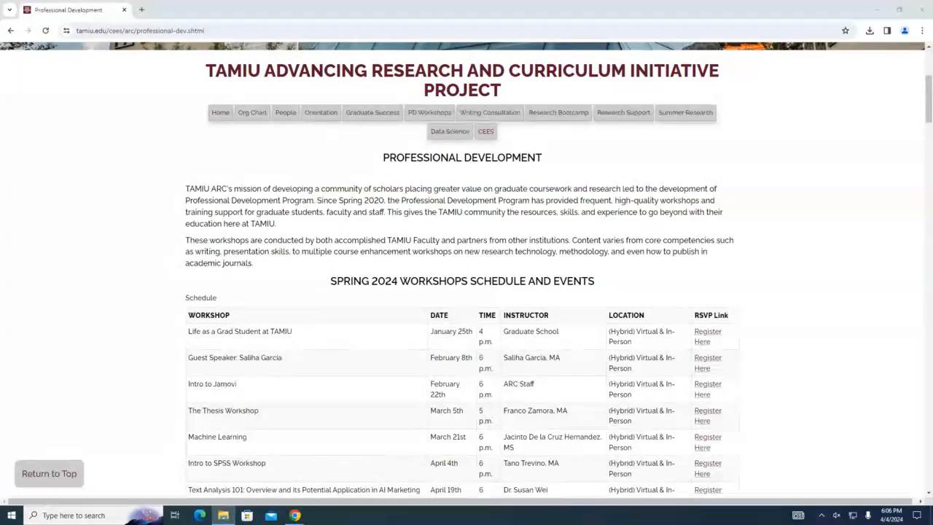
- Select the SPSS file "DatafileforScharrerandRamasubramanian copy" in the Downloads folder and widen the Name and Type columns
drag(932, 430, 304, 48)
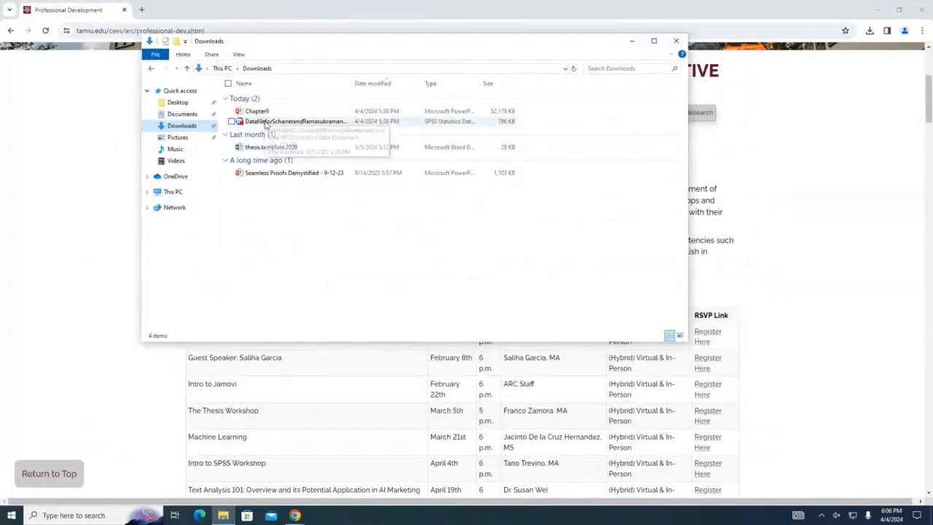
click(389, 118)
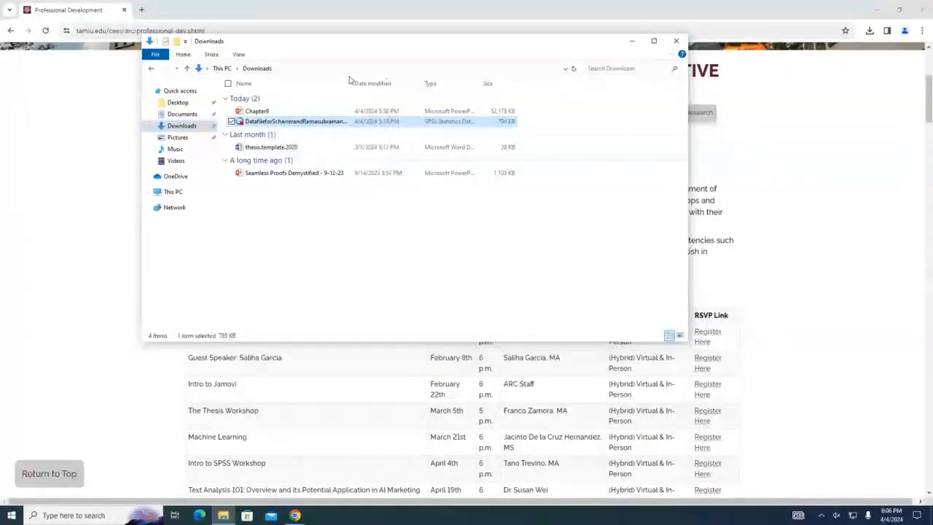
drag(350, 82, 463, 81)
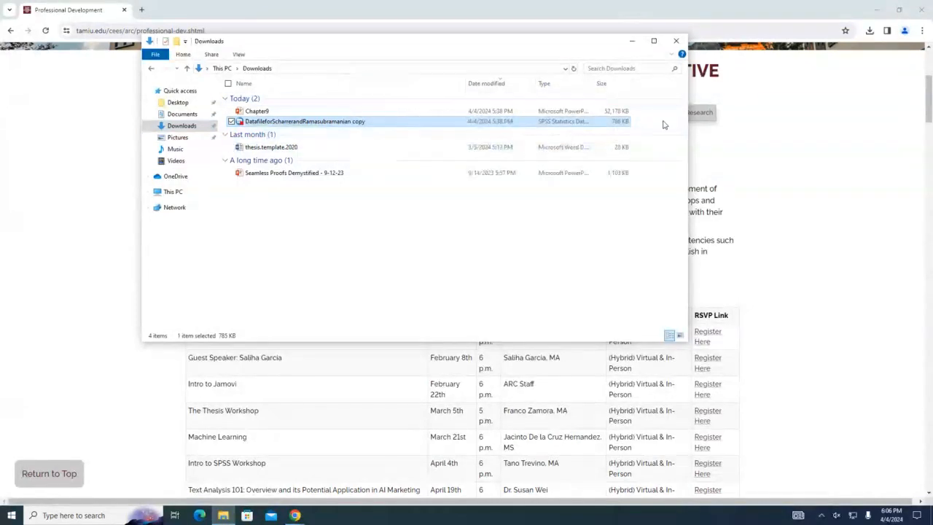
drag(592, 83, 622, 87)
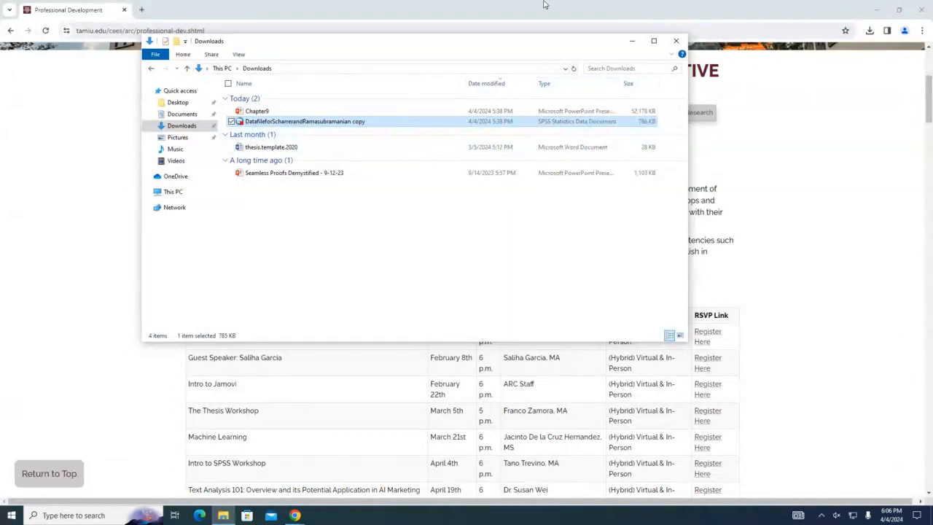
drag(503, 40, 405, 36)
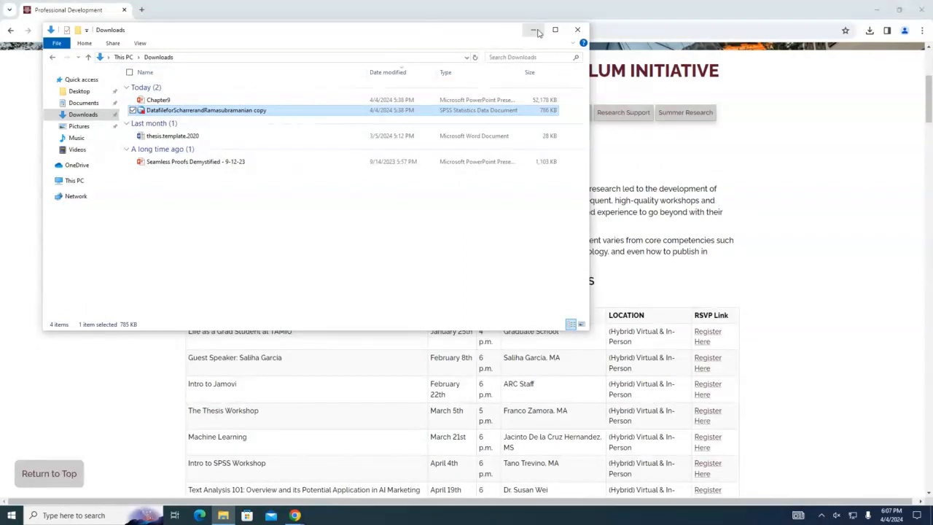
drag(471, 35, 630, 120)
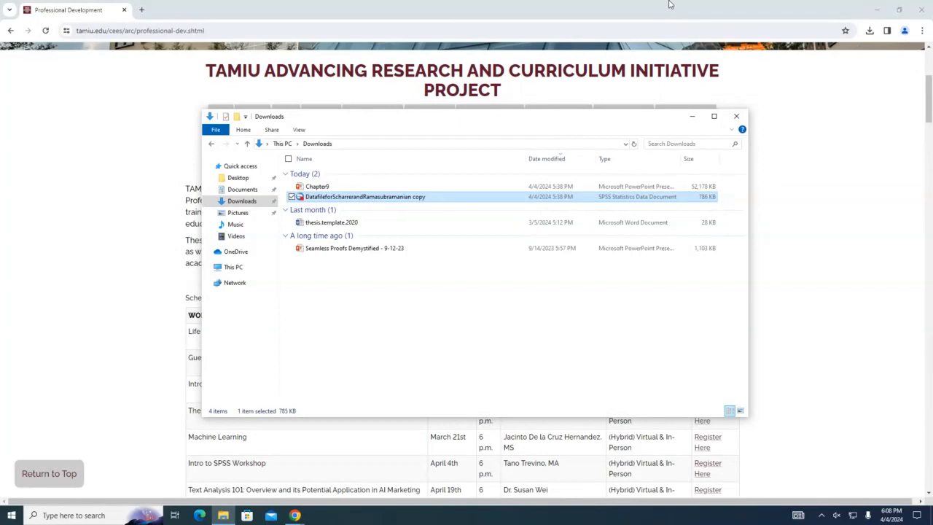
- Minimize the web browser to reveal the desktop and launch IBM SPSS Statistics
click(880, 6)
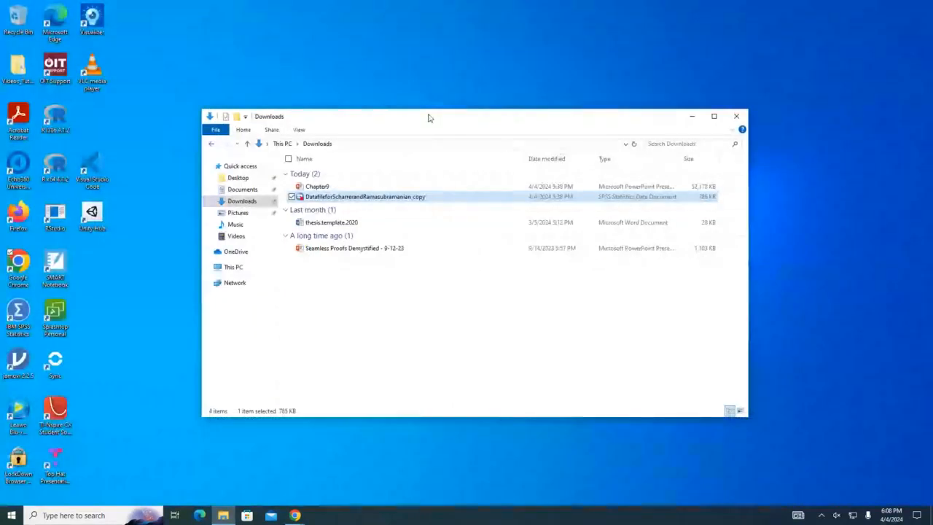
drag(428, 117, 437, 39)
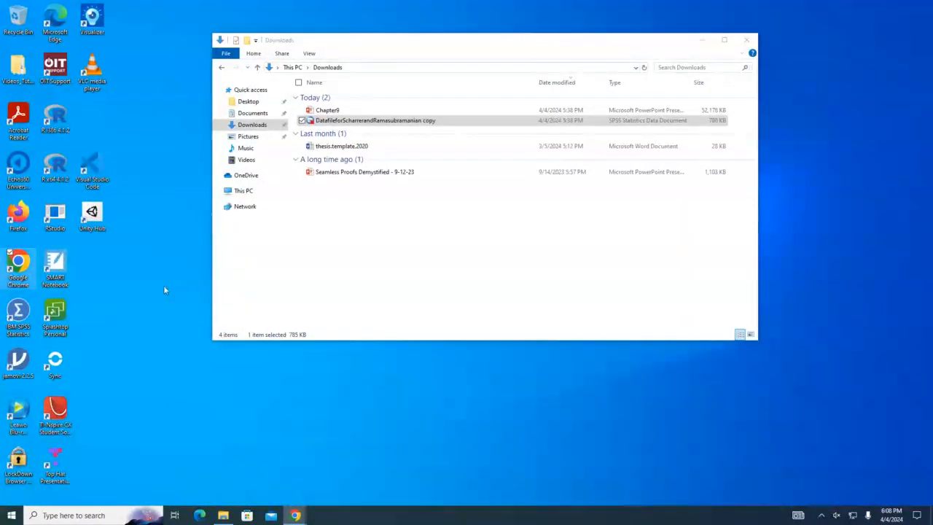
double_click(18, 320)
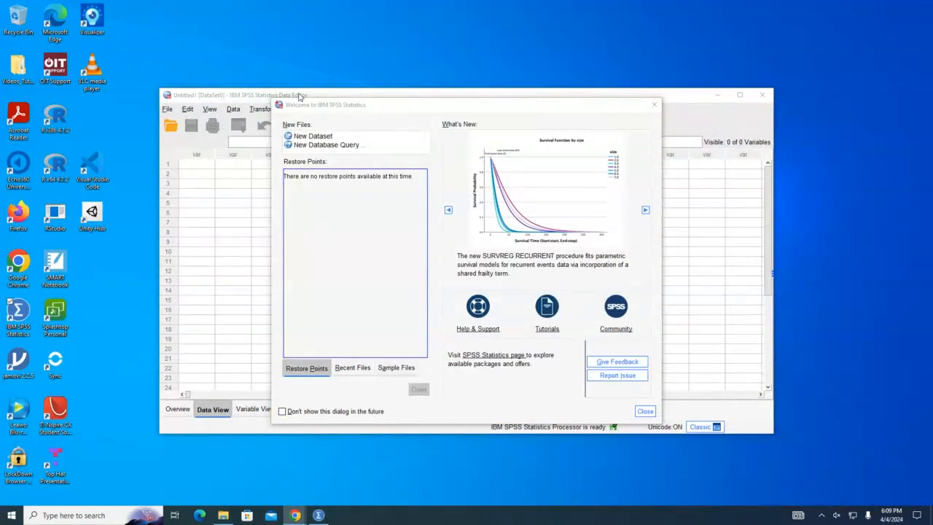
drag(341, 109, 368, 158)
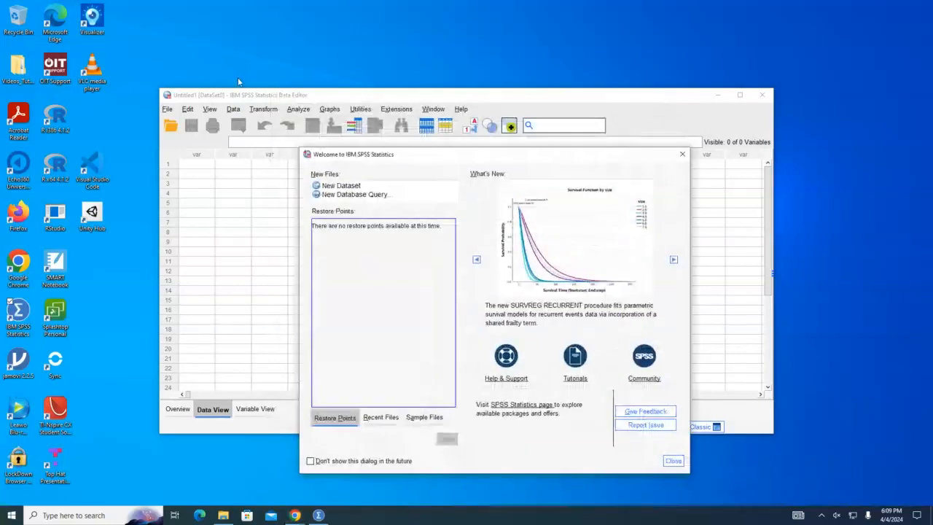
drag(436, 157, 162, 39)
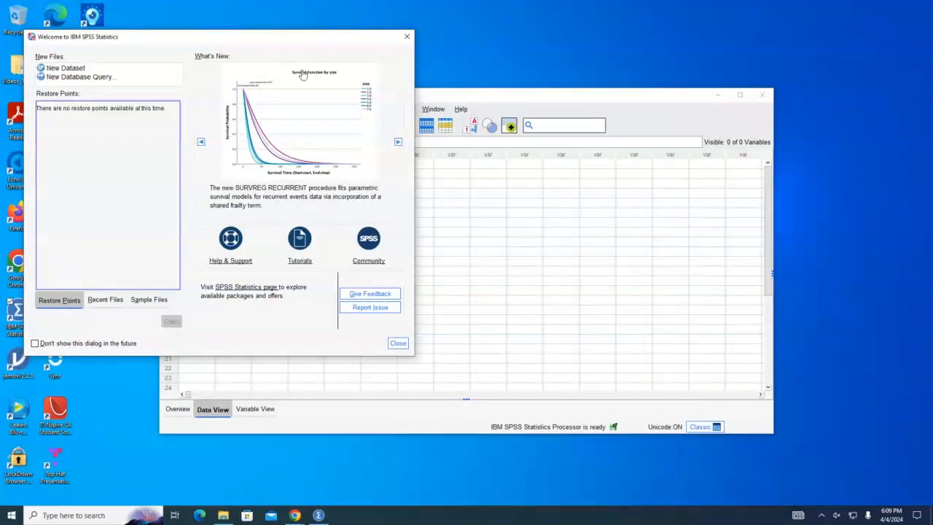
drag(259, 42, 794, 261)
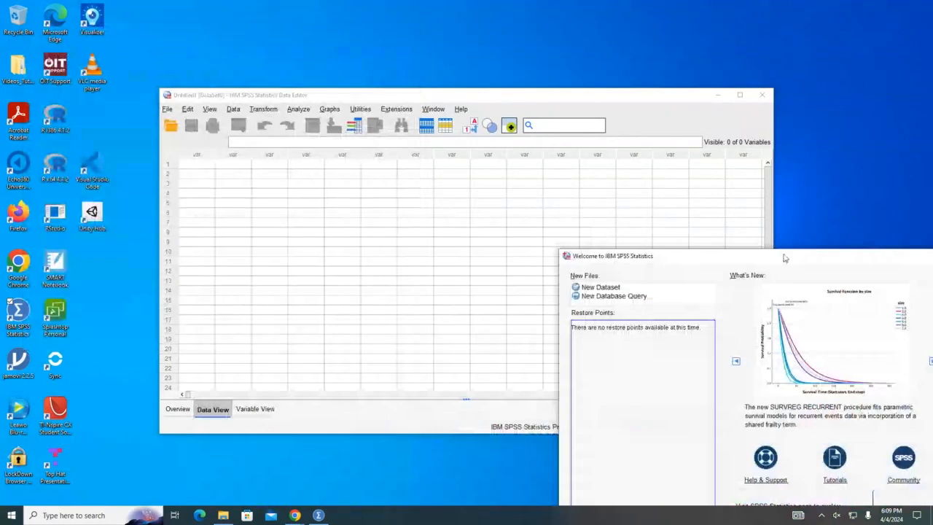
drag(786, 258, 741, 30)
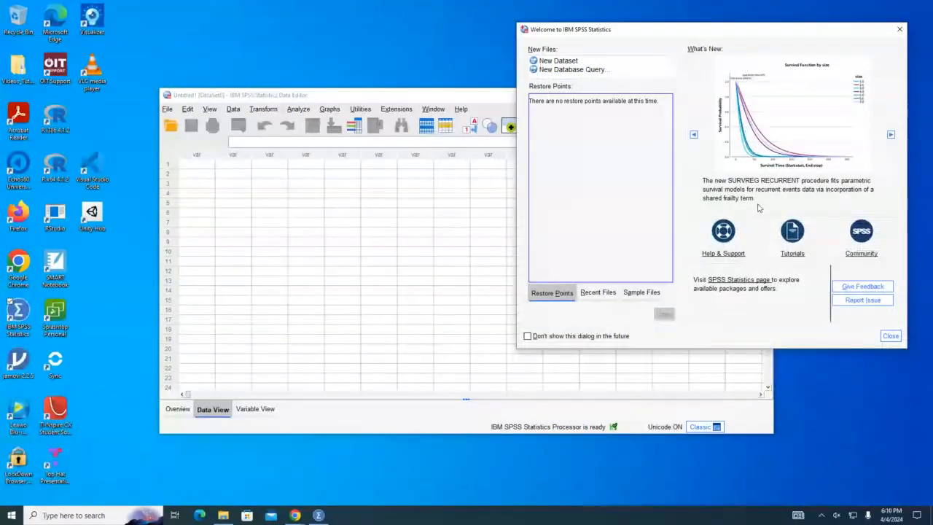
drag(715, 38, 282, 134)
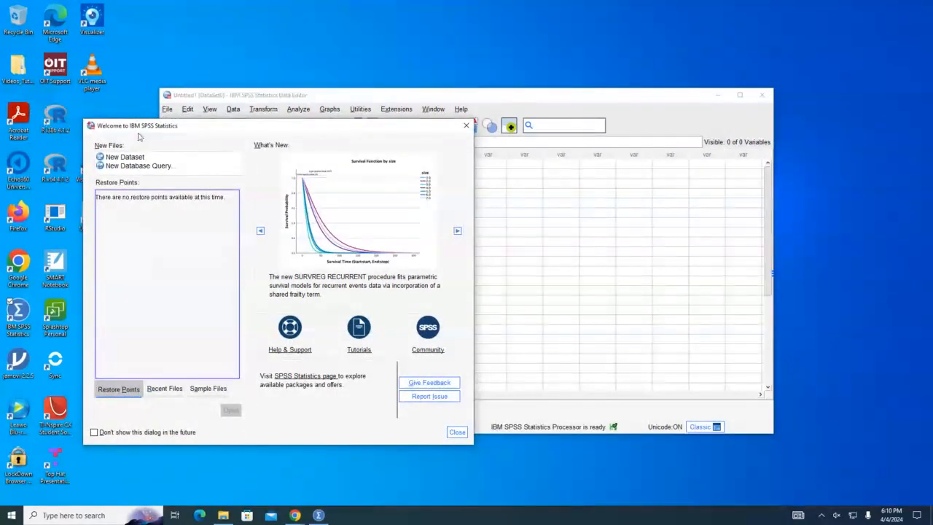
drag(145, 130, 164, 68)
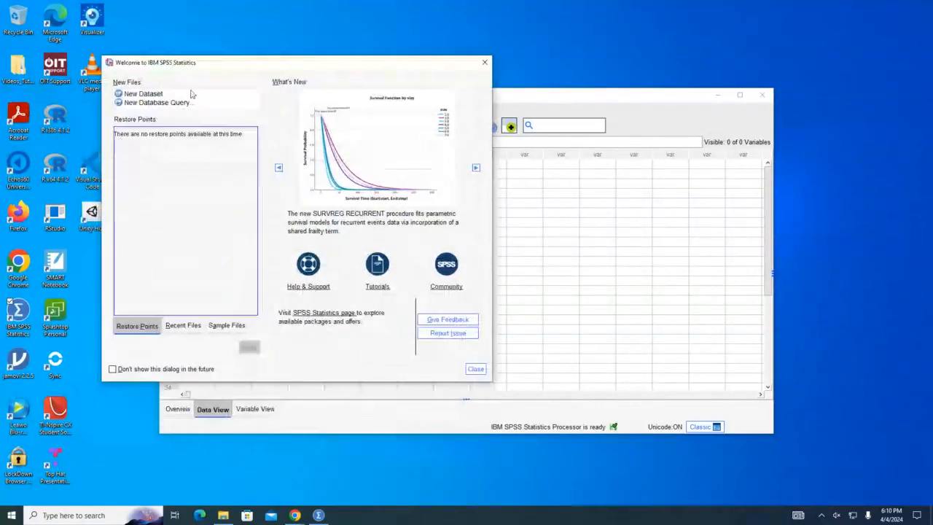
- Create a new empty dataset from the welcome dialog
click(132, 95)
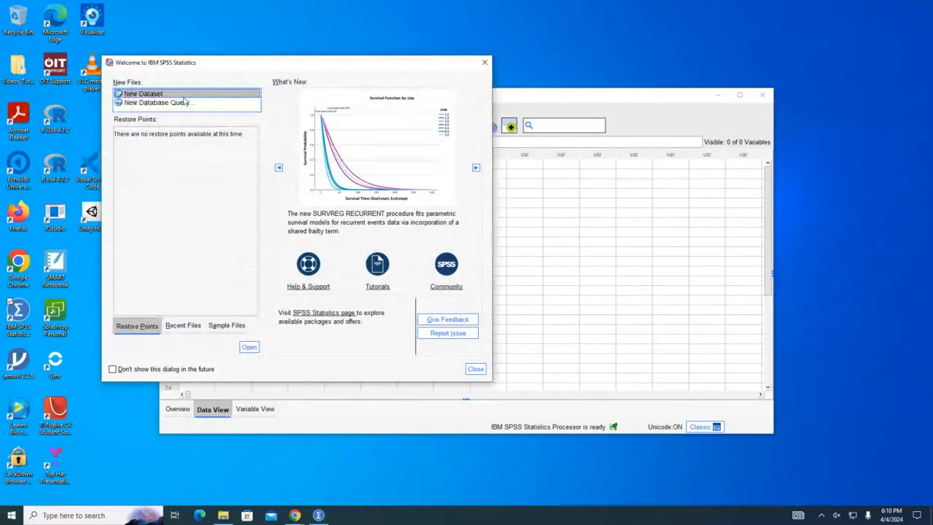
click(250, 348)
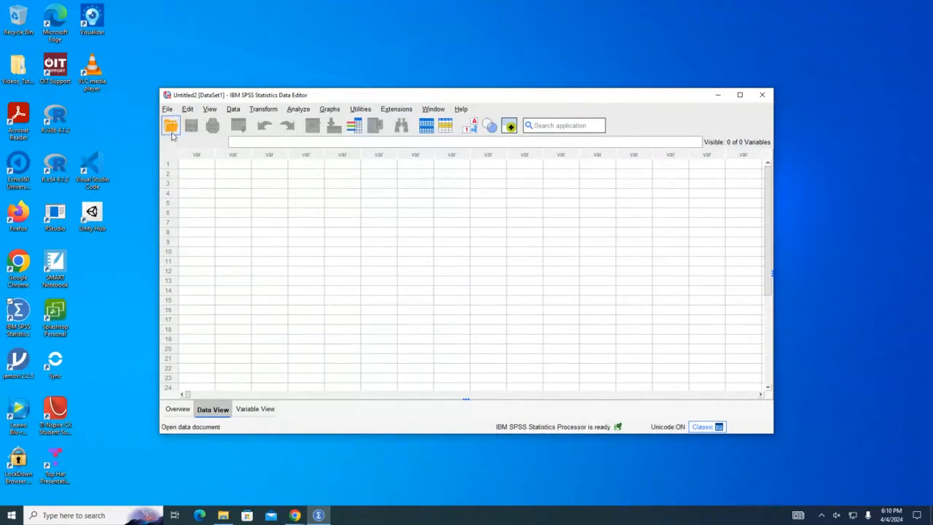
- Start opening an existing data file and browse to the Downloads folder
click(167, 109)
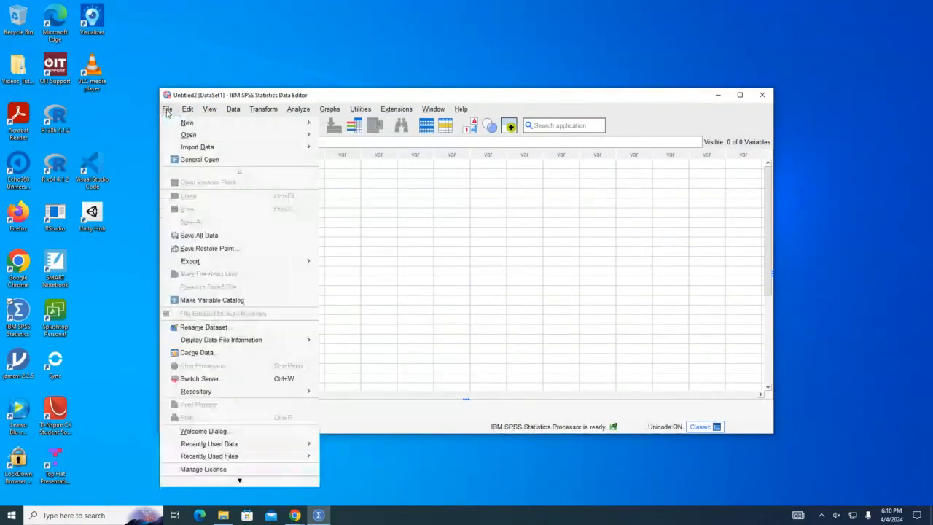
mouse_move(214, 137)
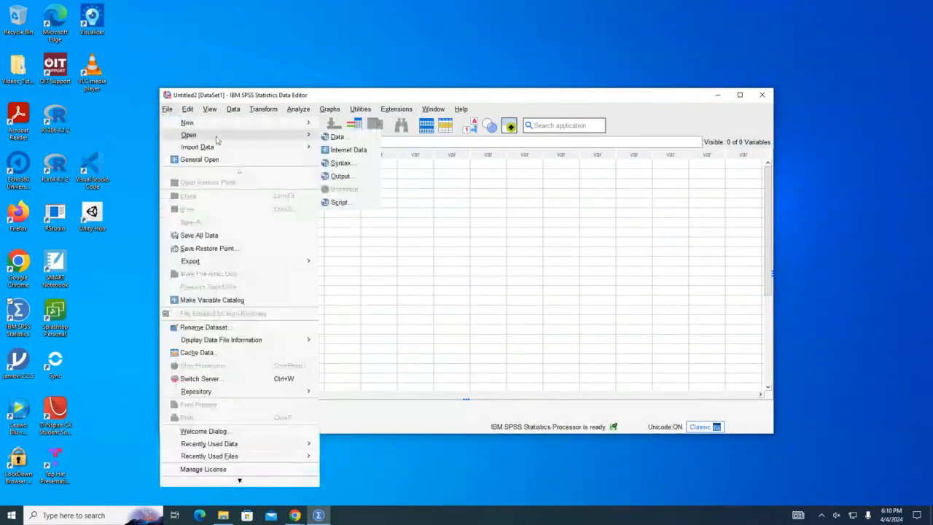
click(338, 137)
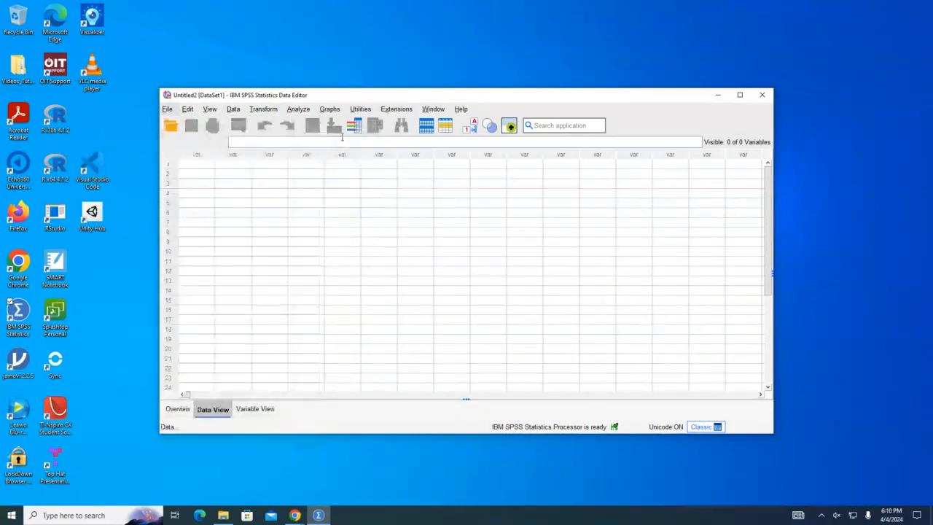
drag(392, 169, 328, 105)
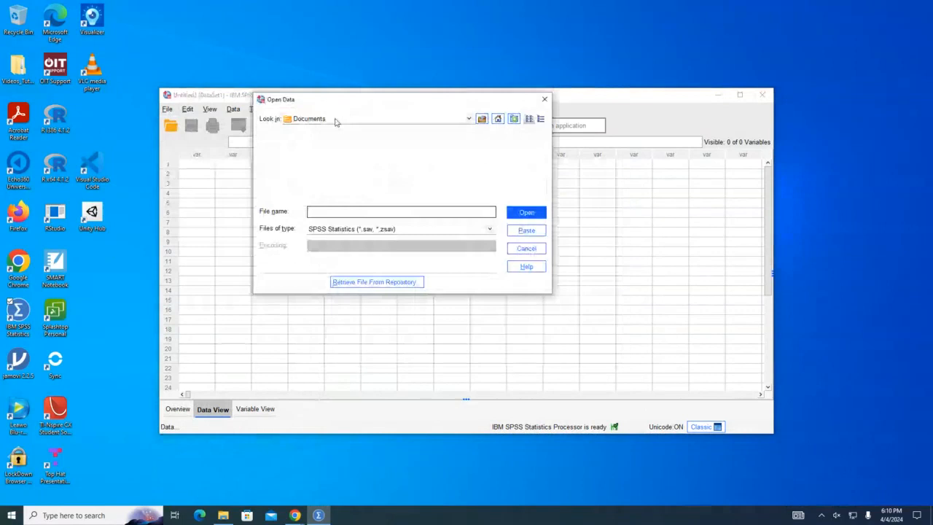
click(336, 121)
scroll(340, 177, up, 1)
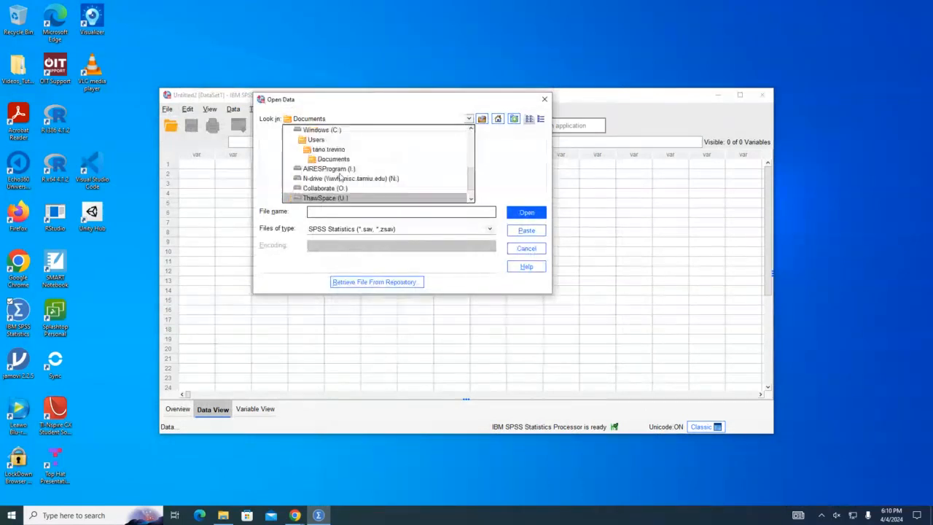
scroll(341, 177, up, 3)
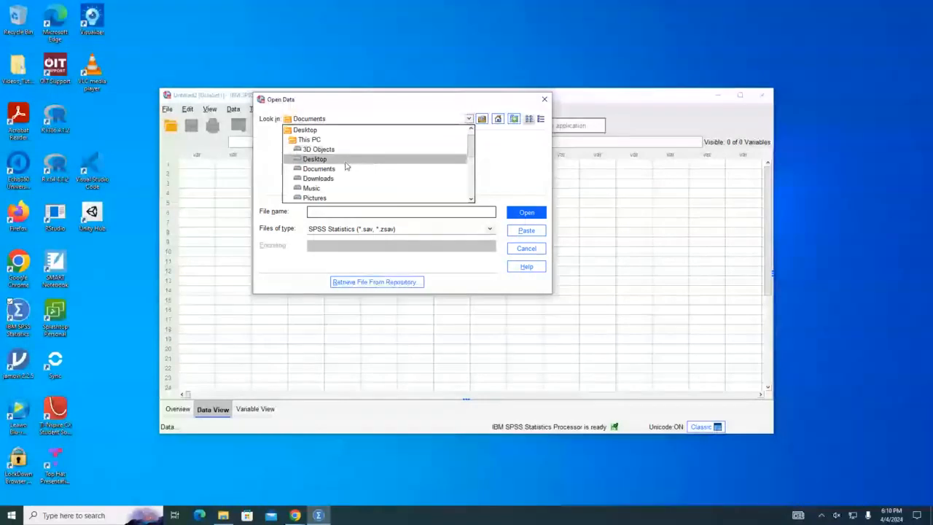
click(346, 162)
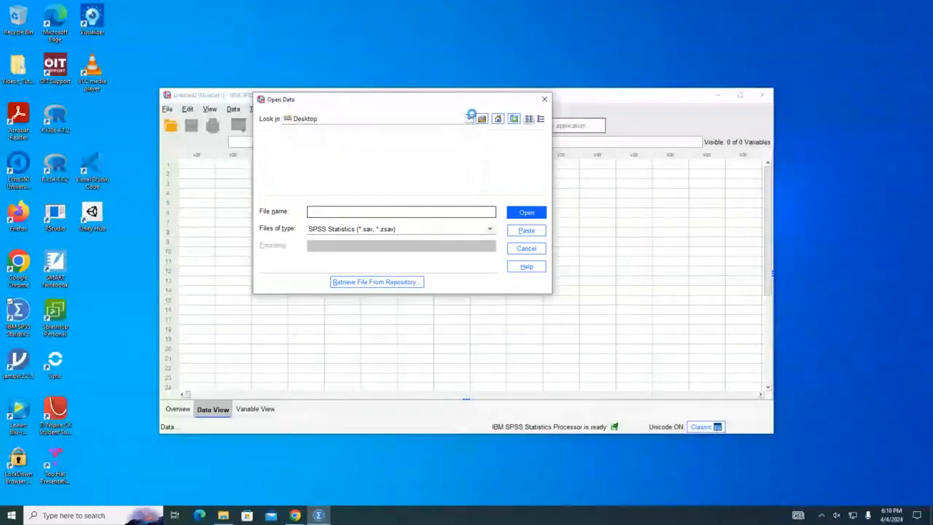
click(471, 117)
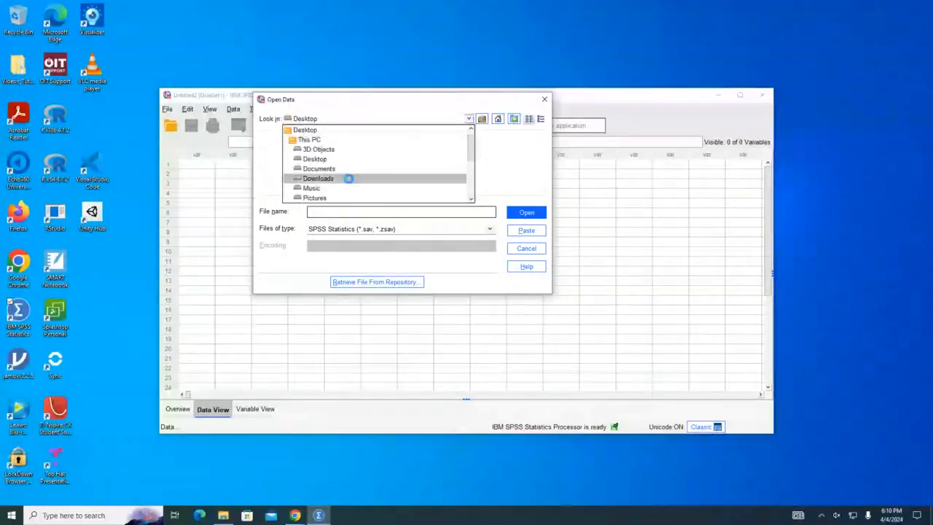
click(348, 178)
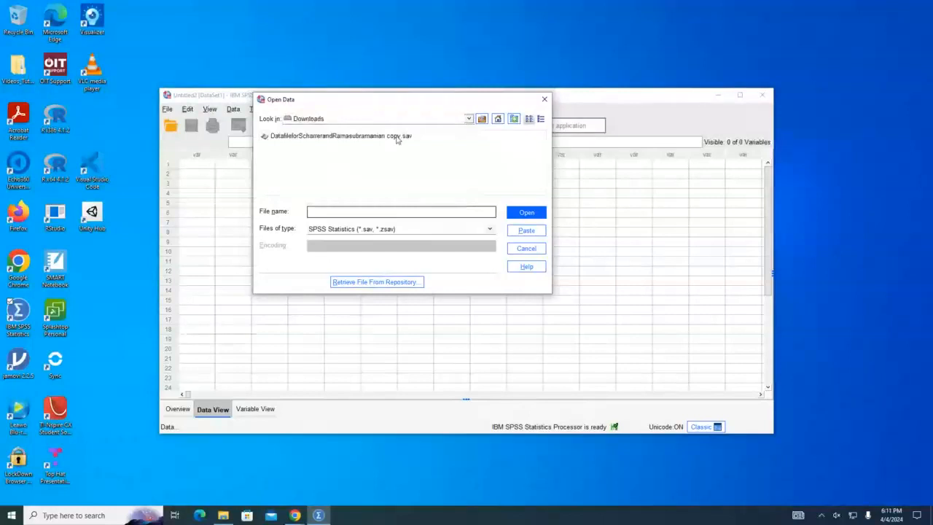
- Set the file type filter to All Files (*.*) and open DatafileforScharrerandRamasubramanian copy.sav
click(333, 231)
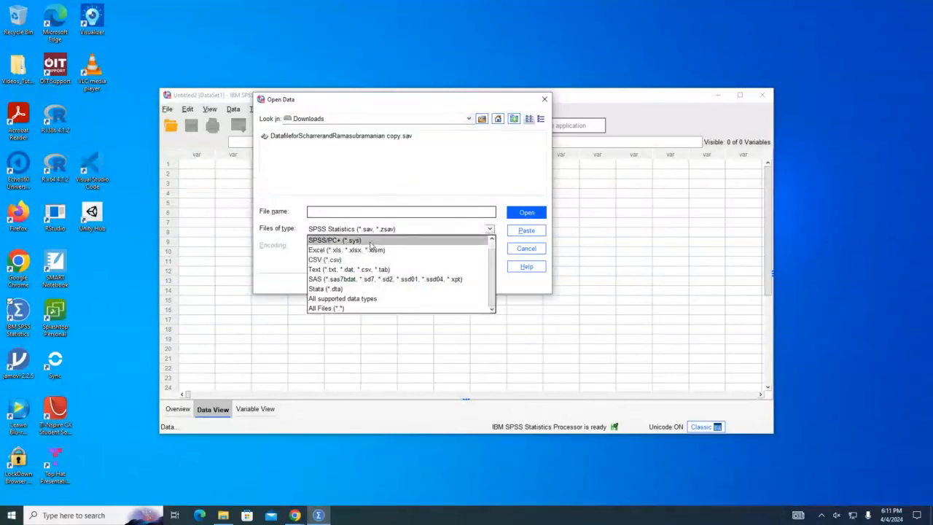
click(363, 250)
click(377, 232)
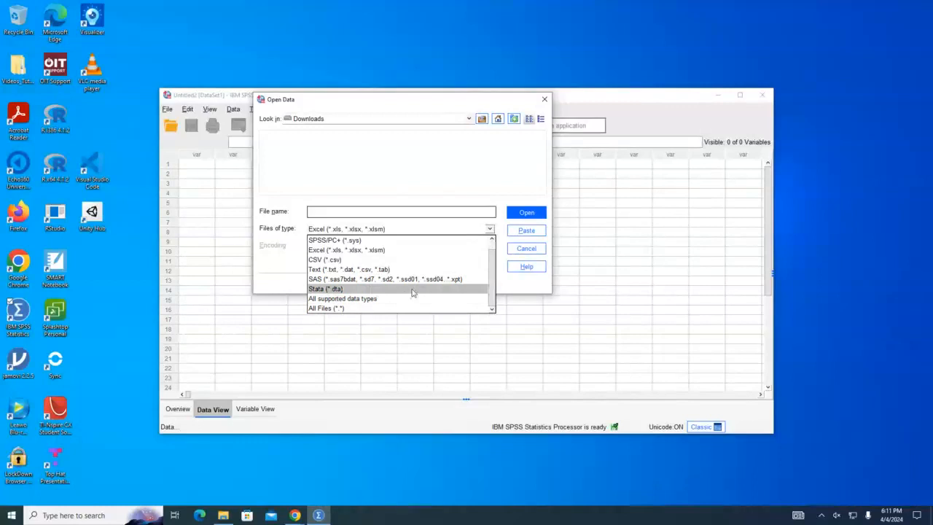
scroll(415, 293, up, 1)
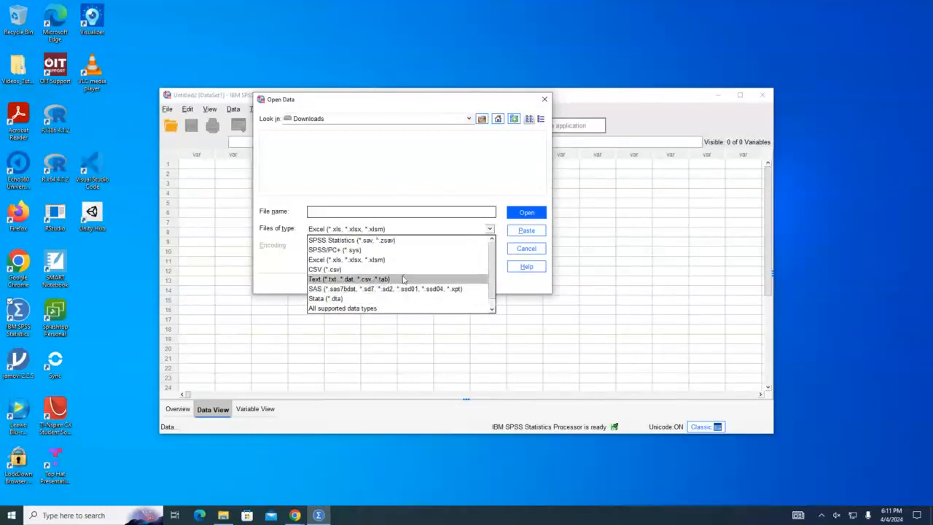
scroll(394, 279, down, 1)
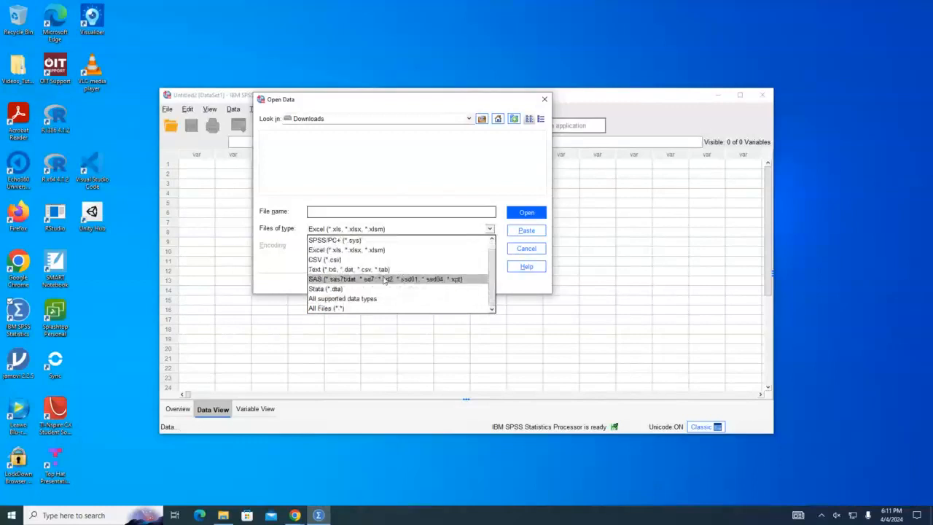
click(333, 309)
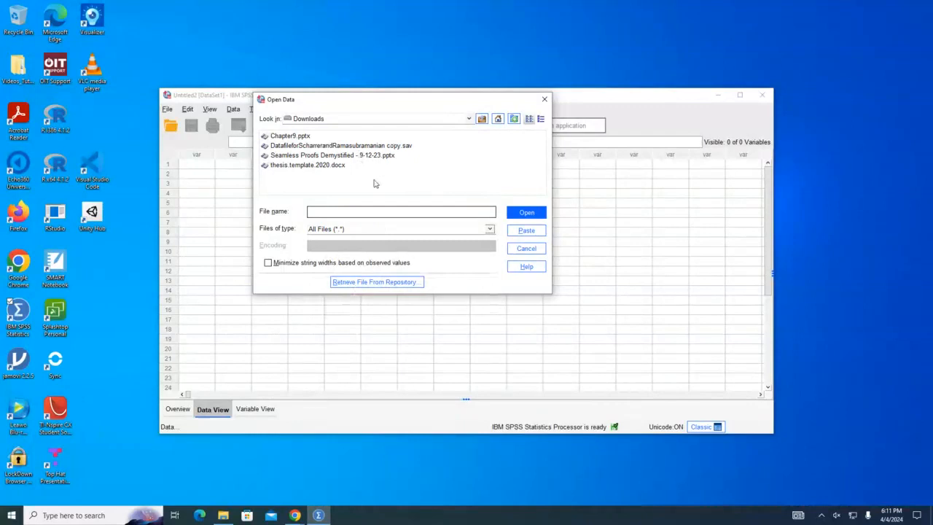
click(328, 145)
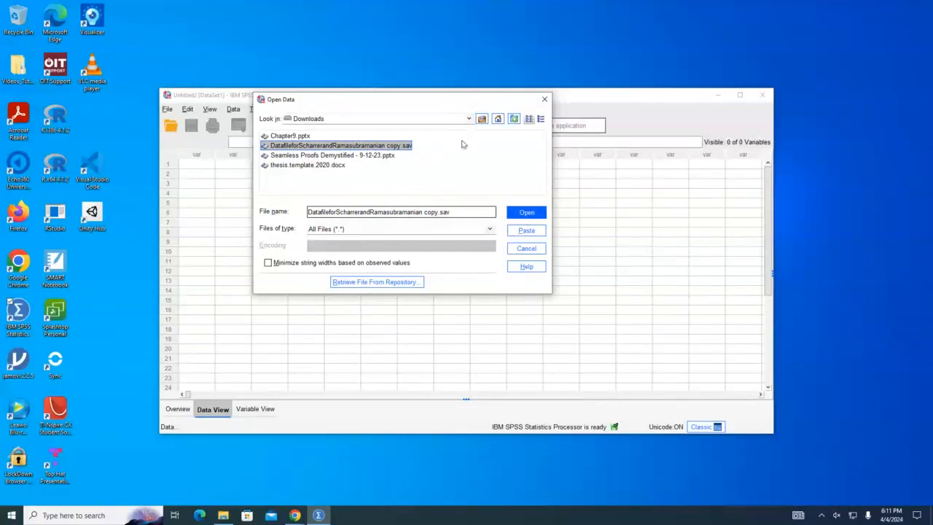
click(526, 215)
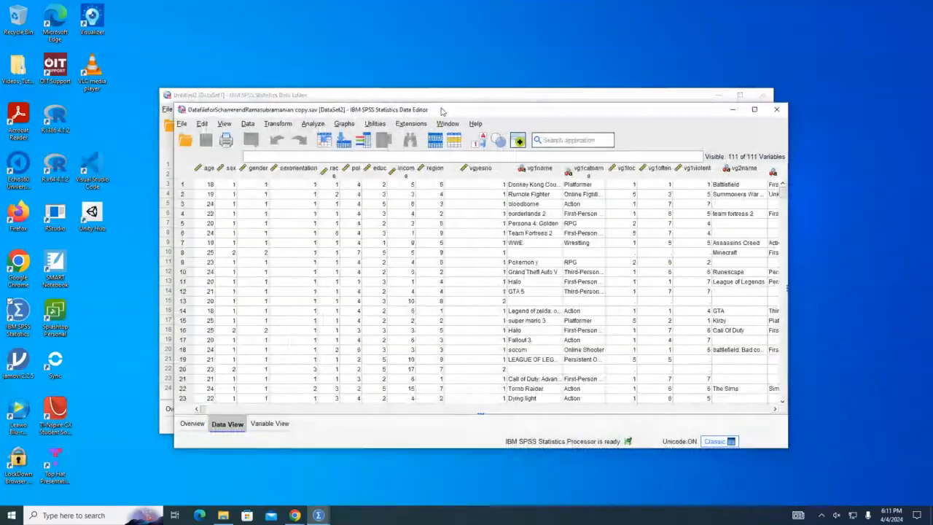
- Reposition the two Data Editor windows so both are accessible and bring the opened data file's window to the front
drag(441, 111, 411, 75)
click(318, 515)
click(284, 476)
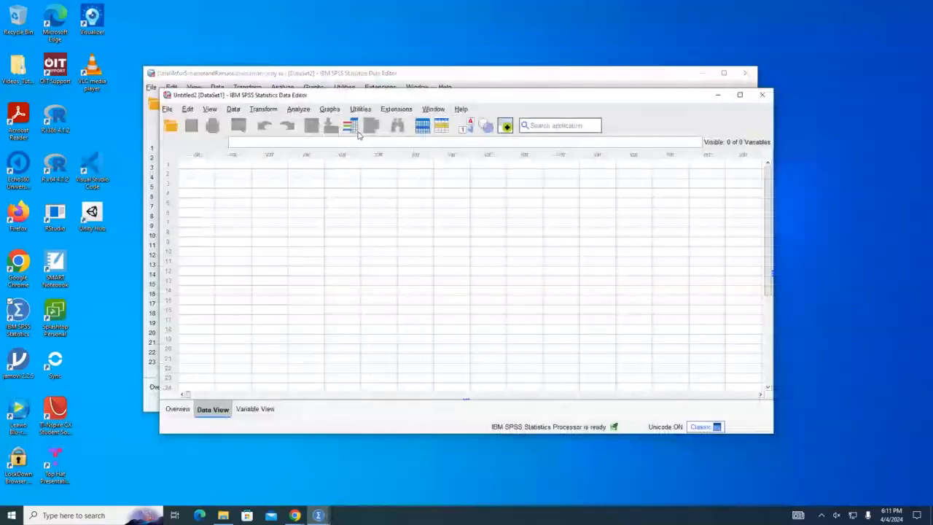
drag(366, 100, 294, 113)
click(350, 75)
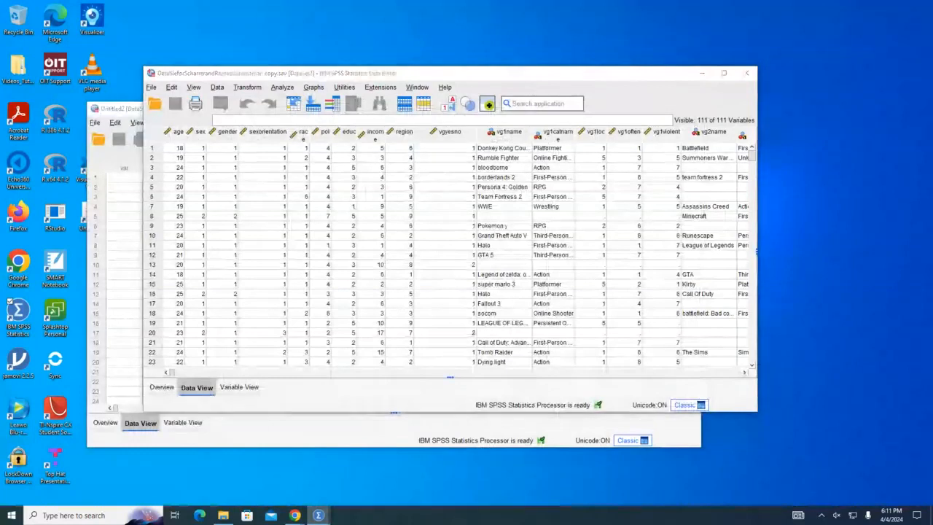
- Bring the SPSS data file's window back to the front, move it towards the screen's upper-left corner and enlarge it to show more data
key(alt+Tab)
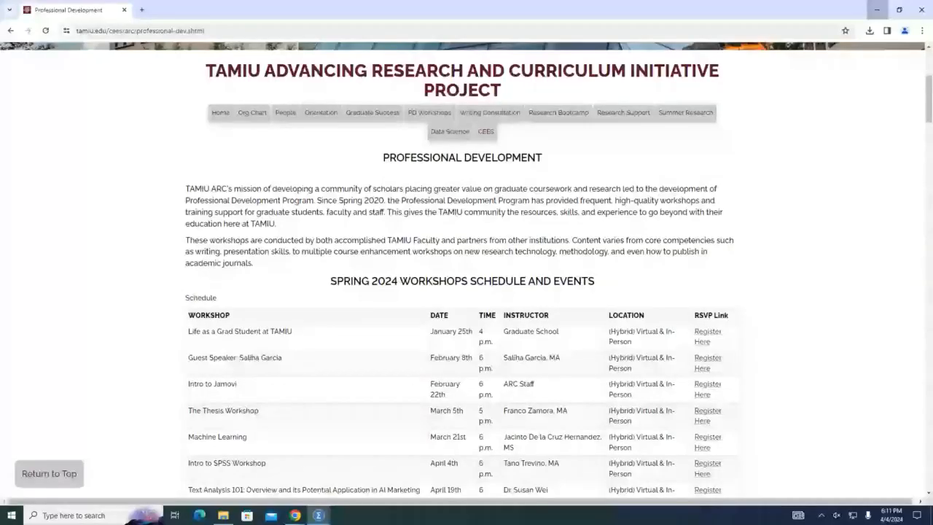
key(super+d)
click(317, 516)
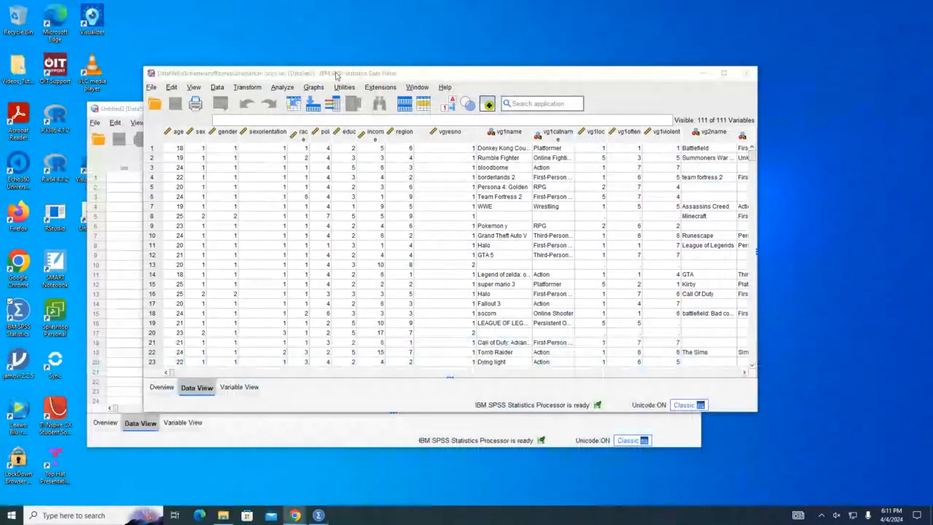
drag(336, 75, 226, 28)
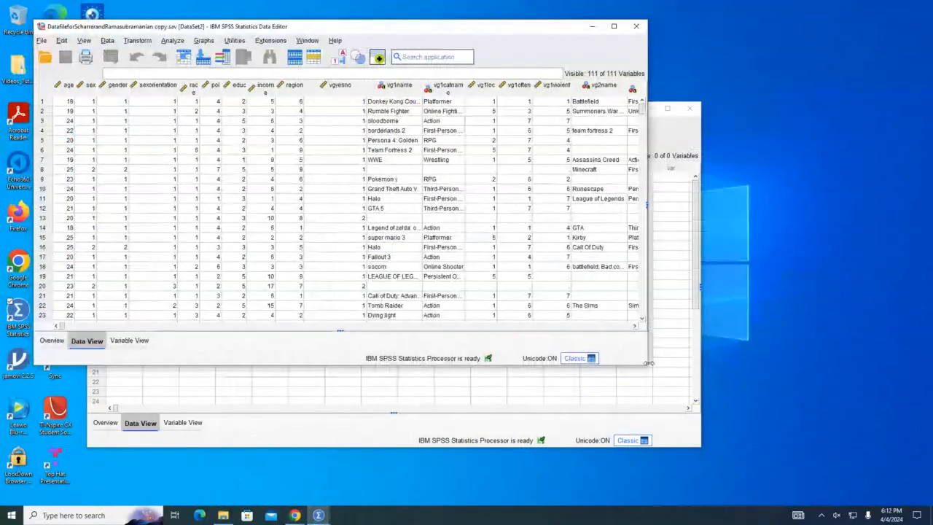
drag(647, 362, 846, 479)
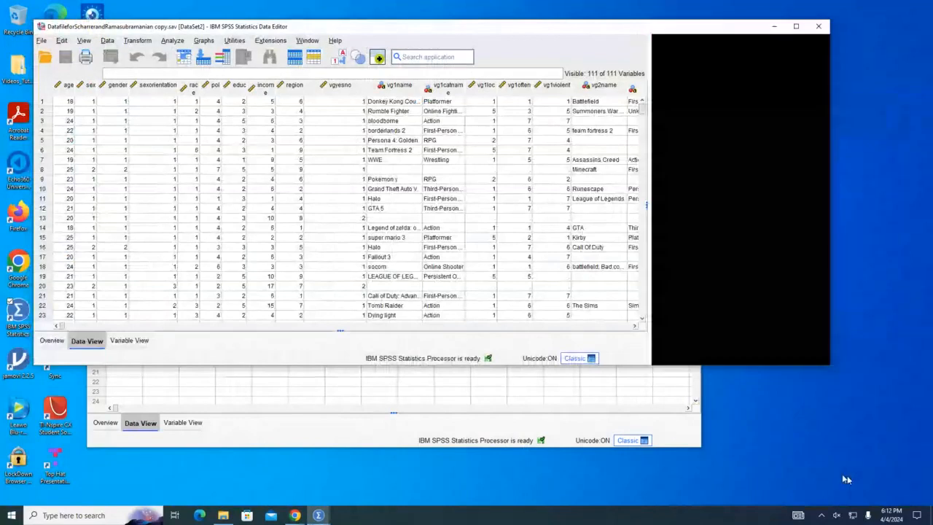
drag(343, 363, 345, 495)
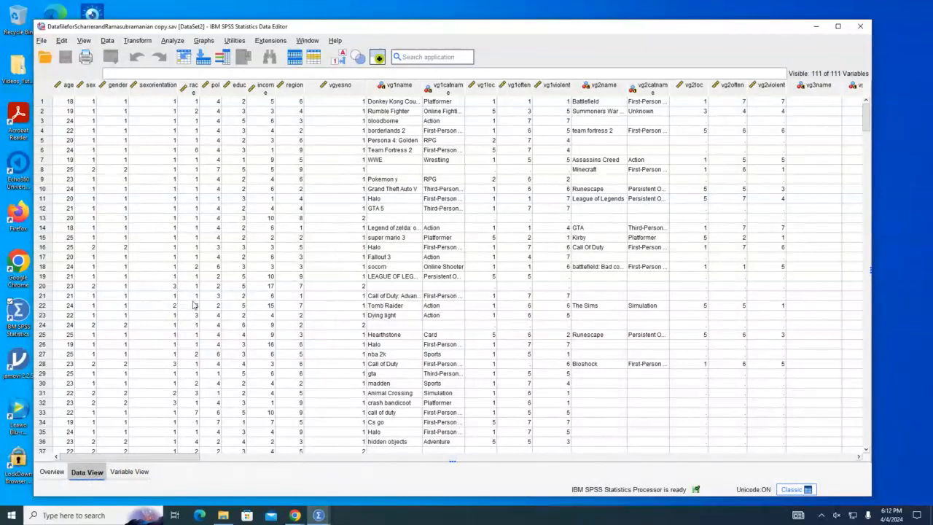
- Highlight the demographic variable columns one by one, including sex, gender, sexorientation, pol and region, to examine how variables are laid out
click(158, 88)
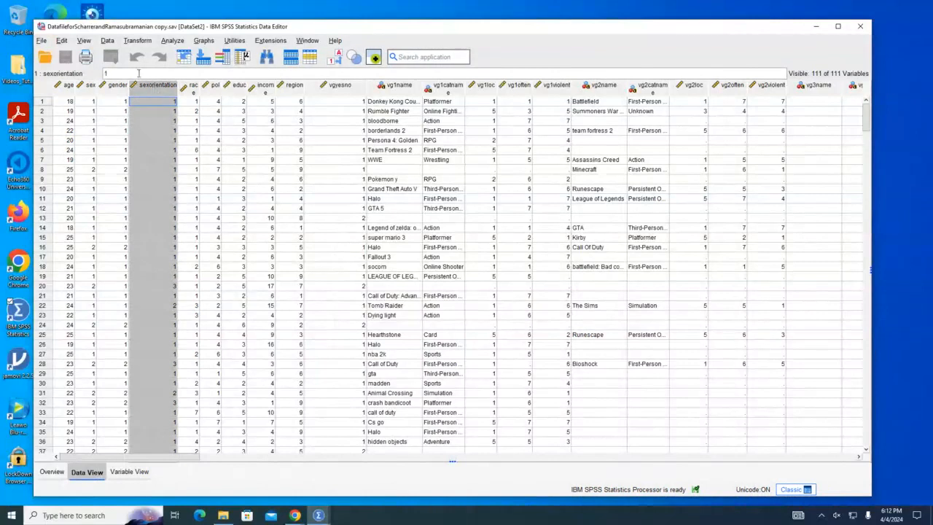
click(73, 88)
click(90, 86)
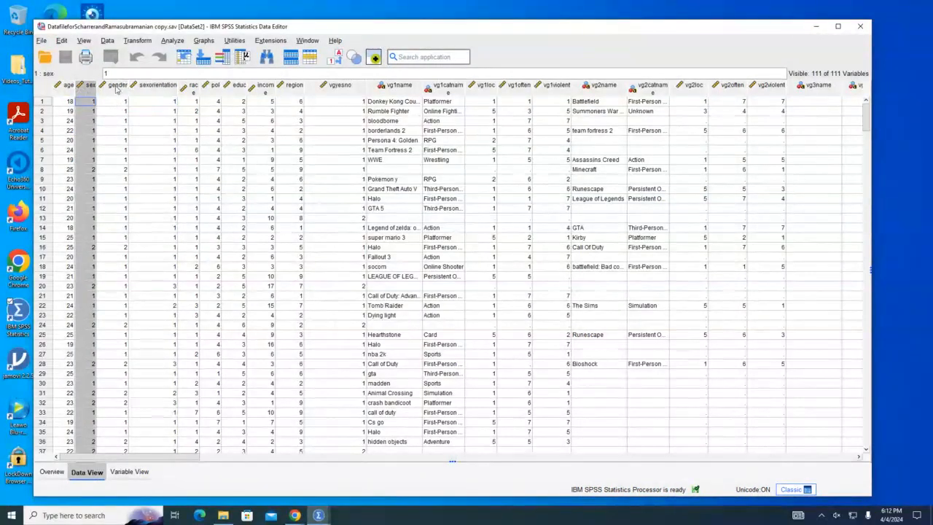
click(118, 87)
click(159, 90)
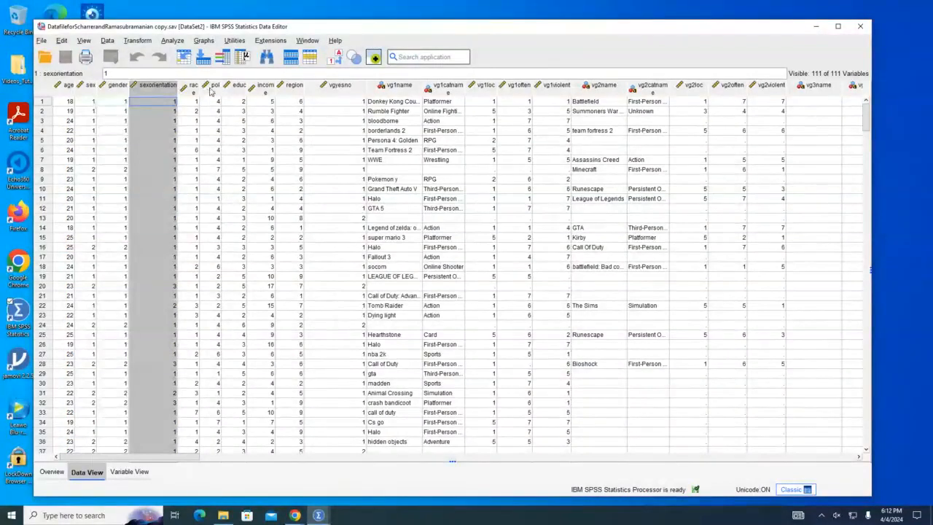
click(211, 88)
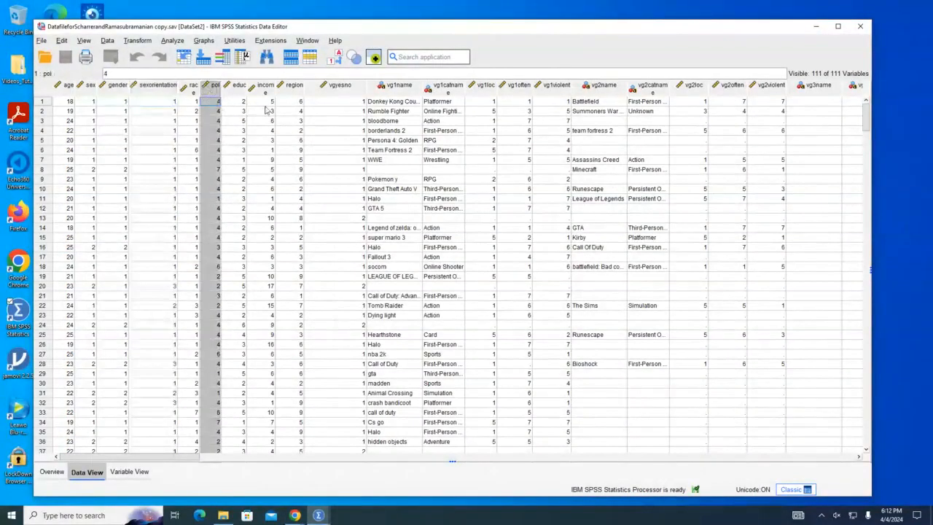
click(294, 90)
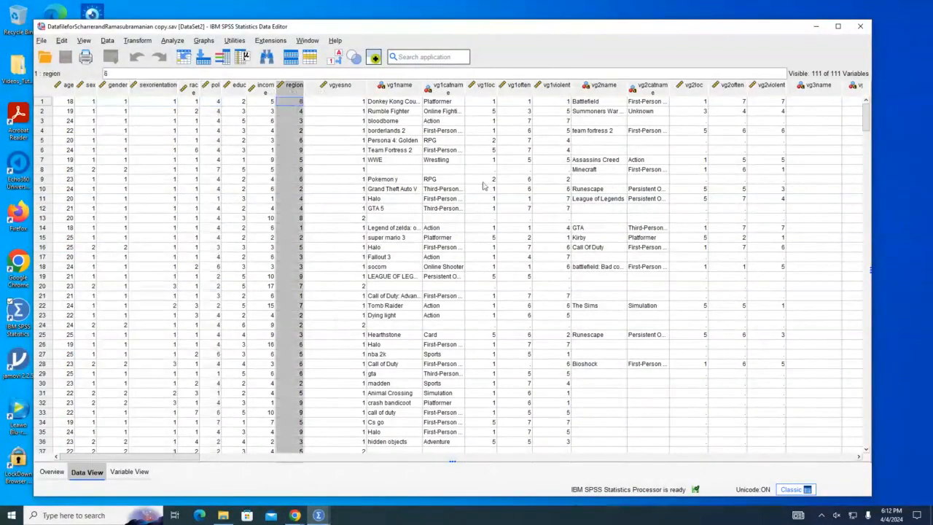
click(86, 87)
click(121, 89)
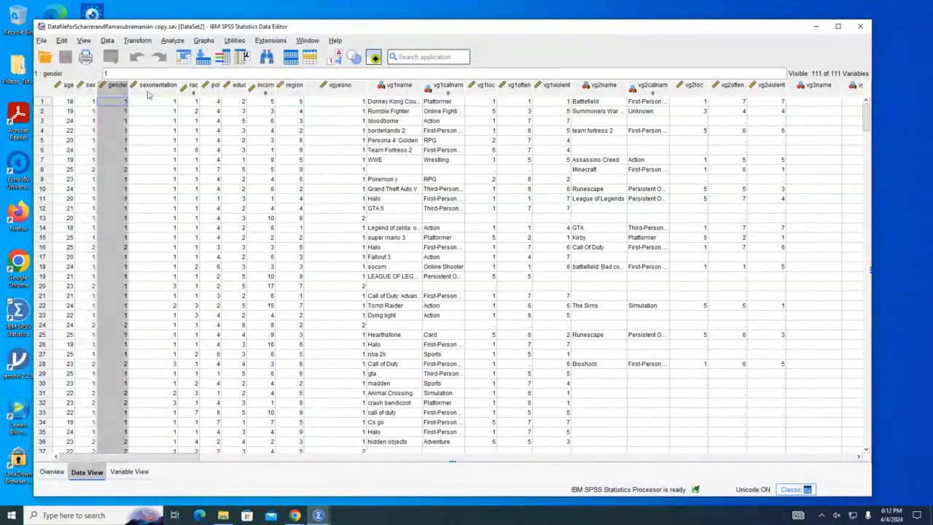
click(148, 93)
- Highlight the rows of cases 2, 3 and 4 in turn to examine individual participants' records
click(44, 110)
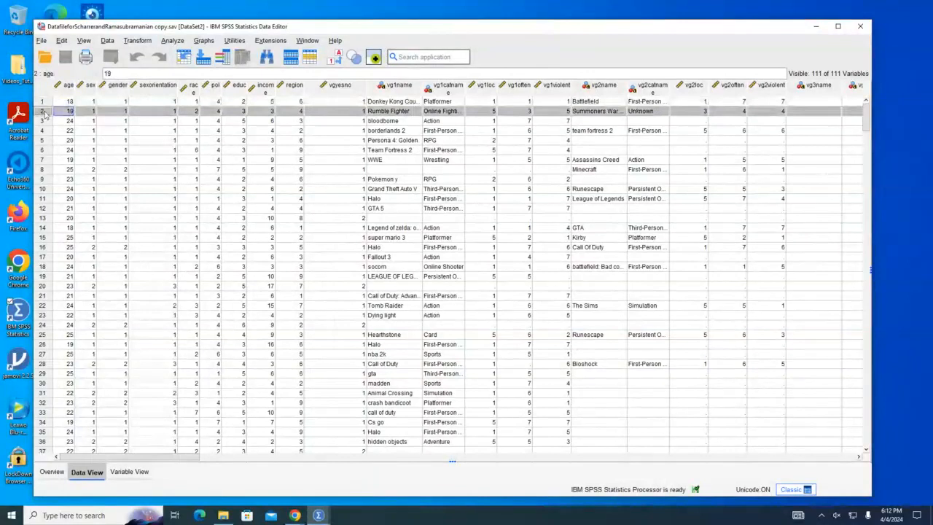
click(42, 120)
click(42, 130)
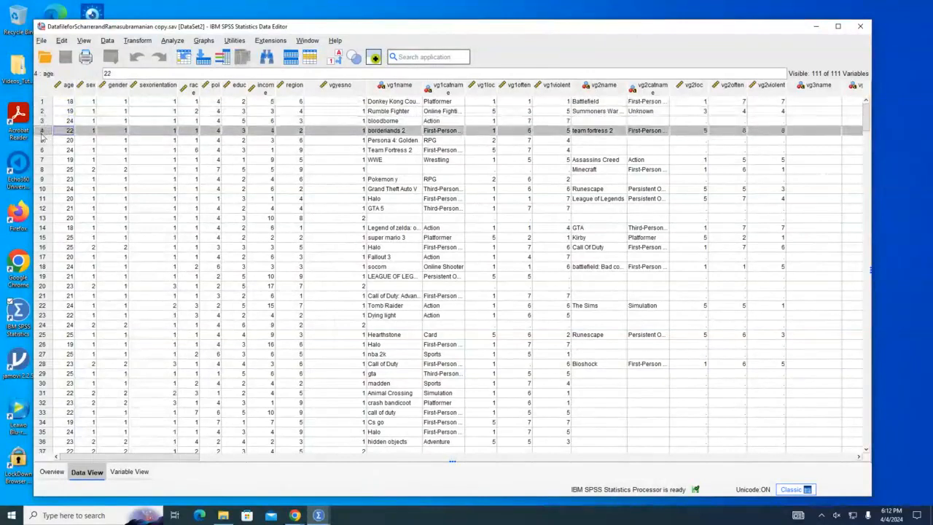
- Highlight the age column and examine the individual age values of cases 2, 3, 4 and 6
click(68, 88)
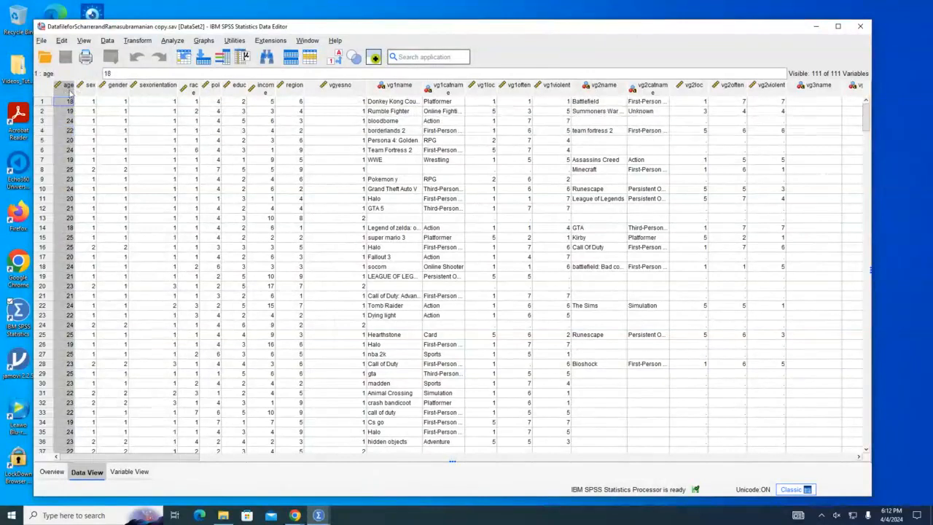
click(69, 110)
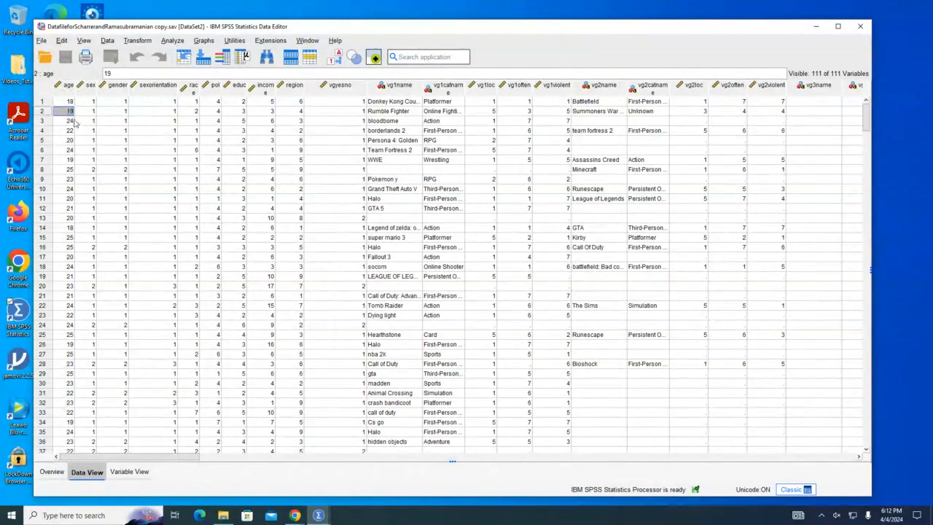
click(72, 122)
click(69, 131)
click(73, 150)
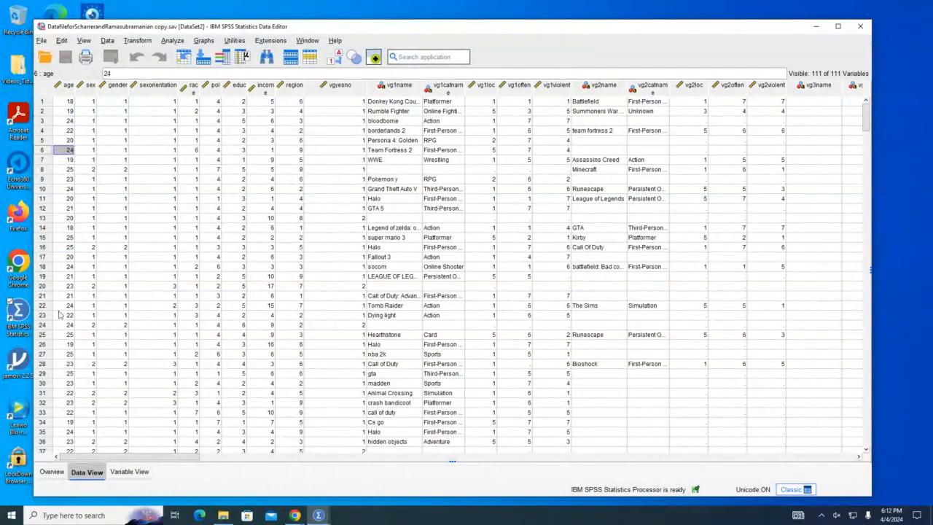
- Browse through the cases to the last record in the age column and return to the first case
scroll(69, 324, down, 13)
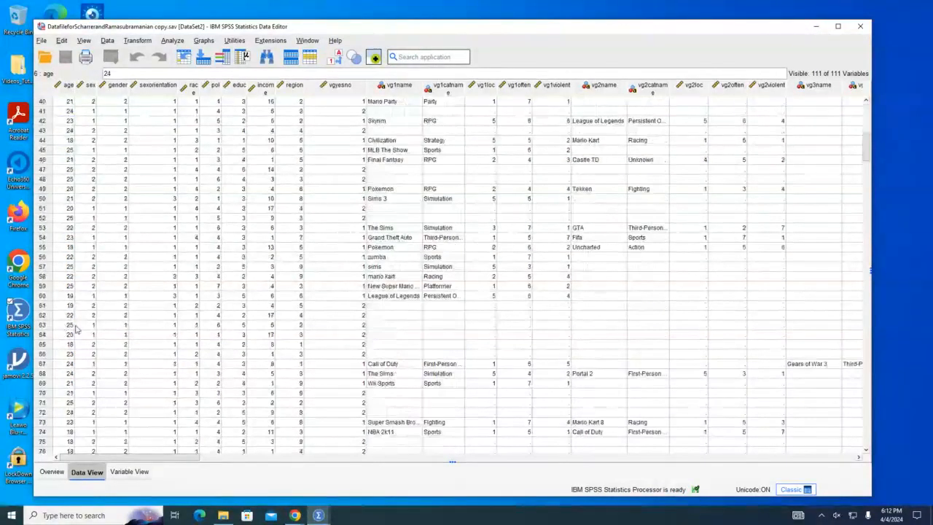
scroll(75, 321, down, 12)
scroll(75, 317, down, 16)
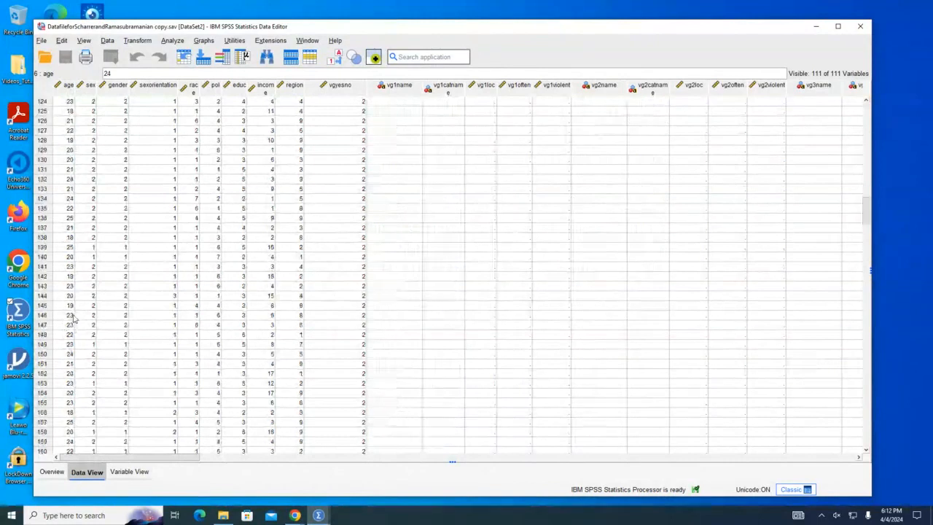
scroll(74, 319, down, 20)
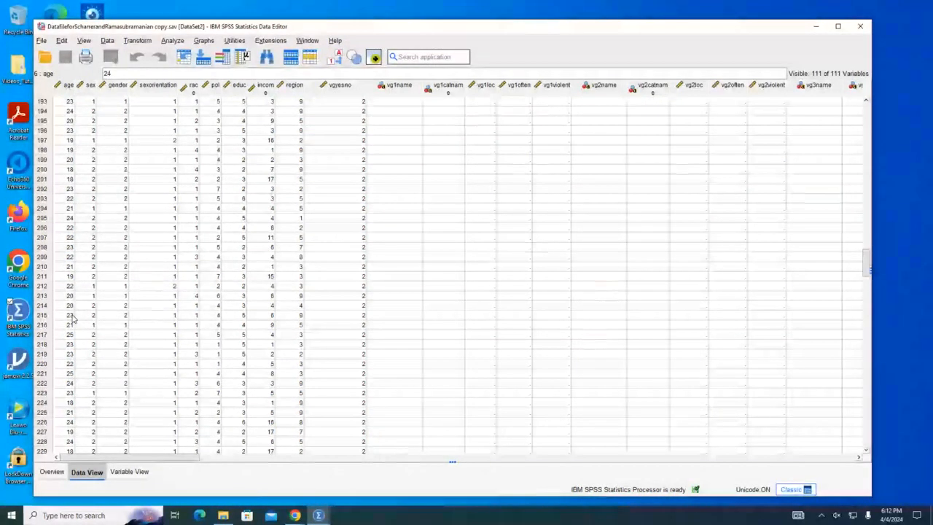
scroll(74, 318, down, 20)
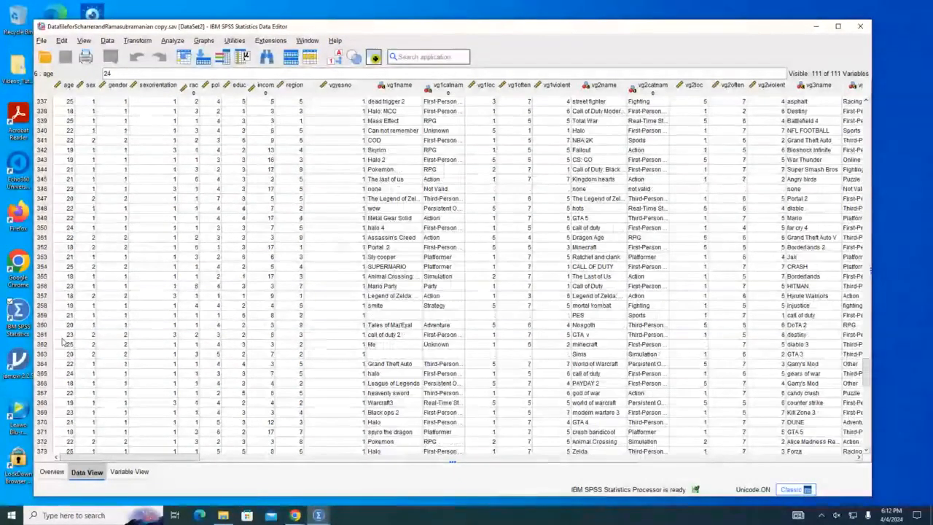
scroll(63, 346, down, 20)
key(ctrl+Down)
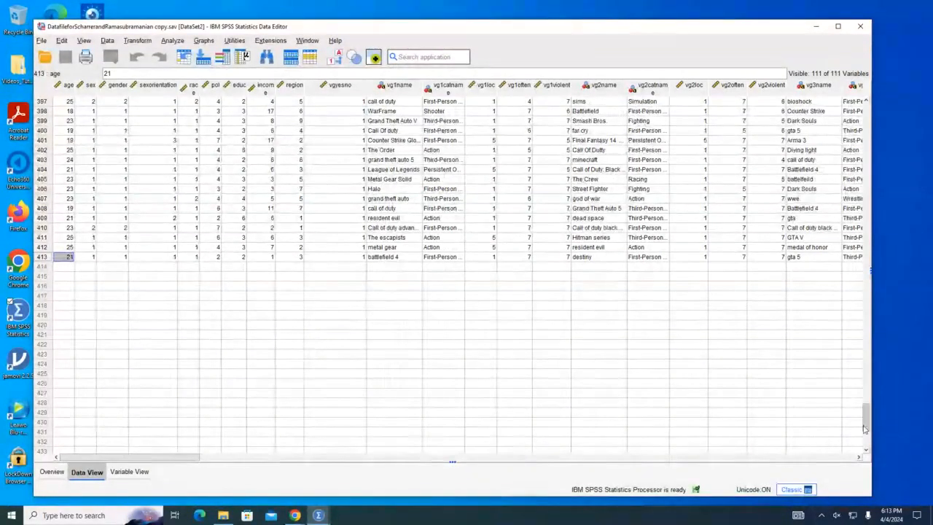
drag(865, 428, 816, 102)
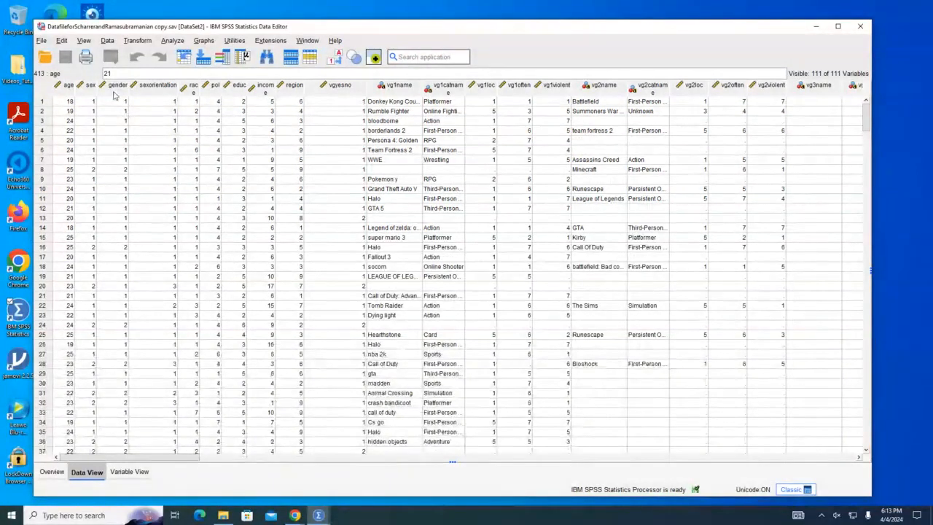
- Highlight the sexorientation, race and pol columns in turn and widen the pol column
click(157, 85)
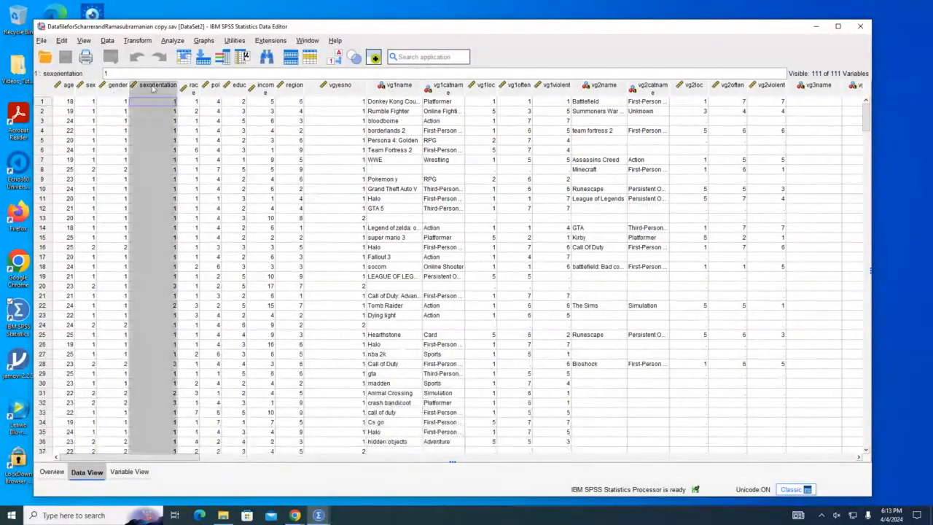
click(192, 86)
click(215, 85)
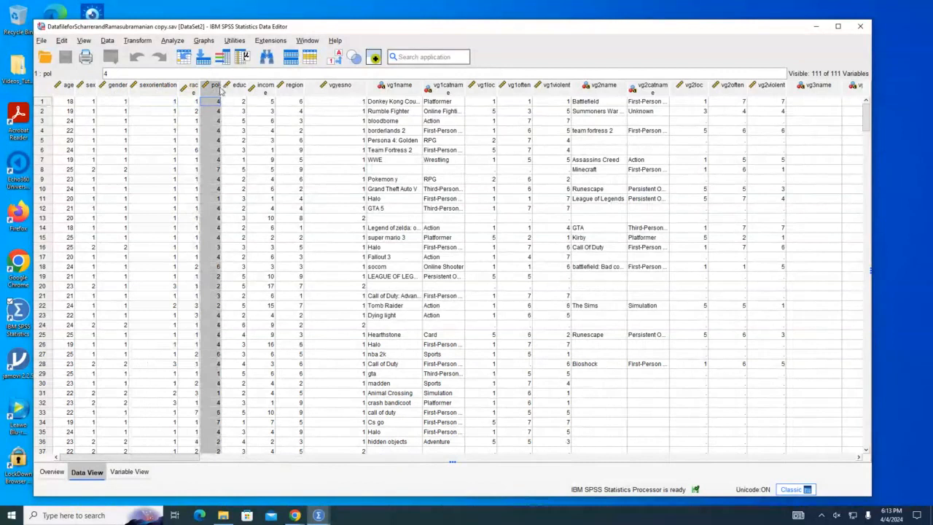
drag(221, 88, 230, 93)
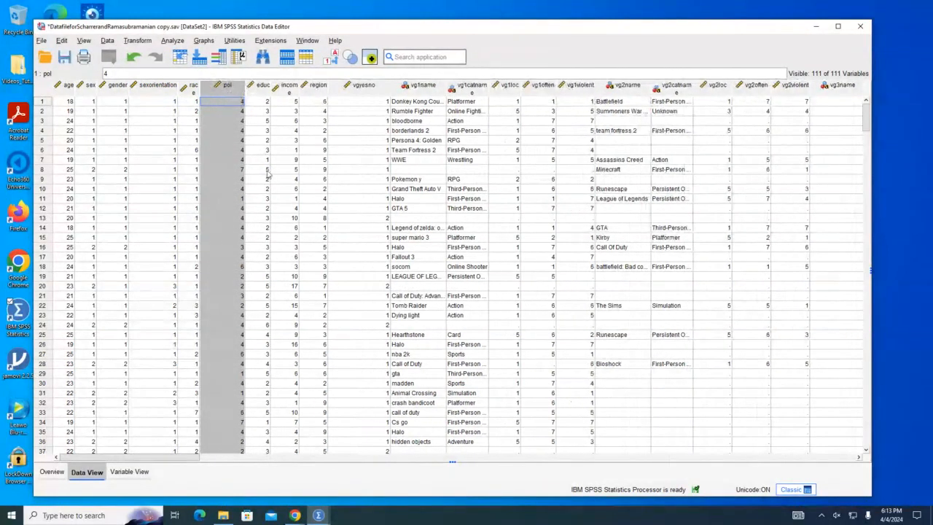
- Examine the text variables vg1name and vg1catname by highlighting their columns
click(421, 90)
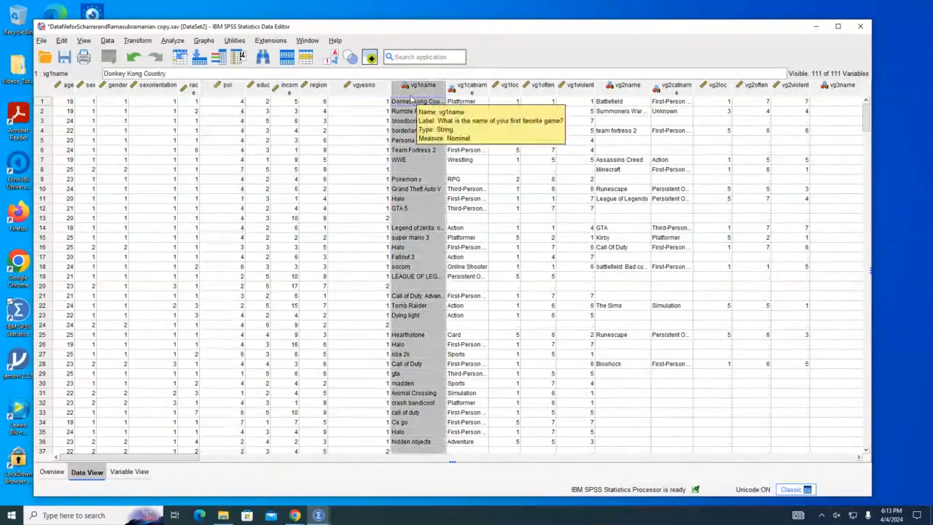
click(463, 92)
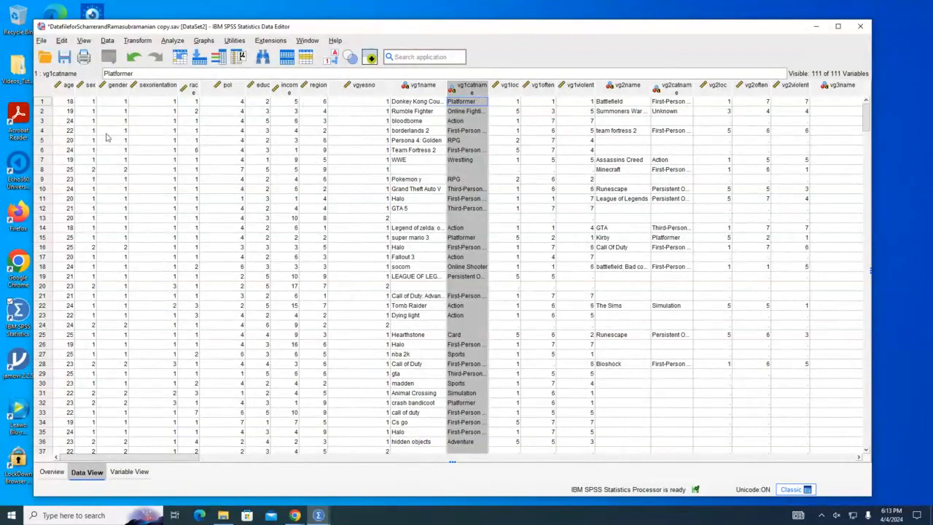
click(415, 91)
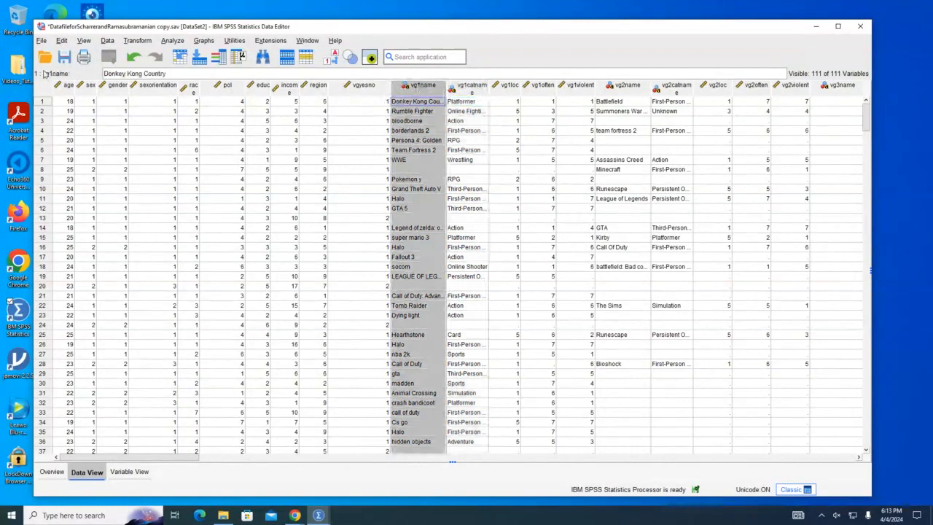
- Switch to Variable View and examine the age and gender rows and the Name, Type, Width and Decimals attributes
click(127, 474)
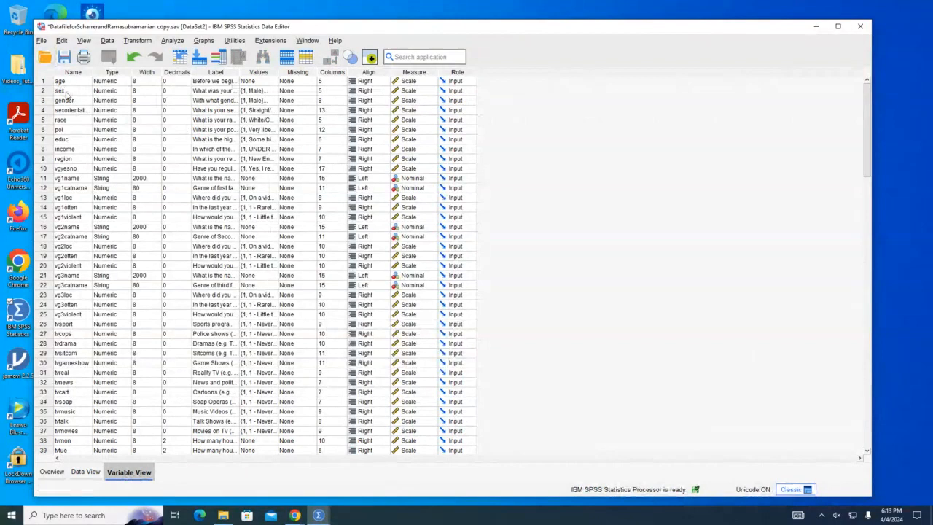
click(45, 82)
click(43, 99)
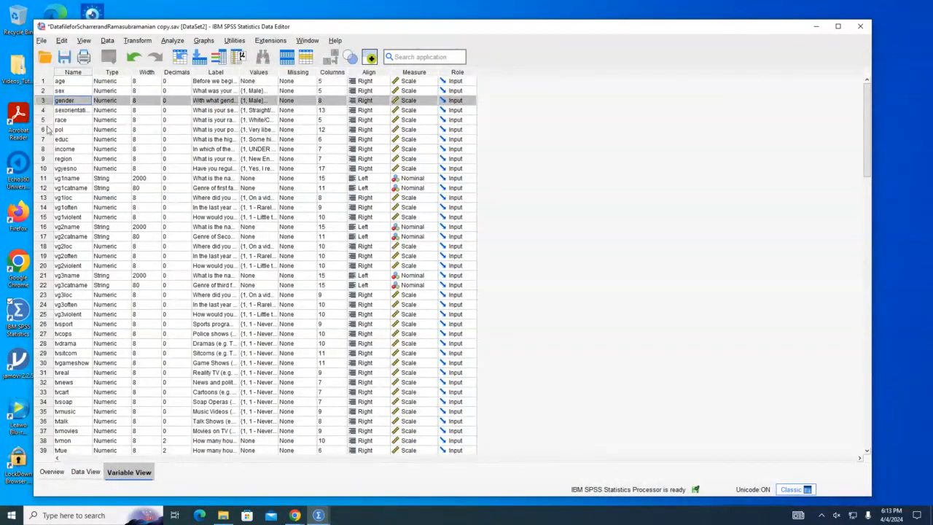
click(80, 72)
click(121, 72)
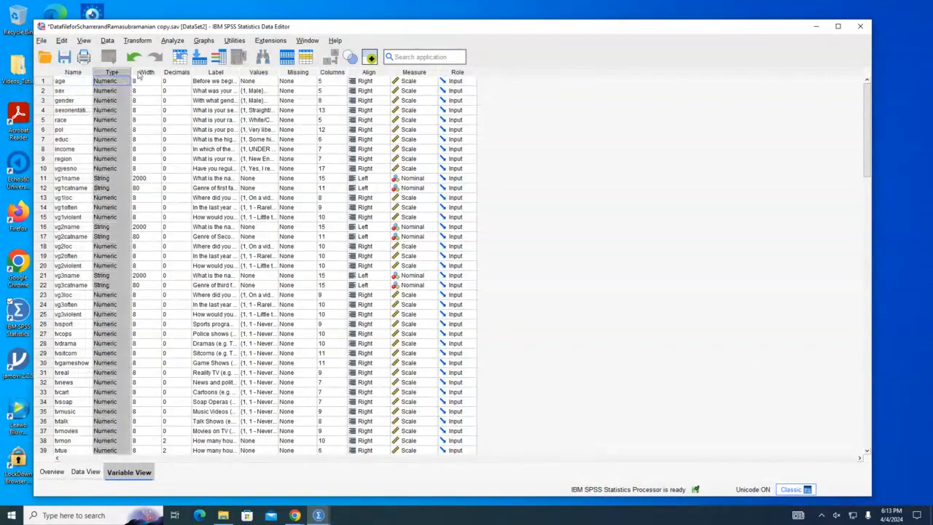
click(142, 72)
click(179, 73)
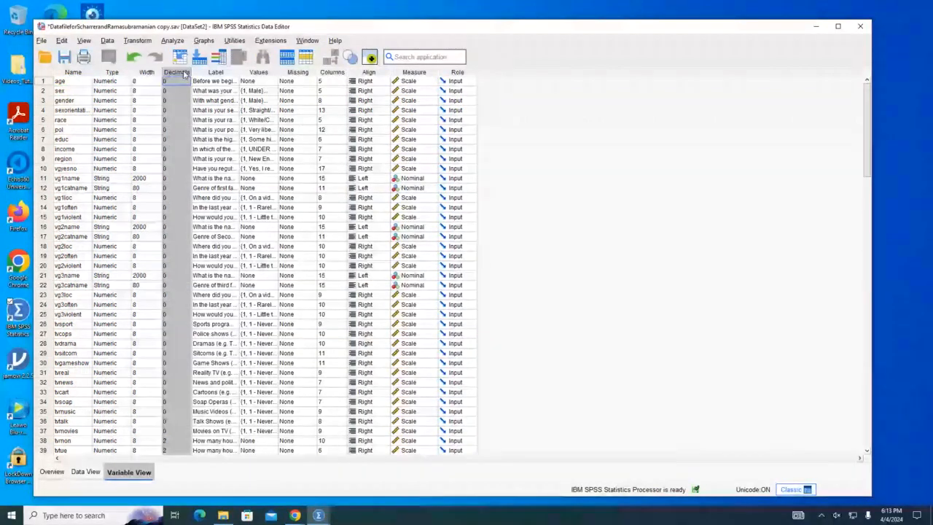
- Widen the Label column in Variable View until the question texts are readable, and select the educ variable's label
click(235, 72)
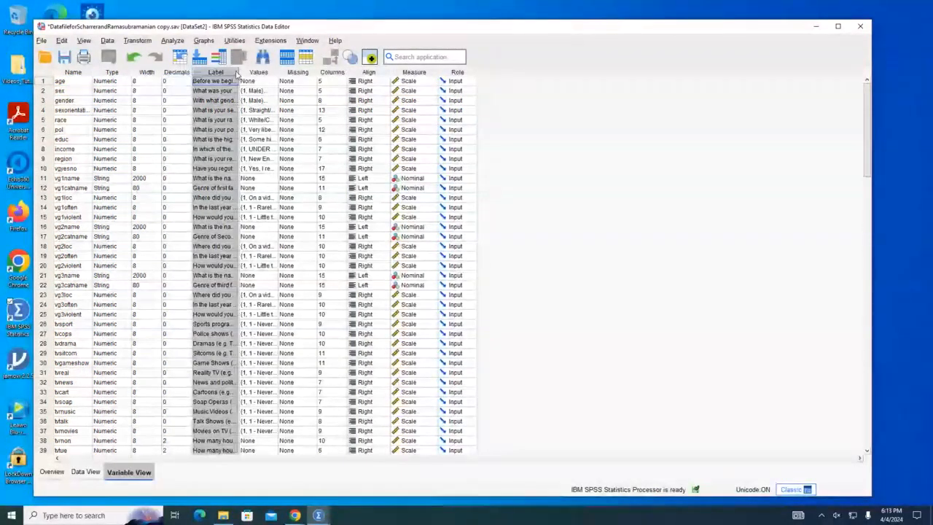
drag(236, 74, 503, 80)
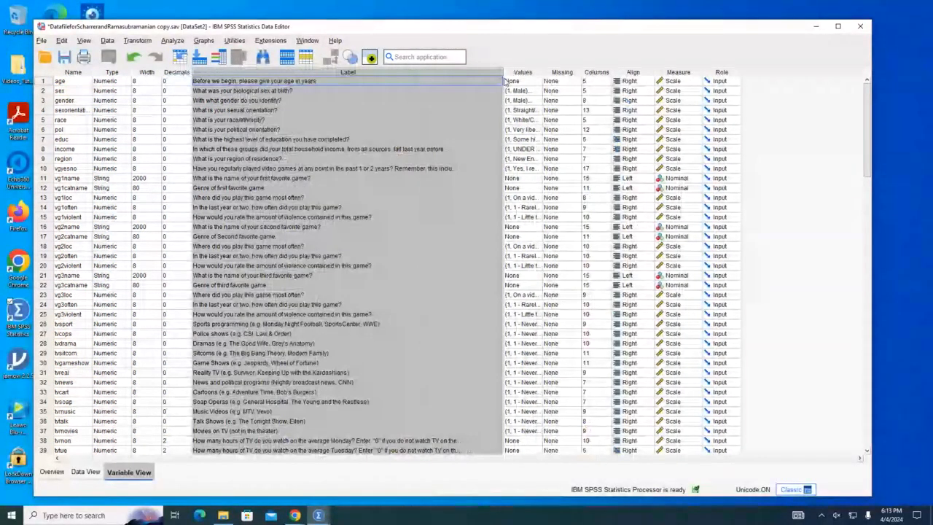
click(400, 138)
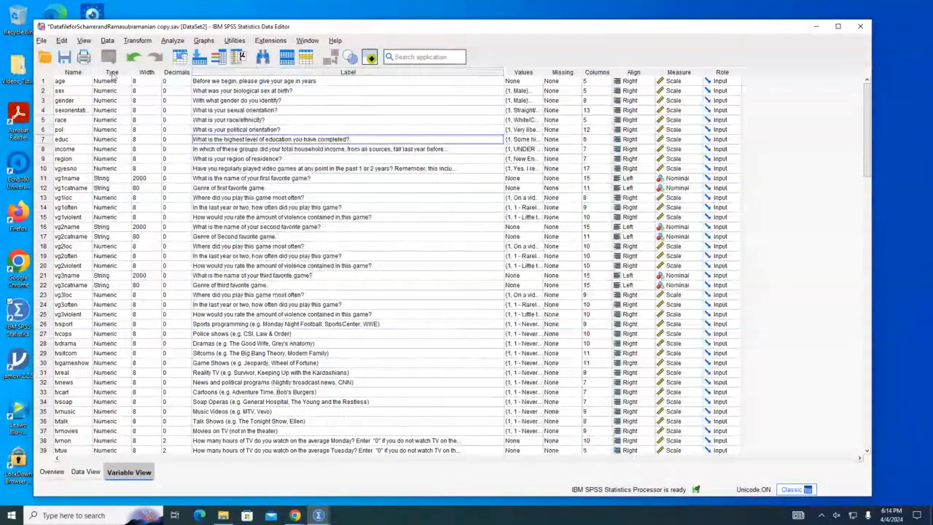
- Match the age and sex variable names to their question texts by selecting their Name and Label cells
click(73, 81)
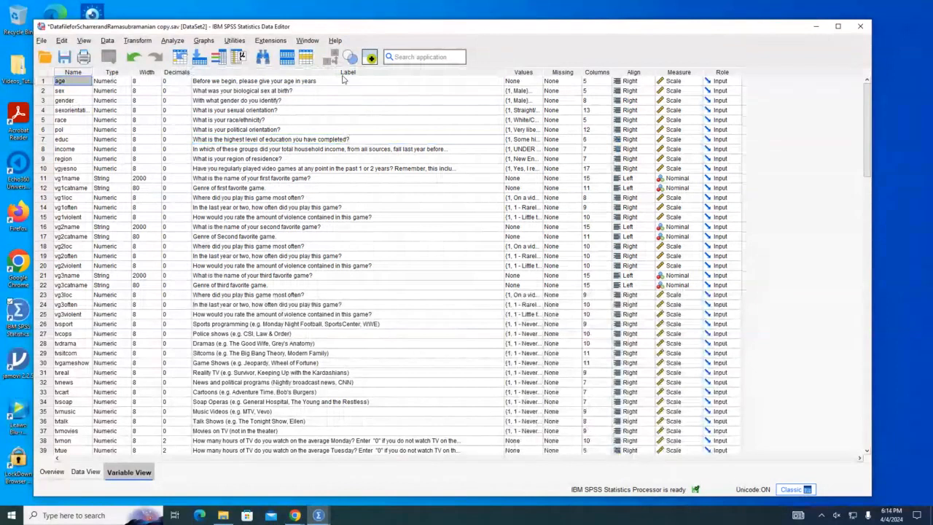
click(339, 81)
click(342, 89)
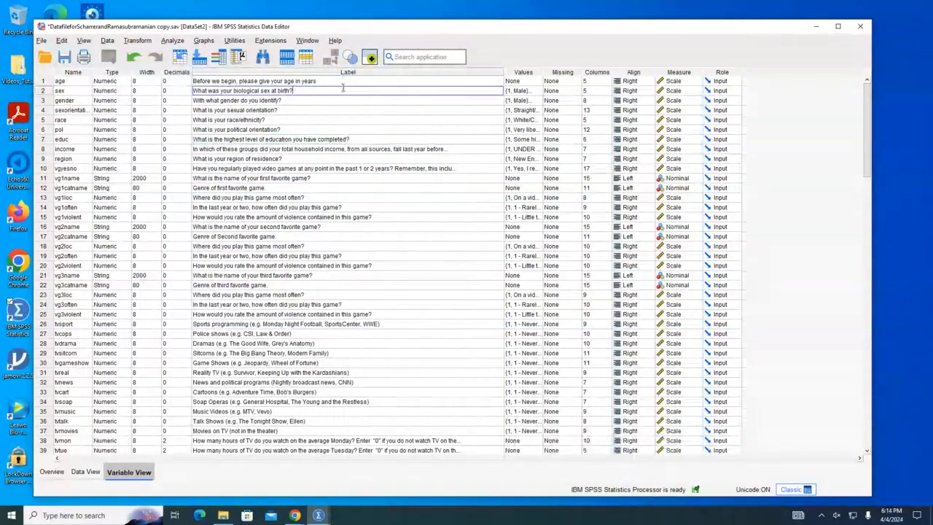
key(Up)
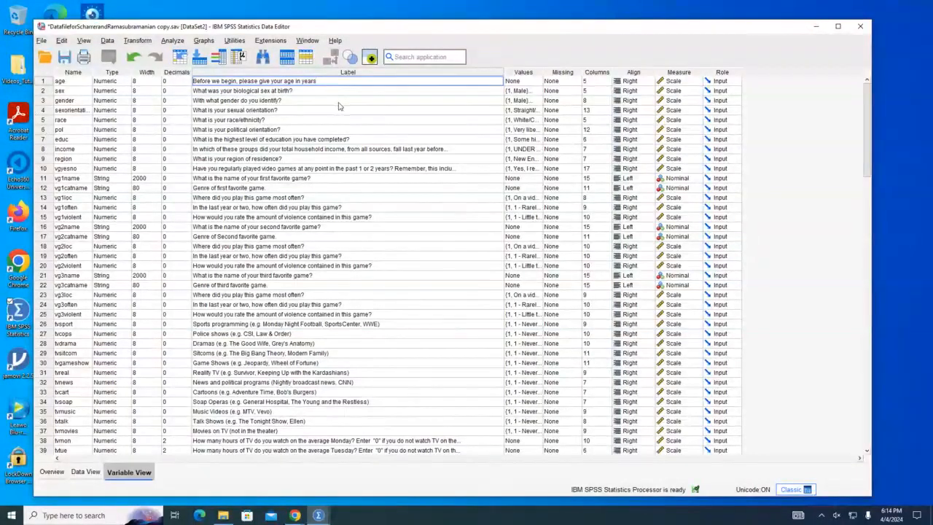
key(Down)
key(Down)
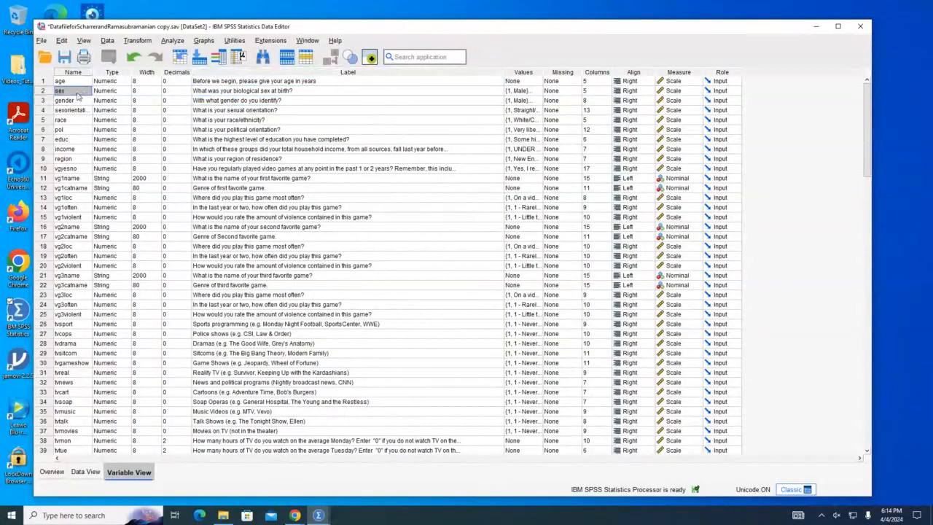
double_click(207, 92)
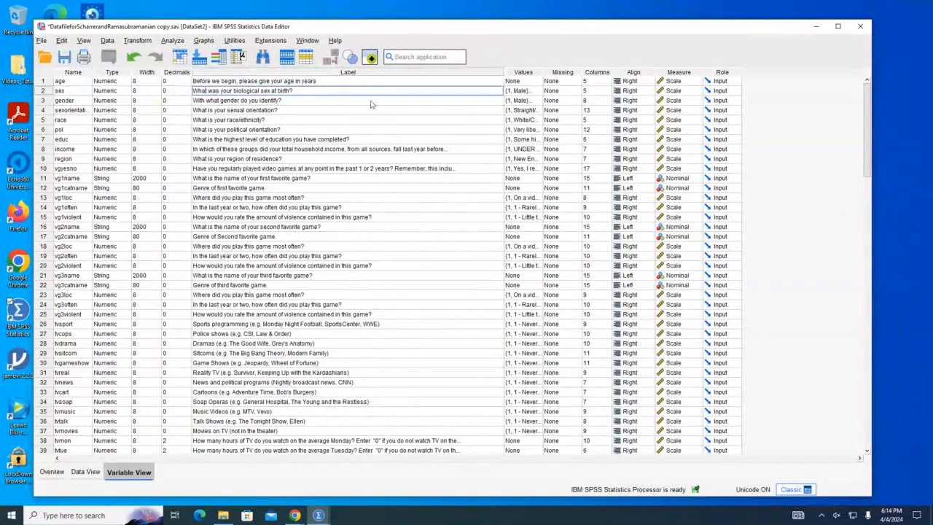
- Match the gender and sexorientation variable names to the question texts in their Label cells
click(74, 102)
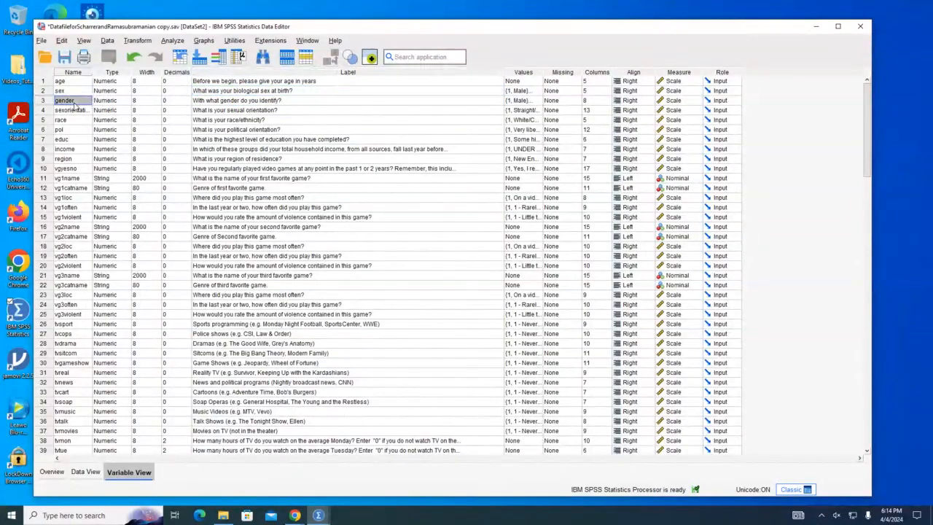
double_click(219, 101)
click(249, 101)
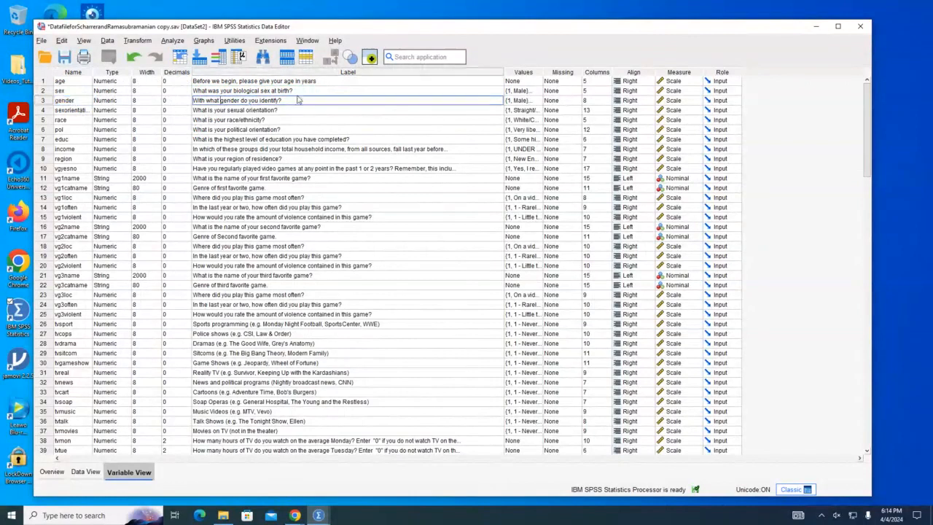
click(84, 111)
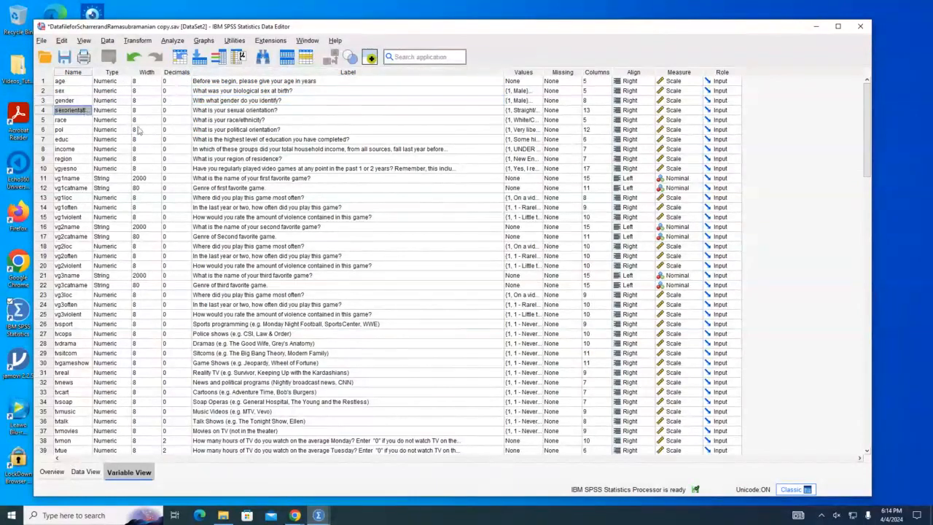
double_click(262, 110)
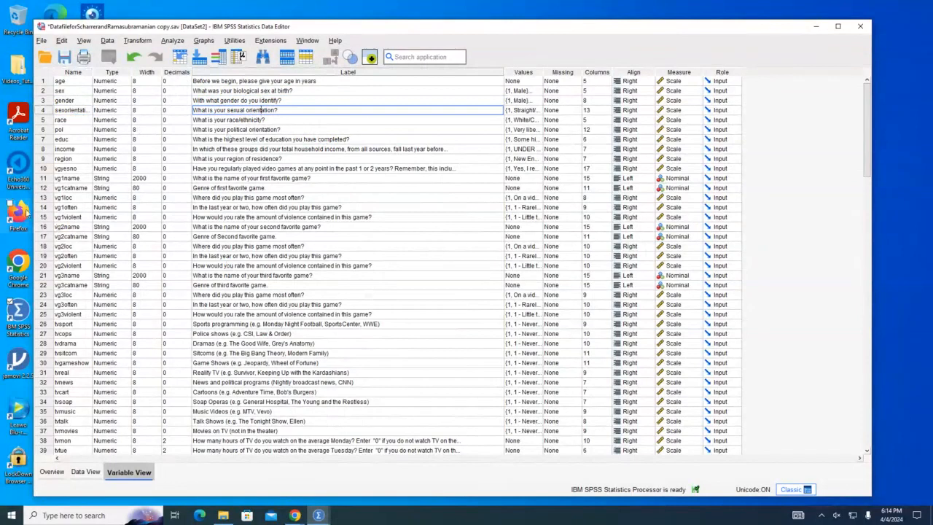
- Examine the names and labels of the video game variables vg1name and vg1catname
click(64, 180)
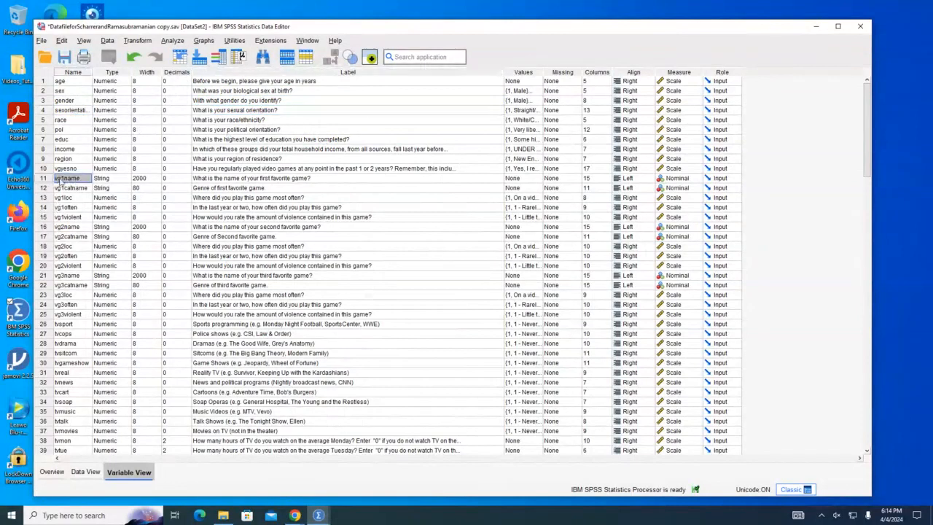
click(282, 180)
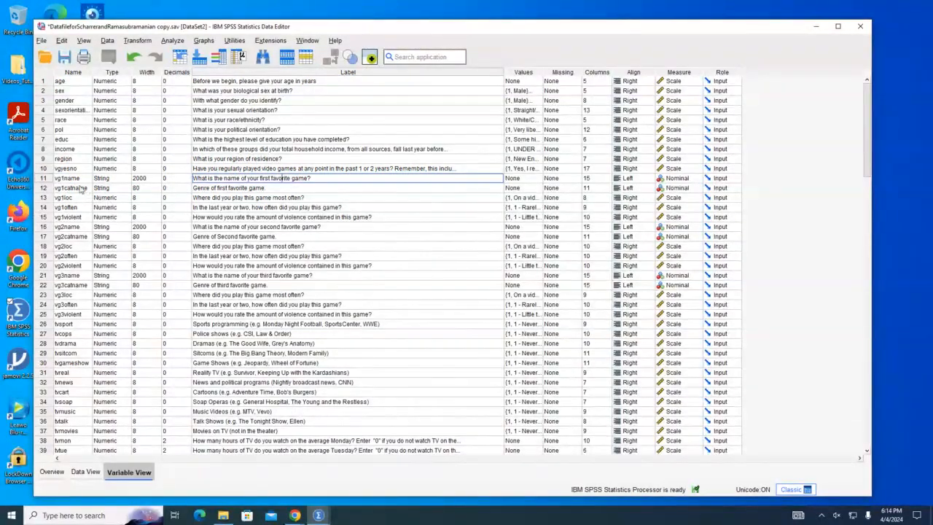
click(78, 188)
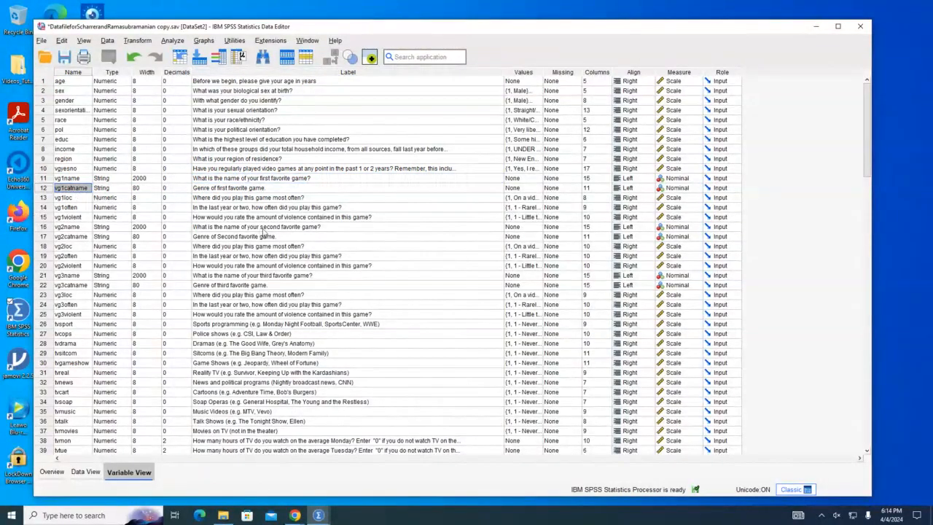
click(216, 189)
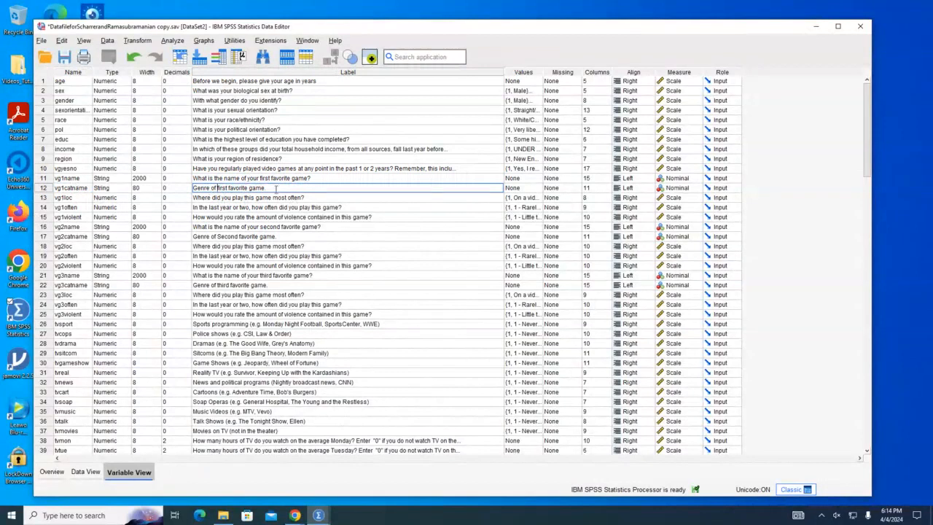
- Examine the vg1loc, vg1violent and vg2catname rows and look through the TV and video game variables further down the list
click(69, 200)
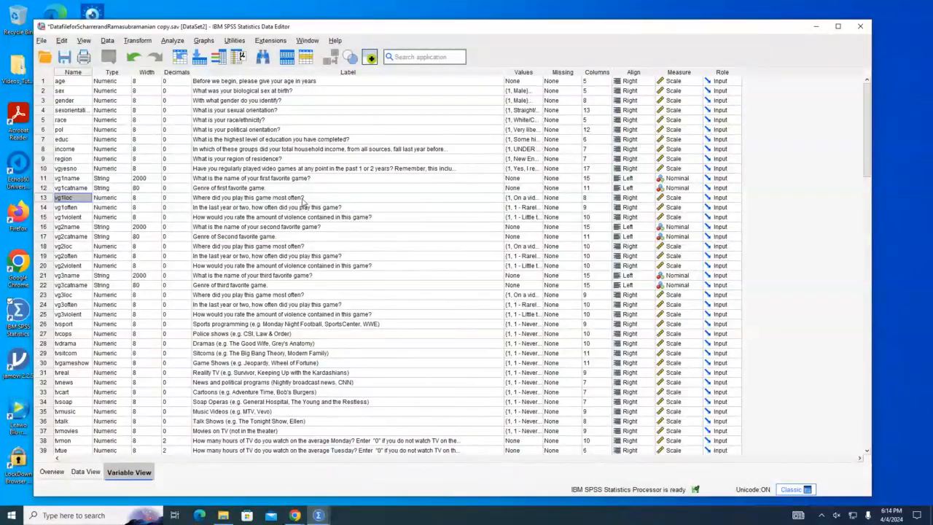
scroll(303, 224, down, 1)
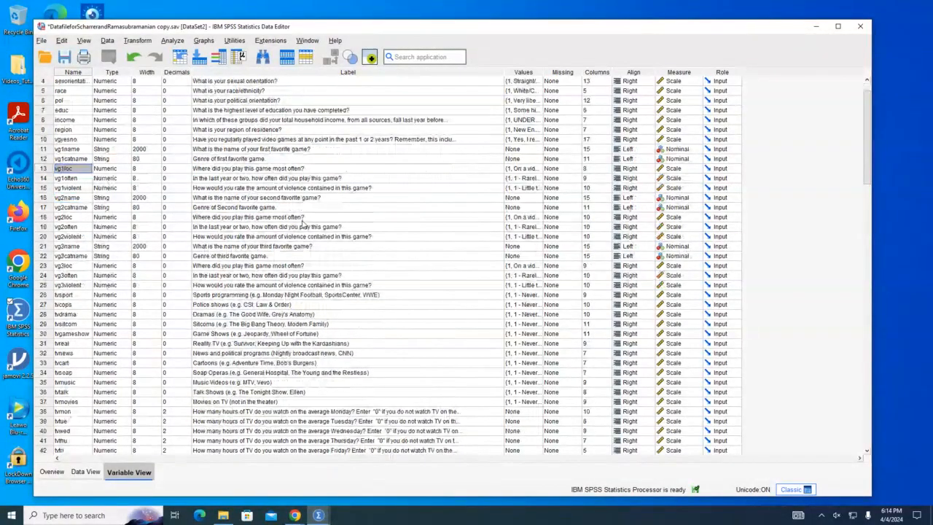
scroll(303, 224, down, 1)
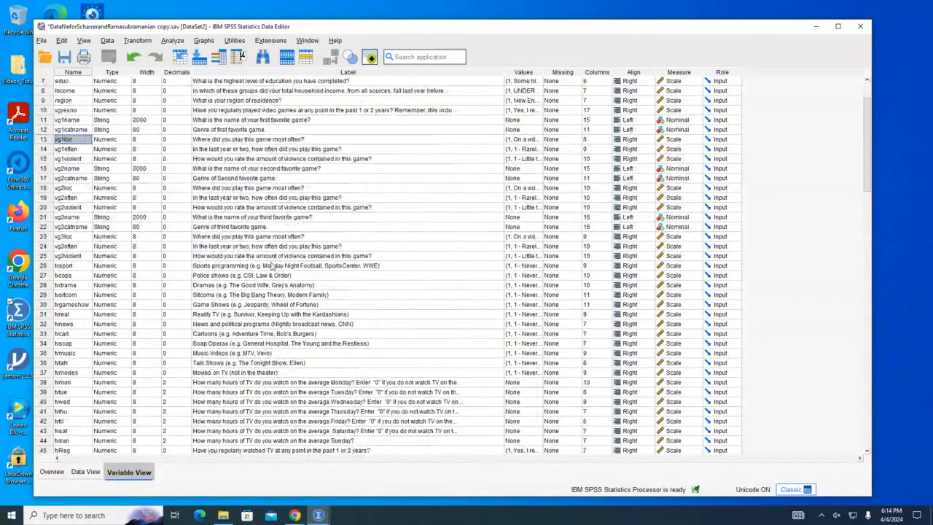
scroll(272, 267, down, 1)
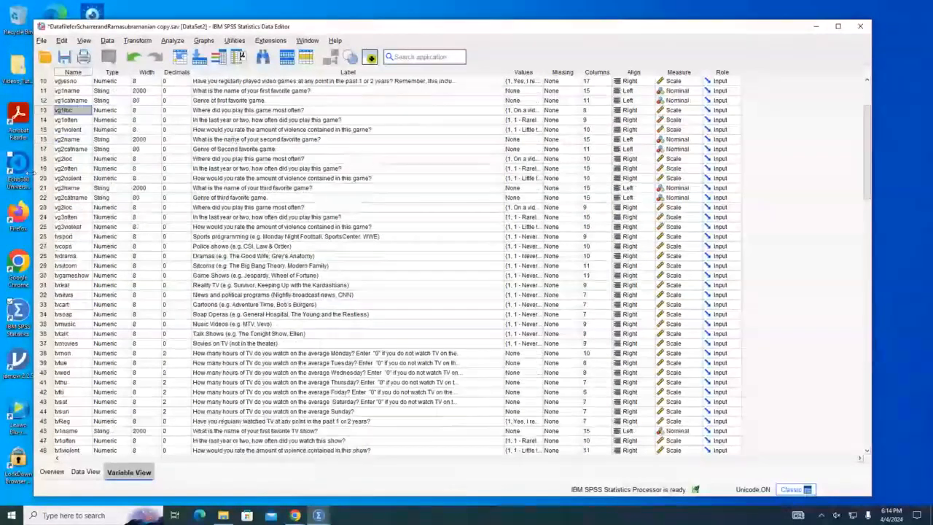
click(59, 129)
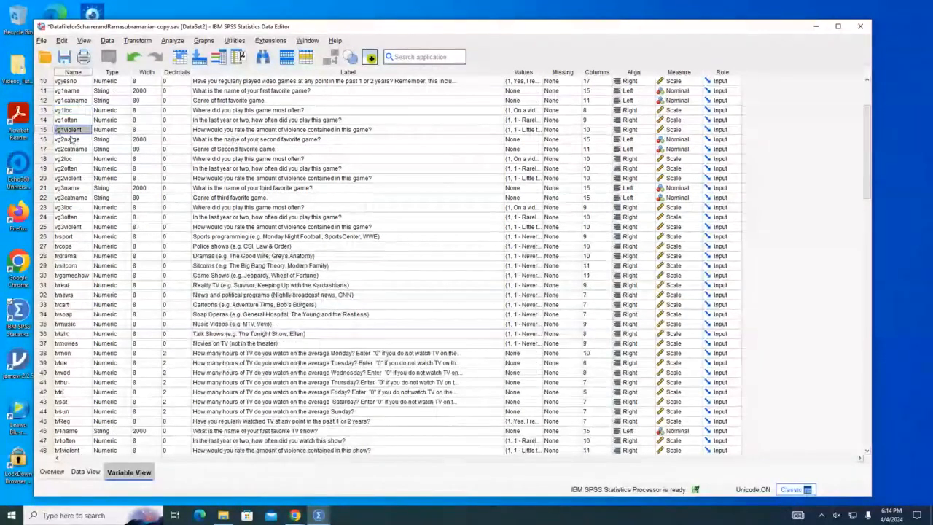
click(71, 149)
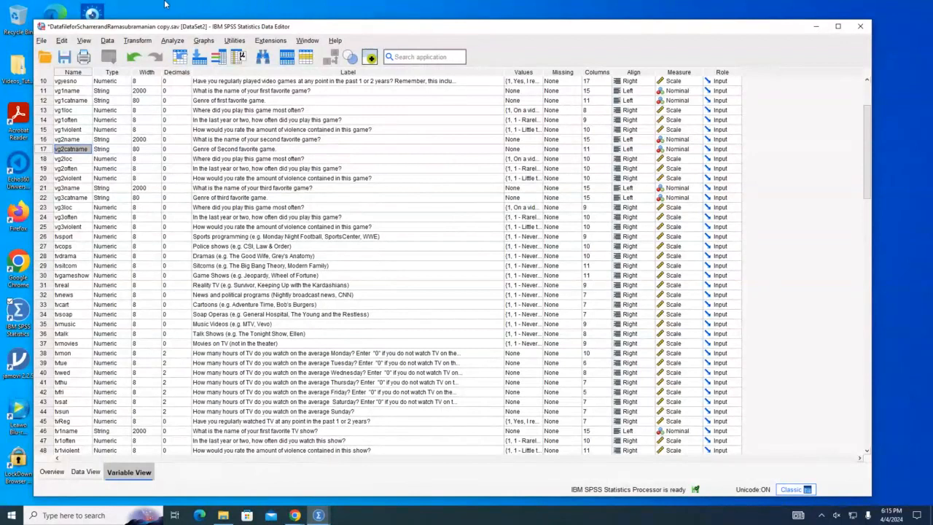
scroll(271, 333, down, 19)
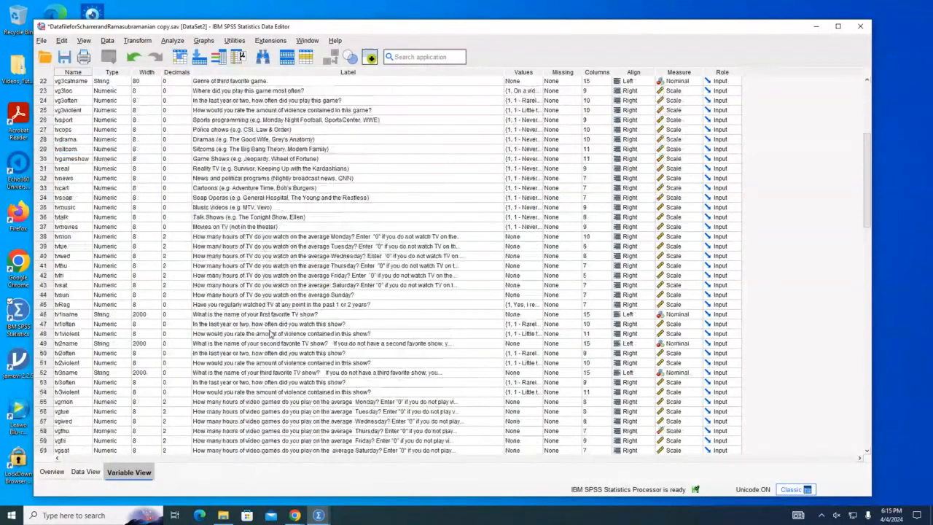
- Switch to Data View and highlight the vg1catname, vg1loc, vg1often, vg1violent, vg2catname and vg2loc columns in turn
click(86, 472)
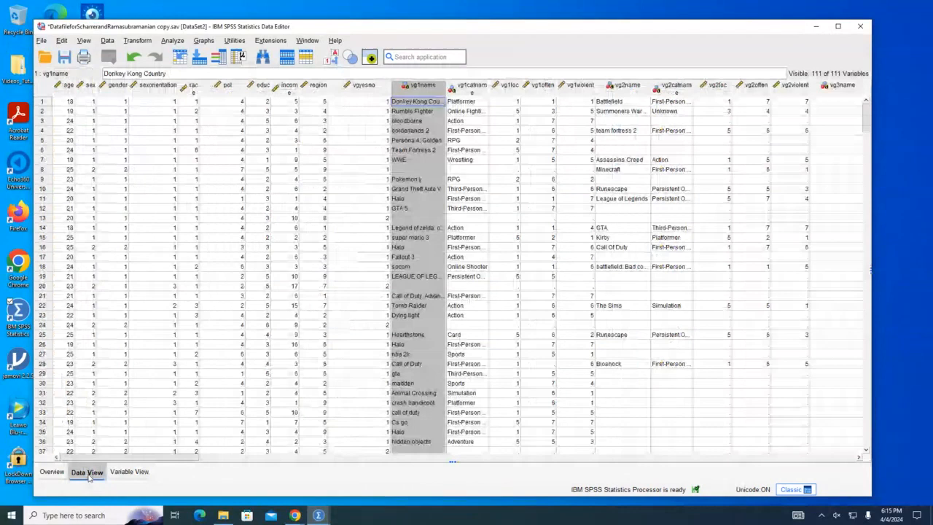
click(471, 91)
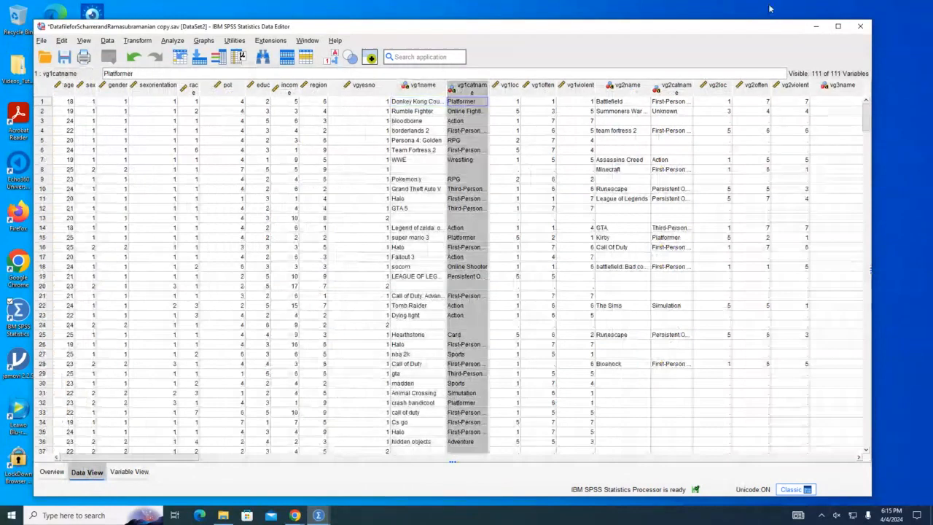
click(509, 86)
click(542, 88)
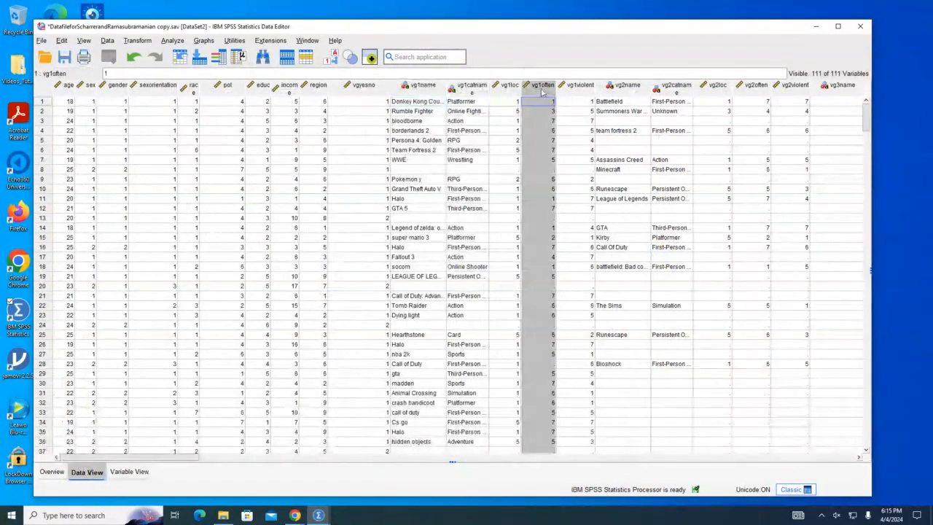
click(580, 86)
click(689, 89)
click(717, 86)
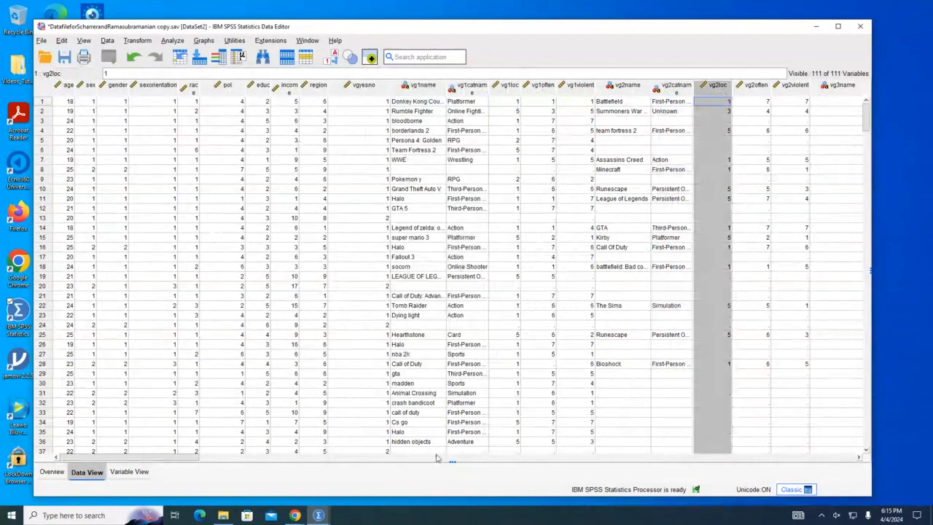
- Highlight the vg3loc, vg3often and vg3violent cells of cases 9 to 19, and select the vg3catname cell of case 26
drag(147, 457, 250, 460)
drag(350, 179, 420, 278)
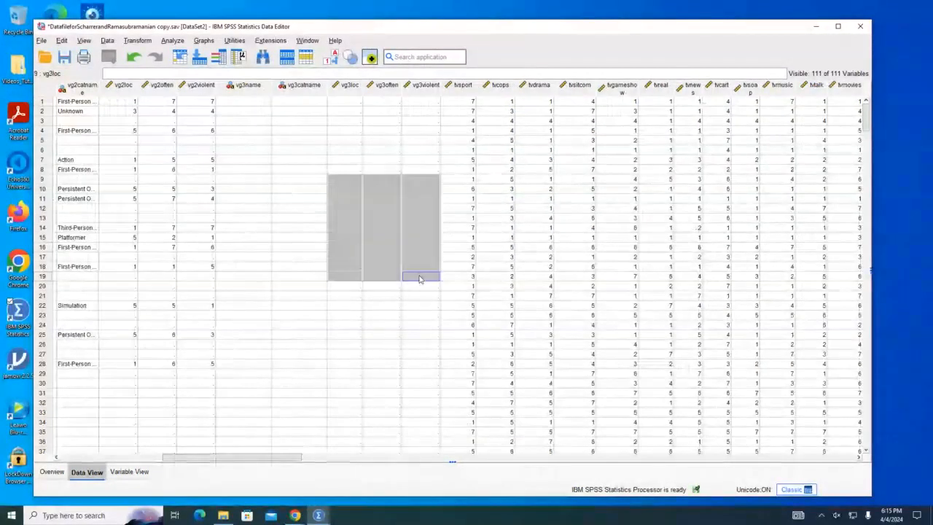
click(299, 344)
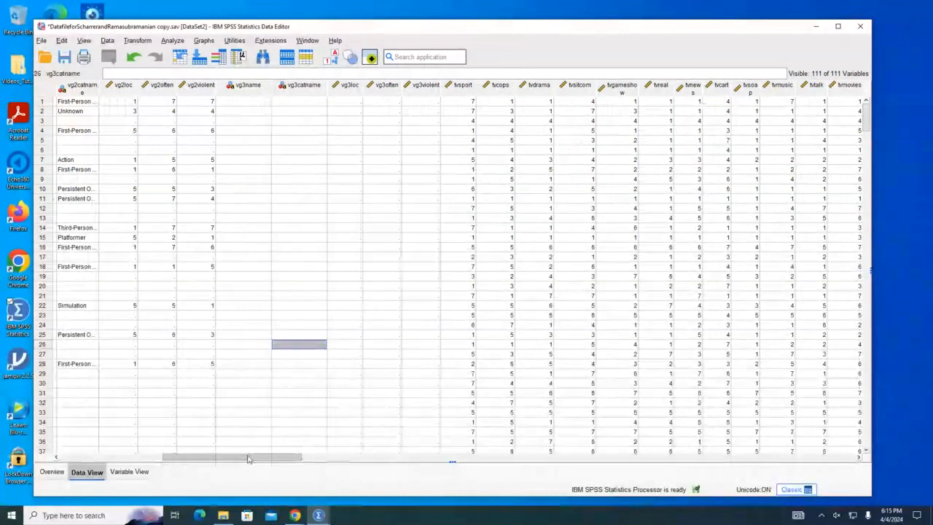
- Highlight the MRNI_T1, MRNI_T2, MRNI_T3 and MRNI_T4 columns one after another in Data View
drag(248, 459, 725, 475)
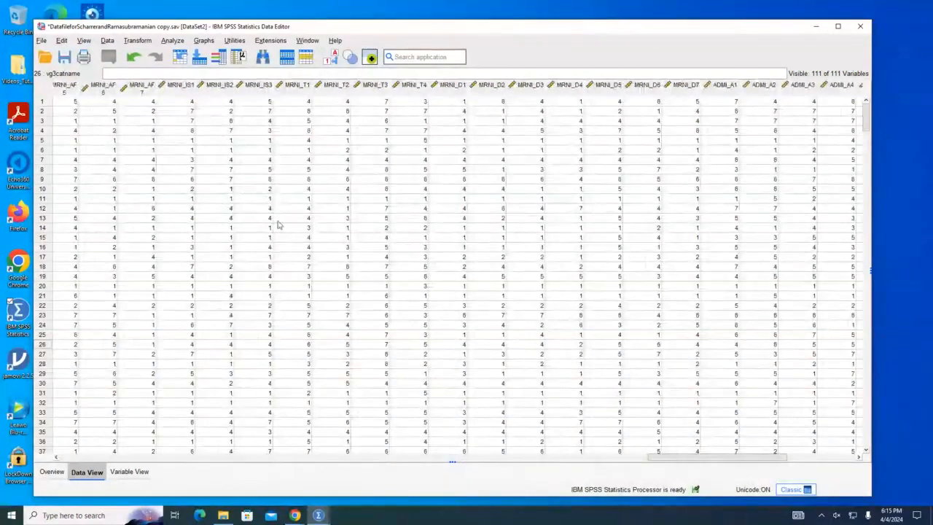
click(288, 88)
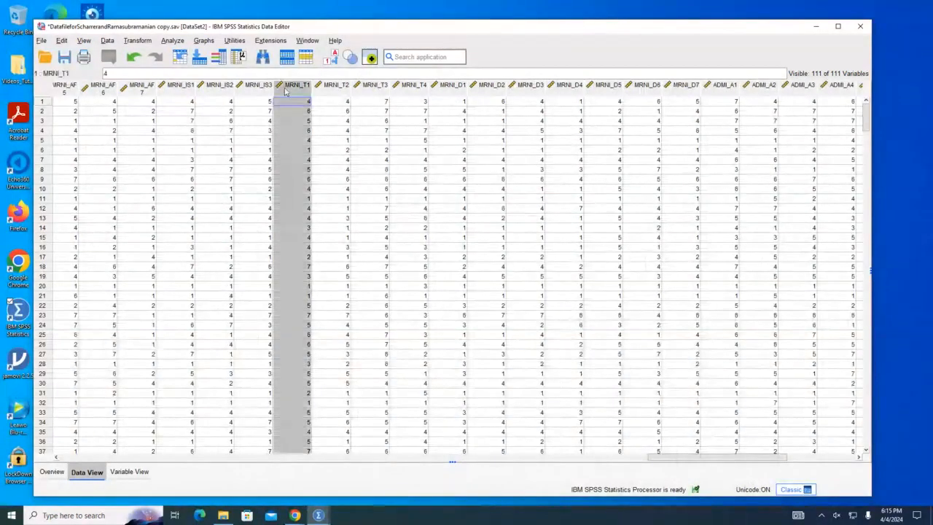
click(340, 91)
click(378, 89)
click(403, 89)
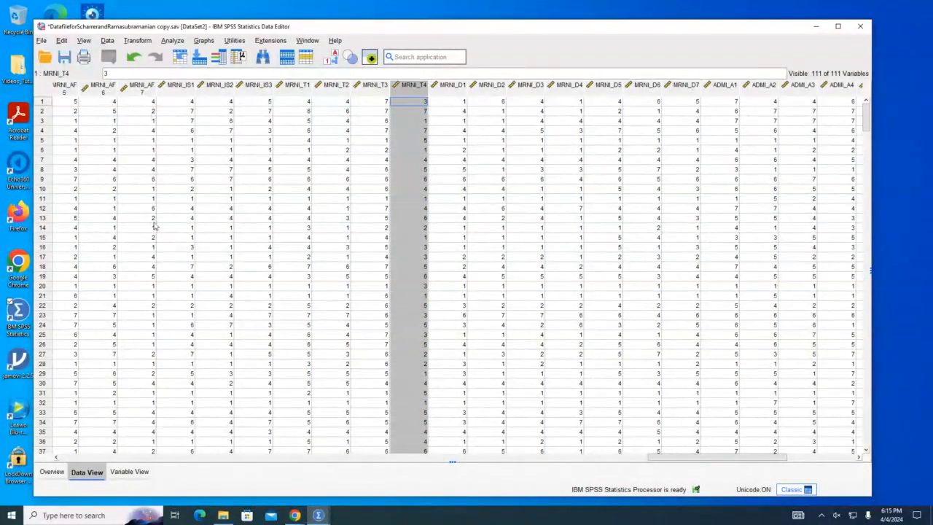
- Switch to Variable View and examine the name and label of the MRNI_RE7 variable
click(129, 471)
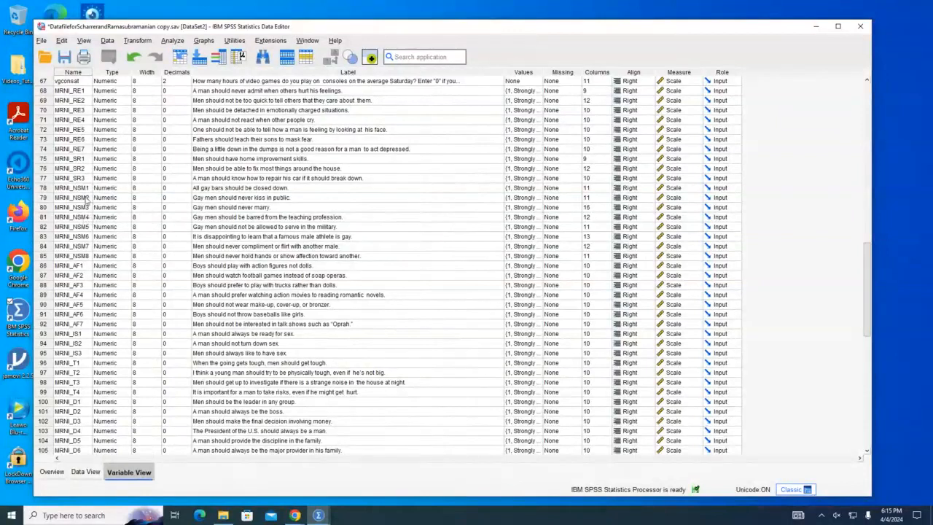
click(91, 149)
click(250, 150)
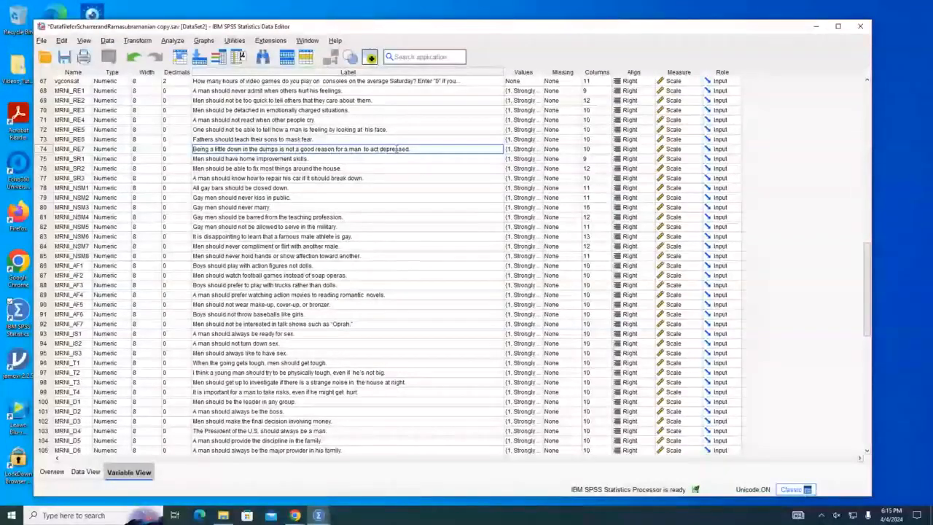
click(424, 149)
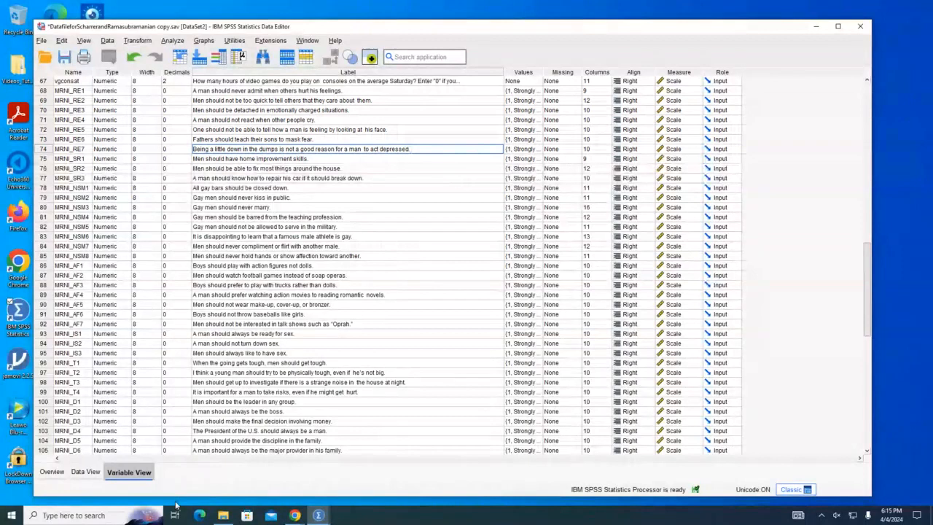
- Return to Data View and examine the MRNI_T4 values of cases 6 and 12
click(86, 473)
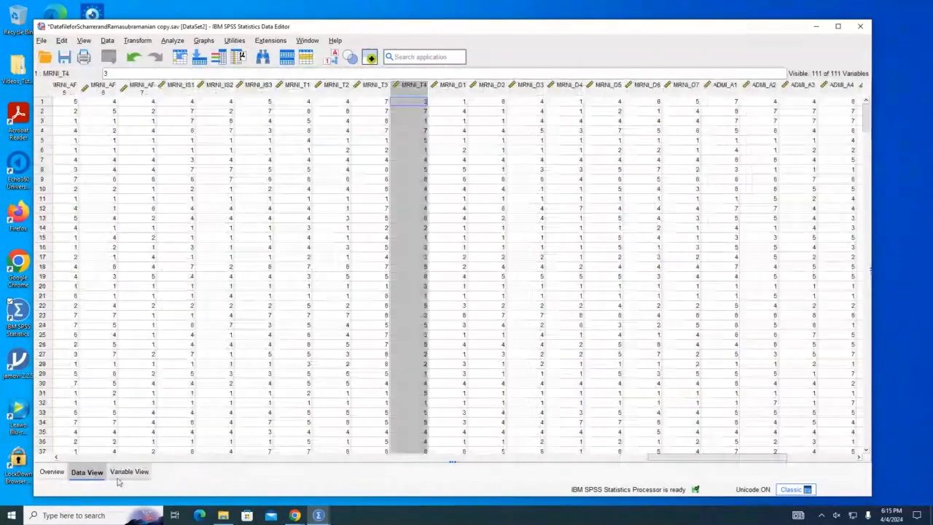
click(128, 472)
click(86, 473)
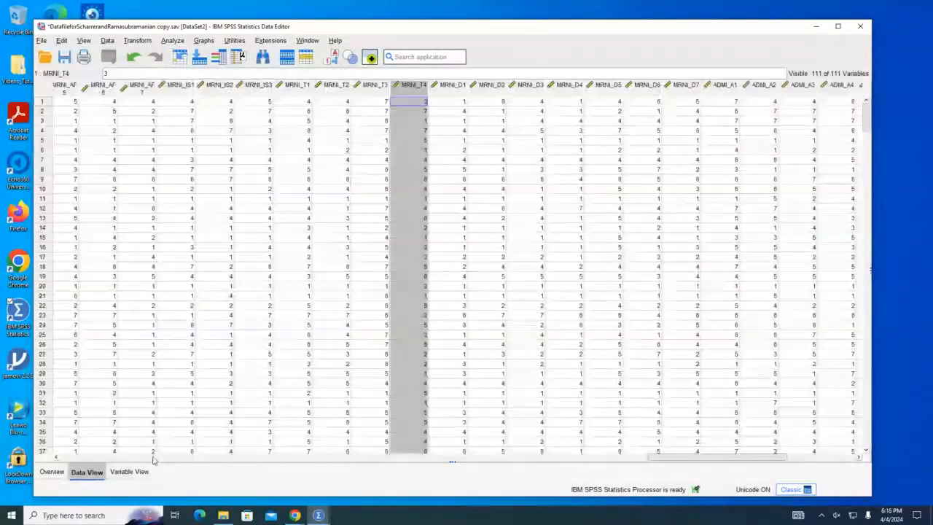
click(410, 150)
click(409, 209)
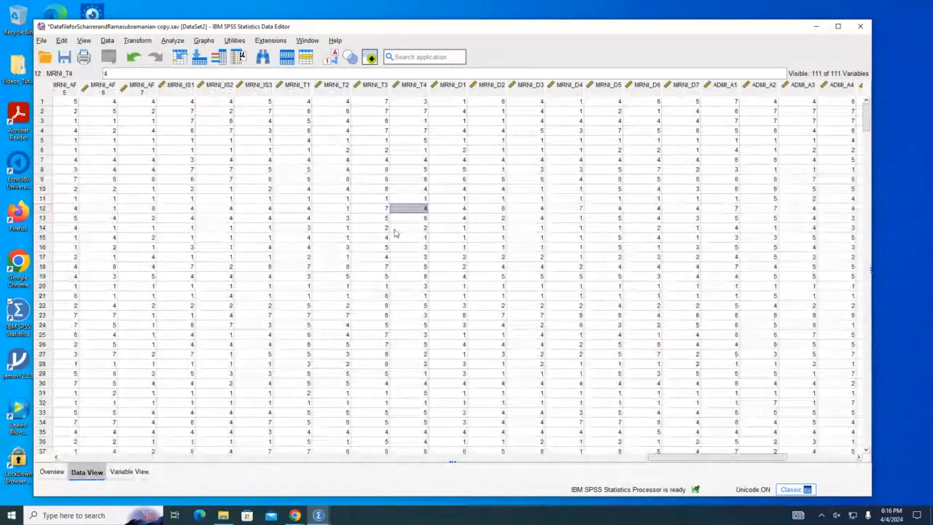
- Widen the Values column in Variable View and view the value labels of MRNI_RE3
click(123, 472)
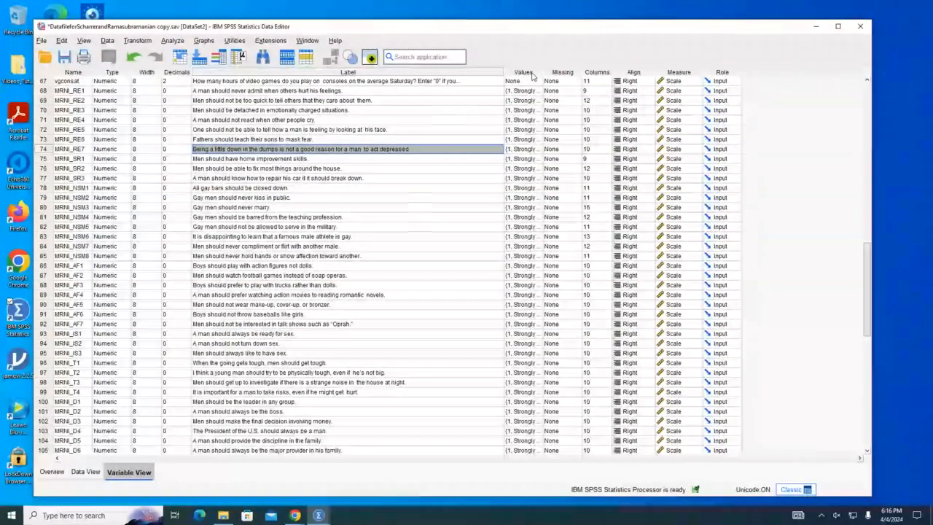
drag(544, 72, 719, 72)
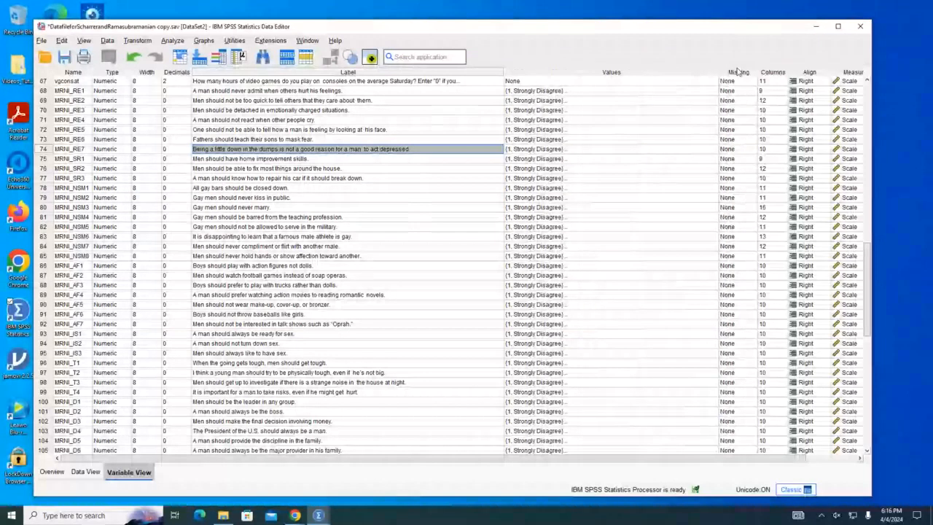
click(530, 110)
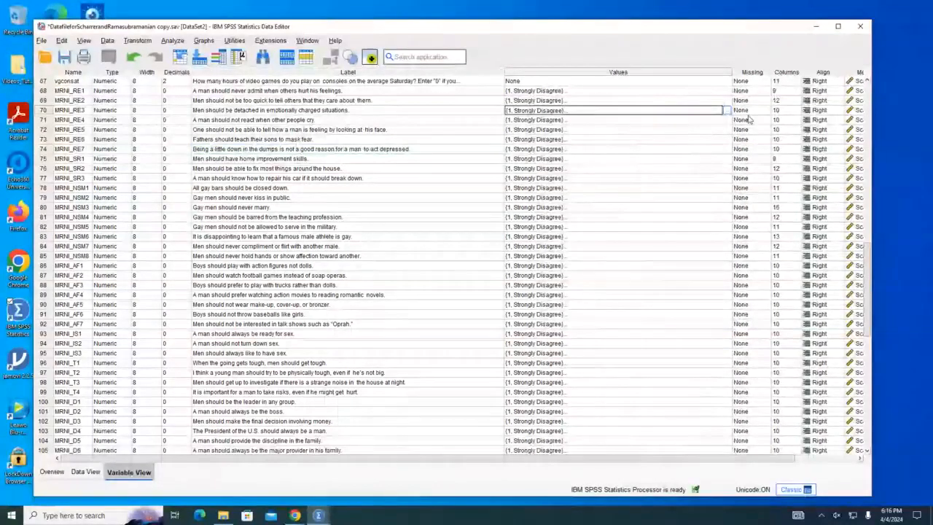
click(726, 110)
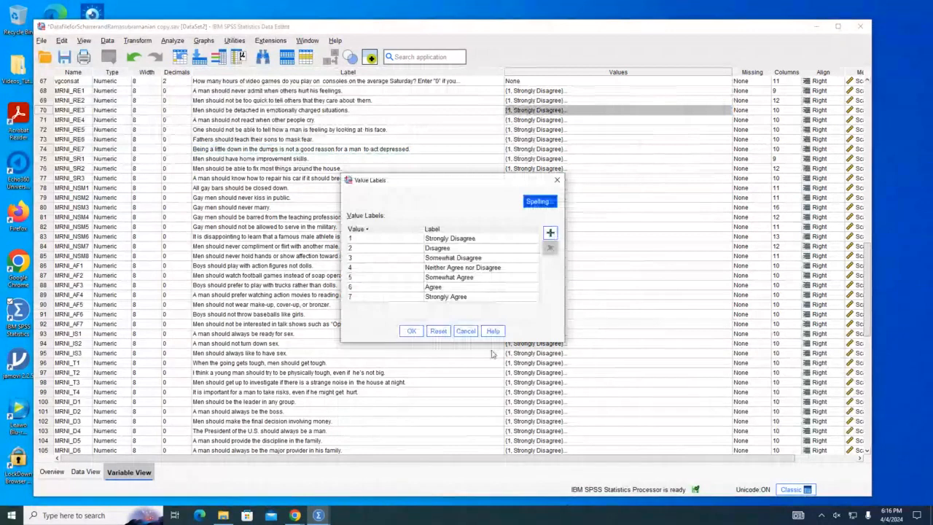
click(468, 333)
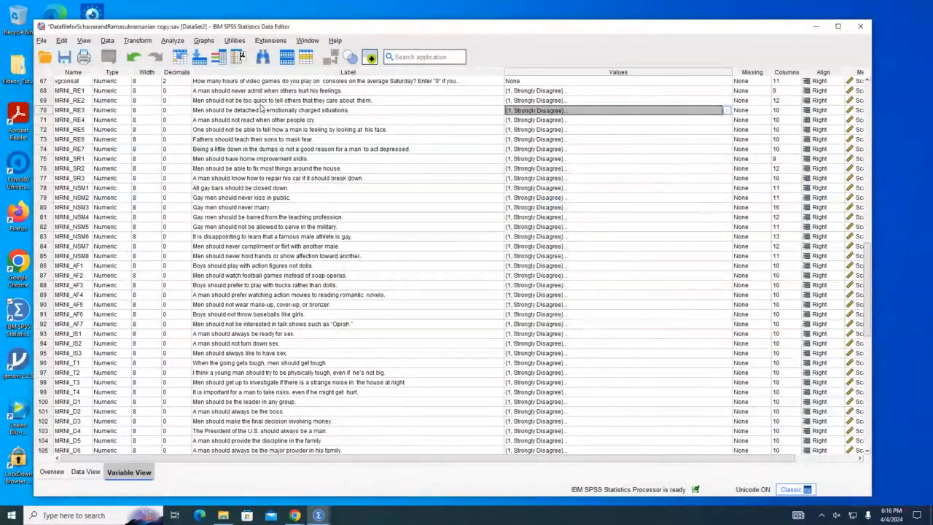
- Examine the label of MRNI_RE3 and go through its value labels from 2 to 7, leaving them as they are
click(261, 108)
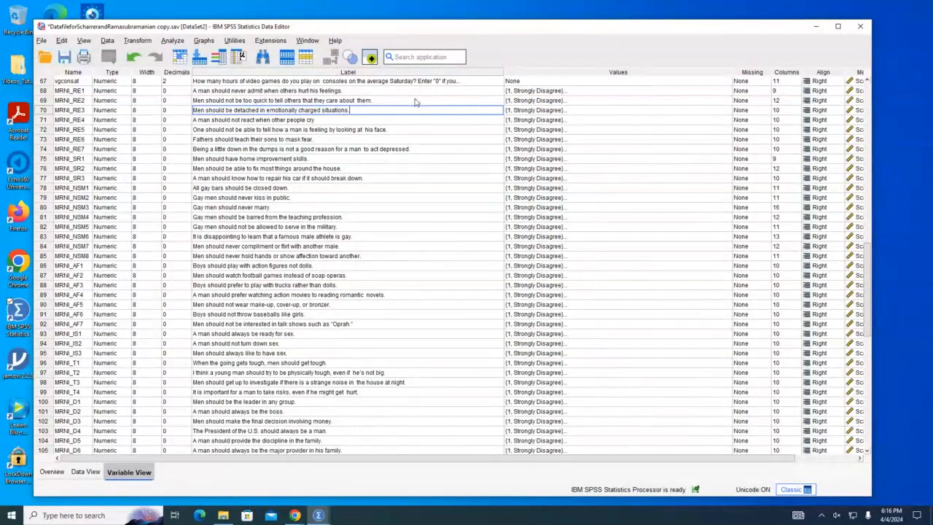
click(532, 111)
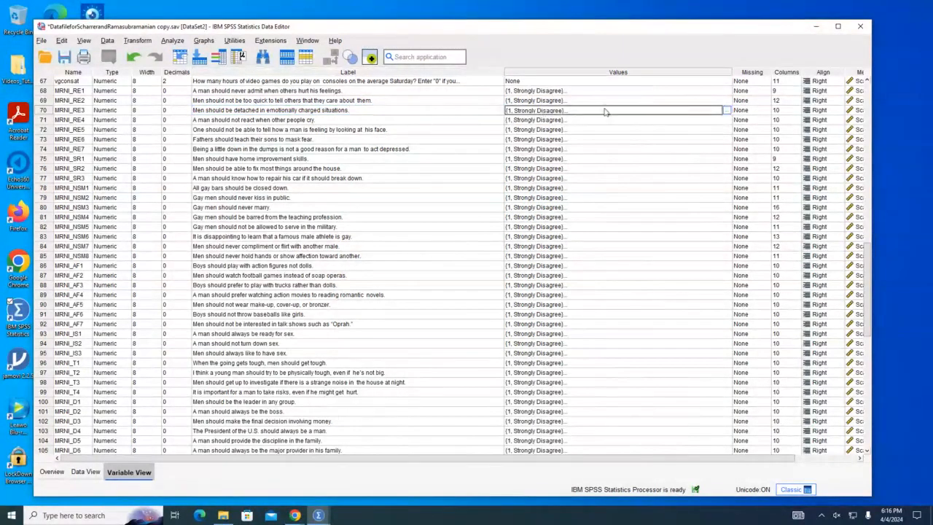
click(728, 110)
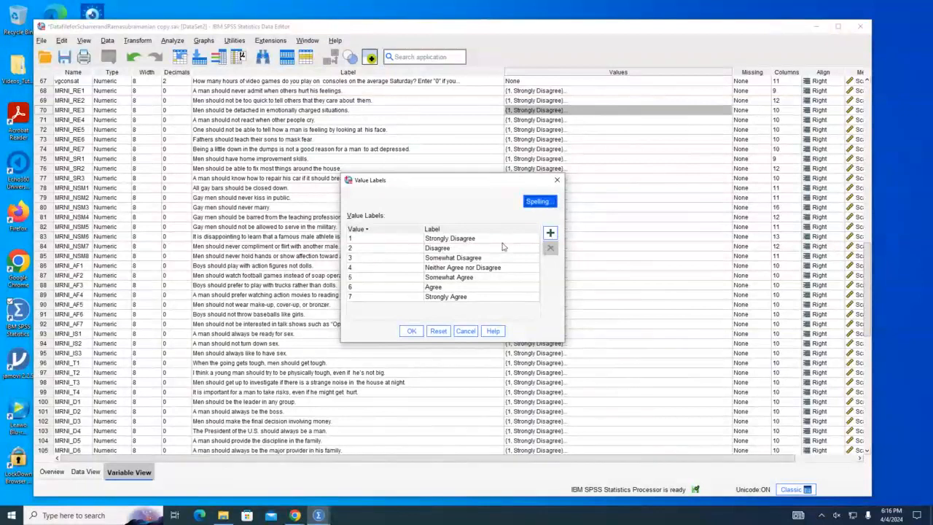
click(440, 252)
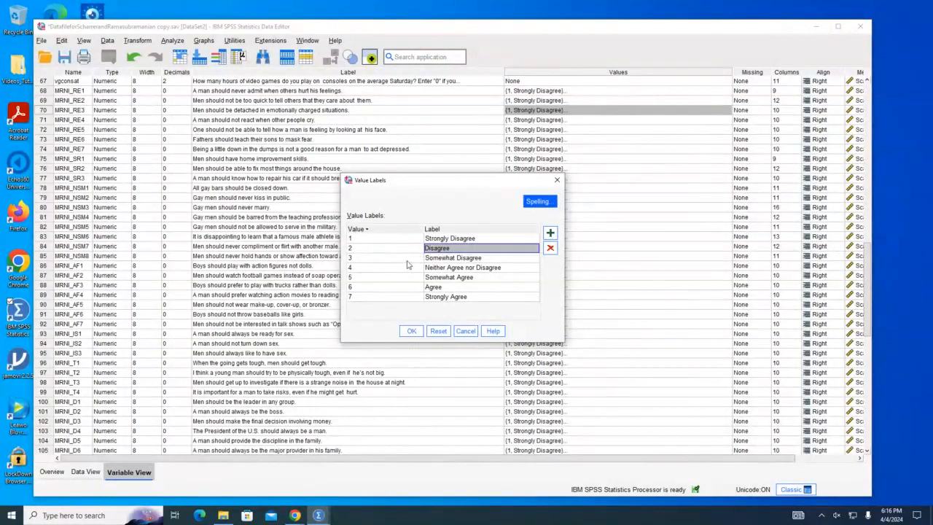
click(442, 260)
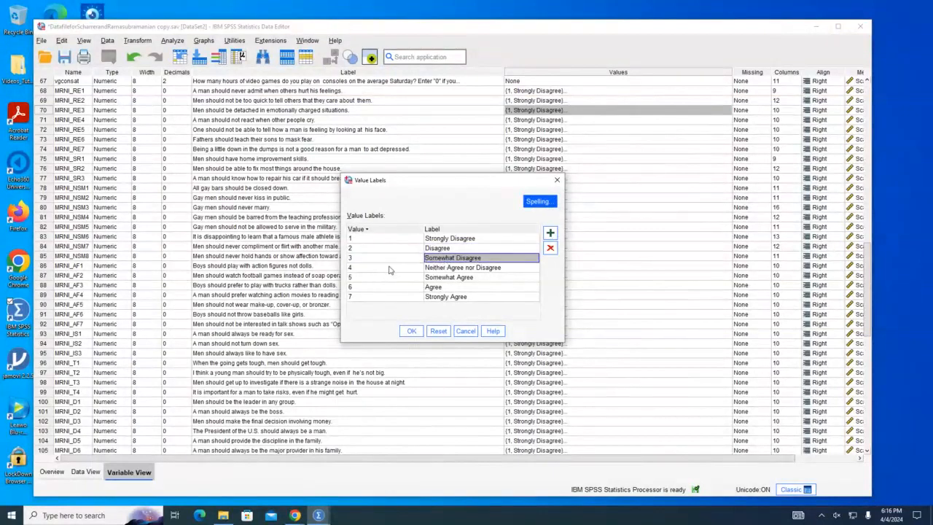
click(392, 270)
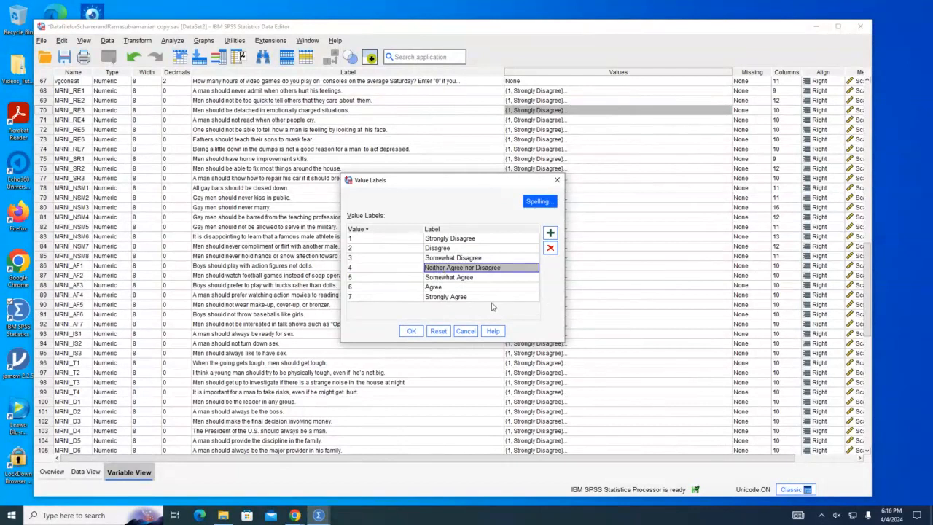
click(419, 280)
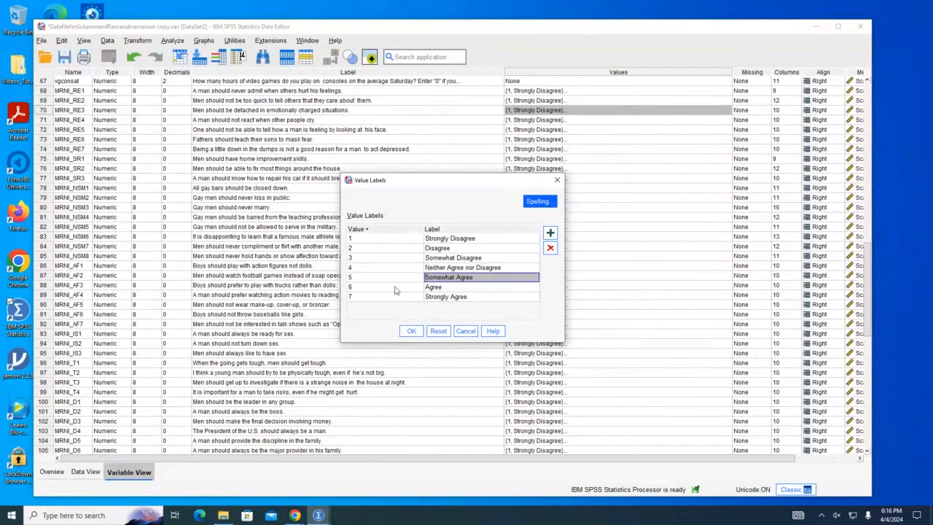
click(397, 288)
click(405, 298)
click(444, 298)
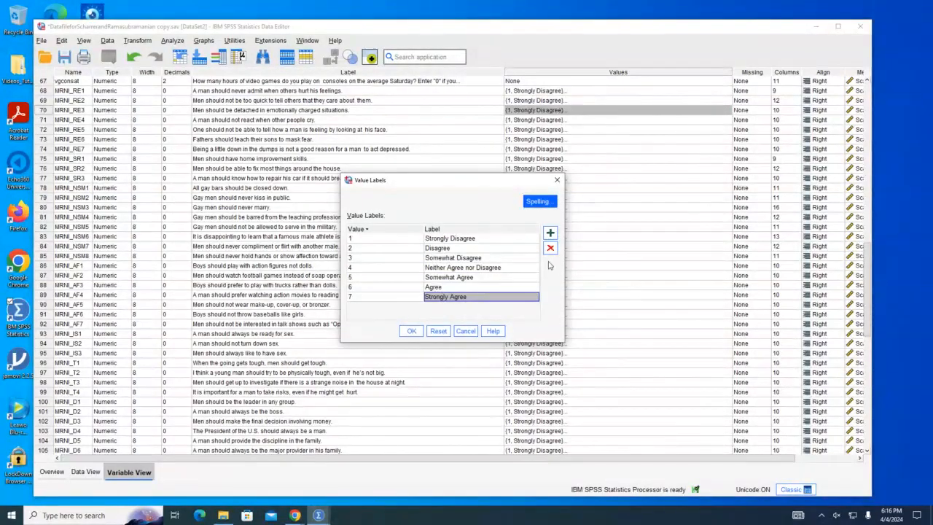
click(465, 330)
- Return to Data View and look through the MRNI, demographic and video game hours columns
click(86, 471)
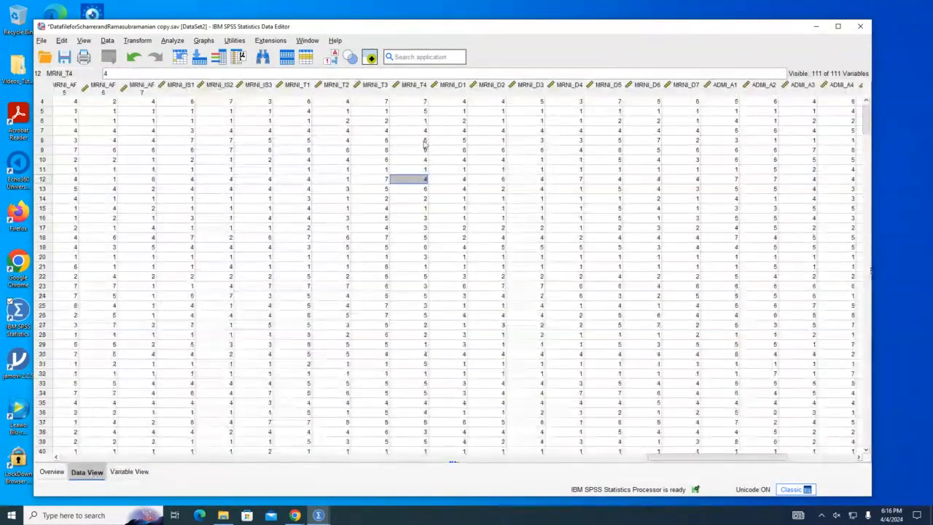
scroll(408, 197, up, 1)
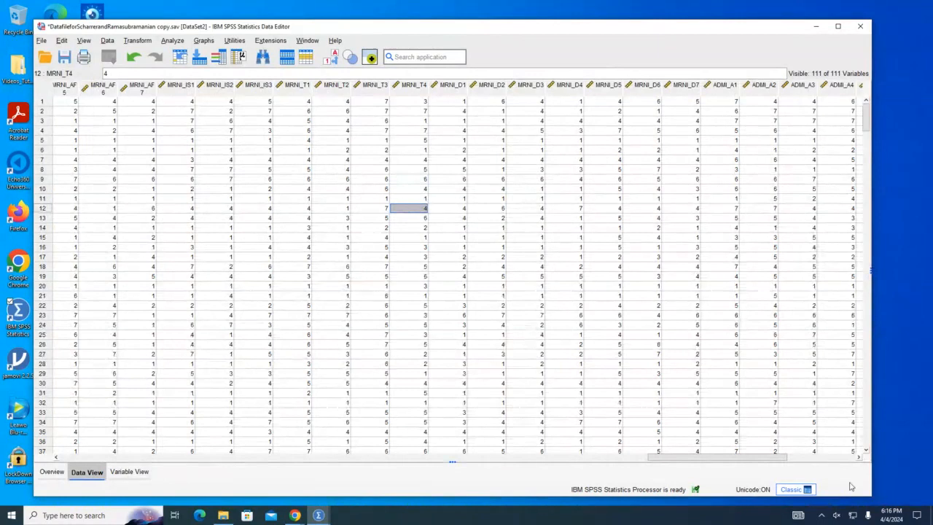
click(643, 450)
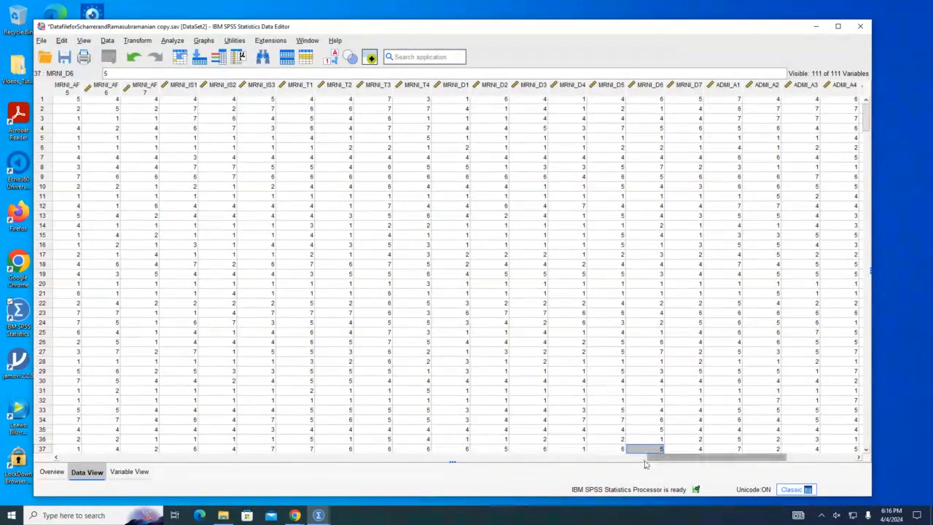
drag(646, 460, 2, 415)
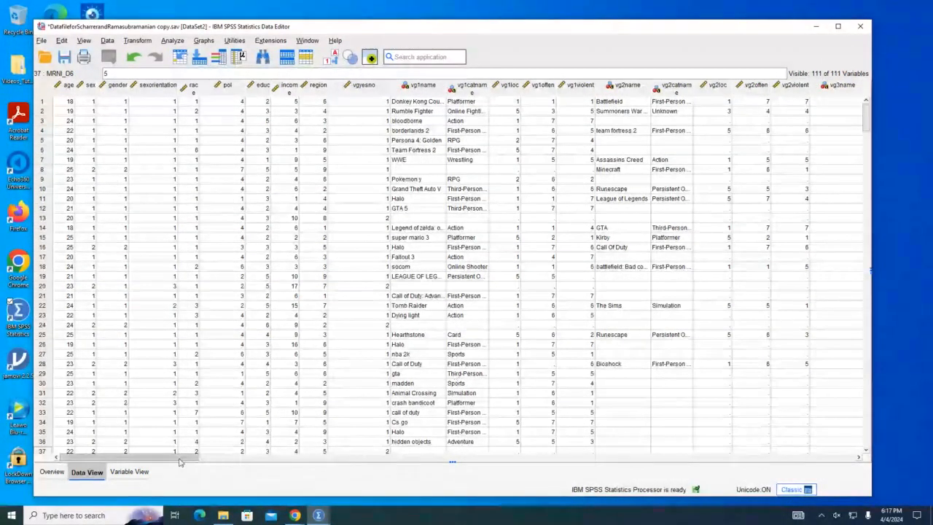
drag(180, 461, 503, 501)
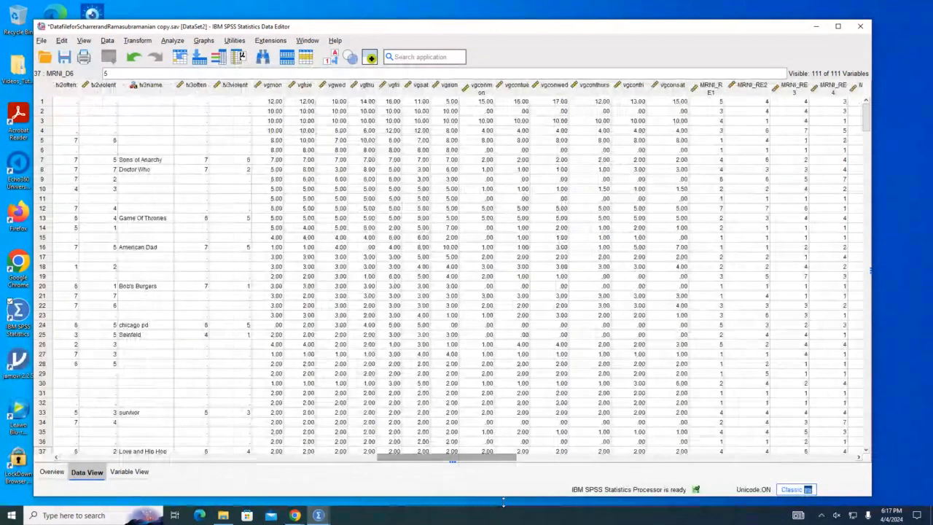
drag(485, 457, 494, 460)
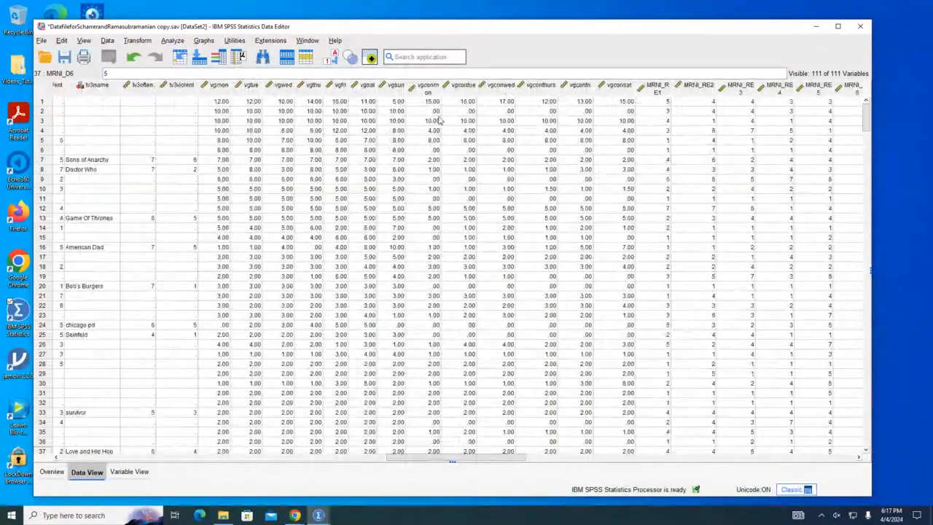
- Switch to Variable View and view the value labels of MRNI_SR1 without changing them
click(129, 472)
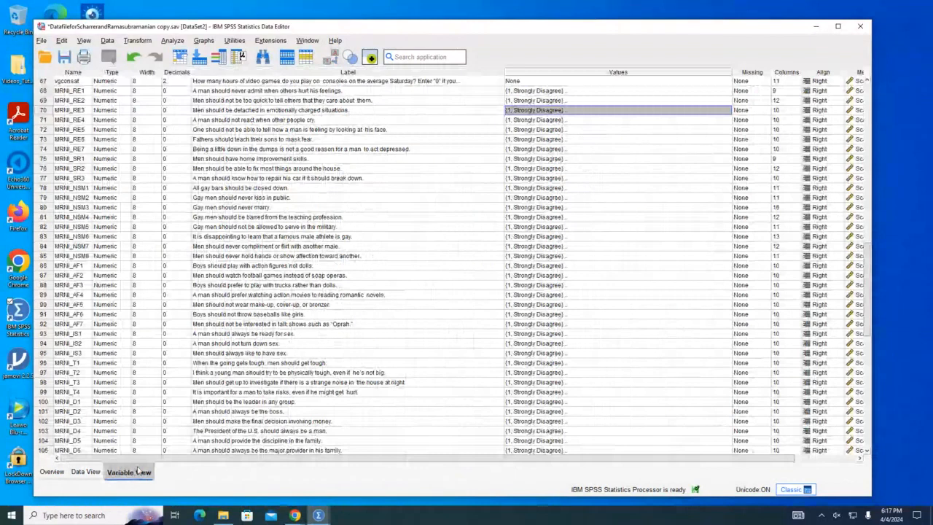
click(570, 154)
click(726, 158)
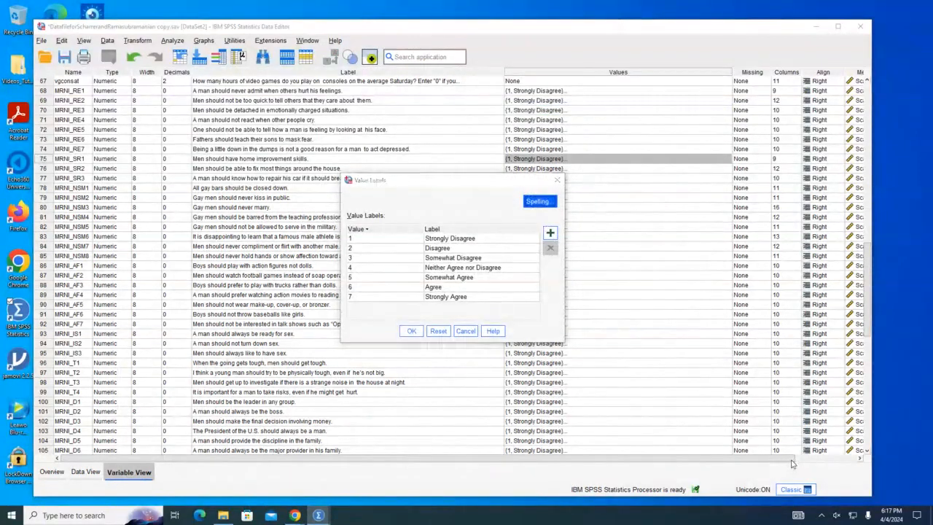
click(464, 332)
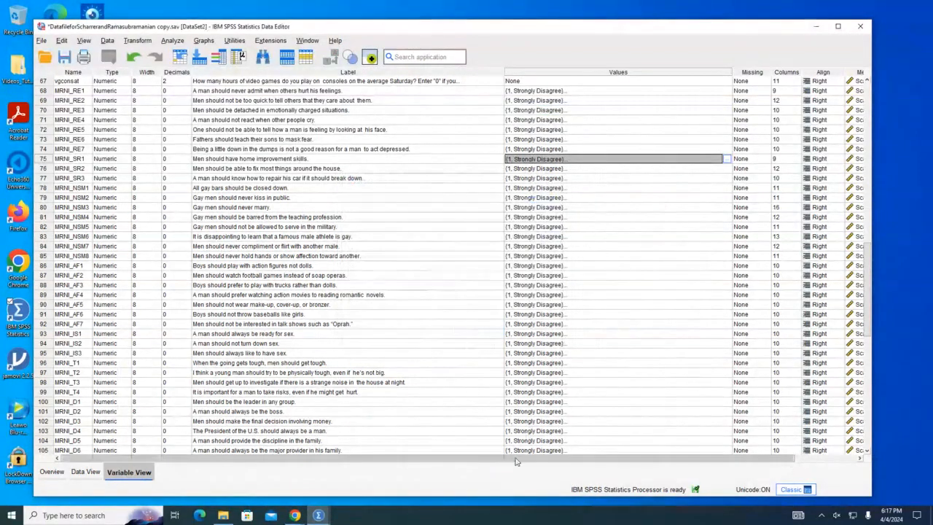
- Examine the Measure settings of the video game hours variables in rows 58 and 67
drag(537, 460, 616, 459)
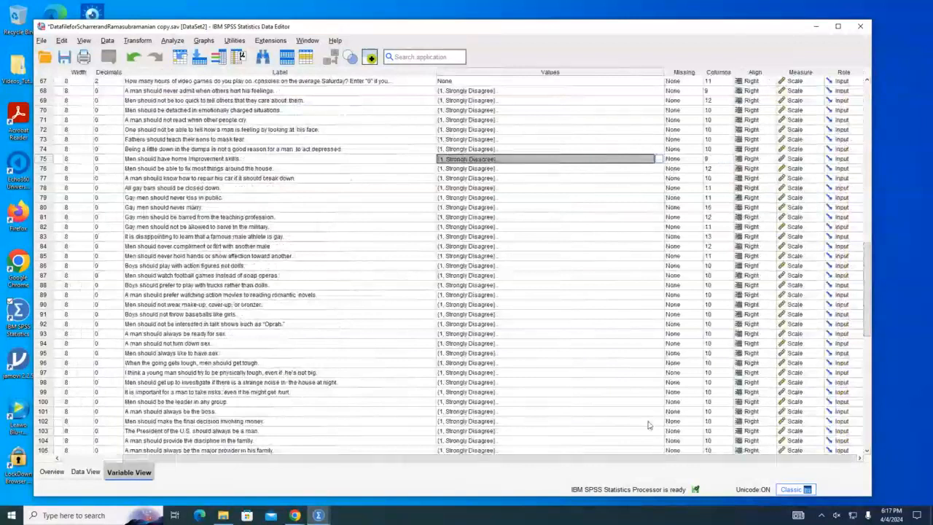
scroll(815, 149, up, 3)
scroll(815, 149, up, 1)
click(801, 111)
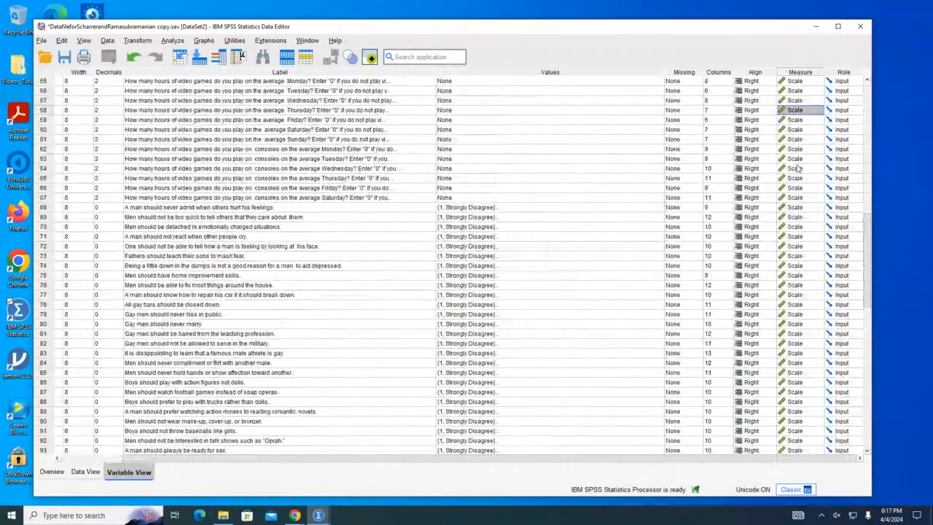
click(794, 197)
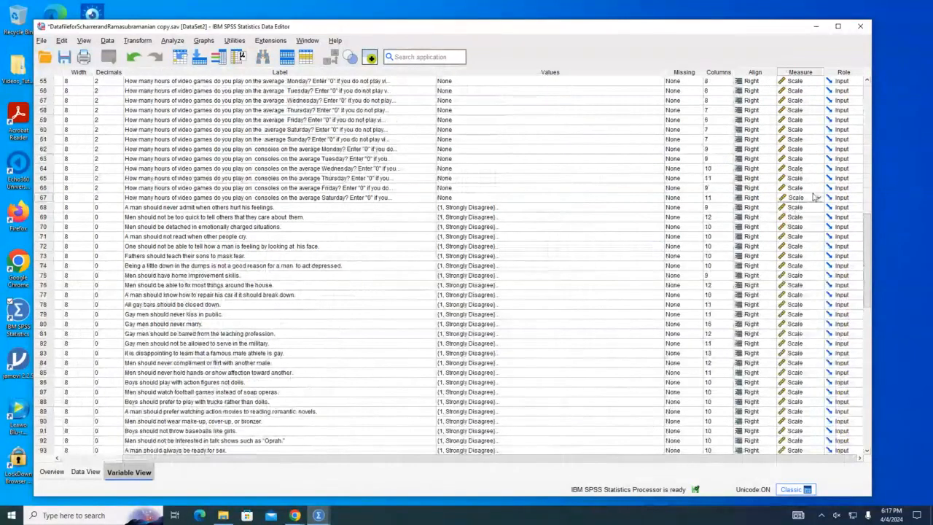
- View the measurement level options of the first favorite TV show variable in row 46 without changing its setting
scroll(795, 212, up, 9)
click(798, 256)
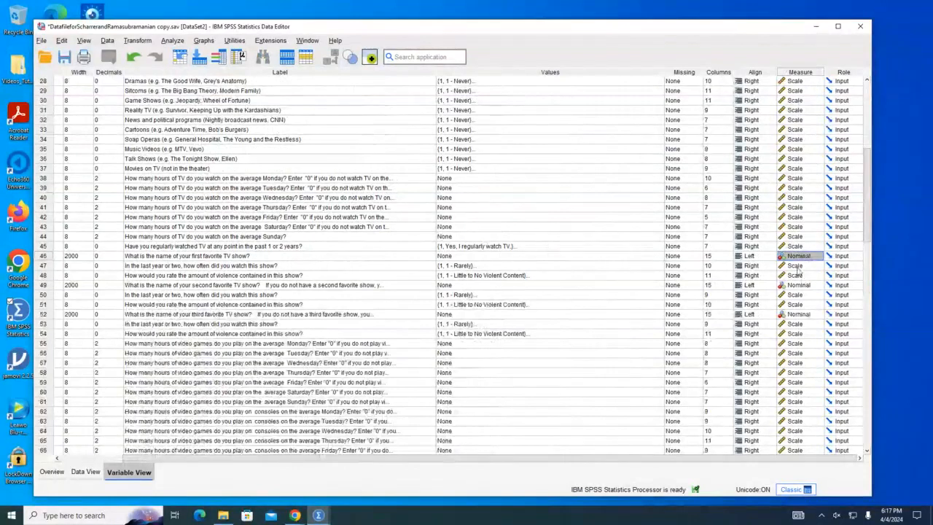
click(818, 256)
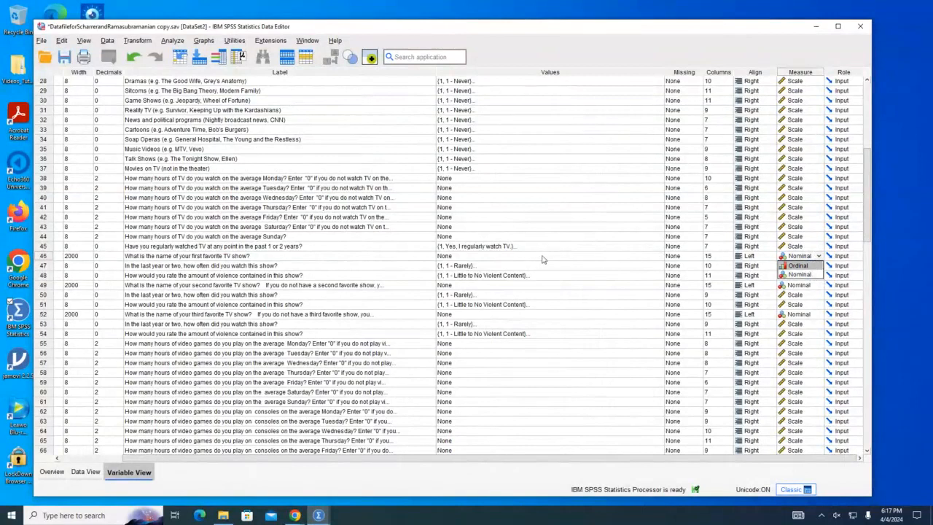
click(567, 230)
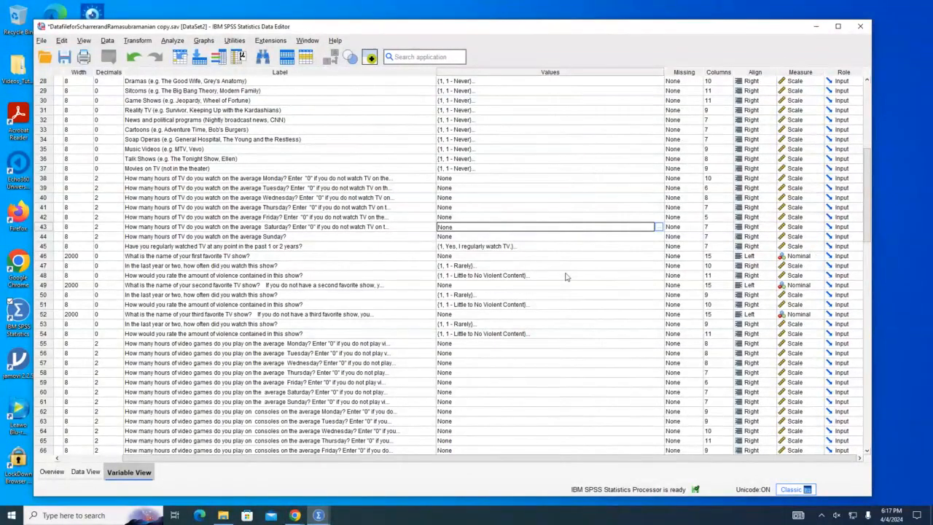
- Compare the Measure settings throughout the variable list, and return to the names of the first variables
scroll(796, 406, up, 2)
scroll(797, 406, up, 3)
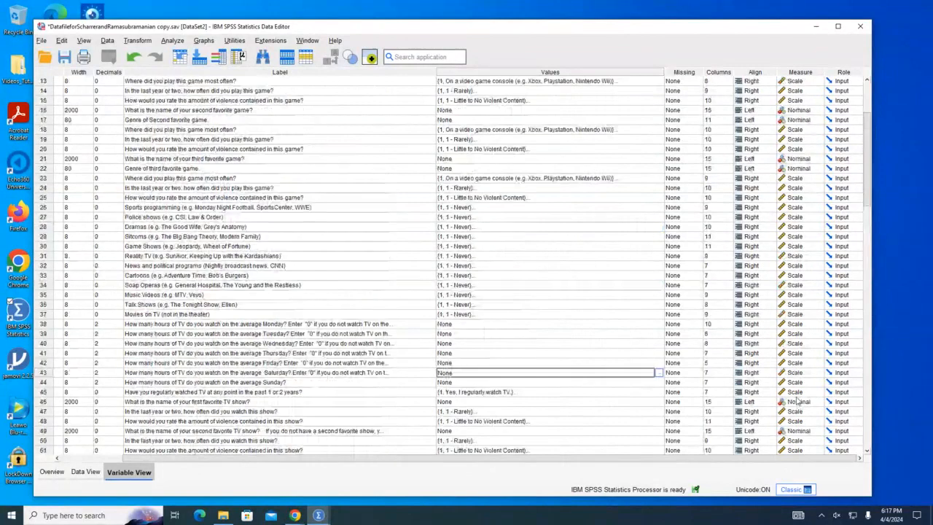
scroll(796, 401, down, 8)
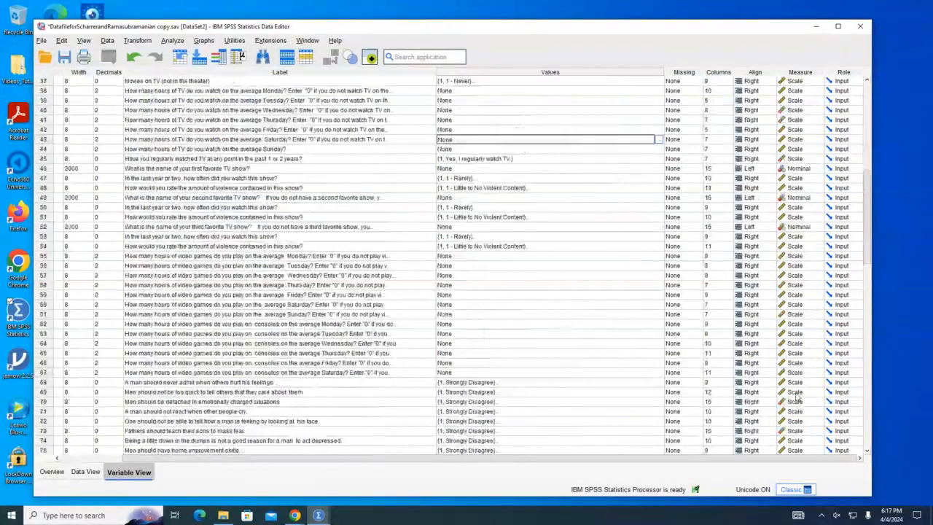
scroll(796, 398, down, 9)
scroll(796, 398, up, 11)
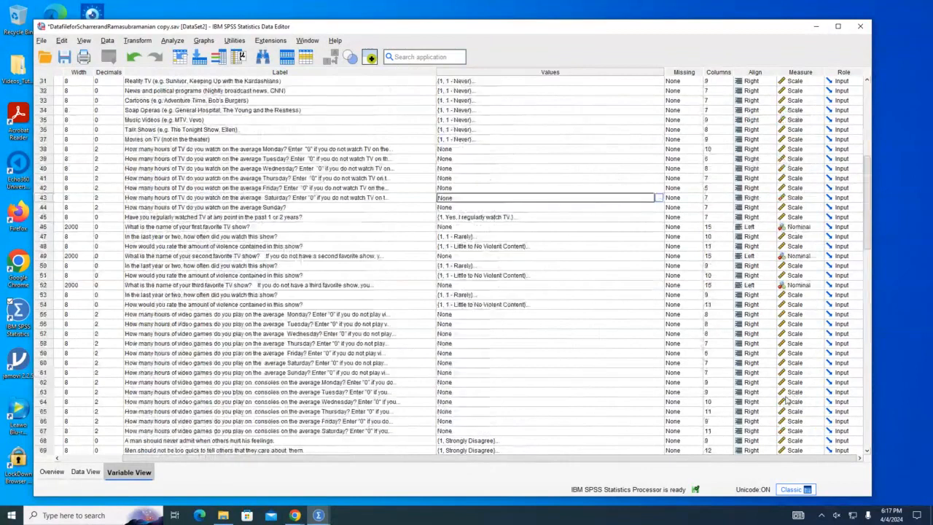
scroll(788, 401, up, 10)
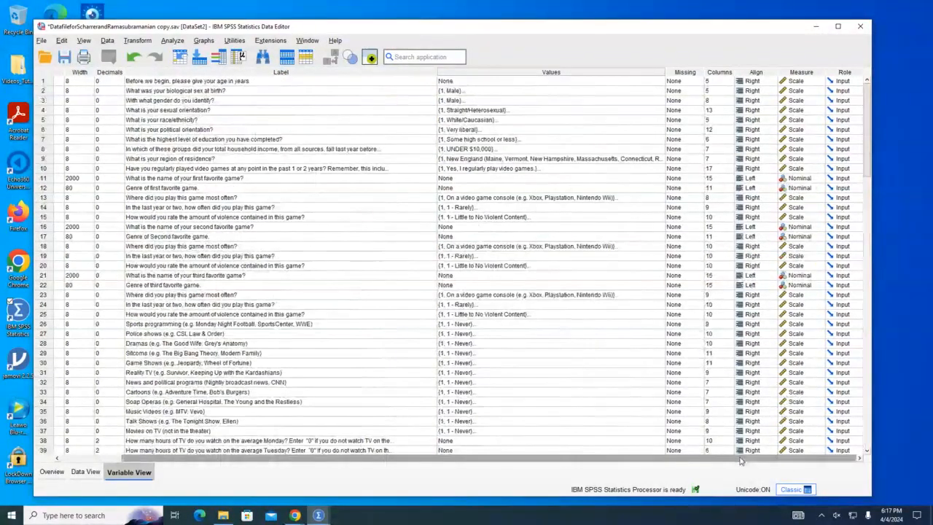
drag(741, 460, 346, 516)
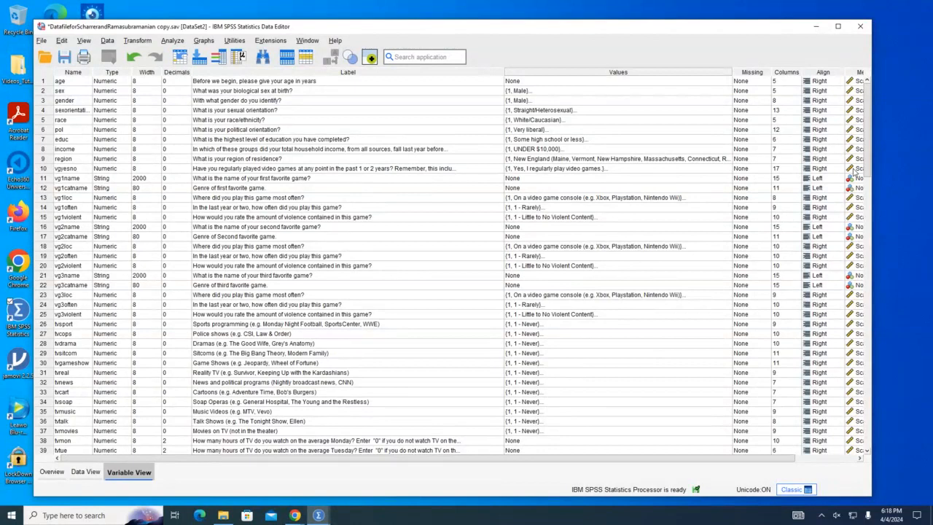
- View the measurement level options and value labels of vgyesno in row 10 without changing them
click(853, 176)
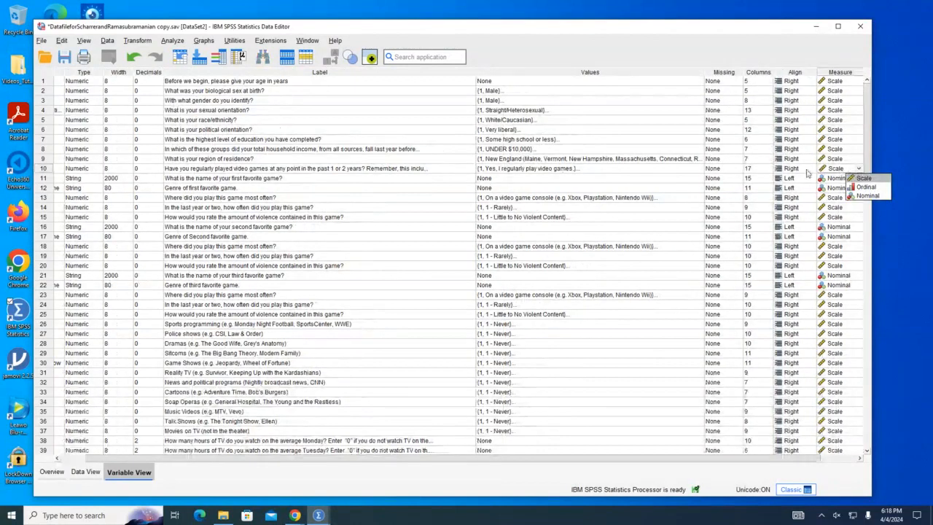
click(670, 178)
click(678, 168)
click(700, 168)
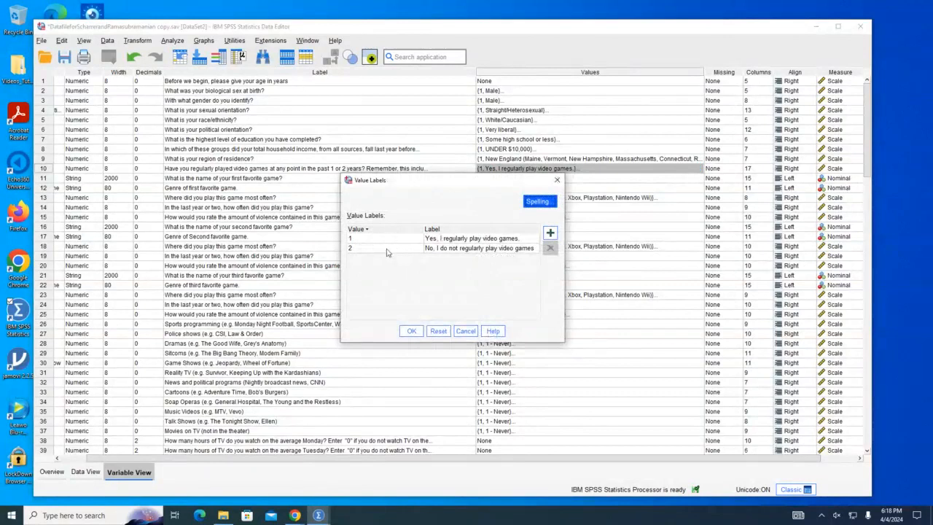
click(466, 332)
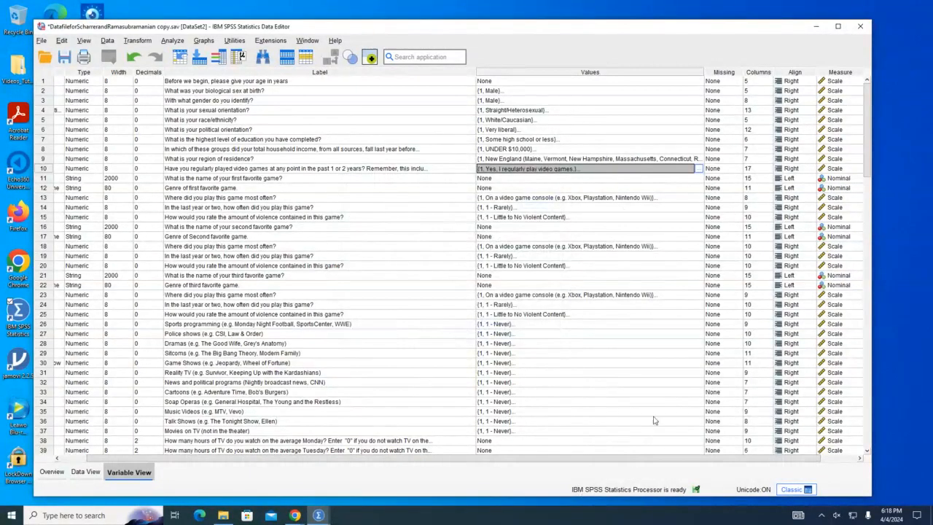
- Select the vg1name variable in row 11 and widen the window to show the full Measure column
click(668, 180)
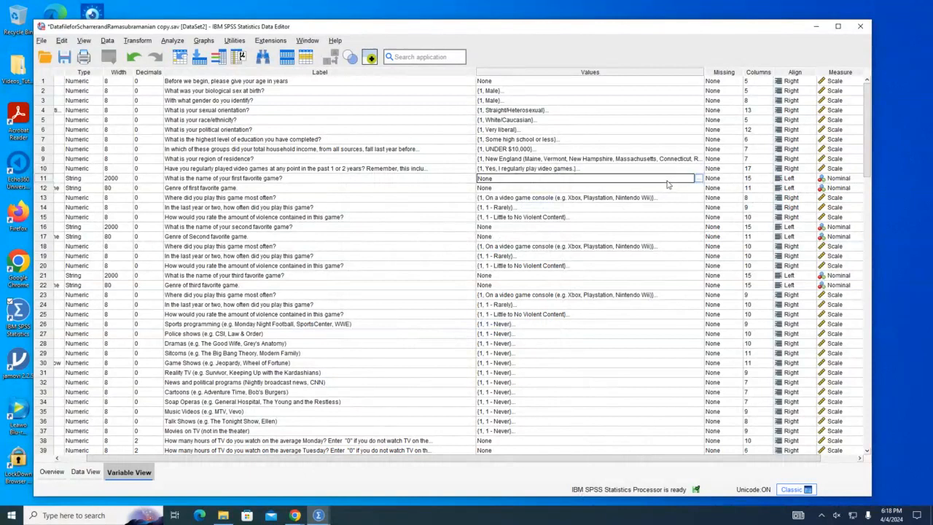
click(48, 180)
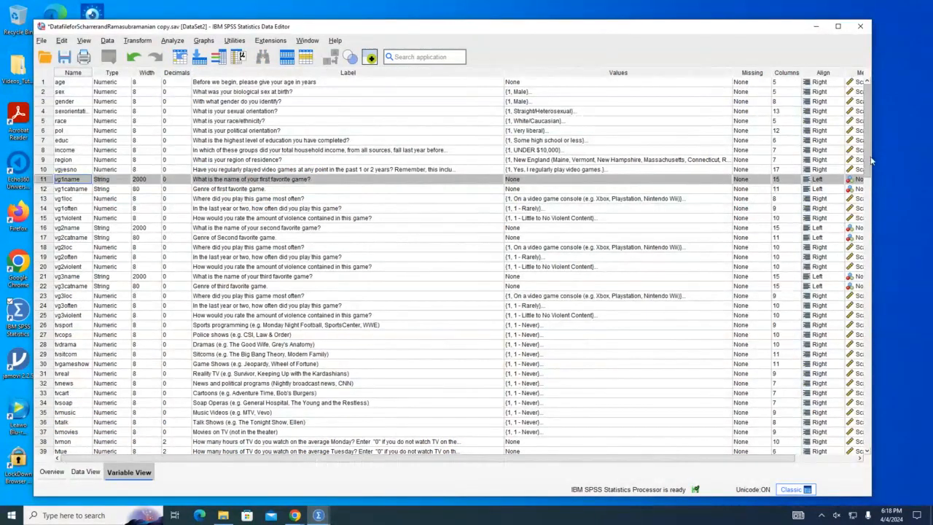
drag(875, 154, 924, 156)
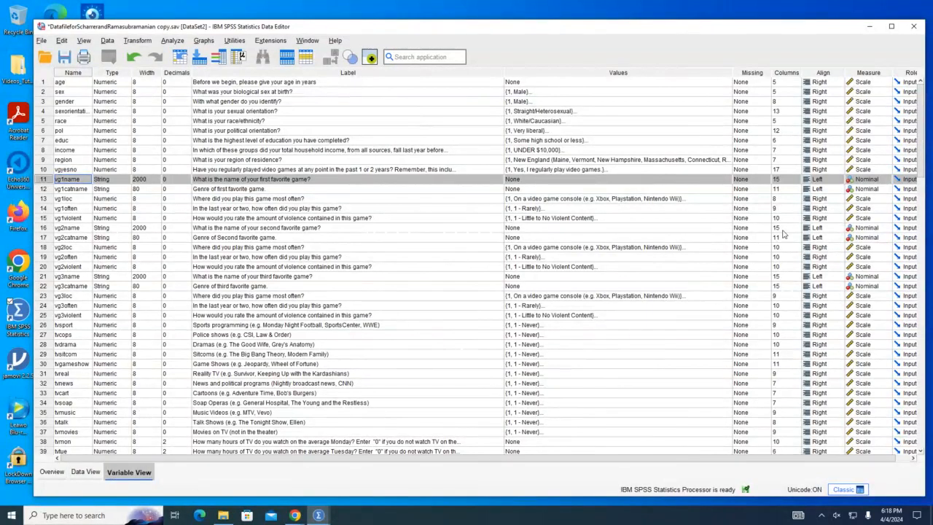
- View the measurement level options of vg1catname and examine the labels of the second and third favorite game variables
click(853, 190)
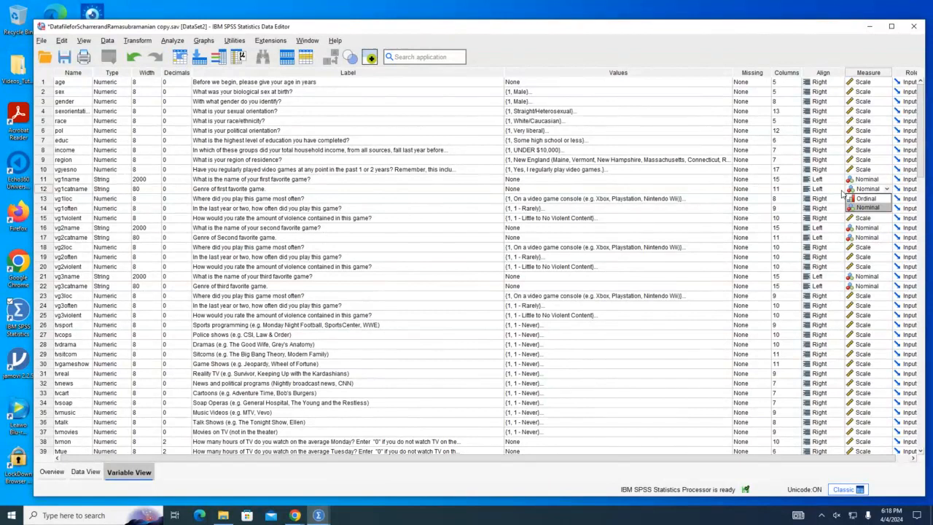
click(270, 188)
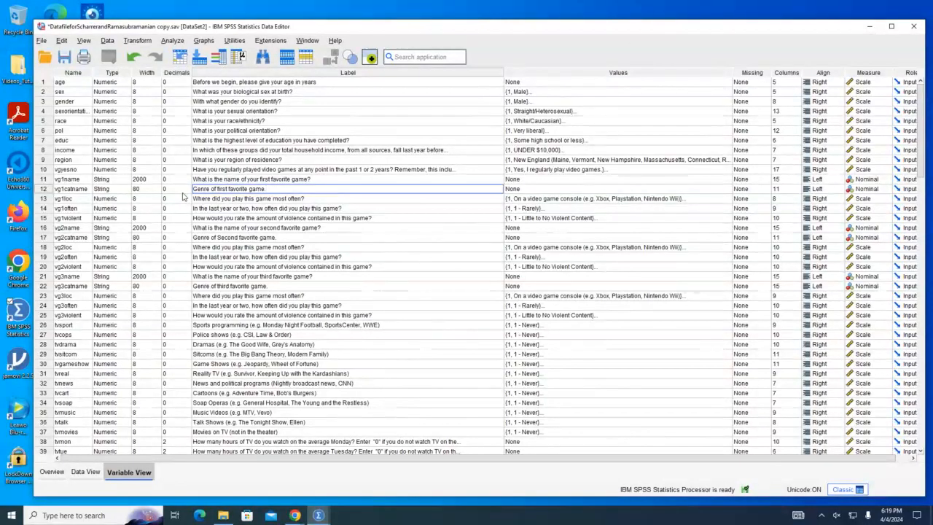
click(791, 227)
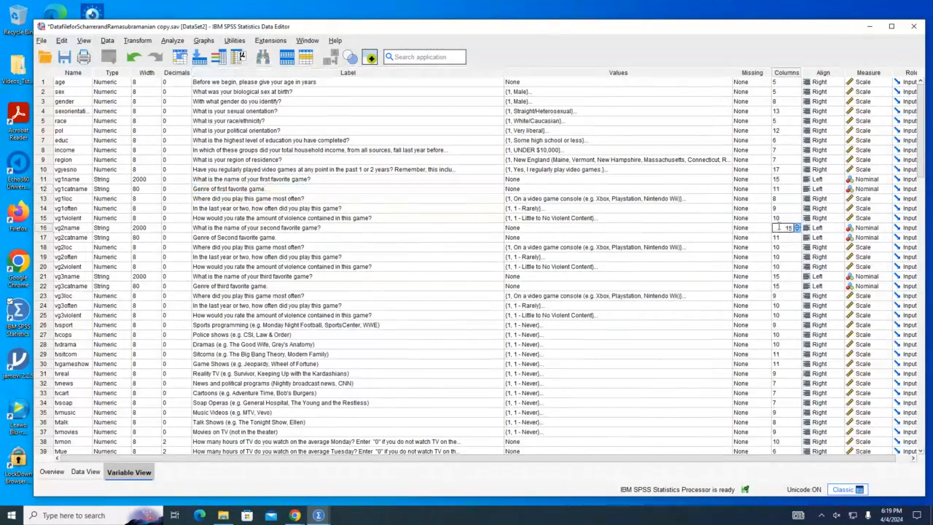
click(233, 238)
click(252, 226)
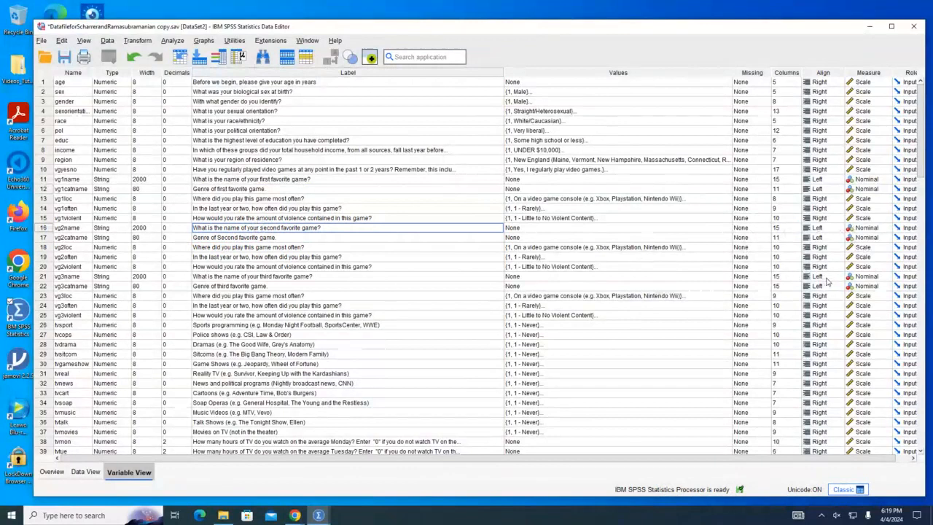
click(267, 277)
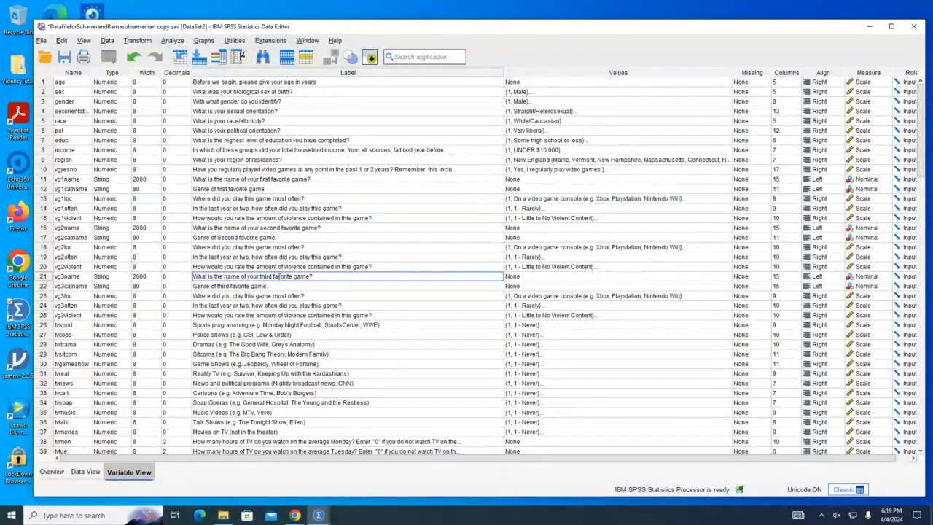
double_click(283, 286)
- Examine the labels of the first, second and third favorite TV show variables in rows 46, 49 and 52
scroll(328, 310, down, 6)
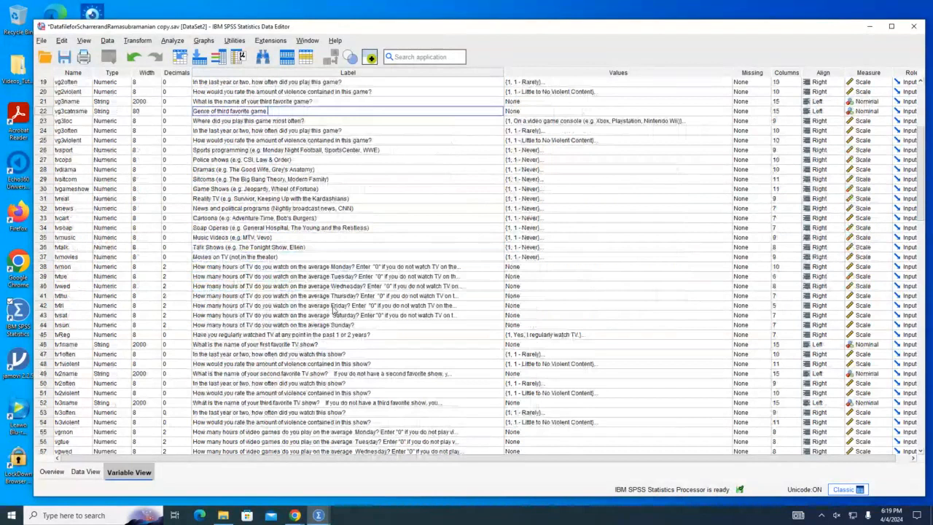
scroll(334, 310, down, 3)
click(298, 256)
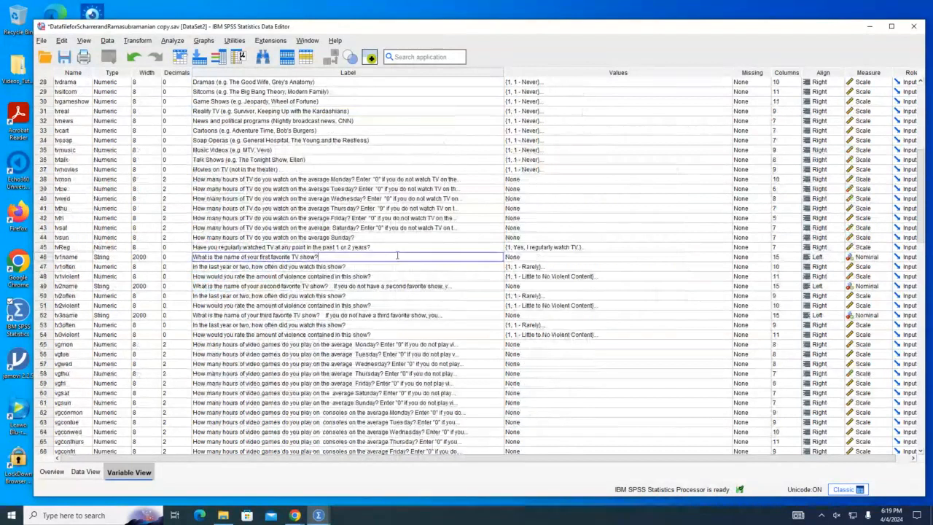
scroll(299, 251, down, 1)
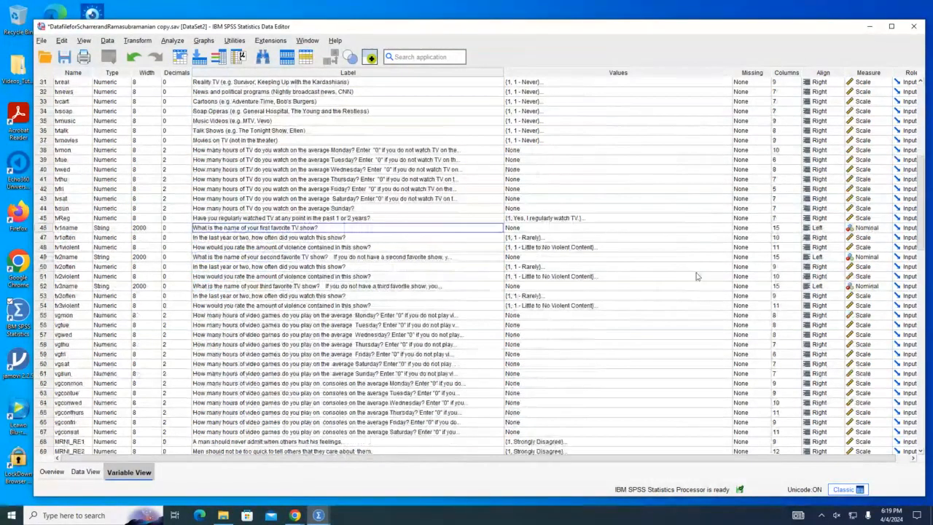
click(284, 256)
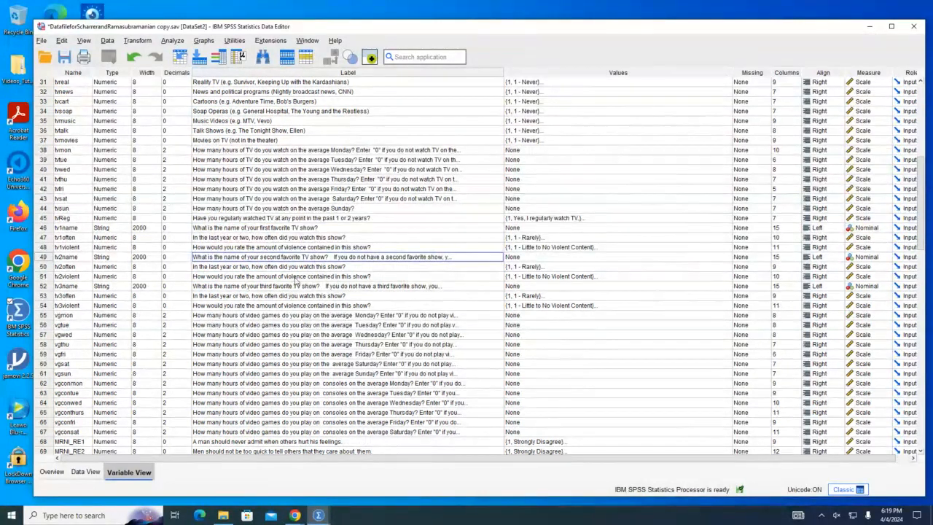
click(471, 288)
- Look through the remaining variables to the end of the list and return to the first variables
scroll(541, 227, down, 3)
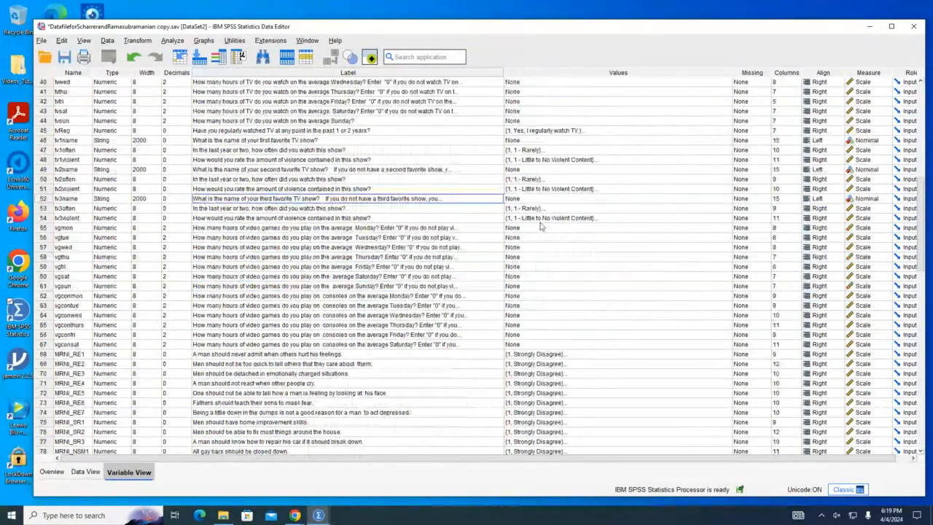
scroll(541, 226, down, 8)
scroll(716, 275, down, 5)
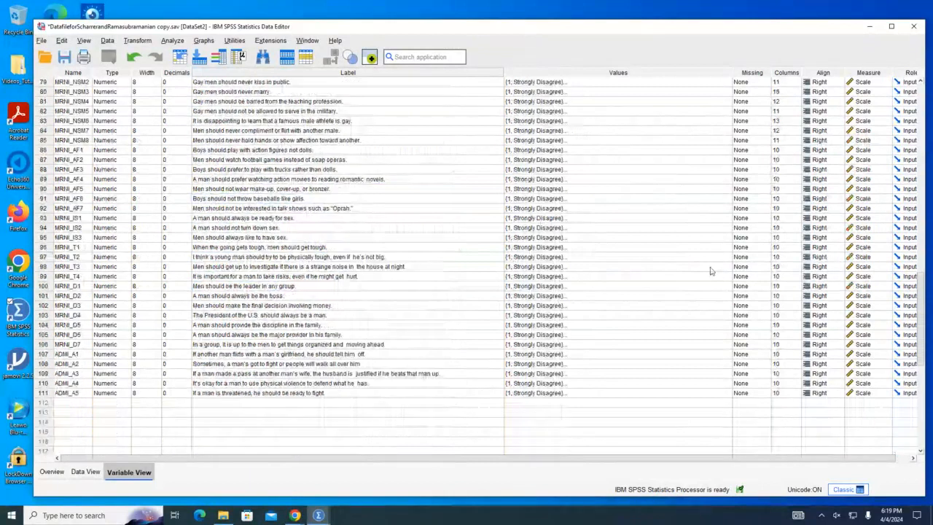
scroll(662, 257, up, 6)
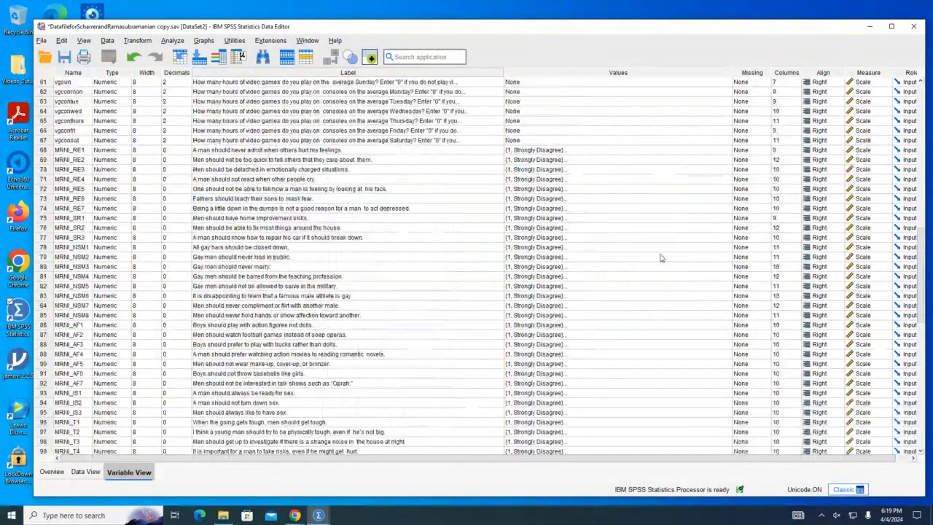
scroll(661, 258, up, 18)
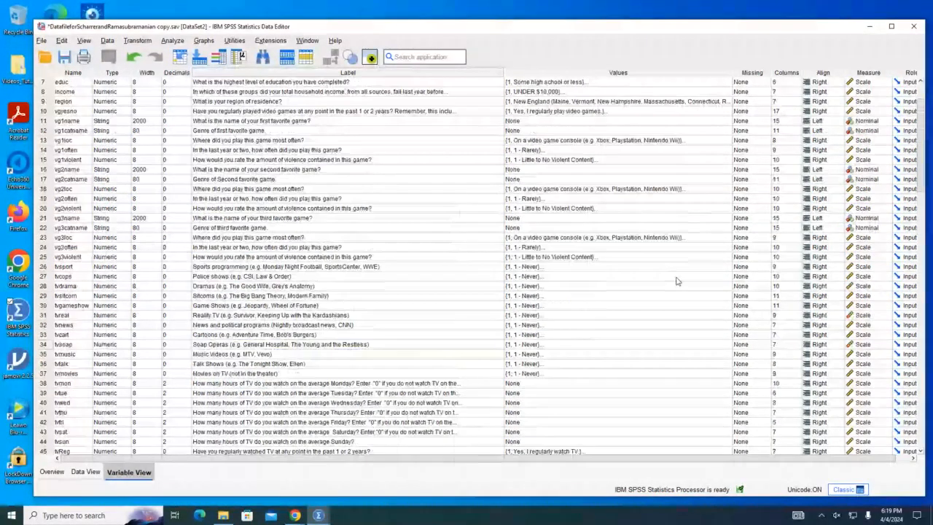
scroll(671, 262, up, 2)
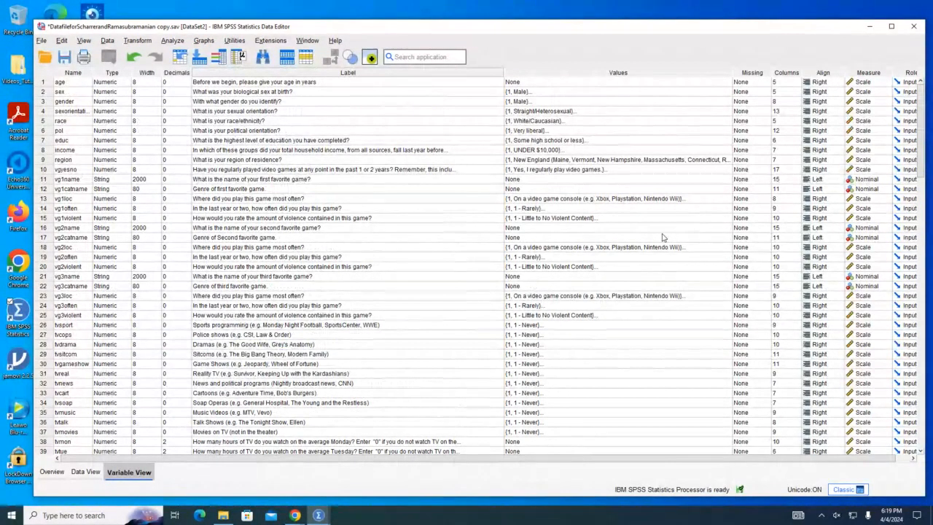
key(alt+Tab)
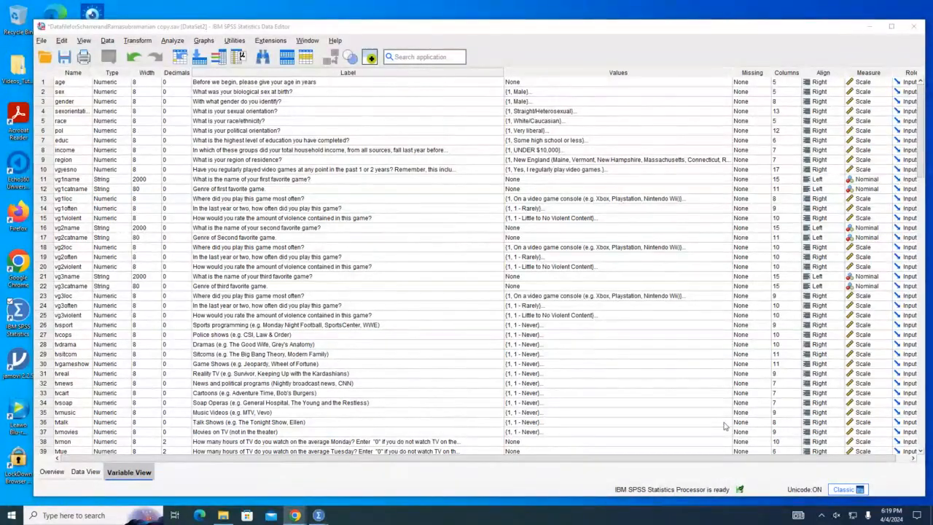
scroll(336, 402, down, 5)
scroll(335, 398, up, 5)
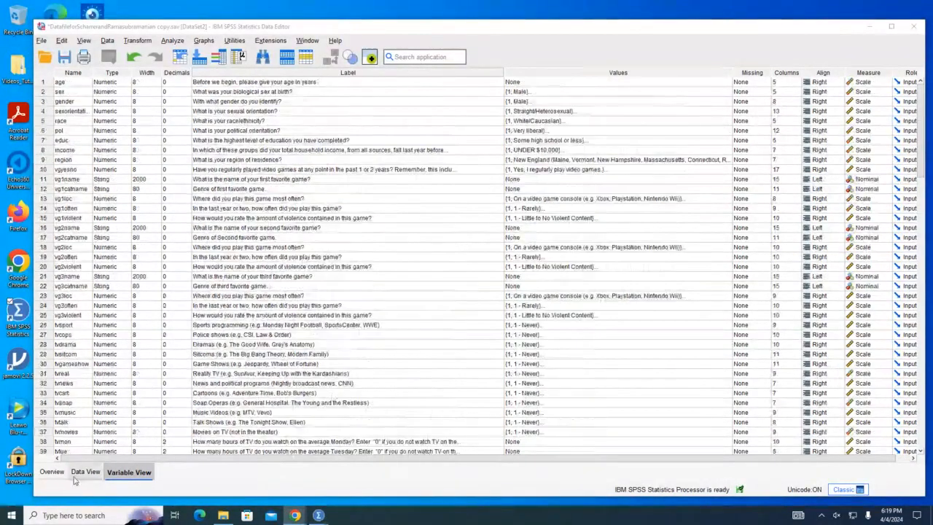
- Examine the first variables, starting with age, in Data View and return to Variable View
click(85, 472)
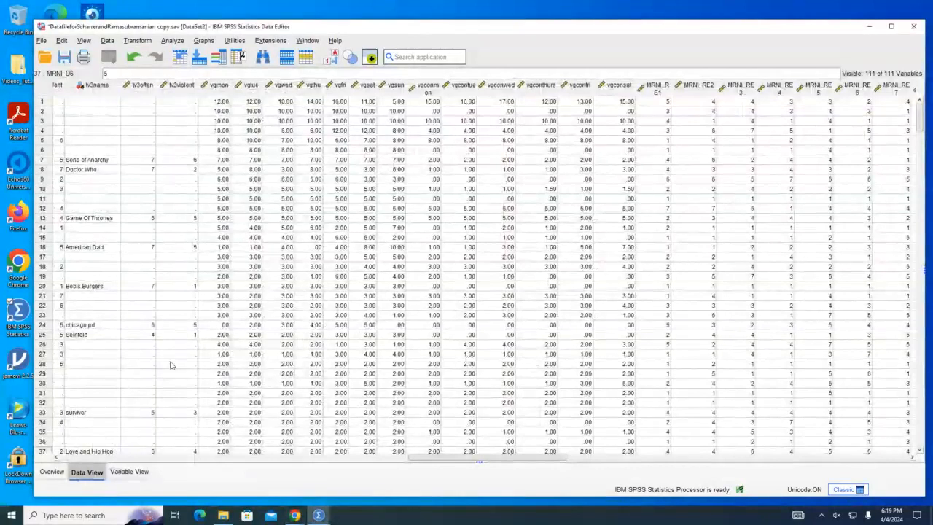
drag(430, 458, 92, 489)
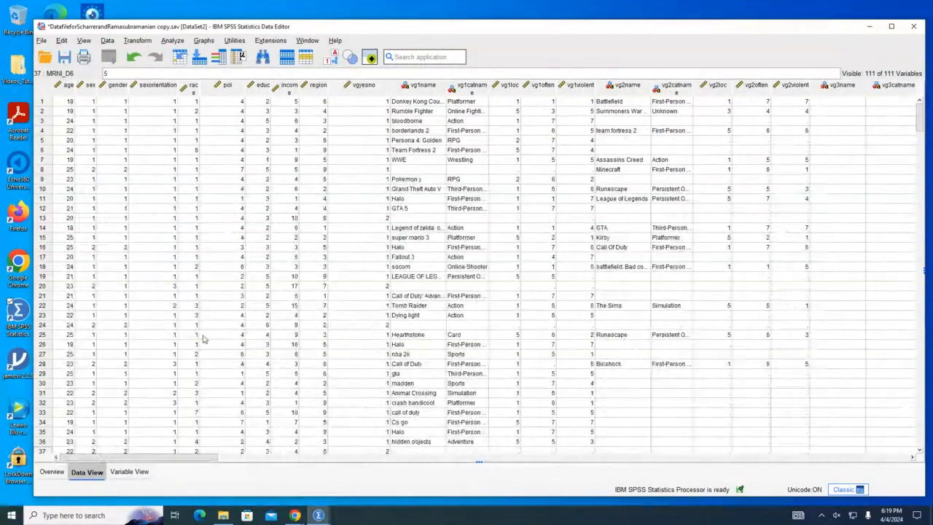
click(129, 472)
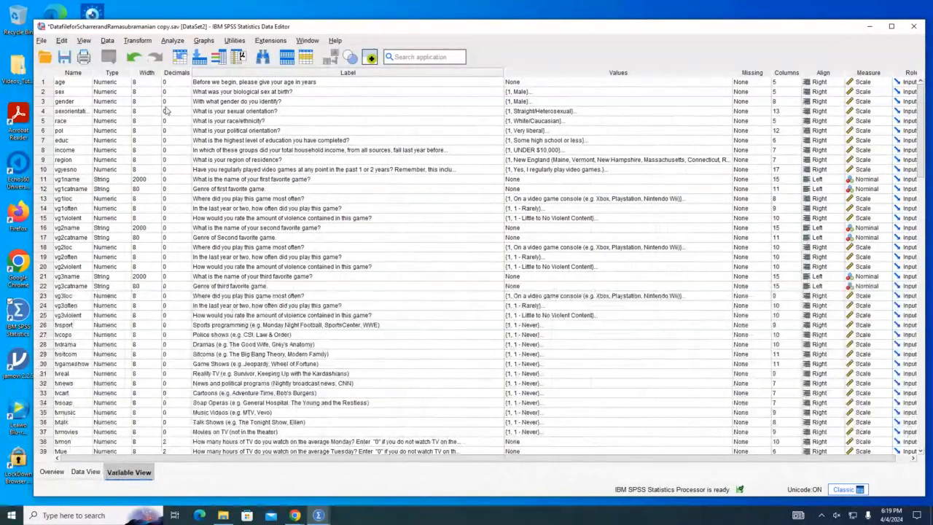
- View the Overview summary of the data file's variables, cases and measurement levels
click(91, 474)
click(52, 472)
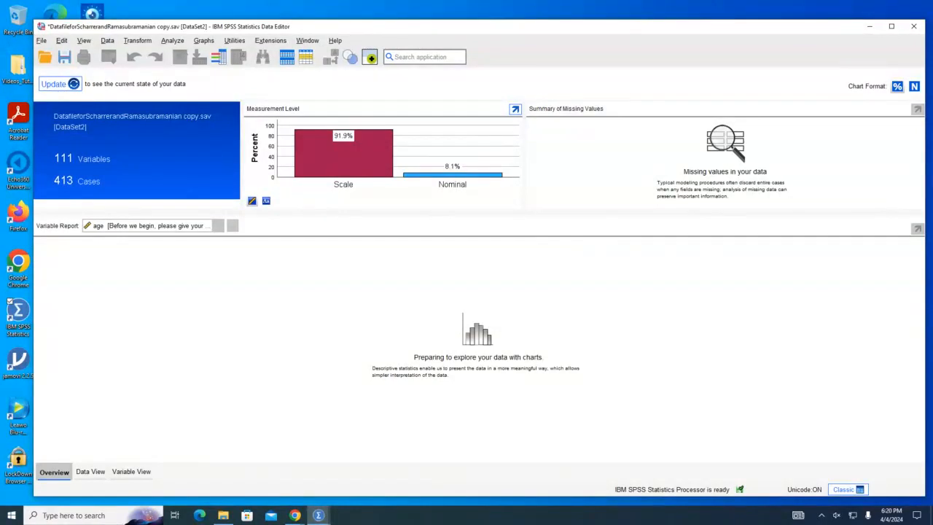
key(alt+Tab)
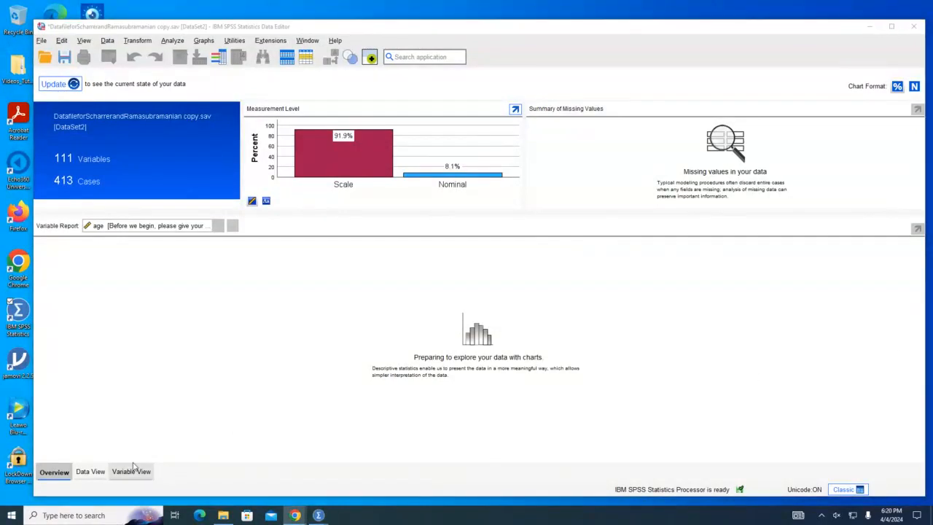
- Widen the race column in Data View so its full name fits in the header
click(92, 472)
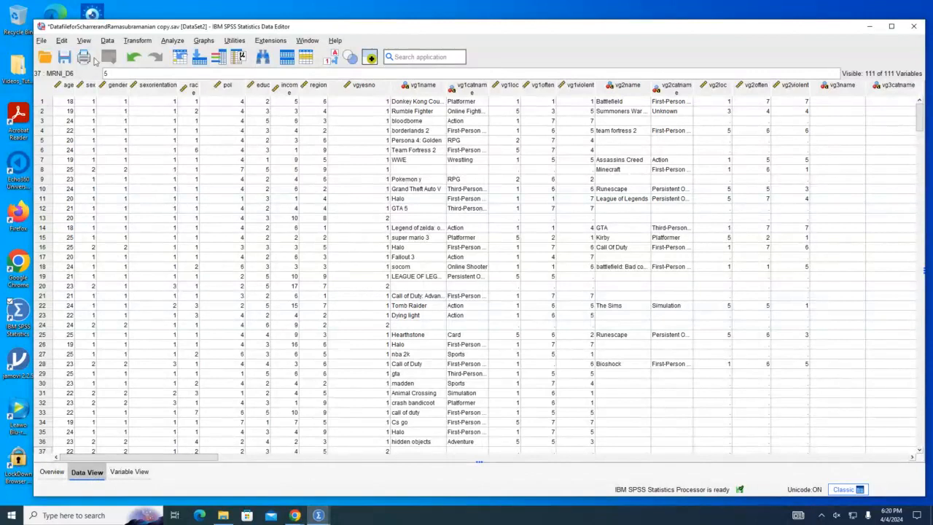
click(192, 87)
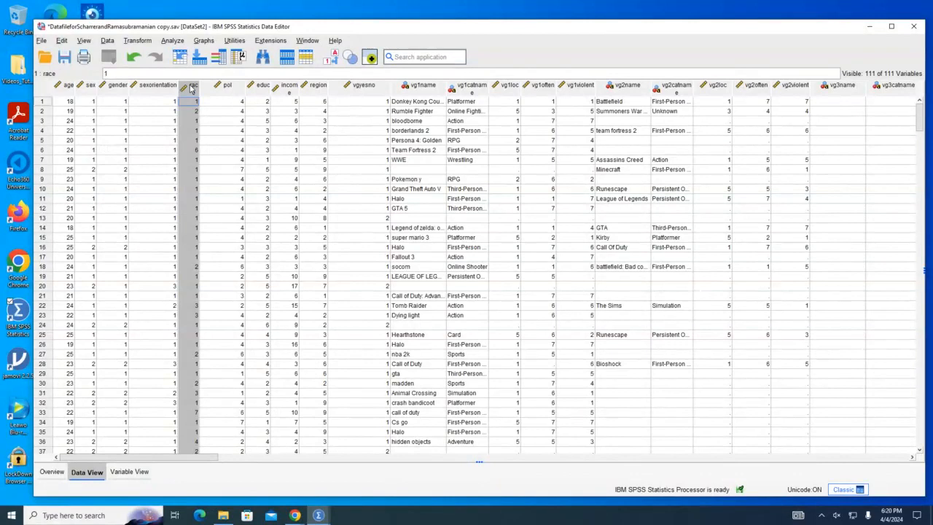
drag(200, 91, 211, 89)
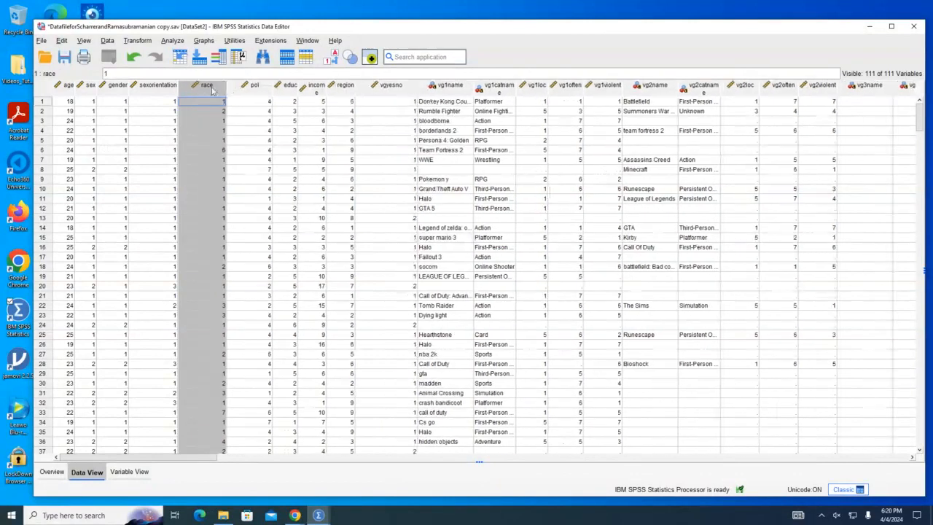
- In Variable View, try reducing the Width of the sexual orientation variable to 6, and restore it to 8
click(143, 472)
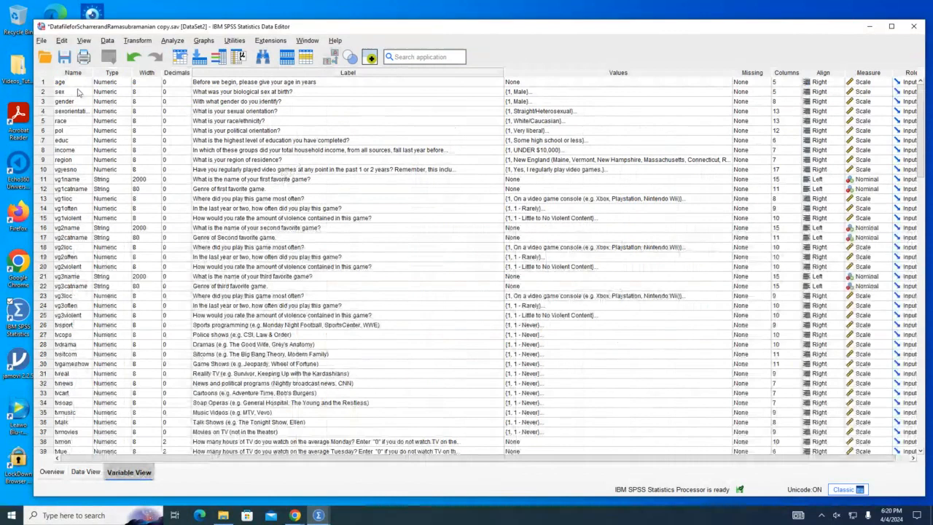
click(107, 122)
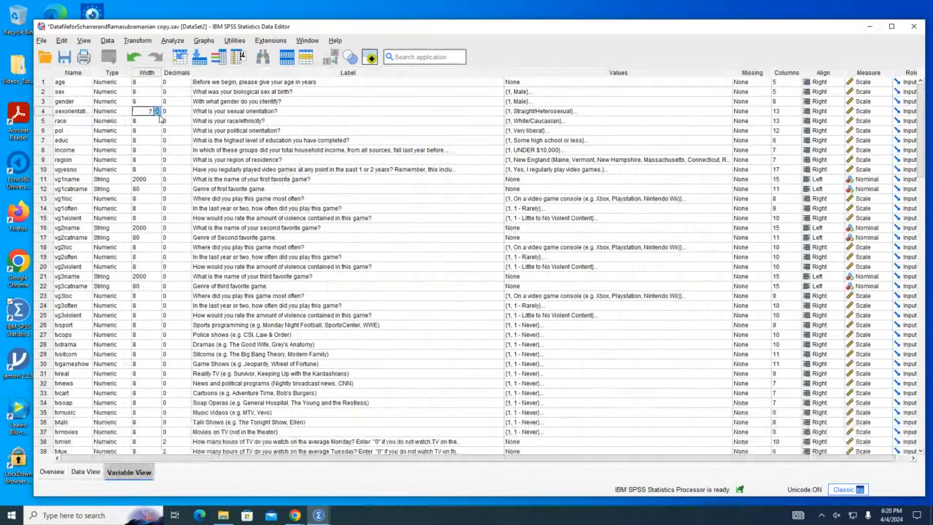
click(154, 112)
double_click(158, 114)
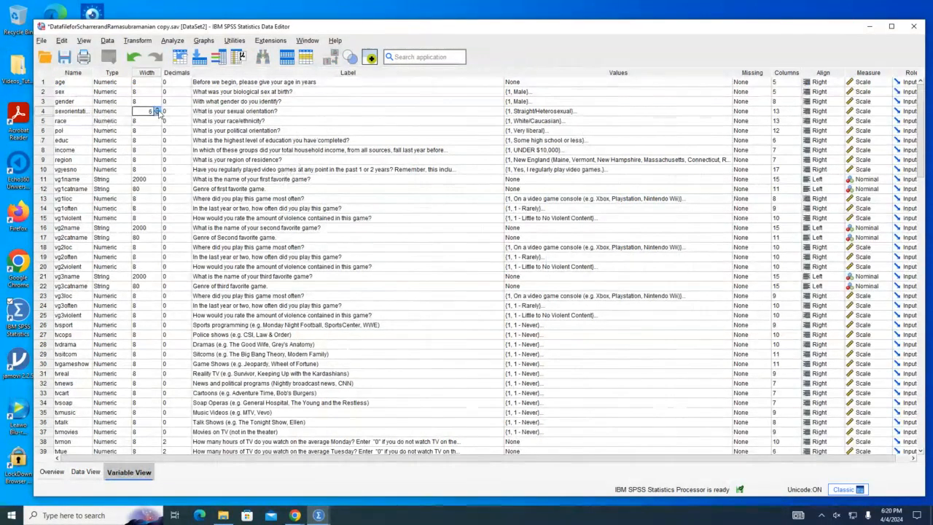
double_click(157, 107)
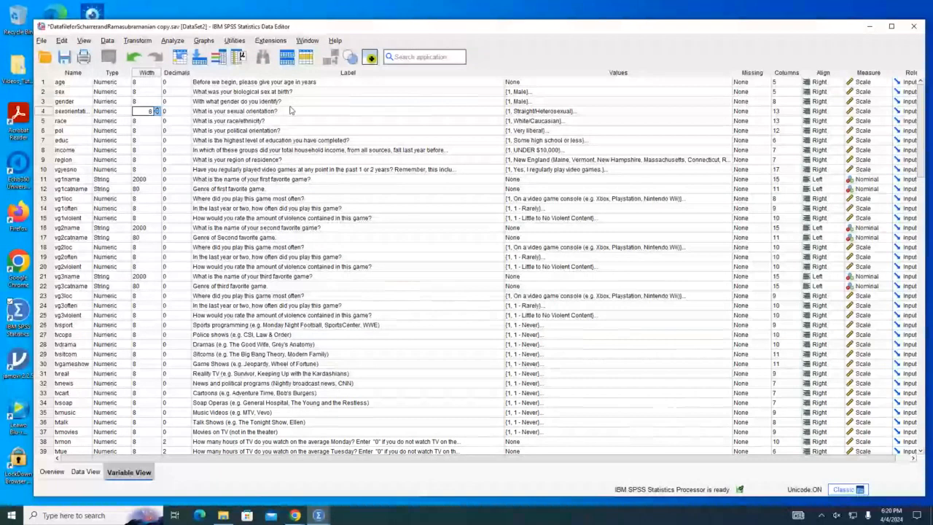
click(751, 120)
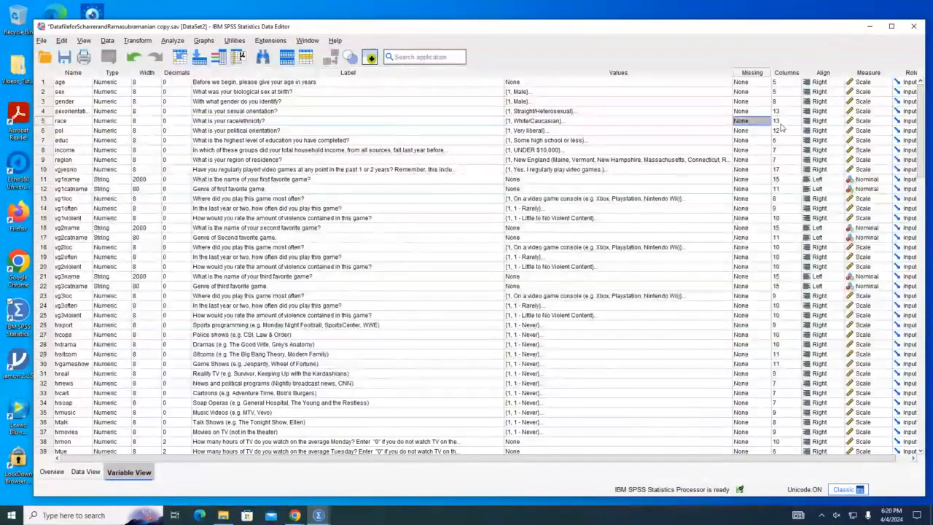
- Set the measurement level of the race and sexual orientation variables to Nominal
click(862, 129)
click(862, 122)
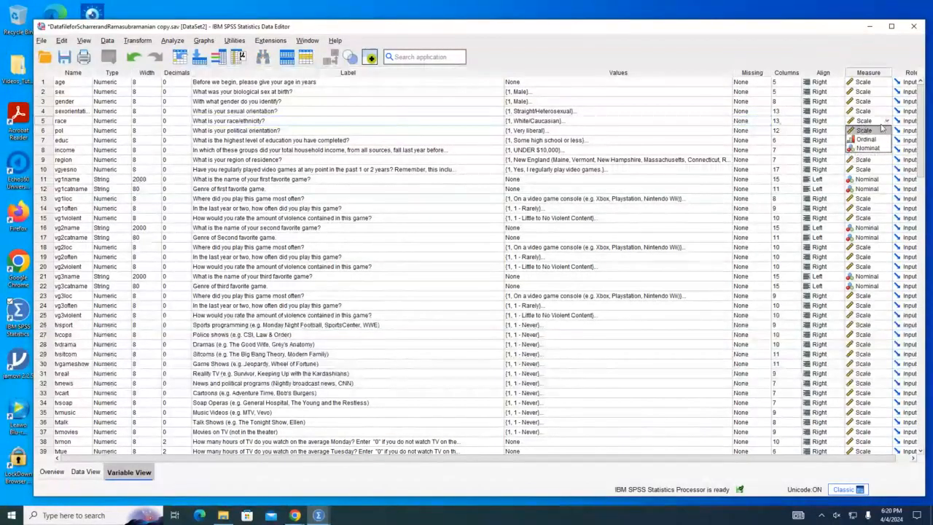
click(867, 148)
click(871, 110)
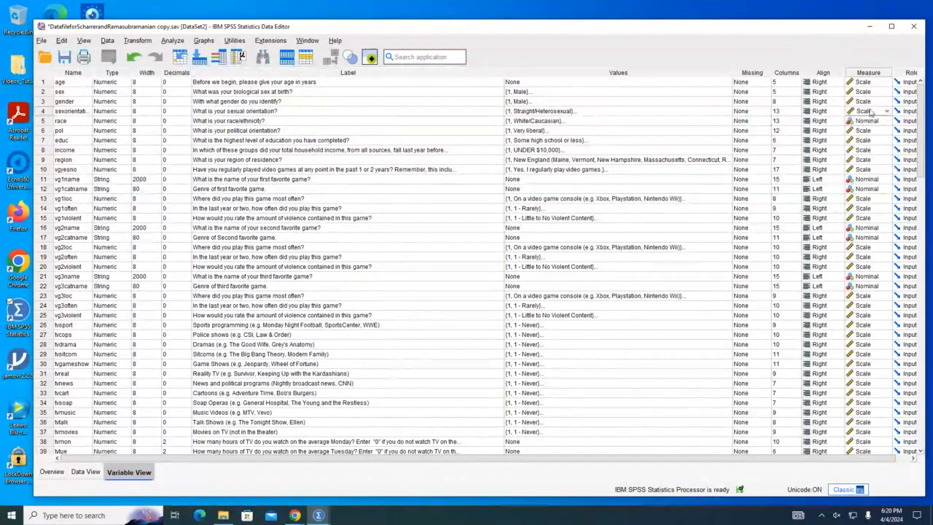
click(889, 110)
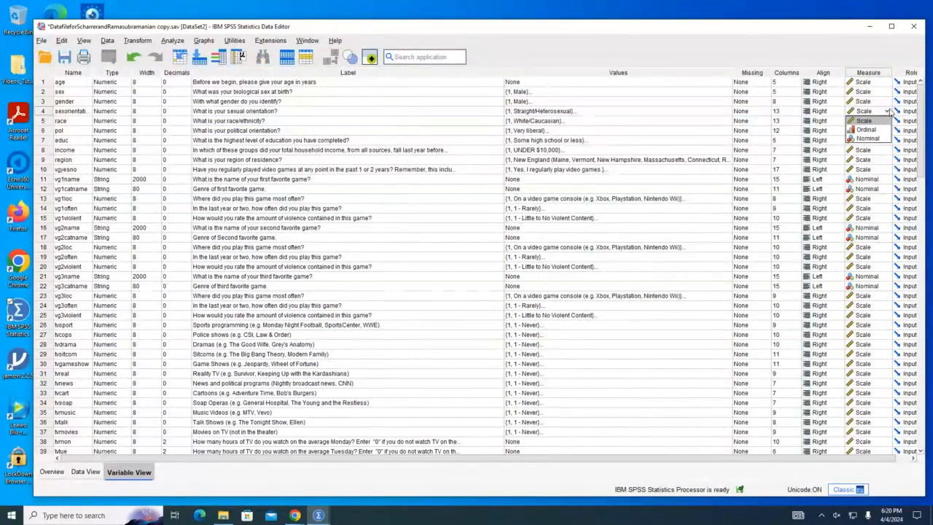
click(867, 138)
- Set the measurement level of the gender and sex variables to Nominal
click(871, 101)
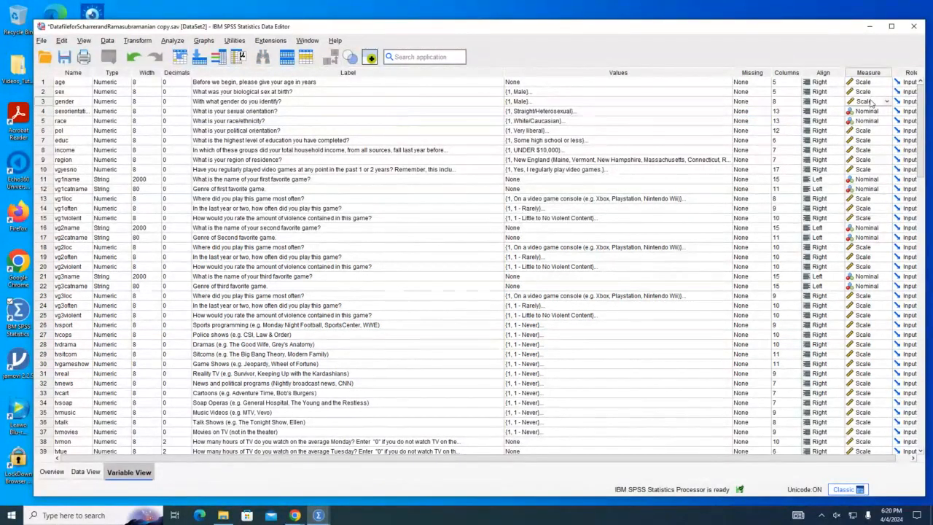
click(889, 101)
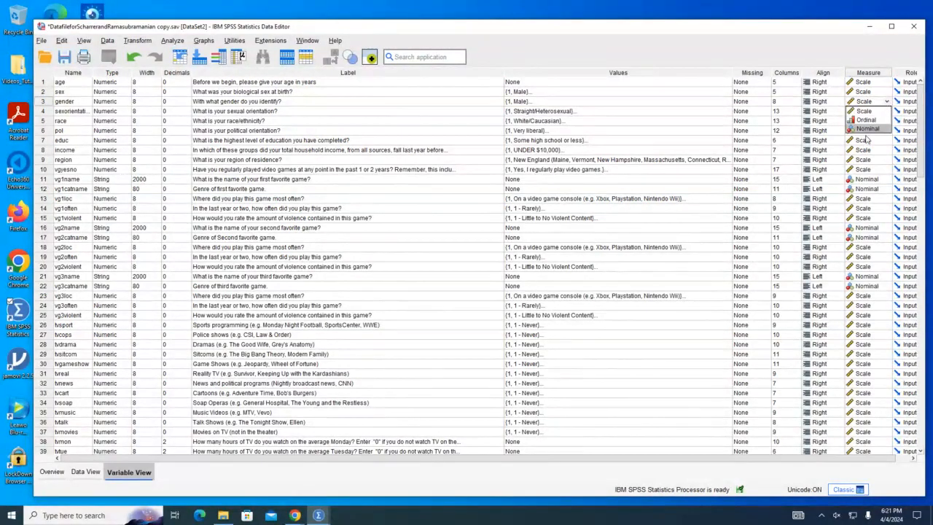
click(867, 130)
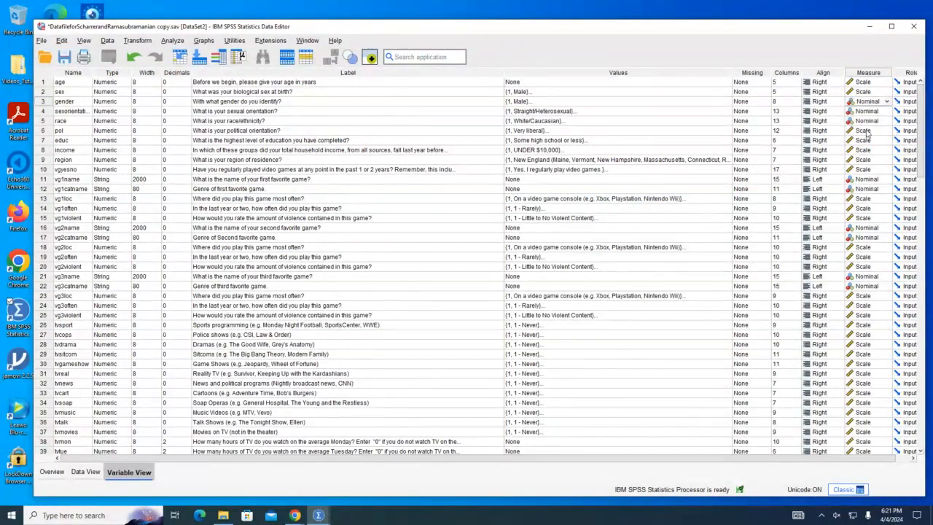
click(873, 93)
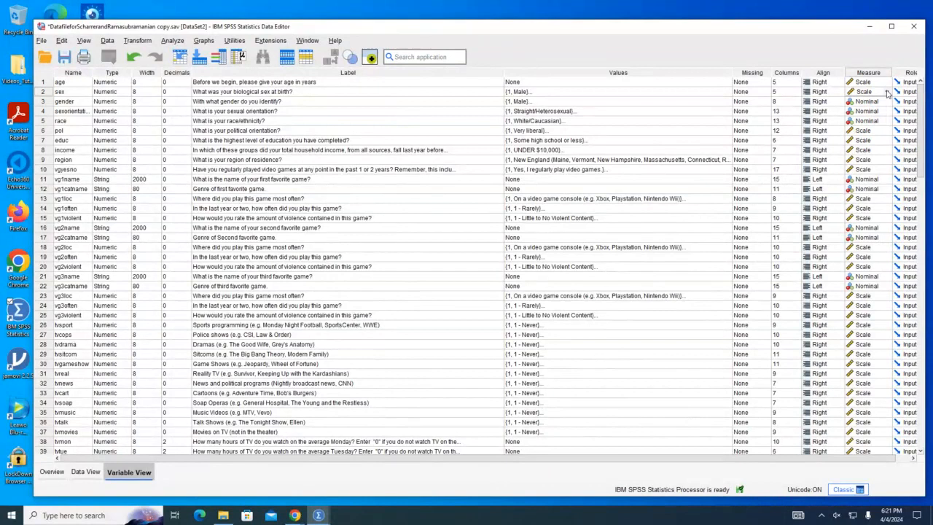
click(888, 92)
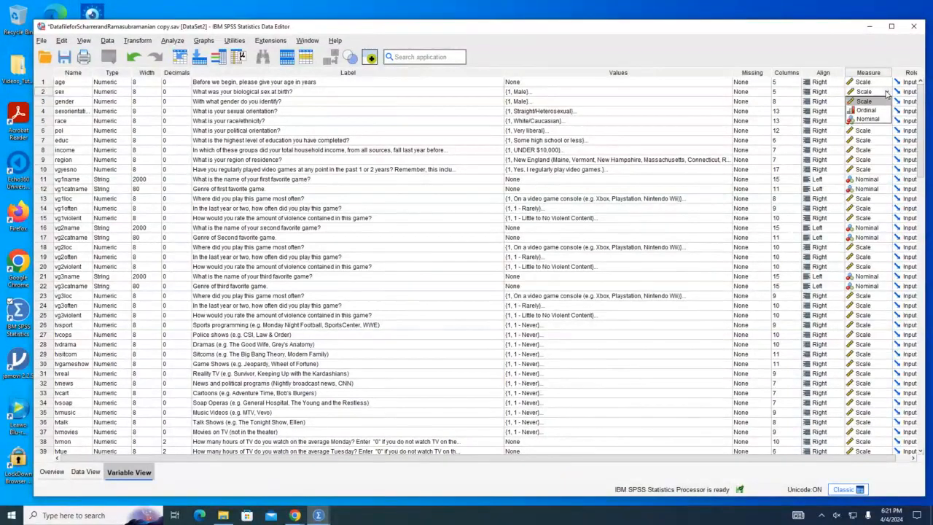
click(858, 119)
- Set the measurement level of the age variable to Ordinal
click(878, 84)
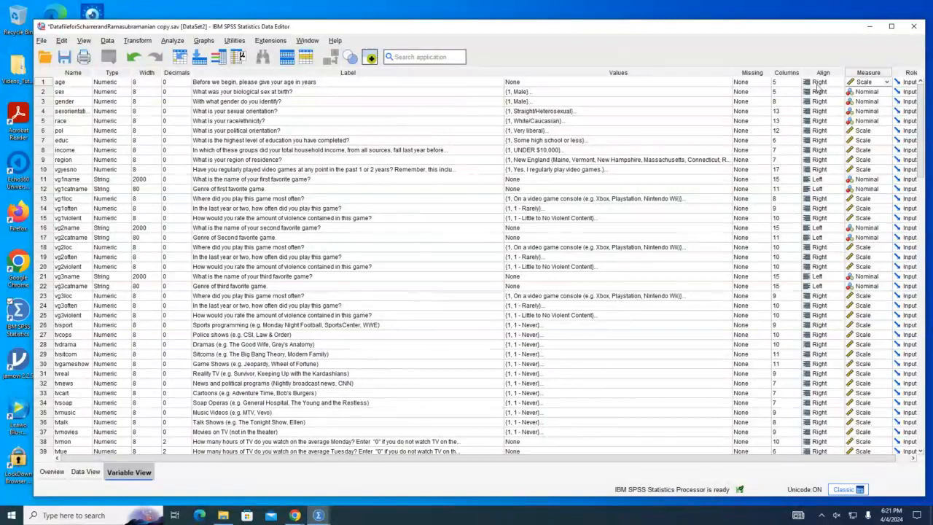
click(884, 82)
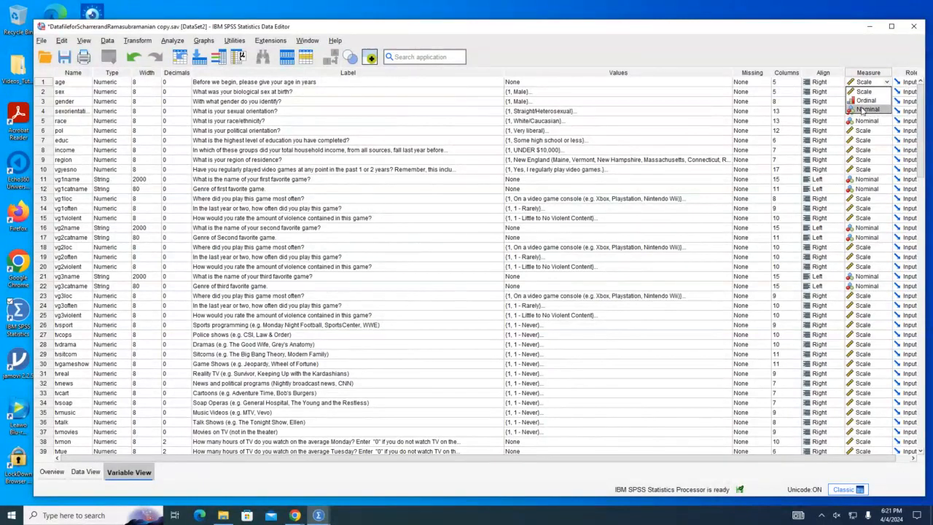
click(864, 102)
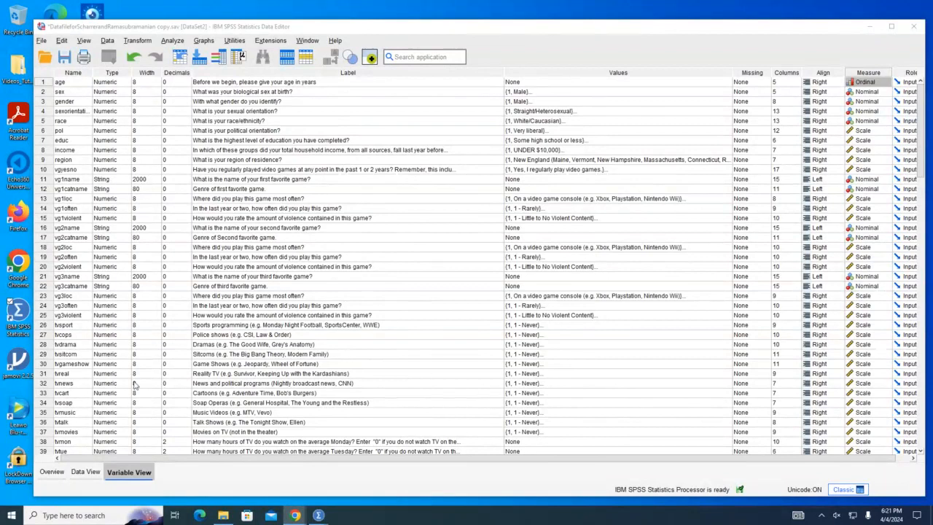
- Look through the variable list and examine the race, pol, educ, vgyesno and vg1name columns in Data View
scroll(260, 290, down, 7)
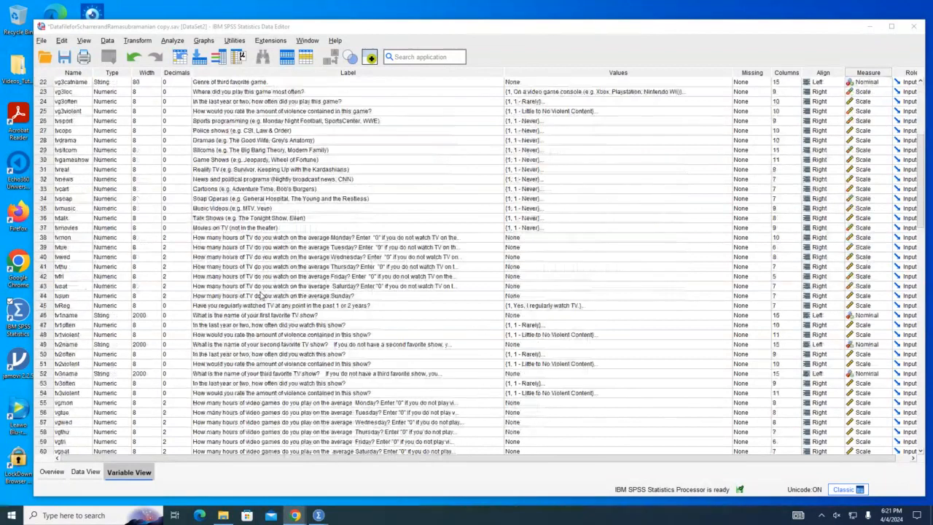
scroll(259, 293, up, 6)
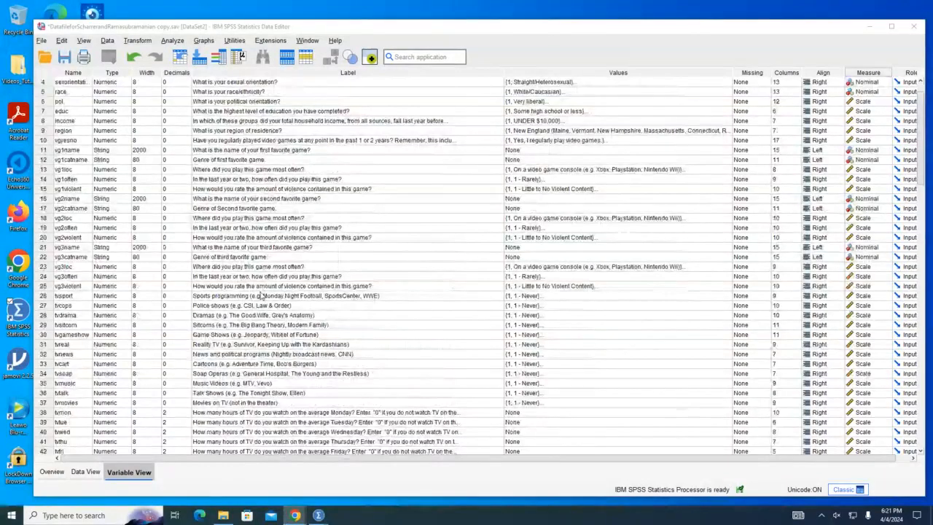
scroll(259, 295, up, 1)
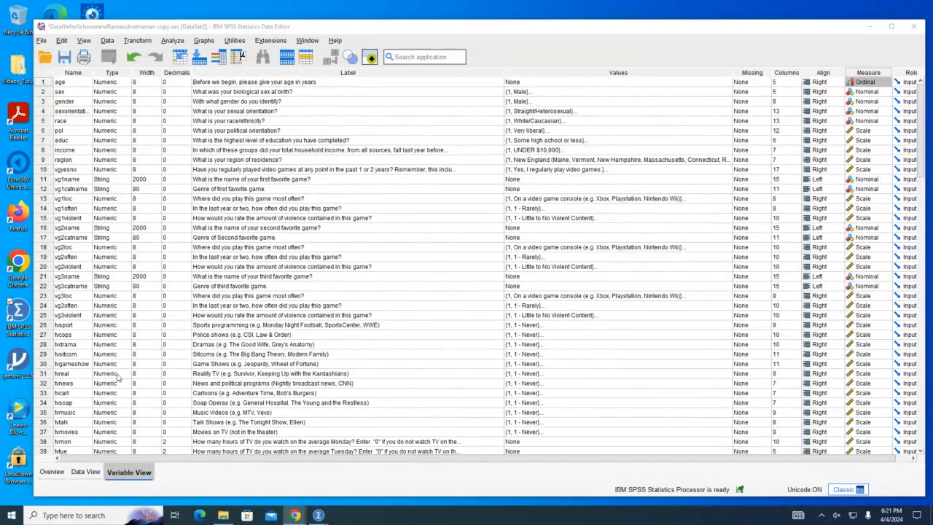
click(87, 473)
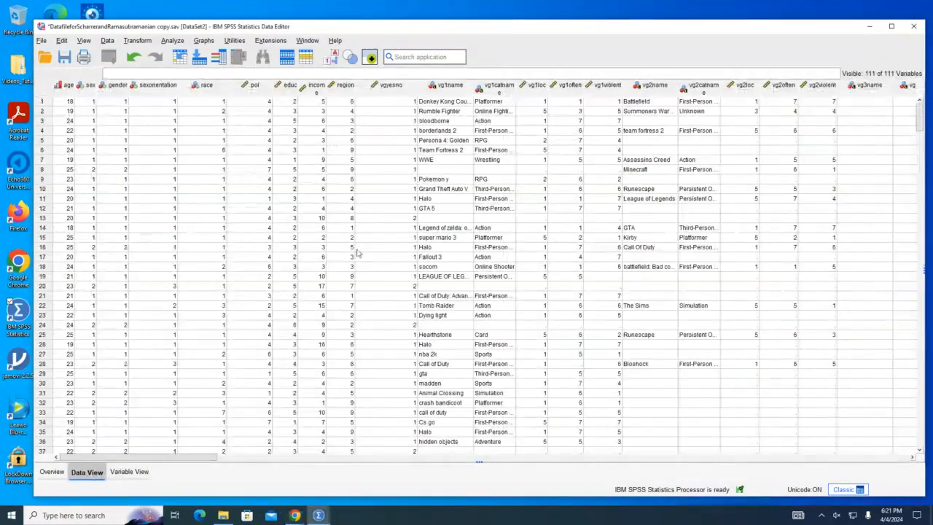
mouse_move(323, 28)
mouse_down()
mouse_move(301, 16)
mouse_move(313, 19)
mouse_up()
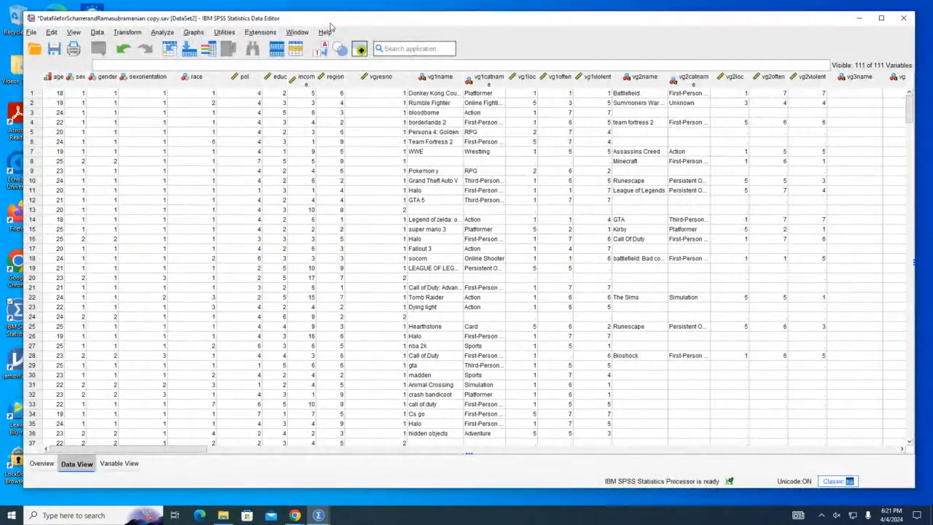
click(184, 79)
click(239, 81)
click(281, 78)
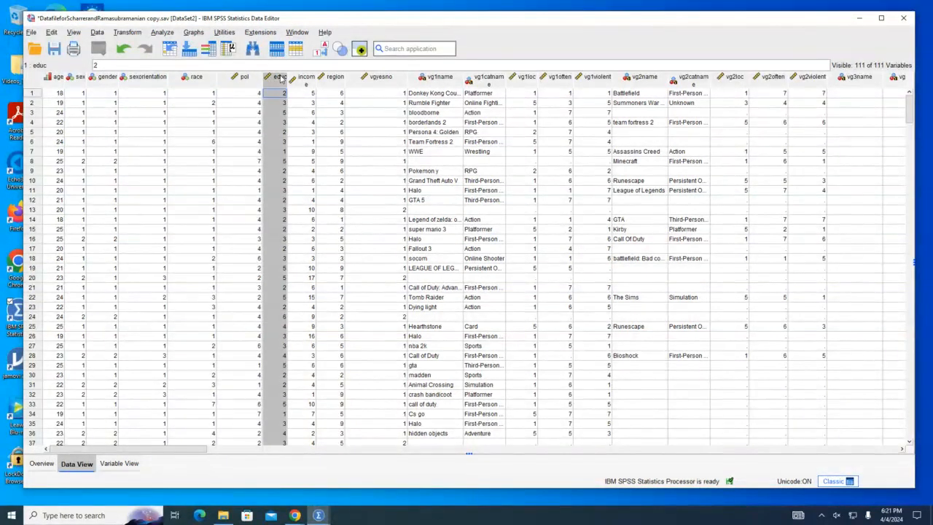
click(365, 78)
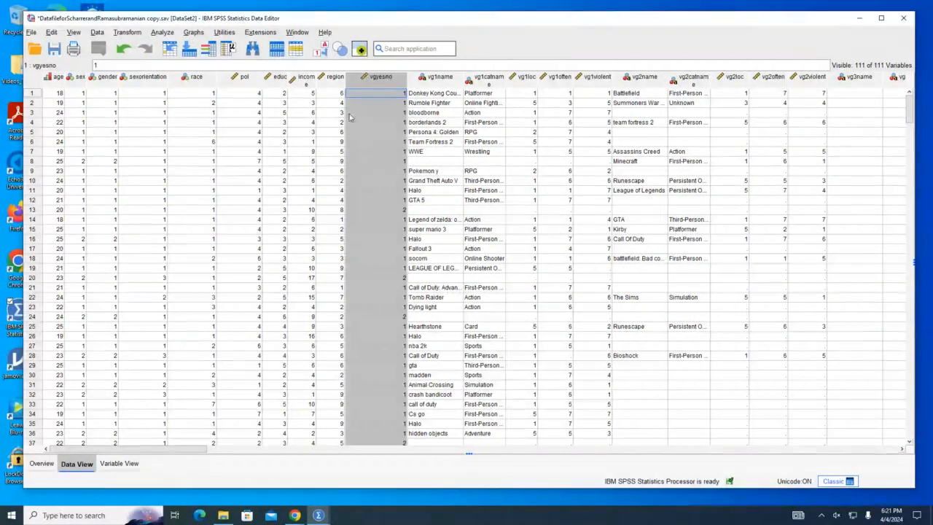
click(424, 123)
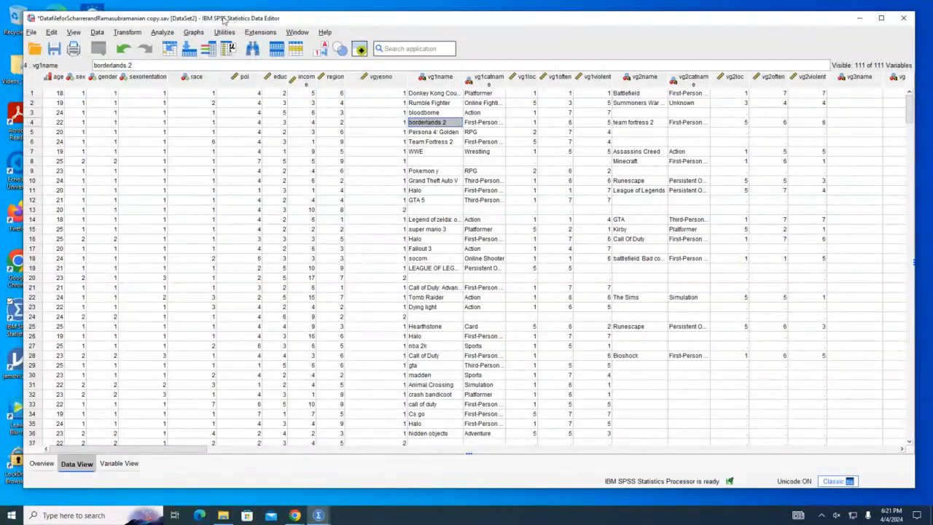
drag(220, 20, 215, 19)
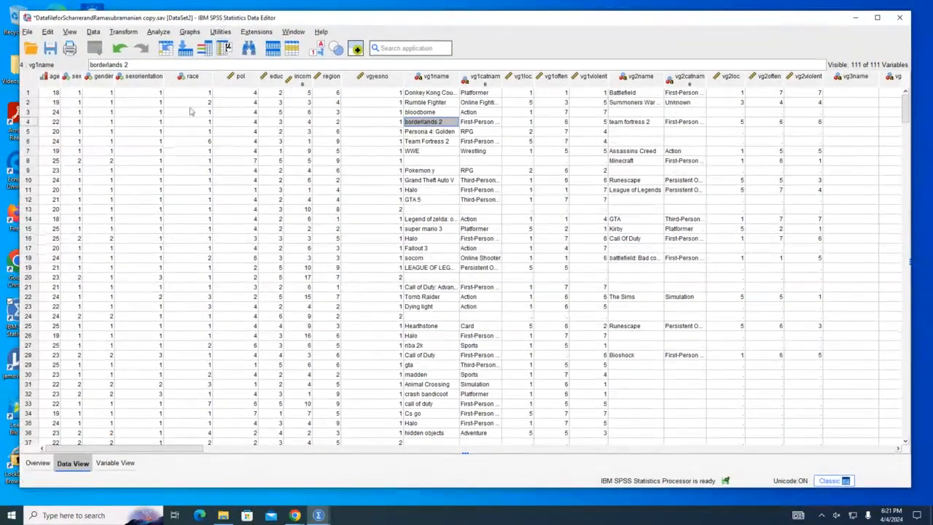
- Run a Descriptives analysis on the variable "With what gender do you identify?"
click(157, 32)
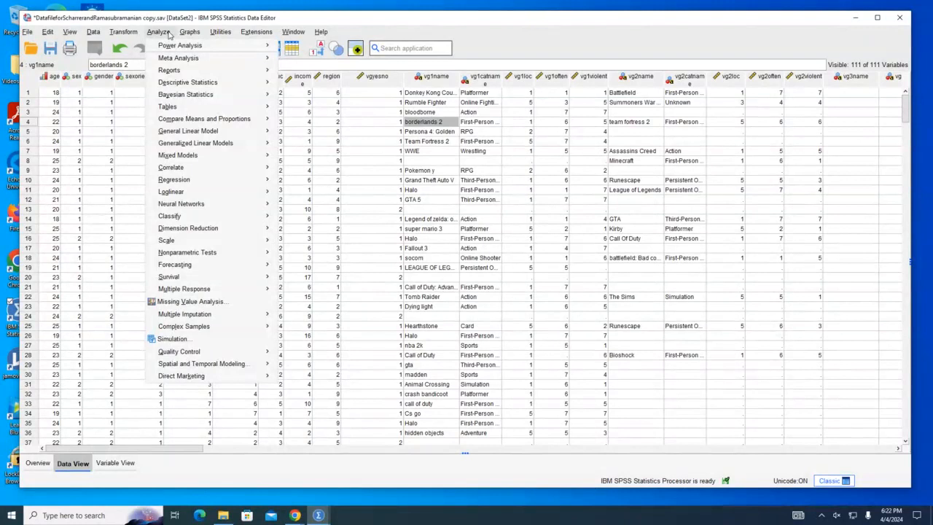
mouse_move(181, 86)
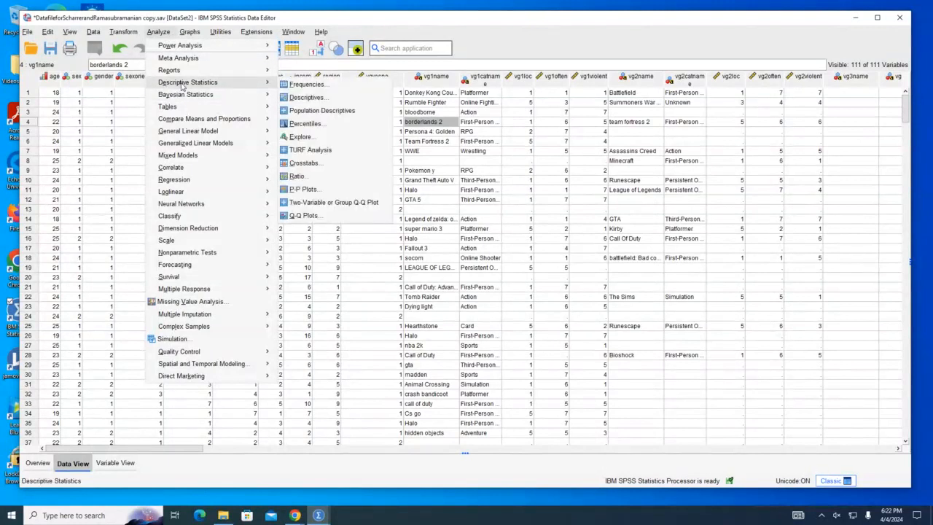
click(292, 86)
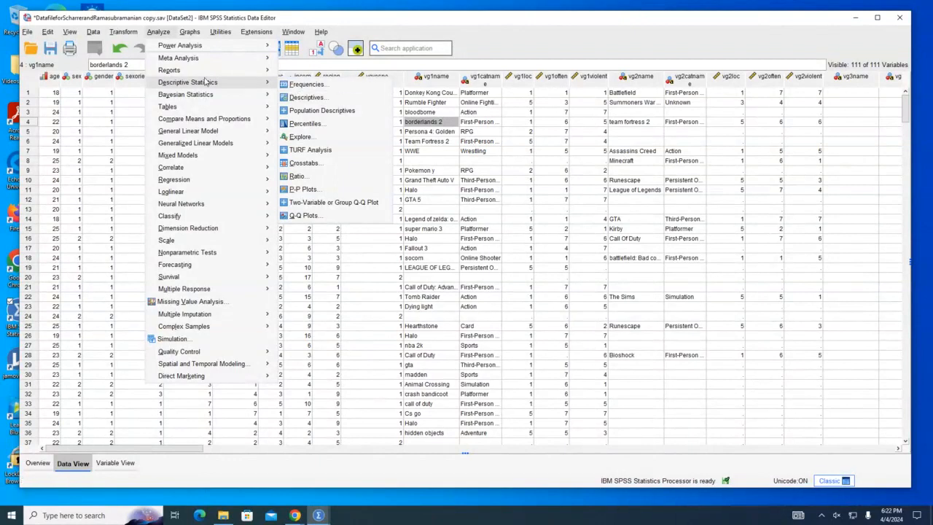
click(300, 98)
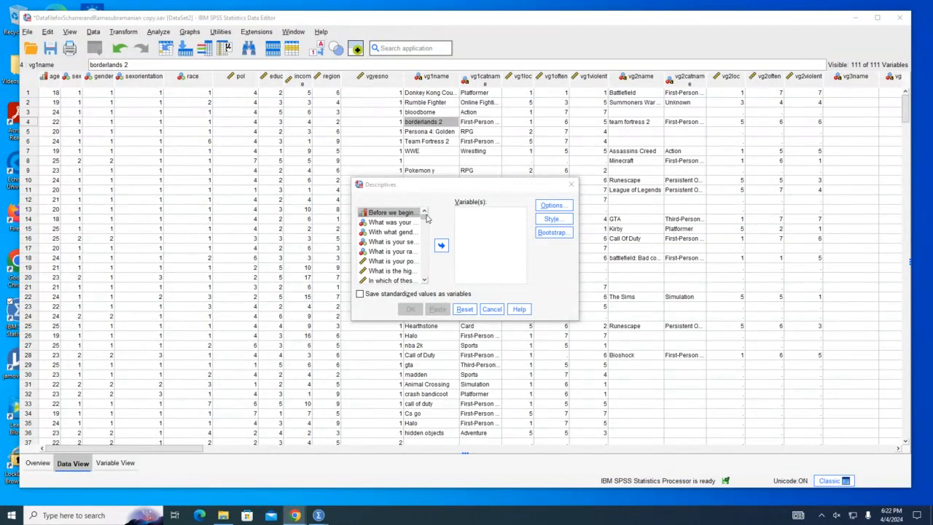
scroll(426, 217, down, 3)
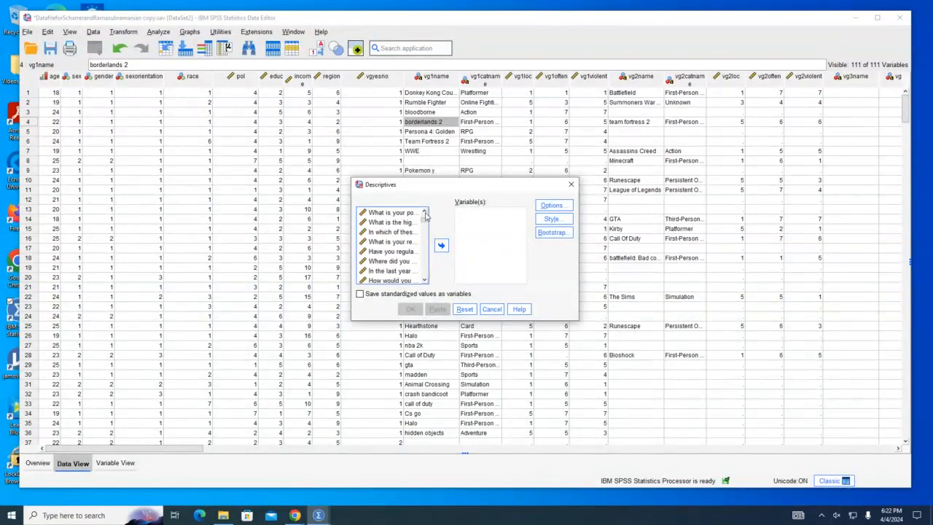
scroll(427, 218, up, 3)
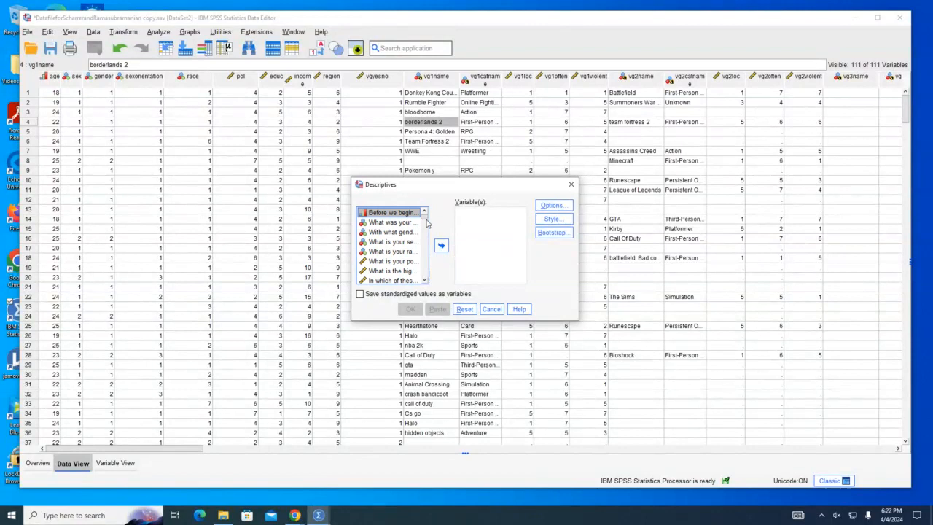
scroll(419, 255, down, 5)
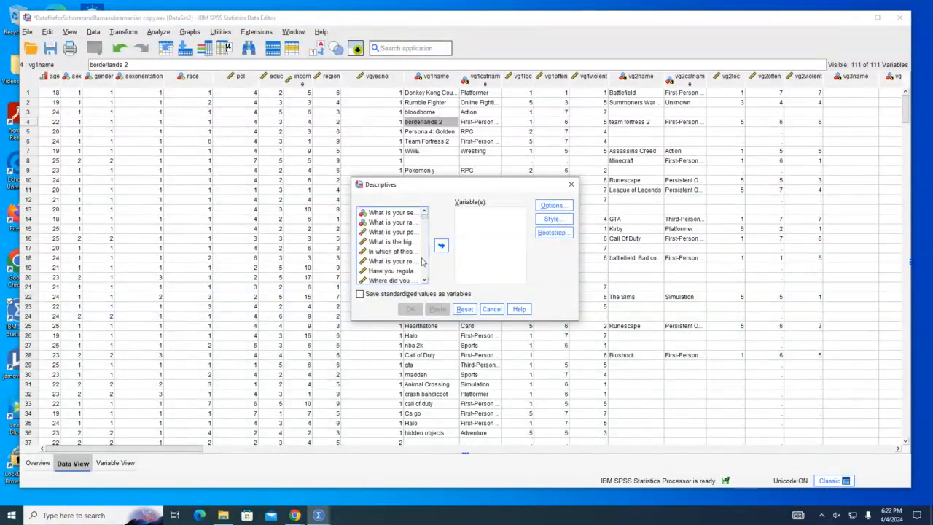
scroll(420, 262, down, 8)
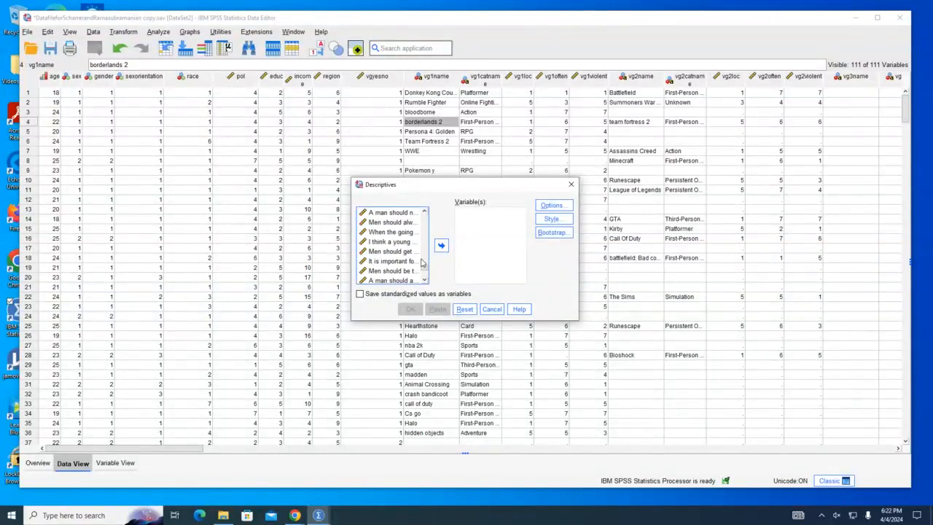
scroll(422, 263, up, 13)
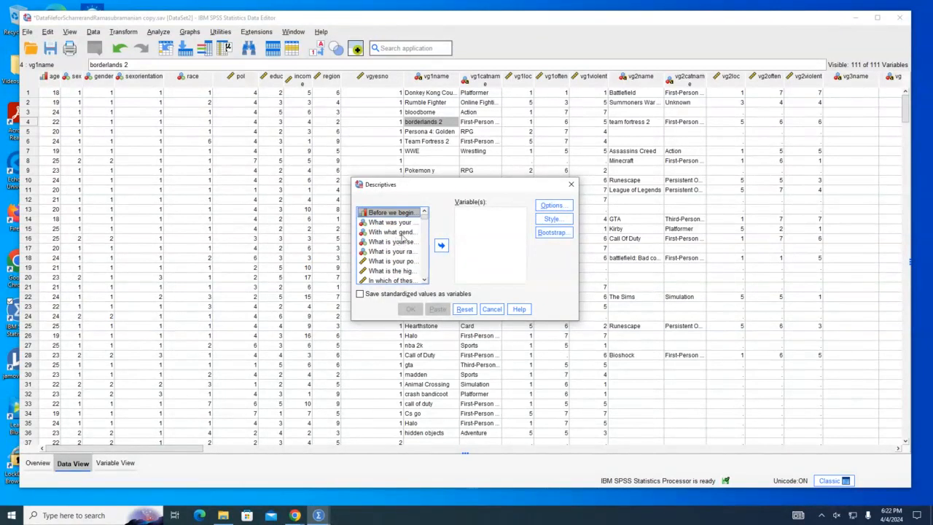
click(404, 233)
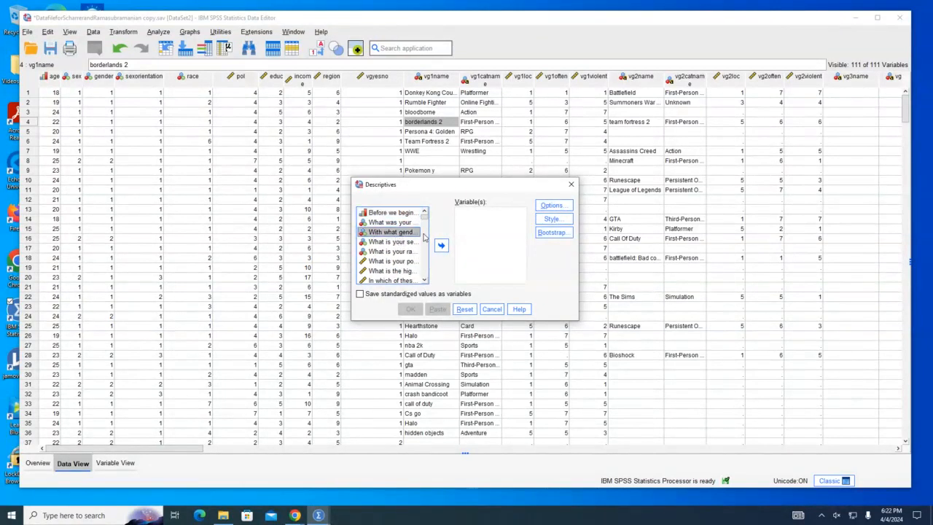
click(441, 246)
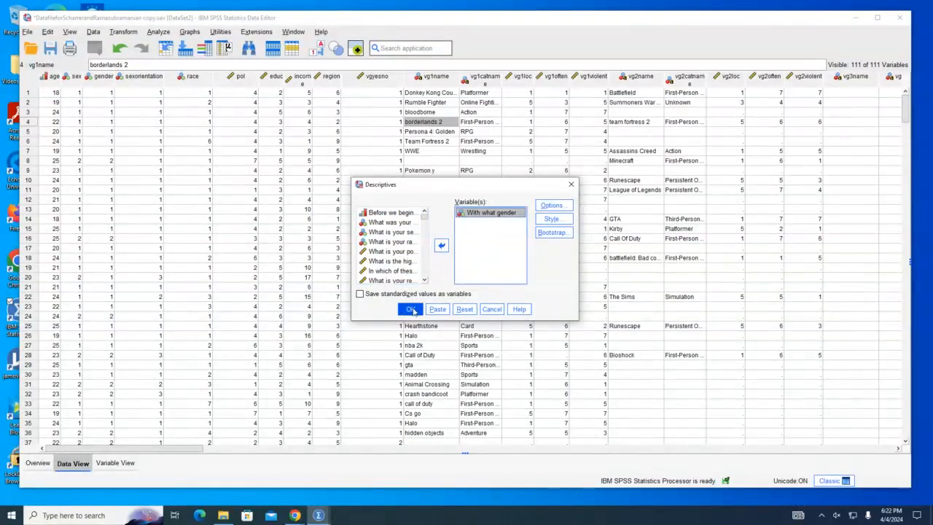
click(410, 309)
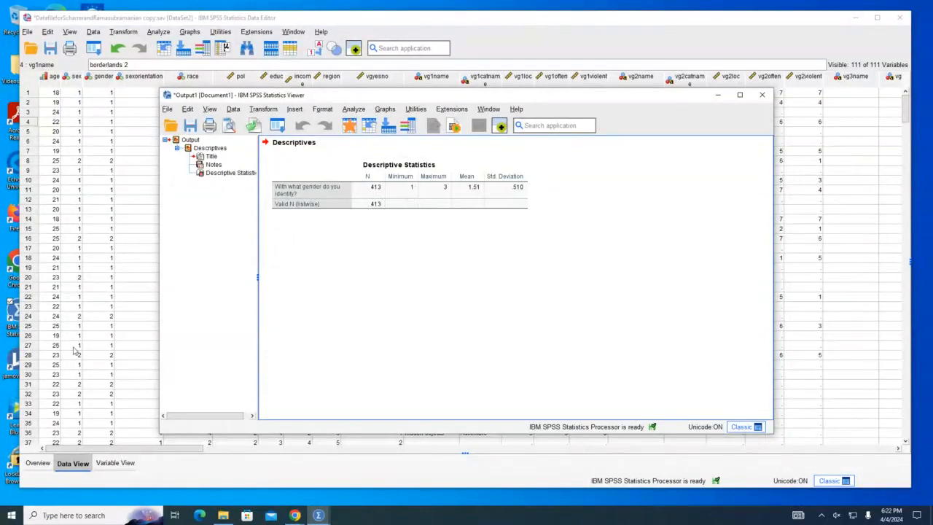
- Check the value labels defined for the gender variable in Variable View, leaving them as they are
click(102, 461)
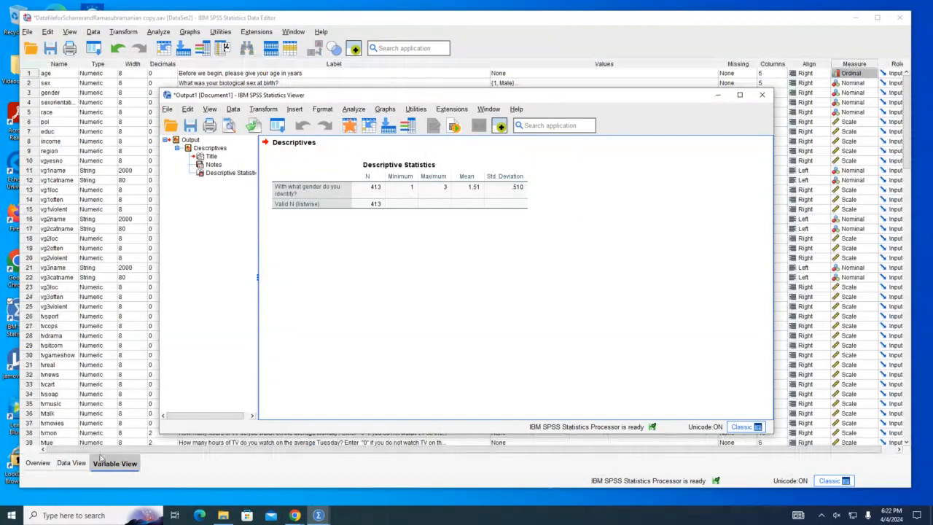
click(100, 457)
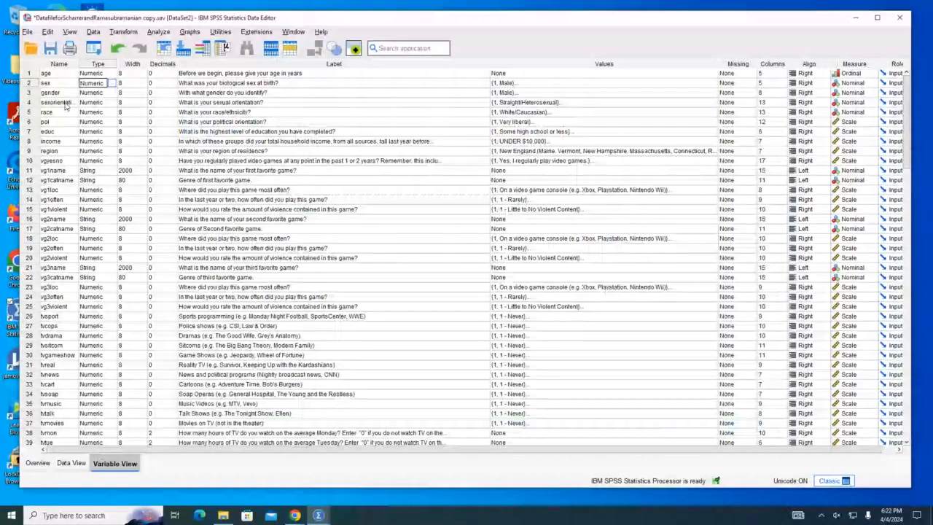
click(55, 92)
click(666, 93)
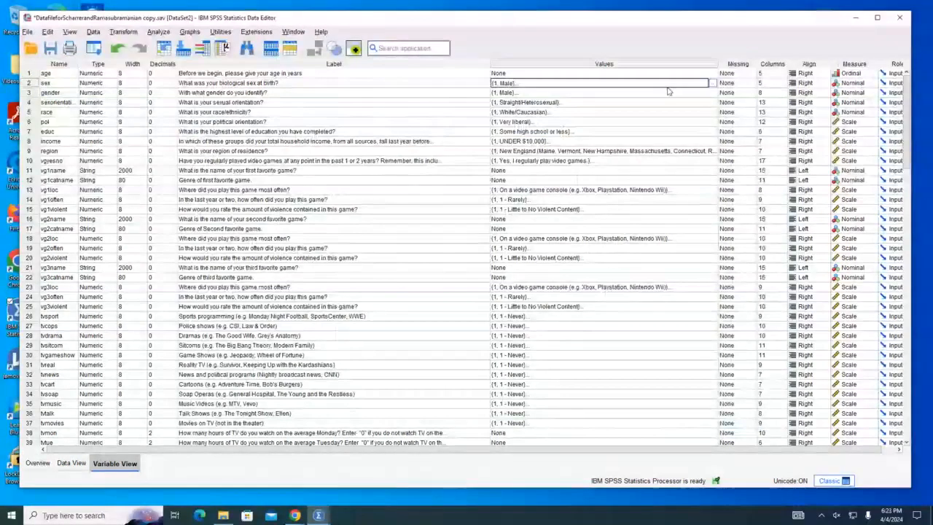
click(717, 93)
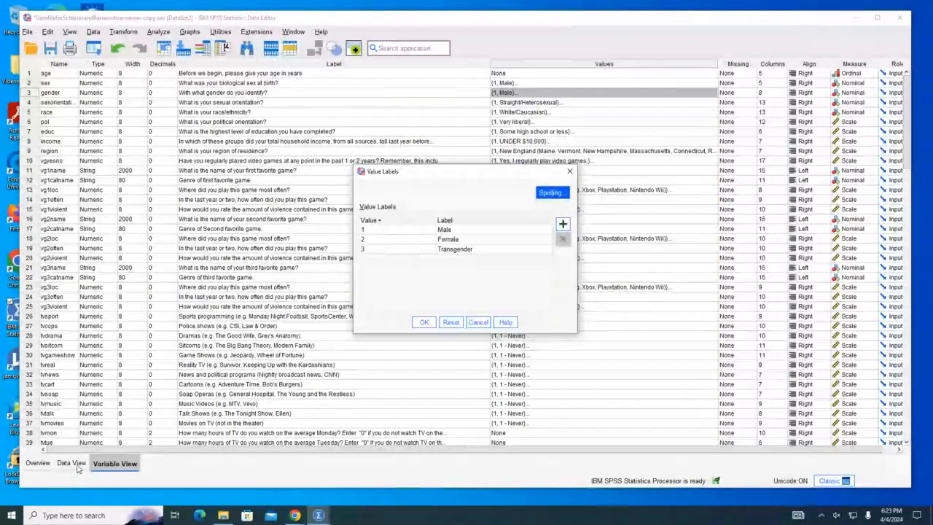
click(485, 325)
- Reposition the Data Editor and Output Viewer windows, bringing the Descriptives output to the front
drag(562, 26, 558, 82)
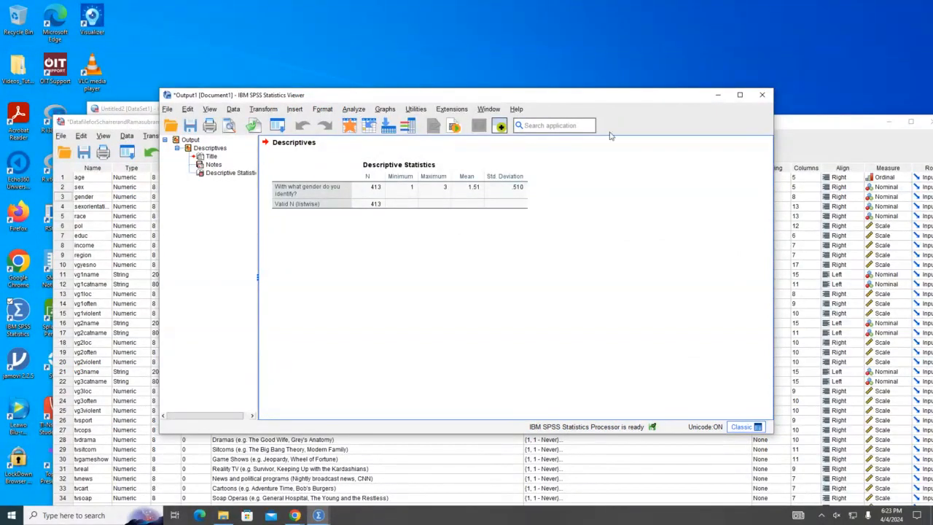
drag(566, 95, 520, 42)
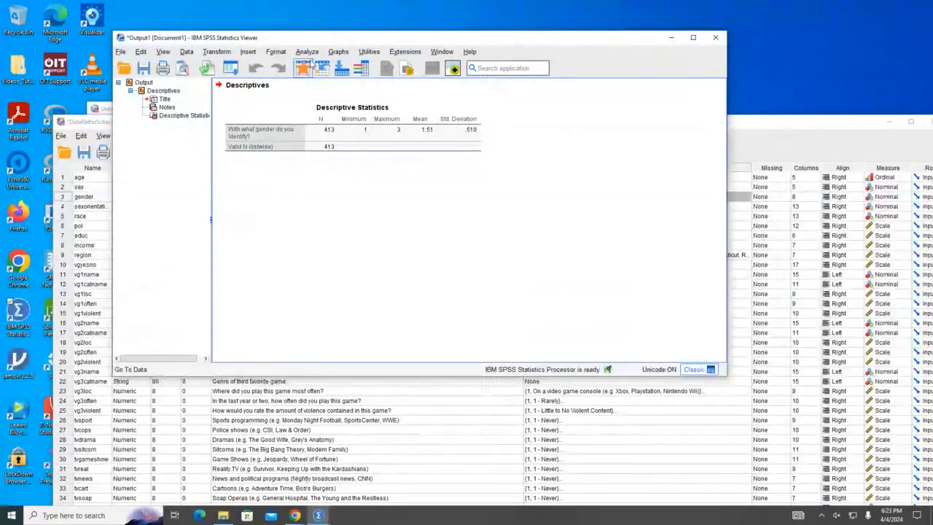
click(451, 140)
click(662, 191)
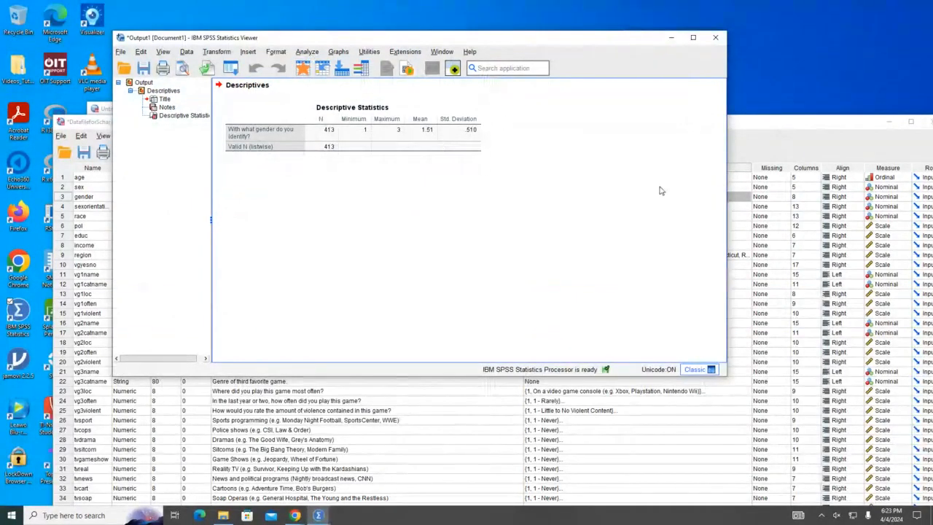
- Set up a Frequencies analysis with the sexual orientation and age in years variables
click(307, 53)
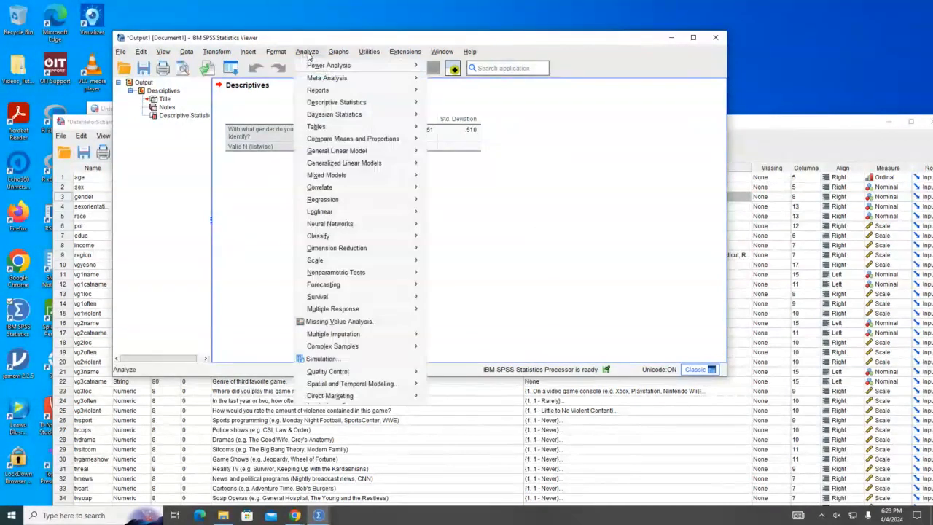
click(307, 52)
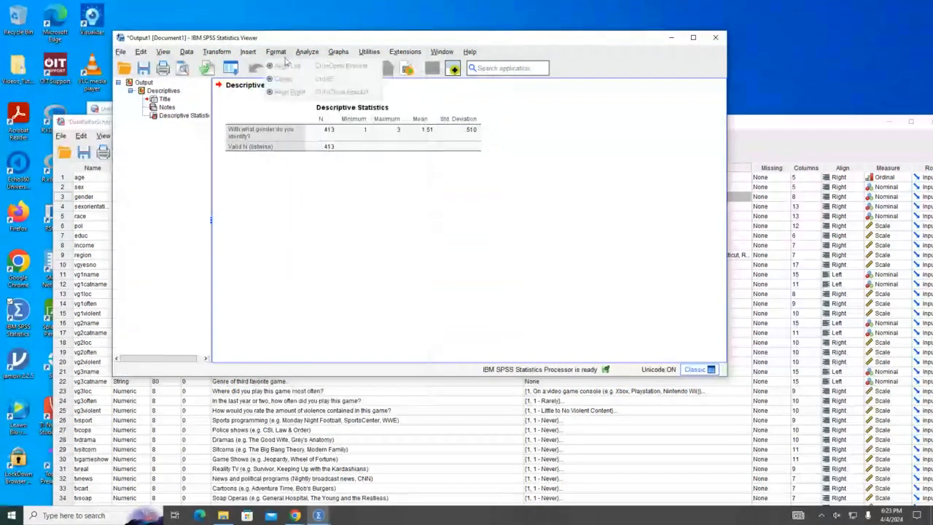
click(307, 52)
mouse_move(333, 106)
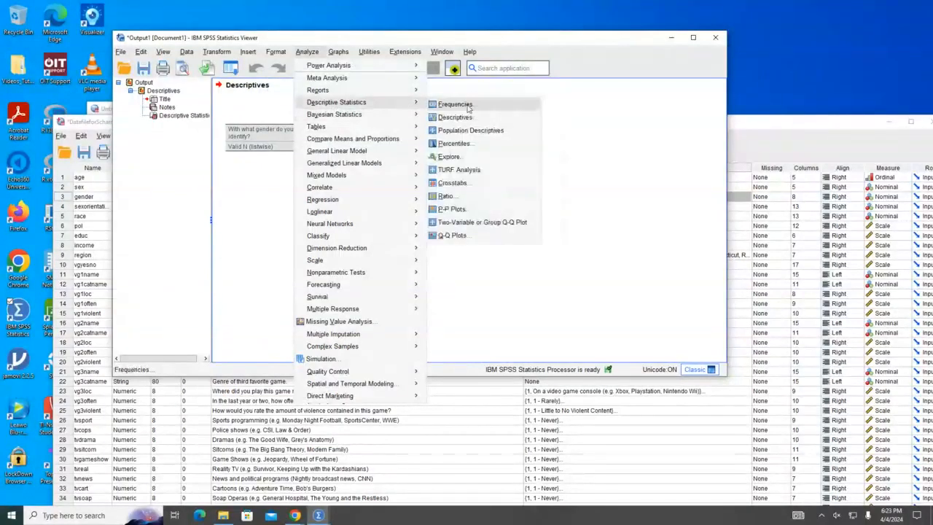
click(488, 108)
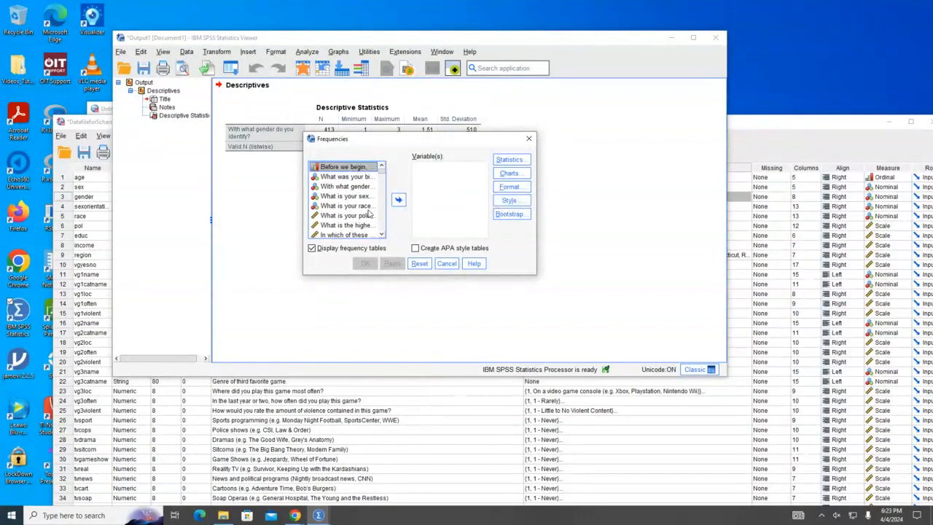
click(364, 197)
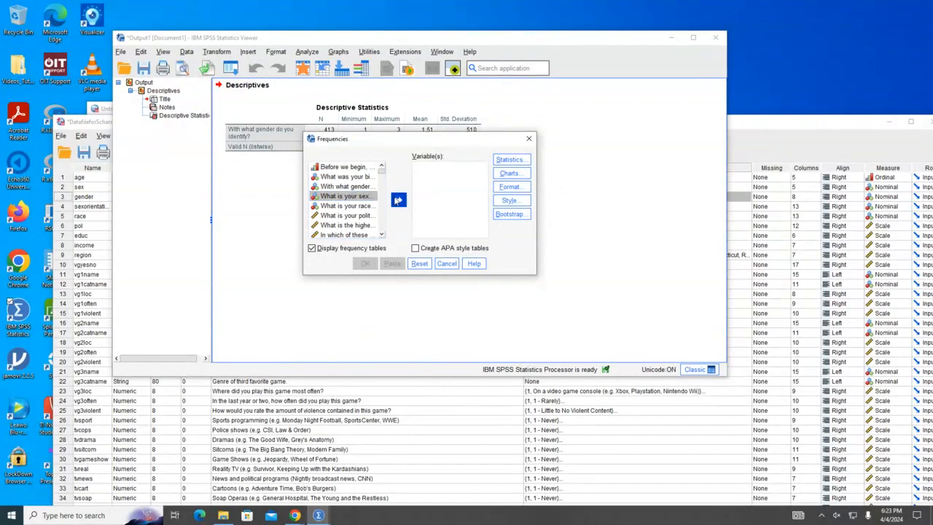
click(393, 200)
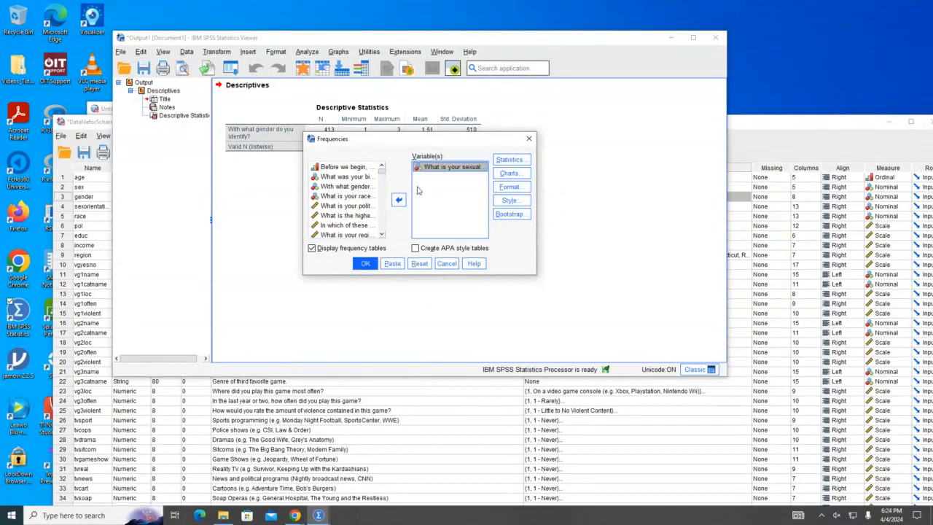
click(362, 168)
click(401, 200)
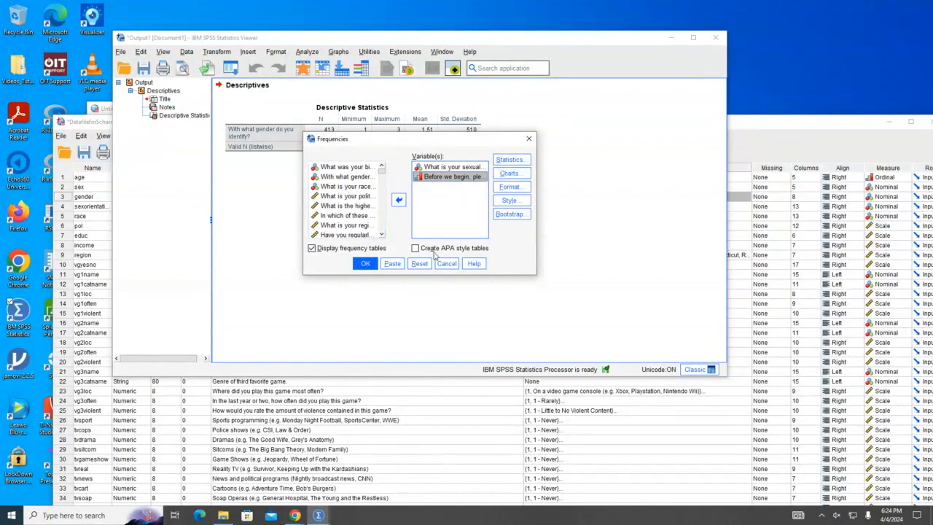
- Run the Frequencies analysis and review the frequency tables for sexual orientation and age
click(366, 266)
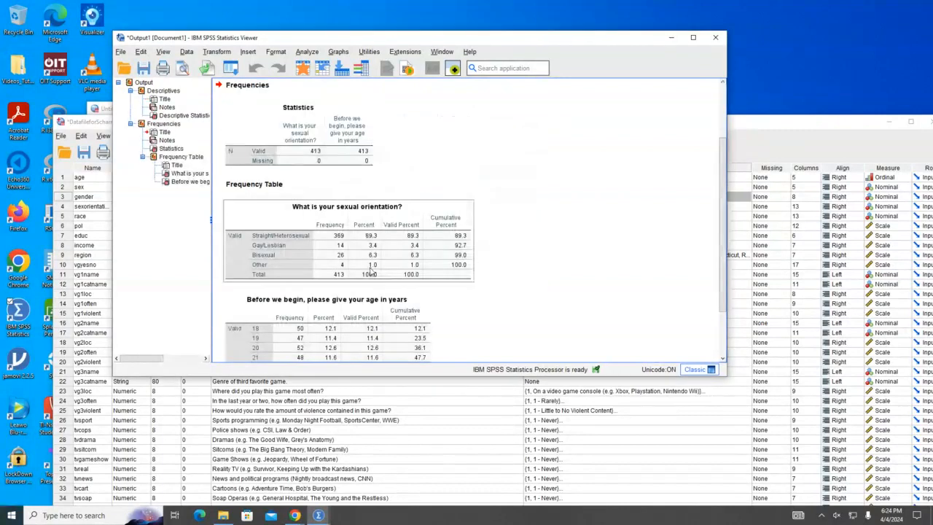
scroll(360, 250, down, 3)
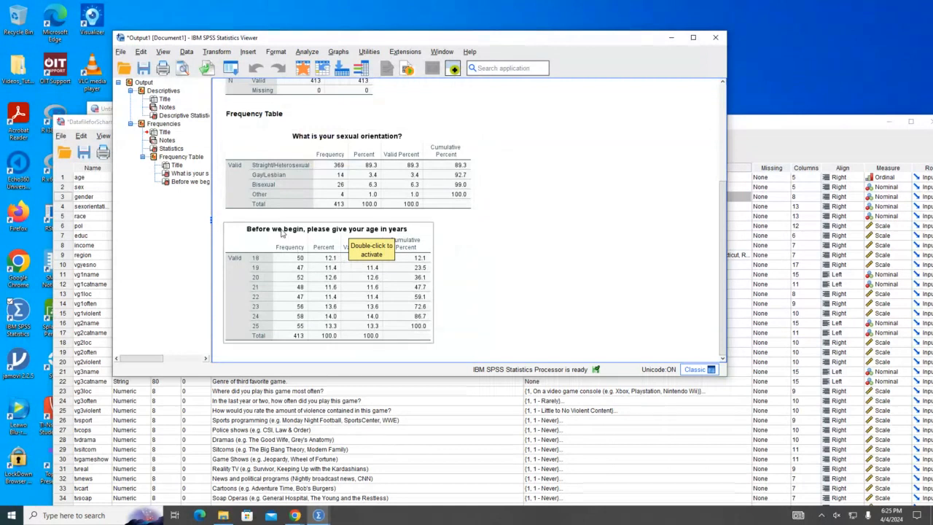
click(400, 229)
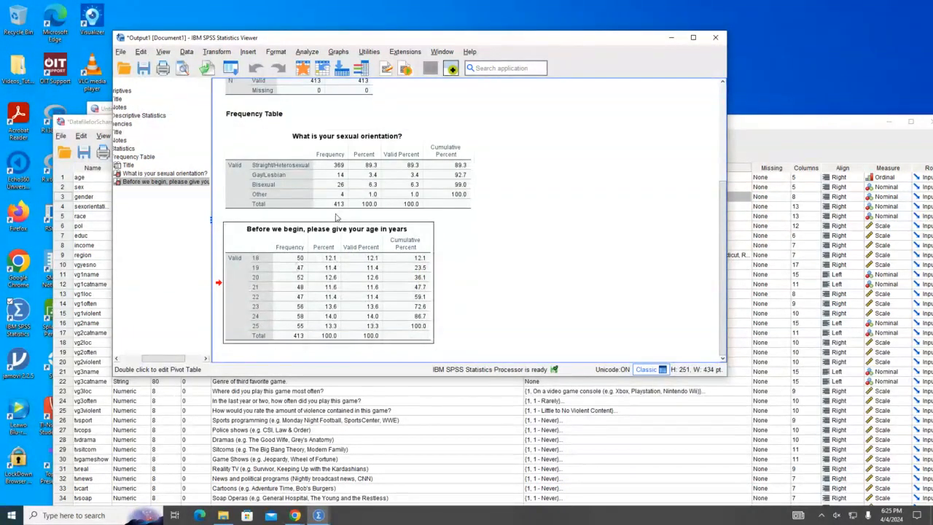
click(334, 284)
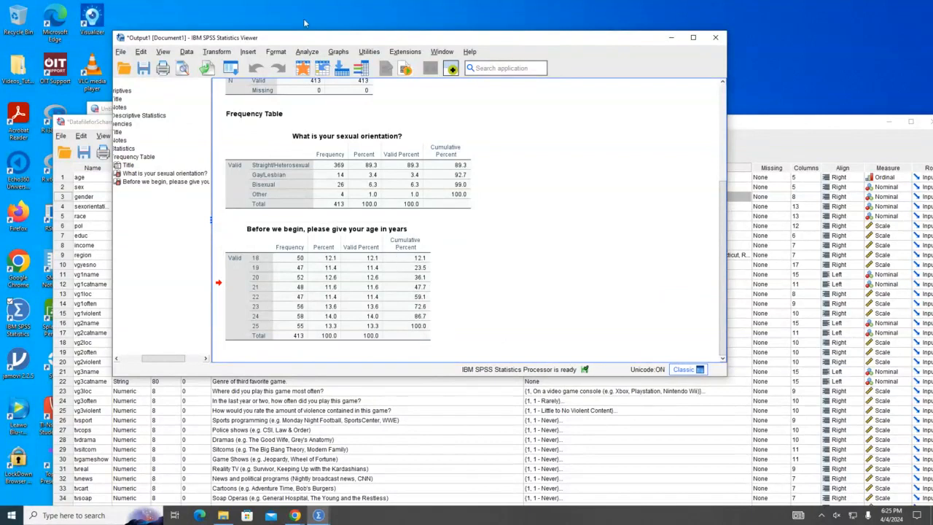
- Reopen the Frequencies analysis for sexual orientation and age, and set its chart type to Histograms
click(307, 52)
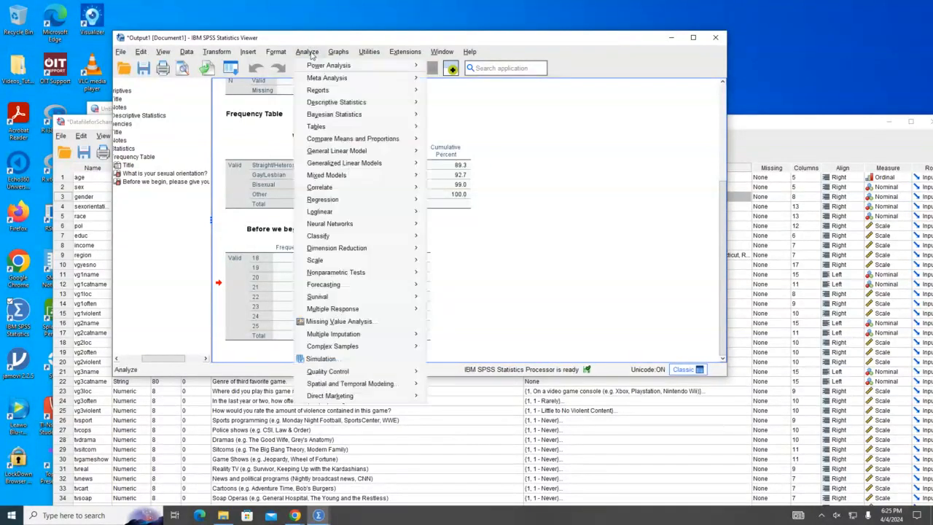
click(540, 288)
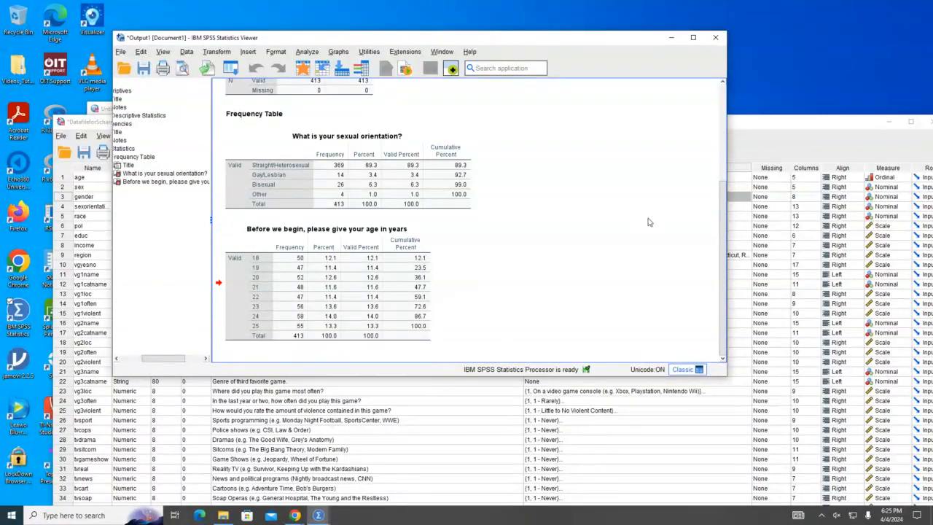
click(307, 51)
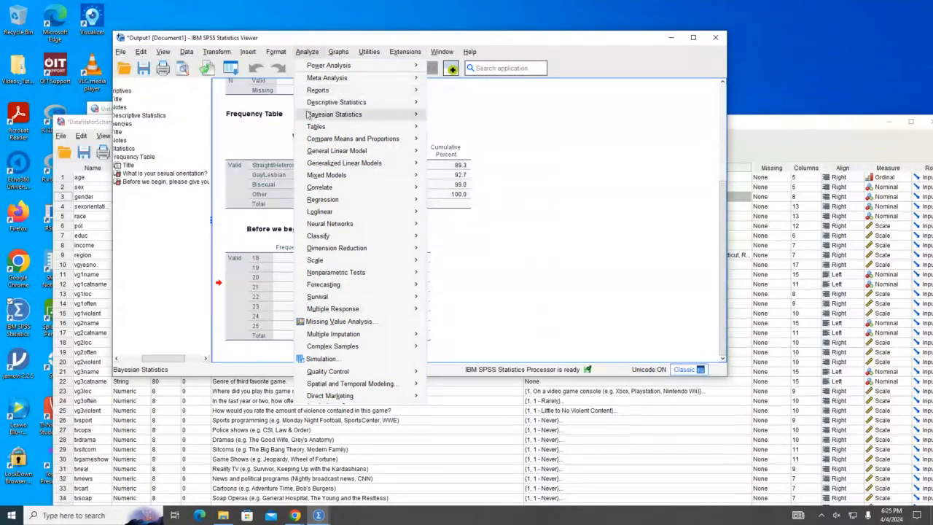
mouse_move(355, 105)
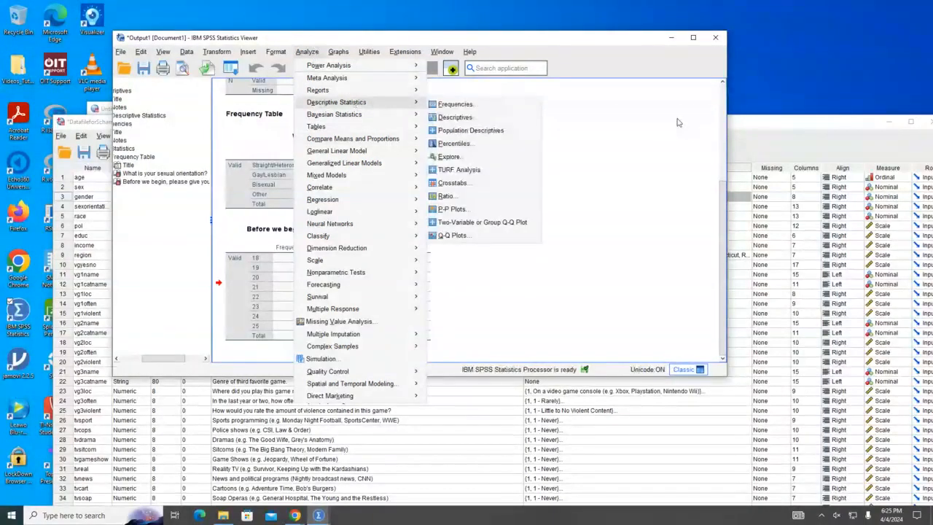
click(473, 108)
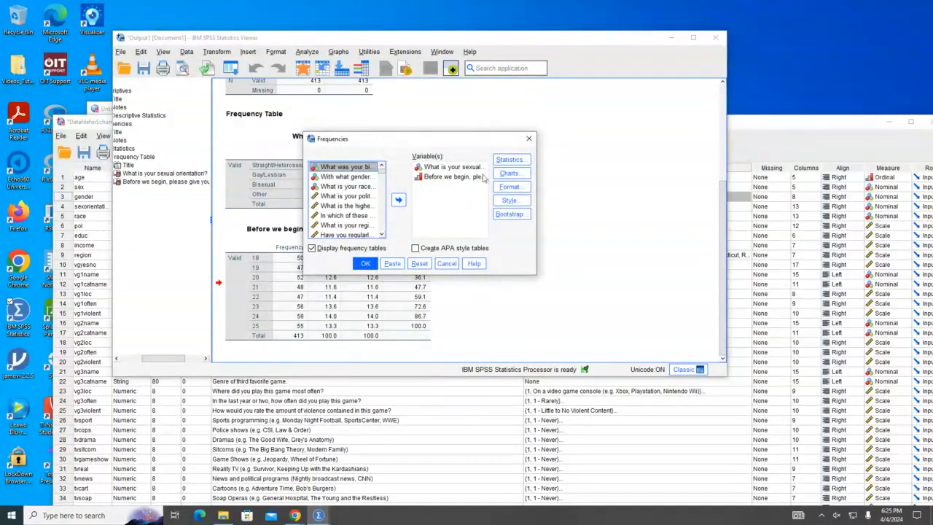
click(509, 174)
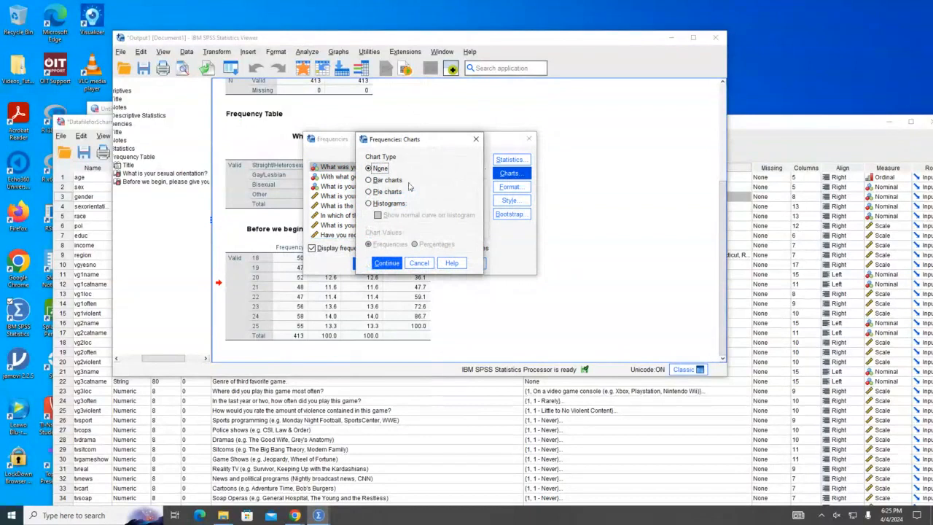
click(398, 180)
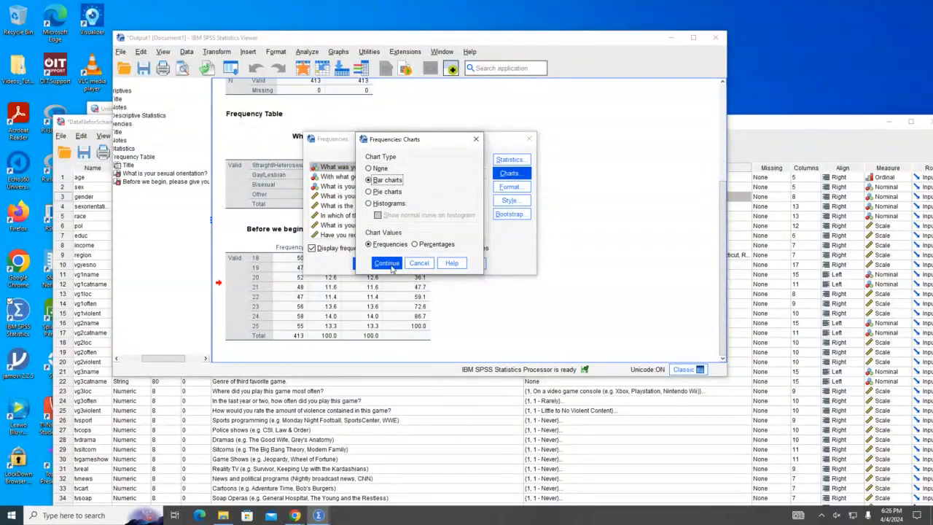
click(387, 192)
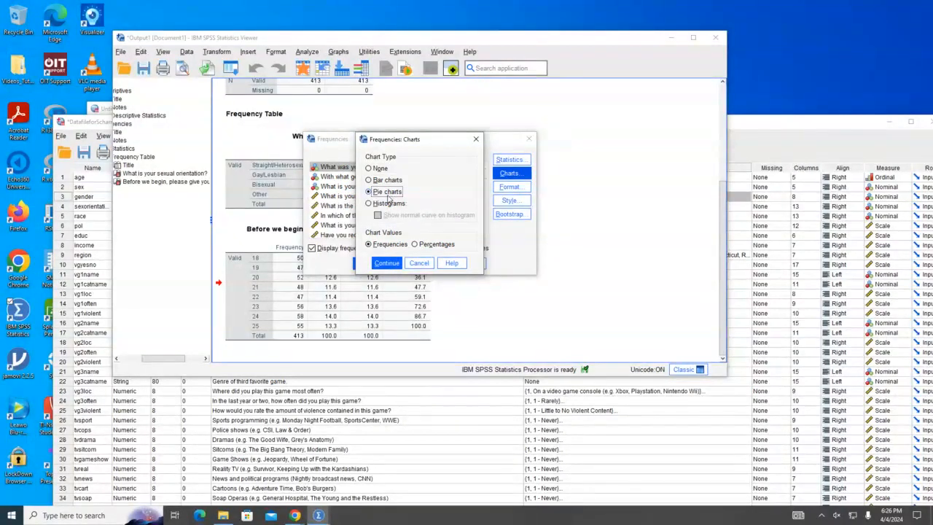
click(387, 180)
click(389, 204)
click(387, 264)
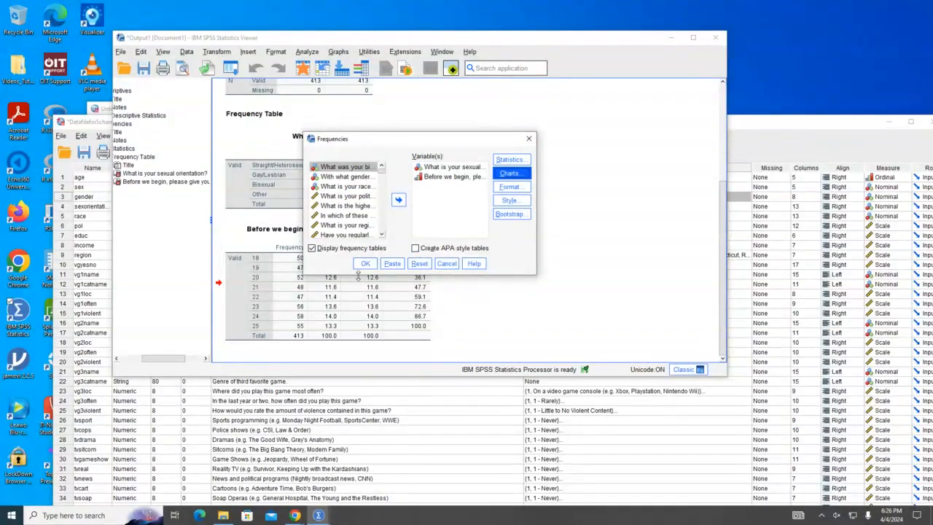
- Run the Frequencies analysis with charts and review the histograms for sexual orientation and age
click(366, 263)
scroll(412, 297, down, 10)
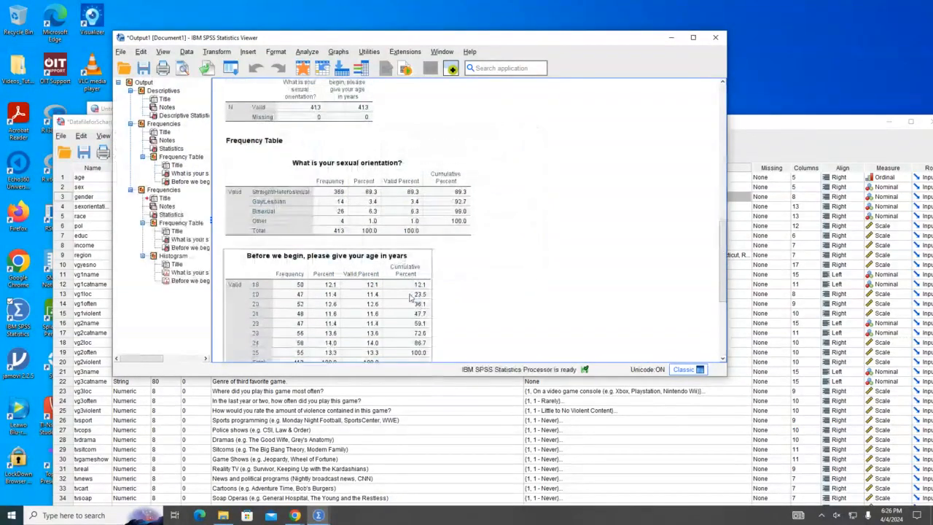
scroll(401, 293, up, 3)
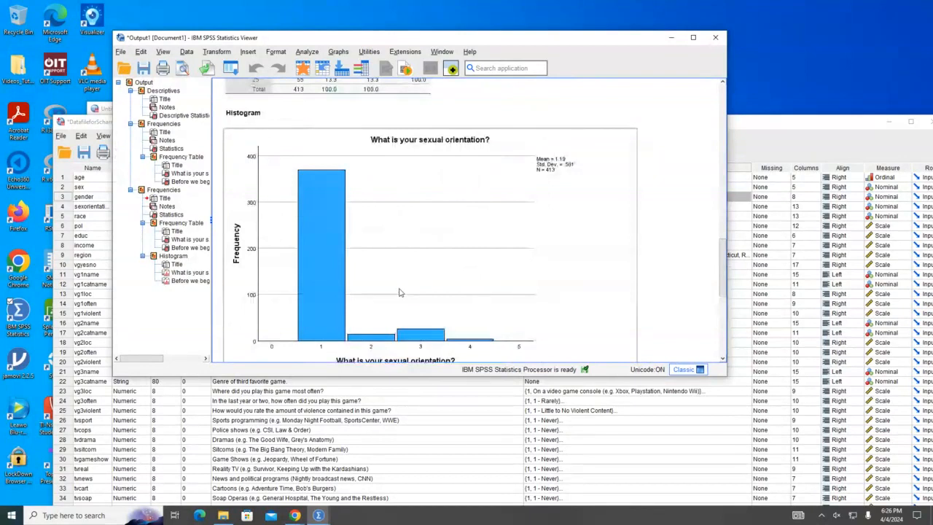
scroll(400, 292, down, 1)
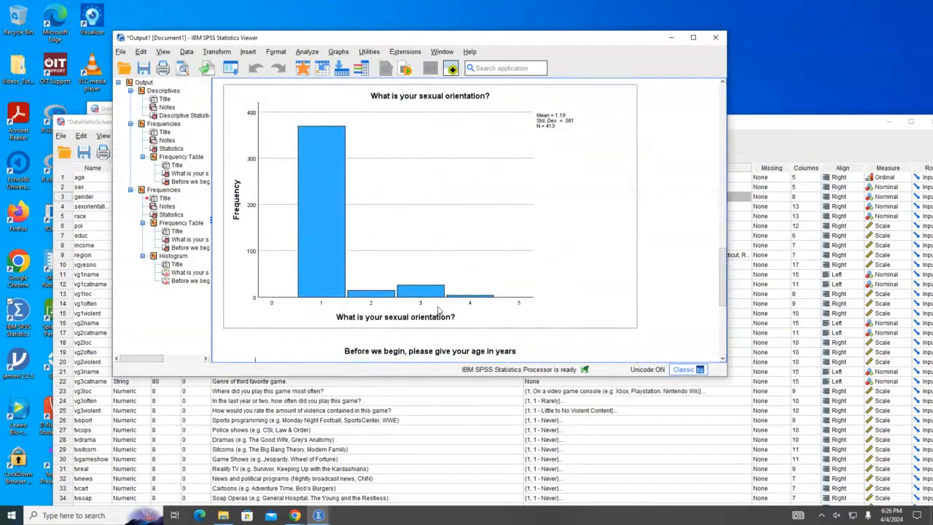
scroll(441, 285, down, 6)
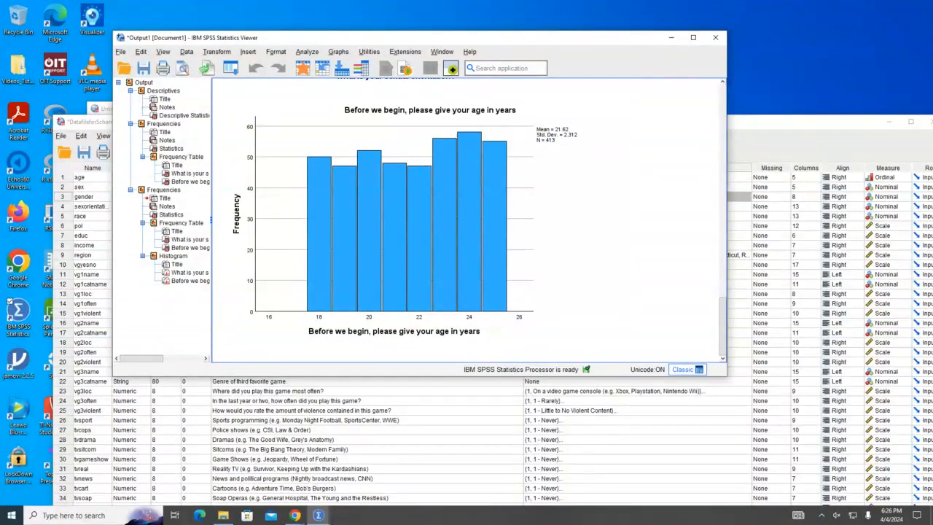
click(597, 243)
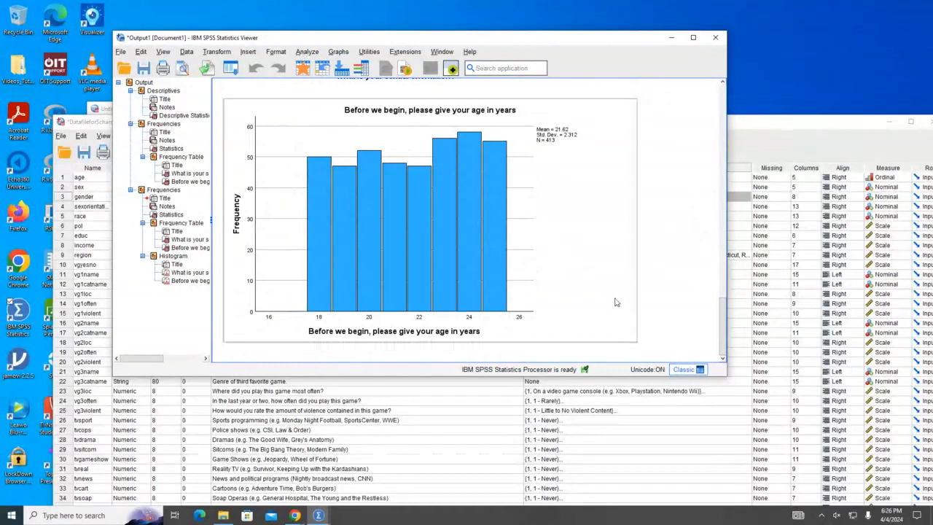
- Reopen the Frequencies analysis with the sexual orientation and age in years variables
click(298, 54)
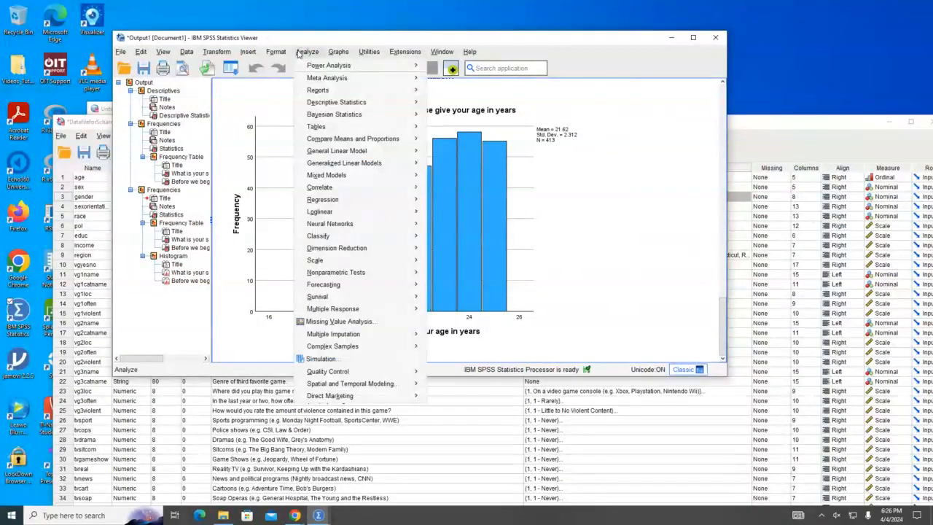
click(315, 55)
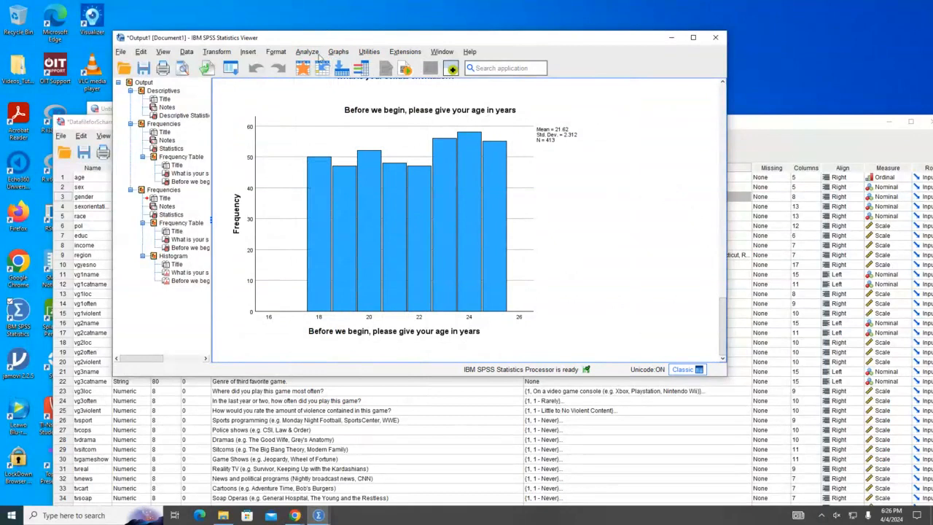
click(309, 52)
mouse_move(351, 110)
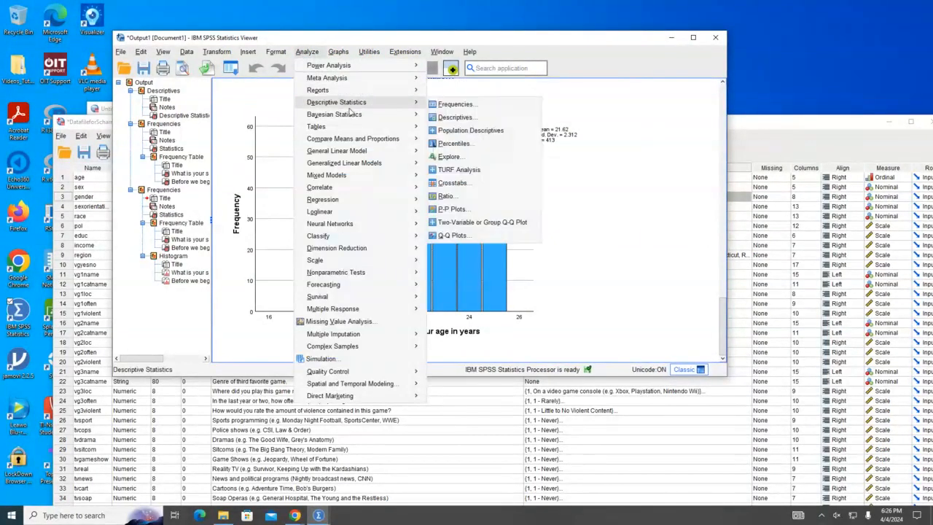
click(311, 54)
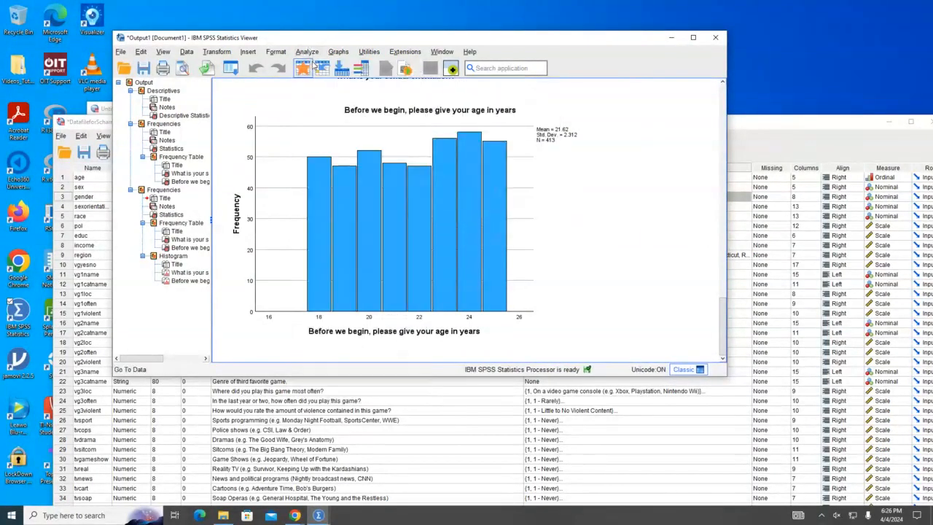
click(309, 53)
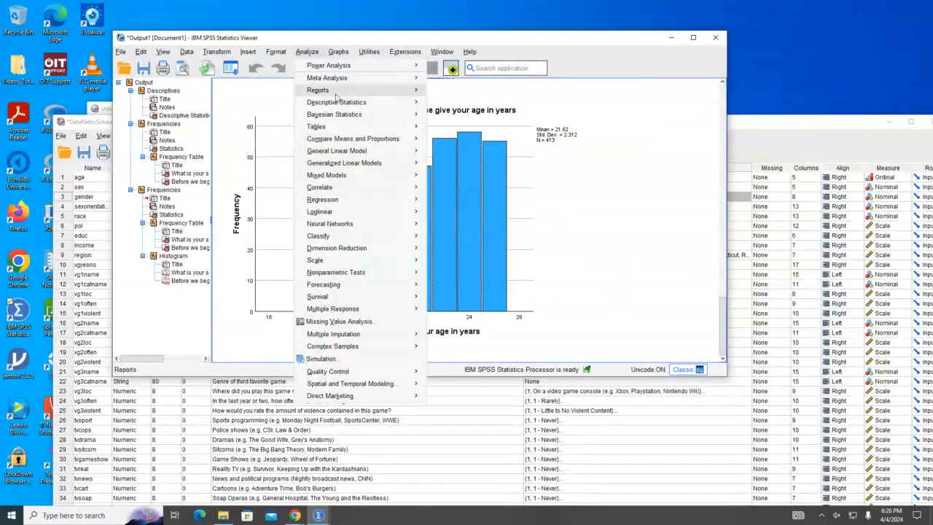
mouse_move(342, 109)
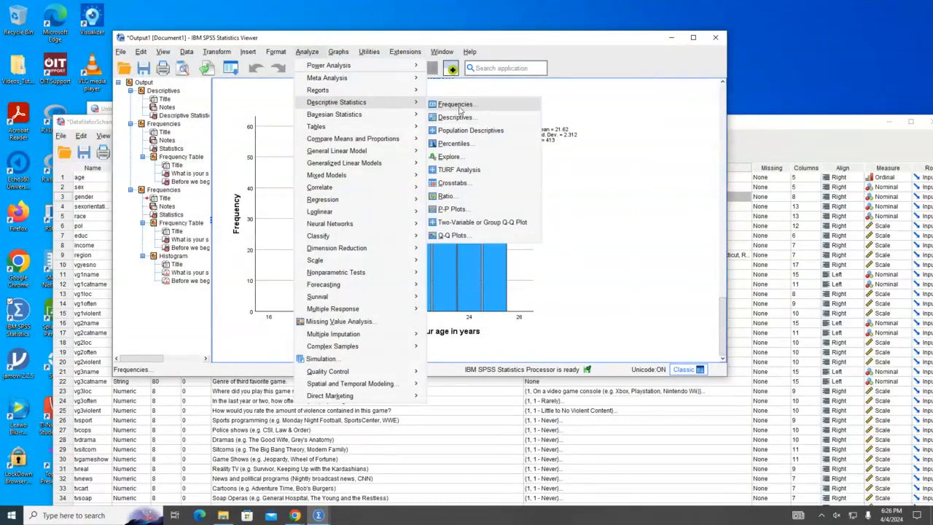
click(485, 105)
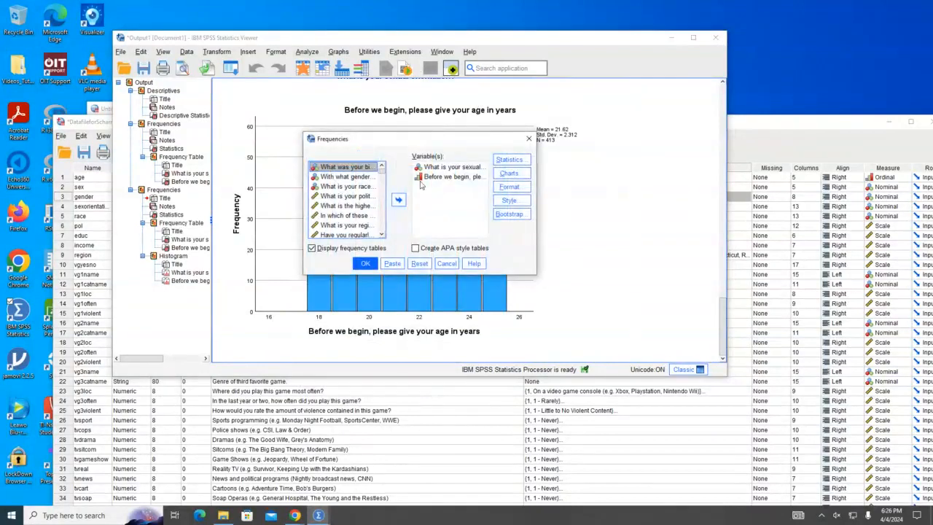
click(452, 176)
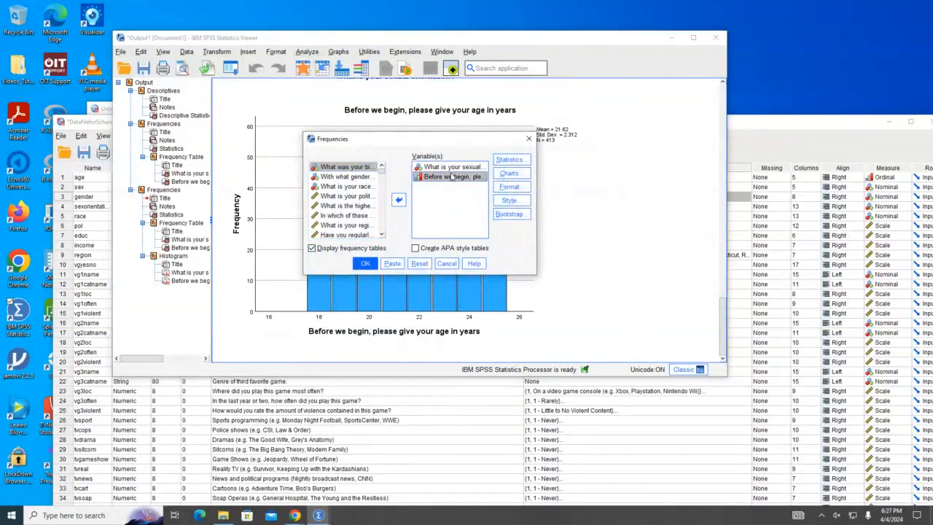
click(451, 168)
click(428, 201)
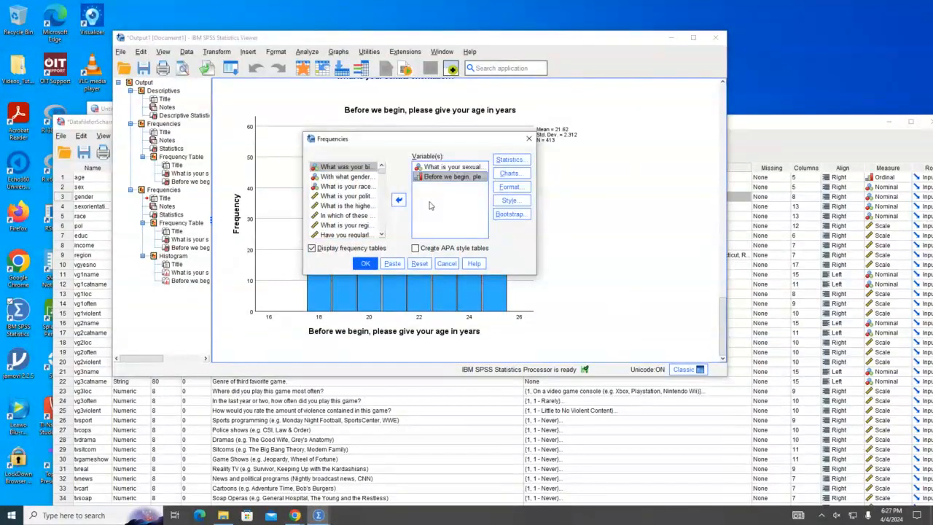
- Set the Frequencies statistics to mean, median, mode and standard deviation, leaving percentiles, minimum, maximum and S.E. mean off
click(514, 161)
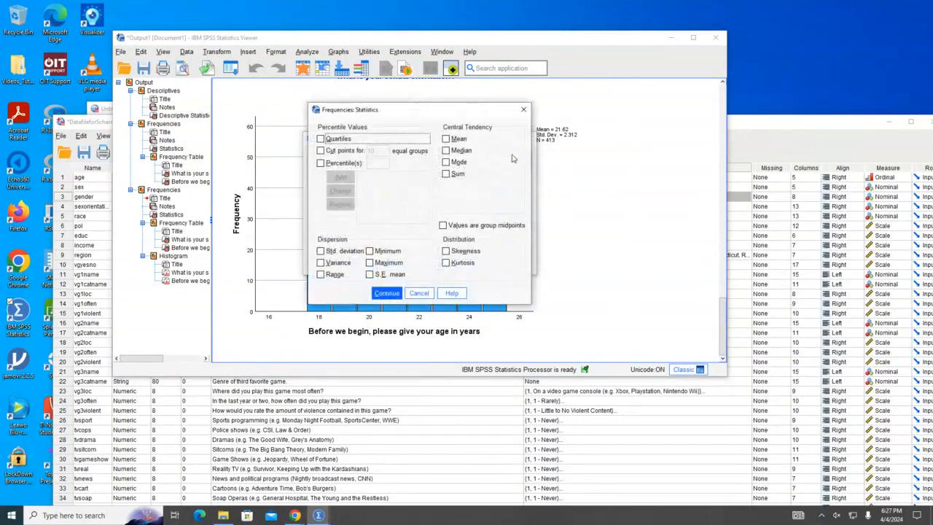
click(461, 139)
click(463, 150)
click(459, 164)
click(330, 164)
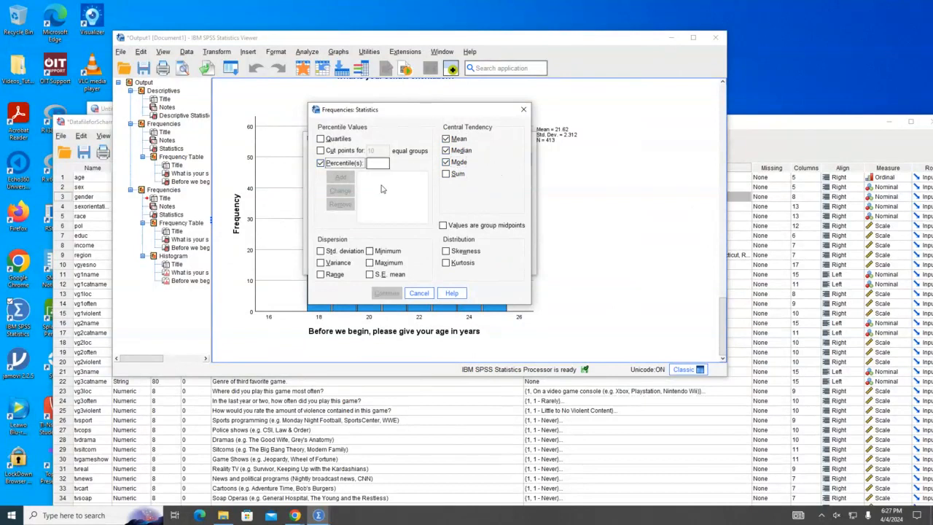
click(358, 257)
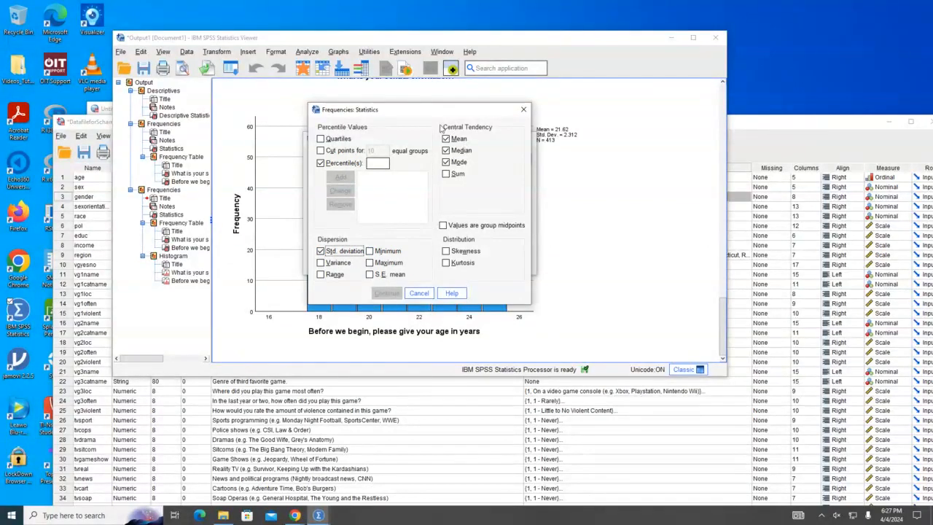
click(321, 164)
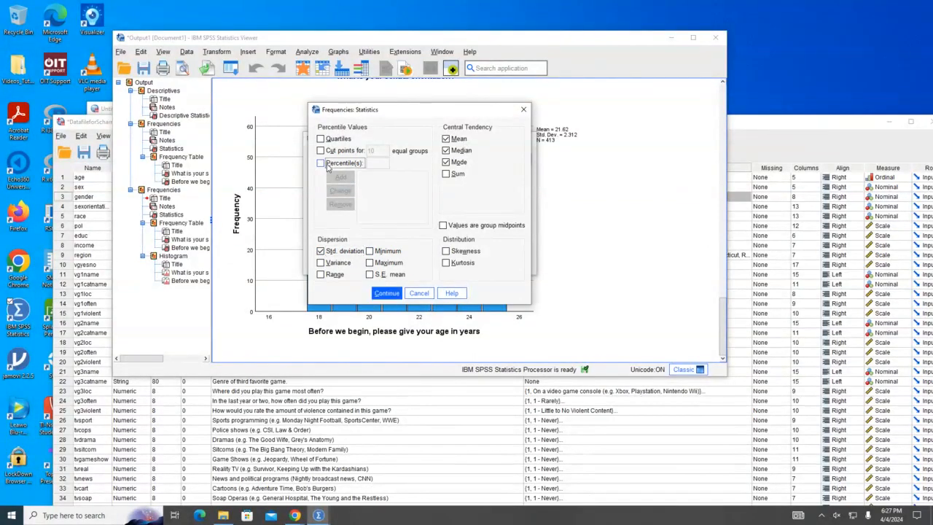
click(369, 274)
click(370, 275)
click(370, 251)
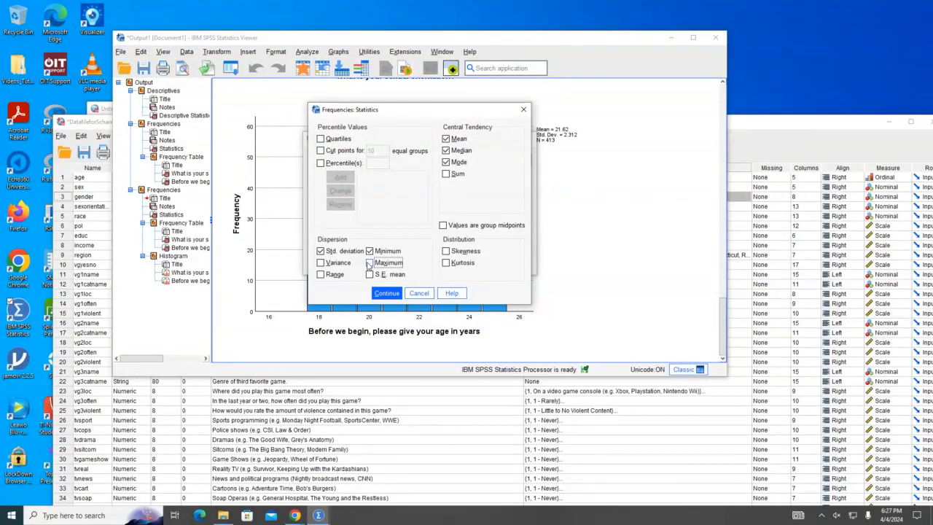
click(370, 251)
click(386, 294)
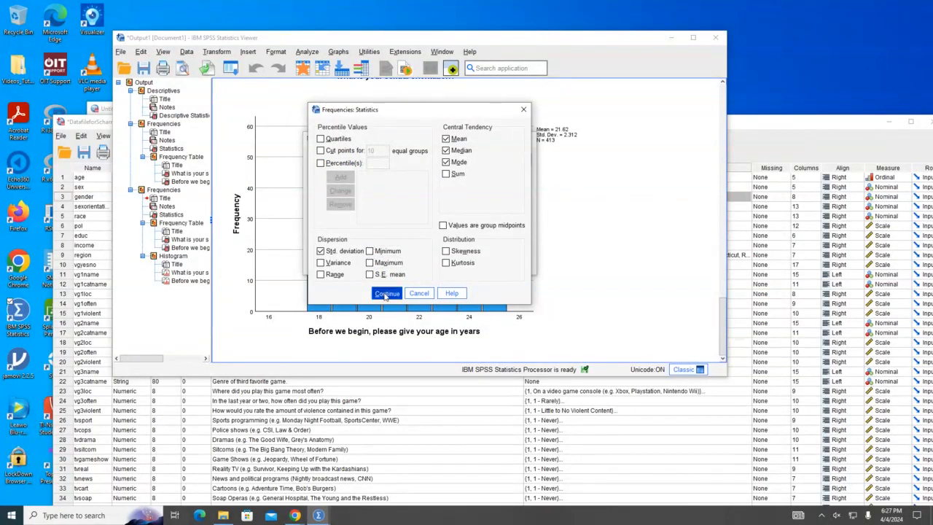
- Run the Frequencies analysis with the added statistics and review the statistics table, frequency tables and histograms
click(368, 264)
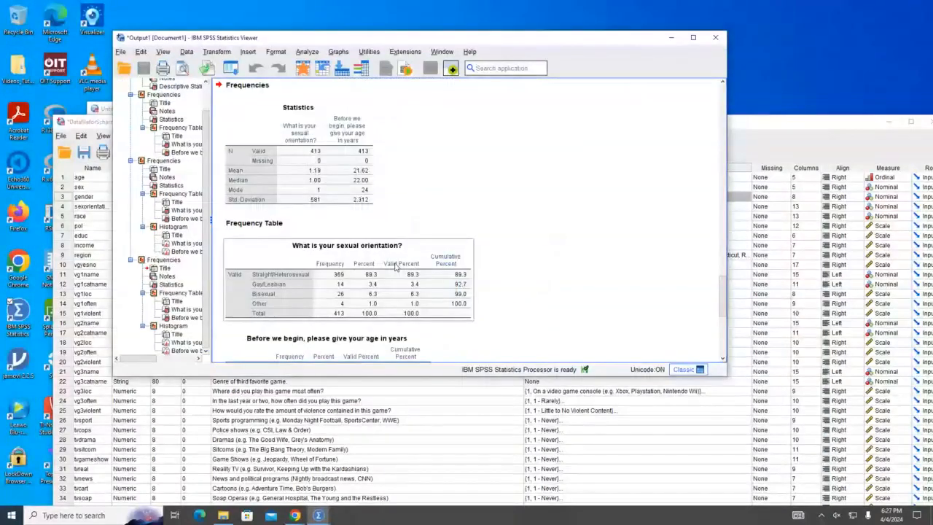
scroll(404, 259, down, 3)
scroll(412, 246, down, 6)
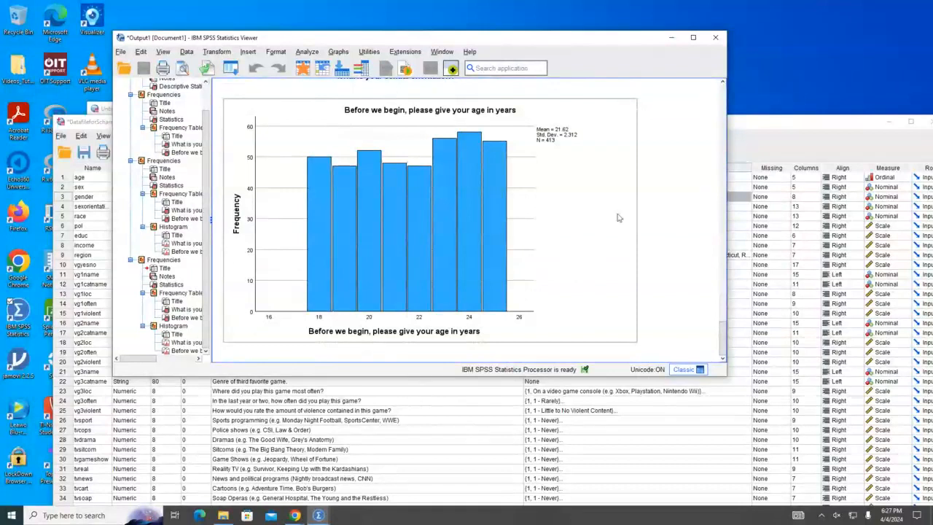
drag(538, 129, 576, 134)
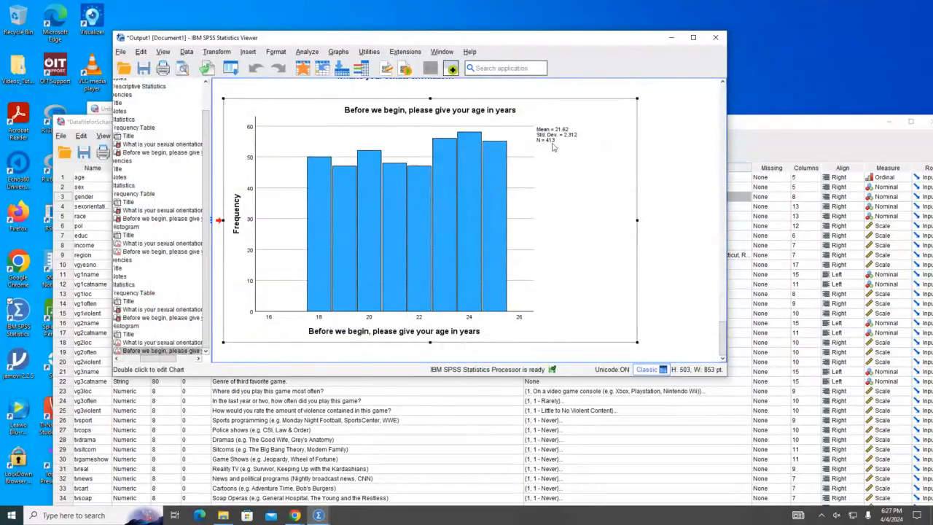
scroll(540, 182, up, 5)
scroll(538, 195, up, 2)
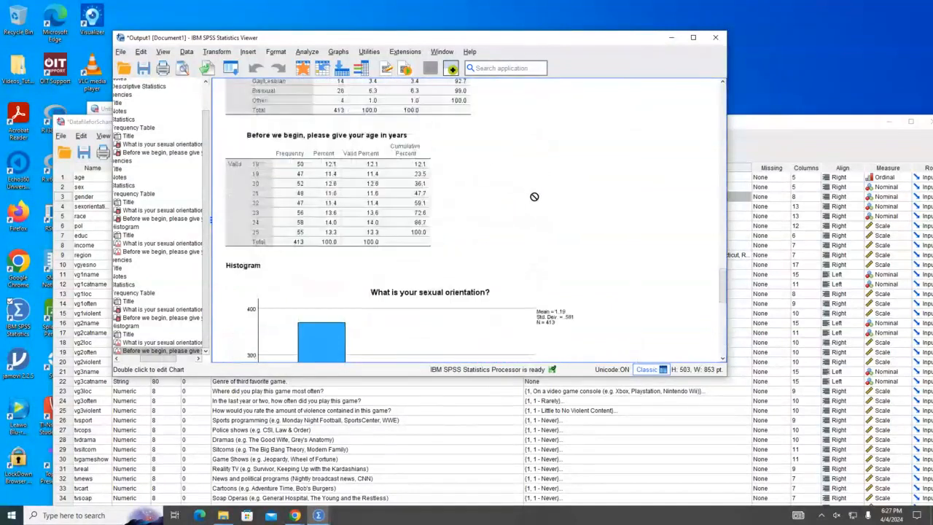
scroll(386, 252, up, 4)
scroll(382, 277, down, 3)
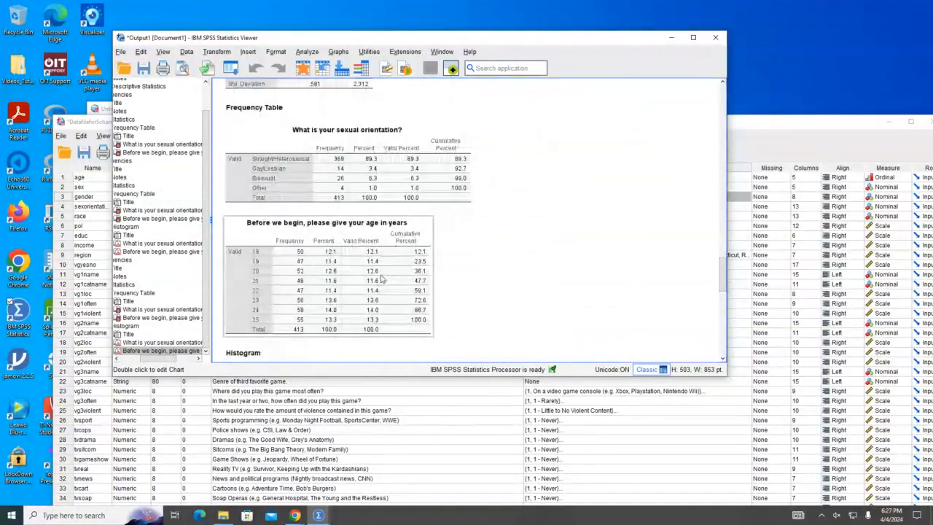
scroll(380, 279, down, 20)
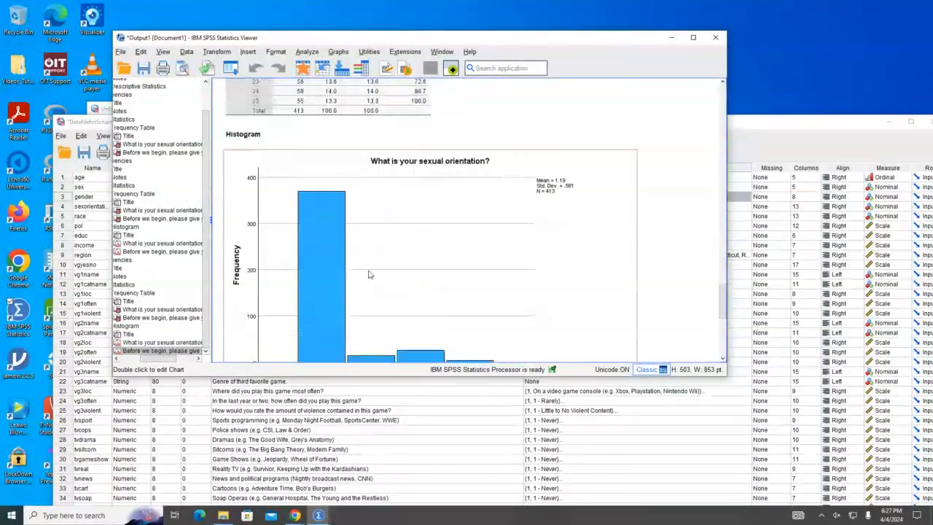
- Reopen the Frequencies analysis for sexual orientation and age, turn off the histograms, and check the selected statistics
click(306, 51)
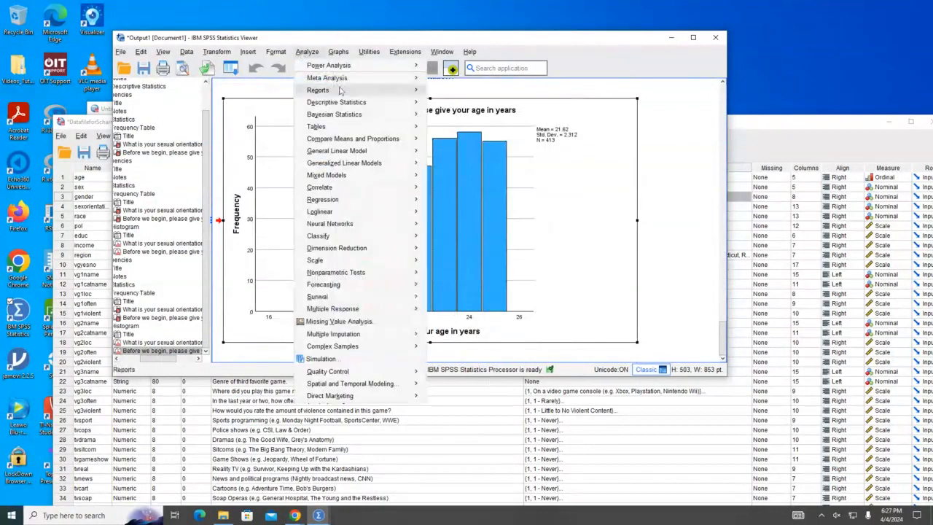
mouse_move(357, 106)
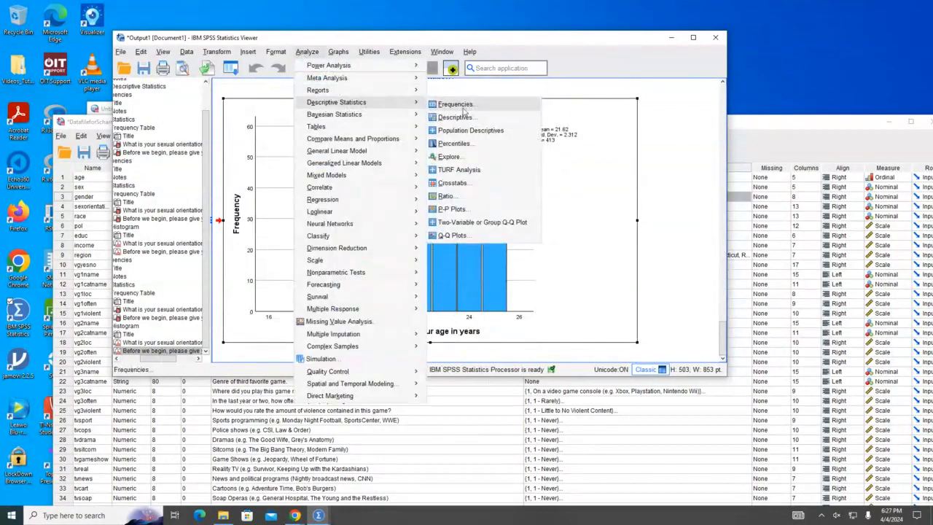
click(467, 108)
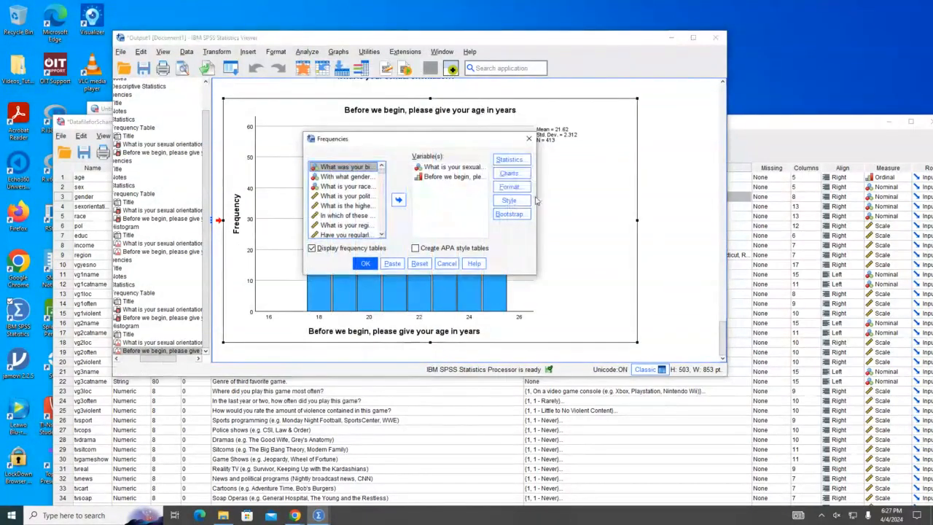
click(525, 172)
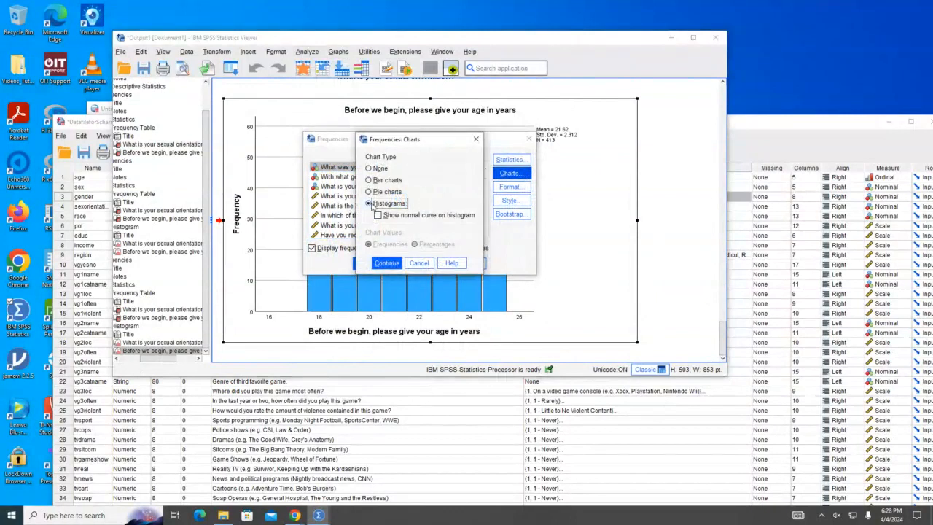
click(387, 262)
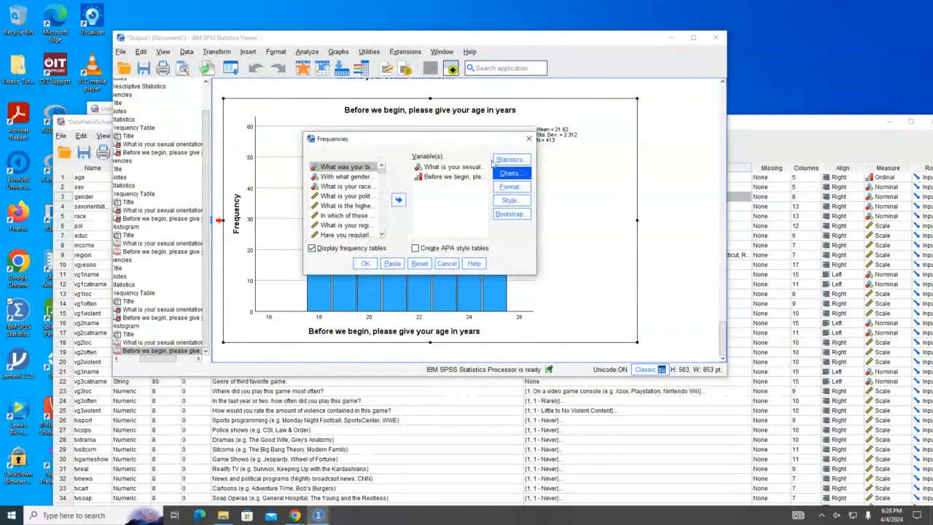
click(518, 161)
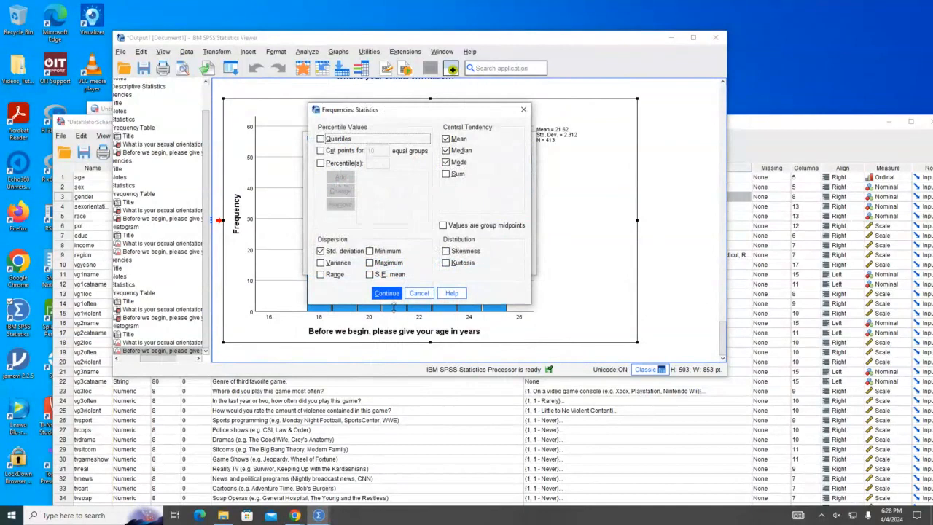
click(386, 293)
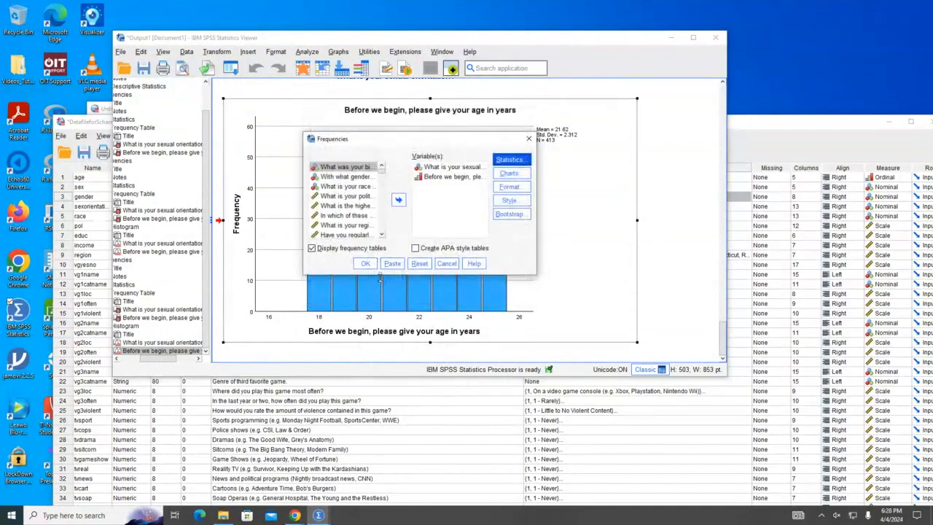
- Run the Frequencies analysis without charts and review the statistics and frequency tables for sexual orientation and age
click(361, 265)
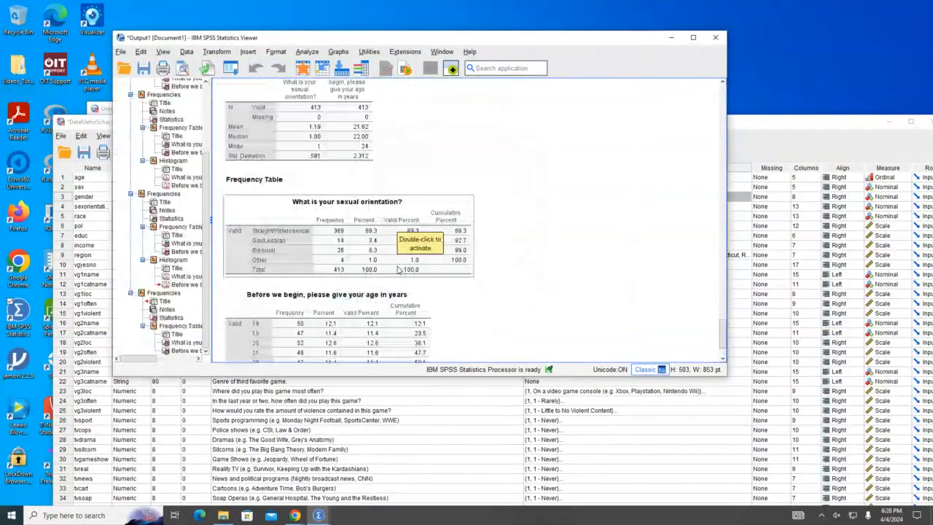
scroll(398, 270, down, 2)
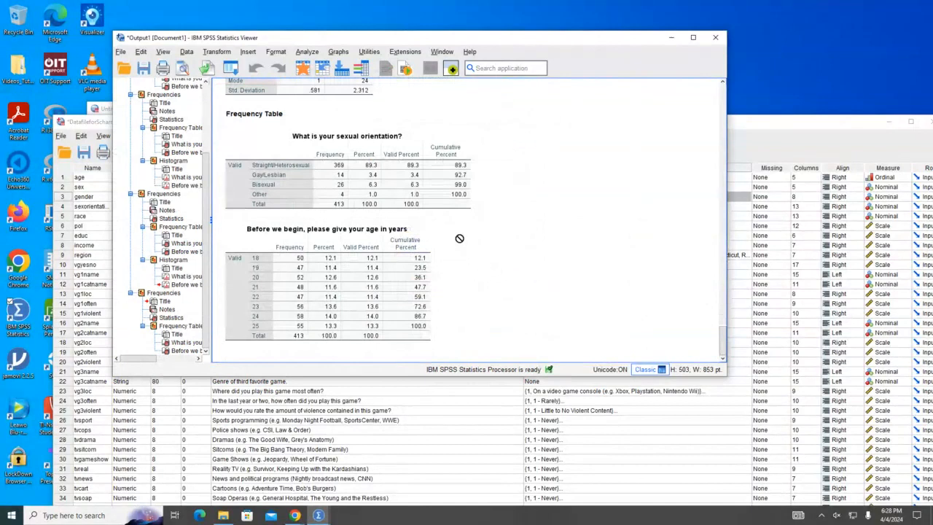
click(323, 165)
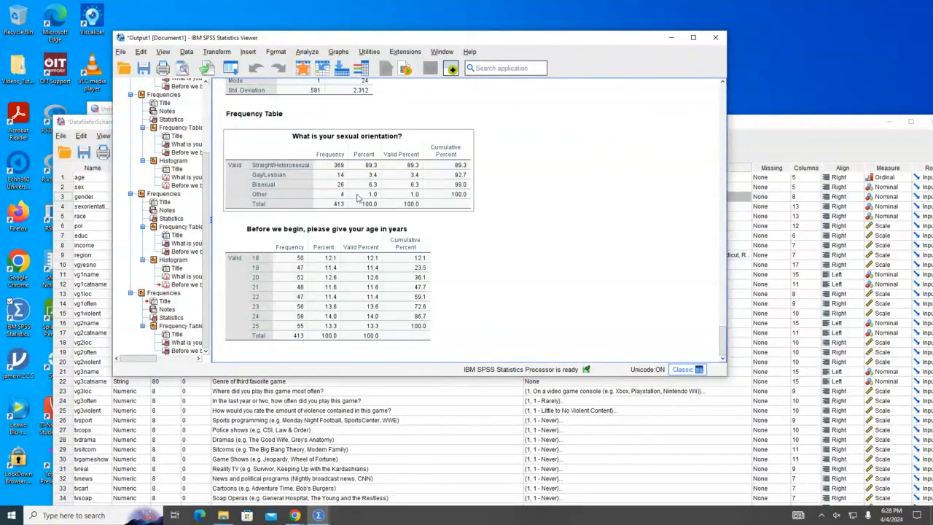
scroll(430, 169, up, 4)
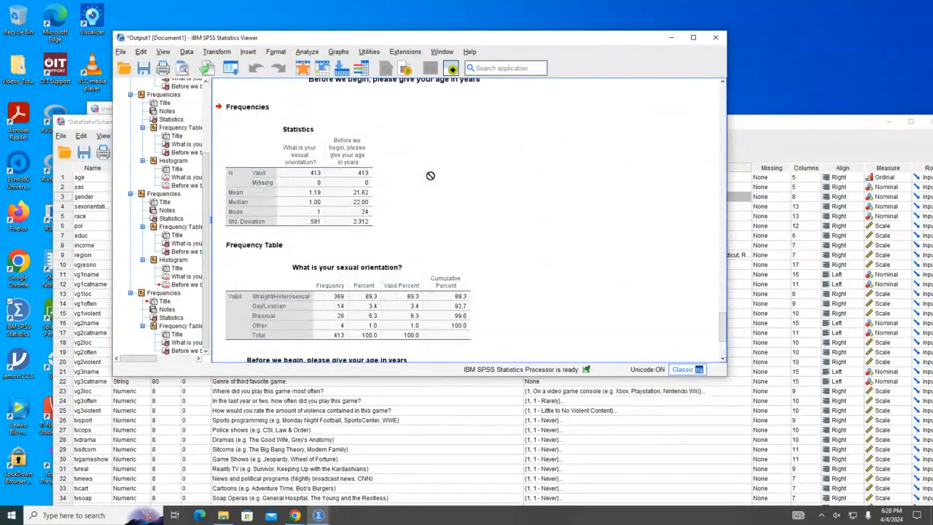
click(323, 162)
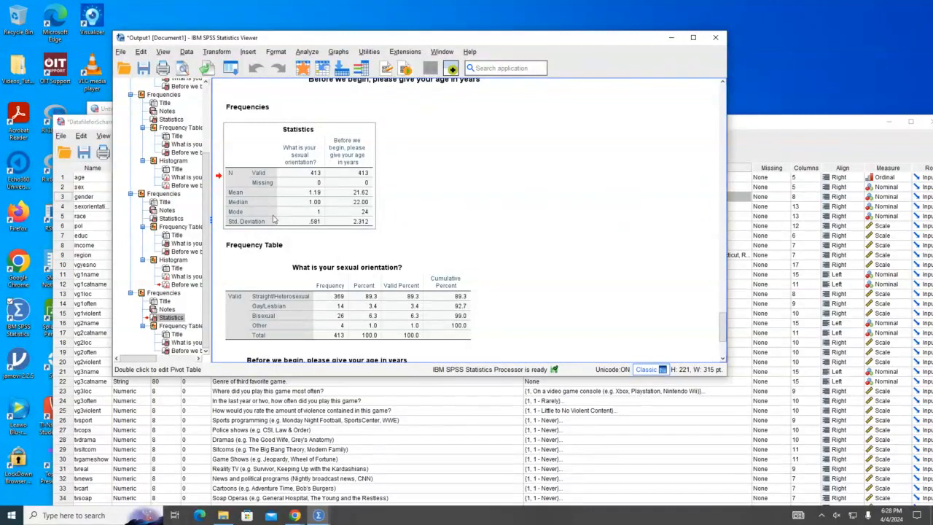
drag(366, 219, 300, 194)
scroll(300, 193, down, 1)
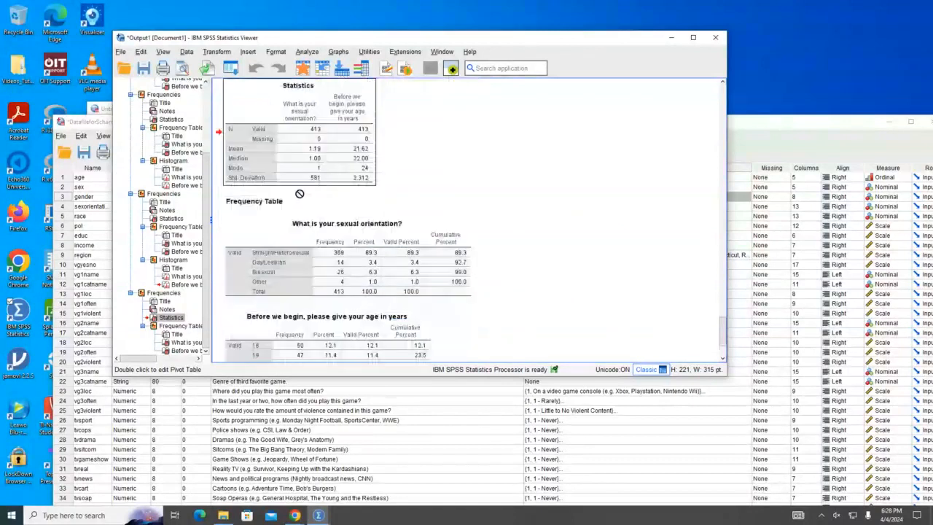
scroll(300, 194, down, 2)
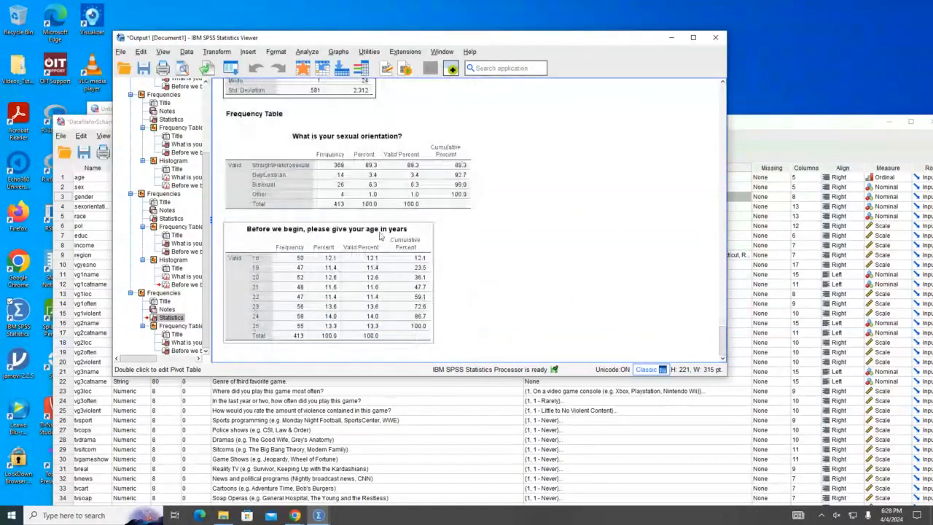
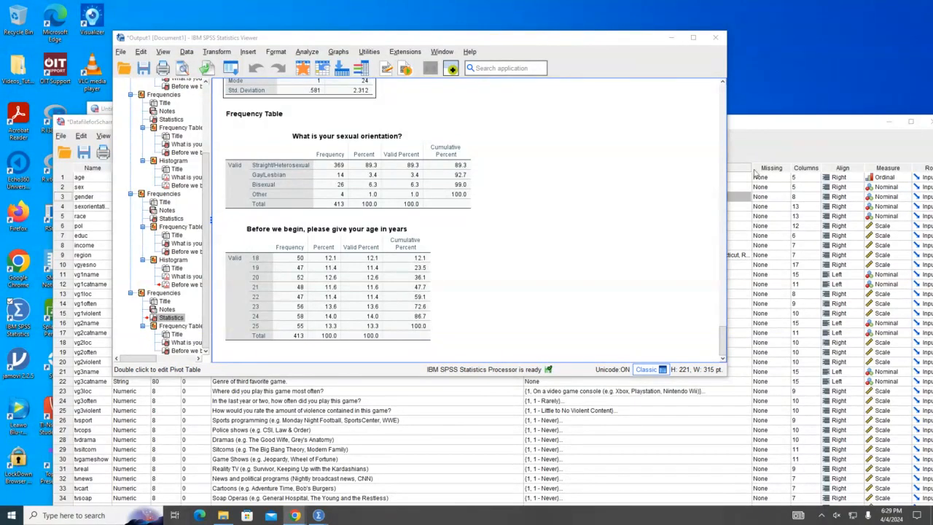
- Look through the frequency tables and histograms in the output document
click(800, 121)
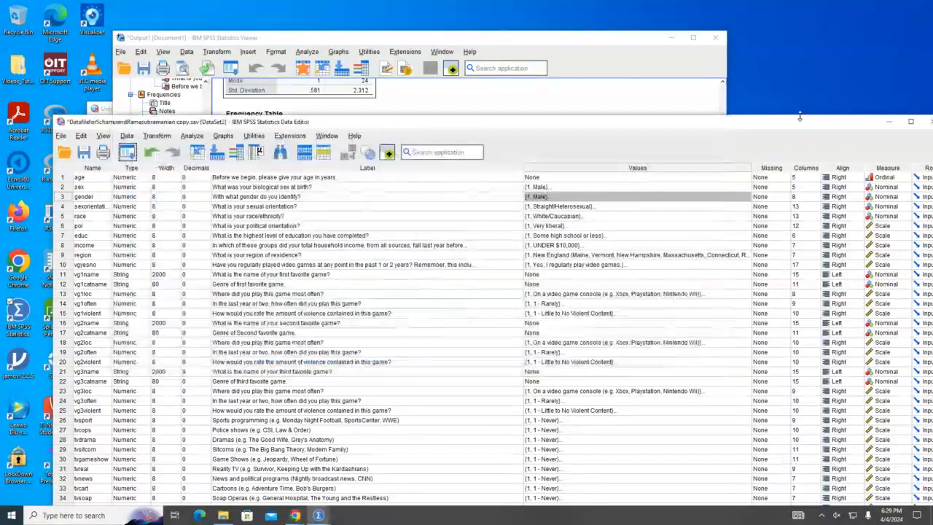
click(554, 34)
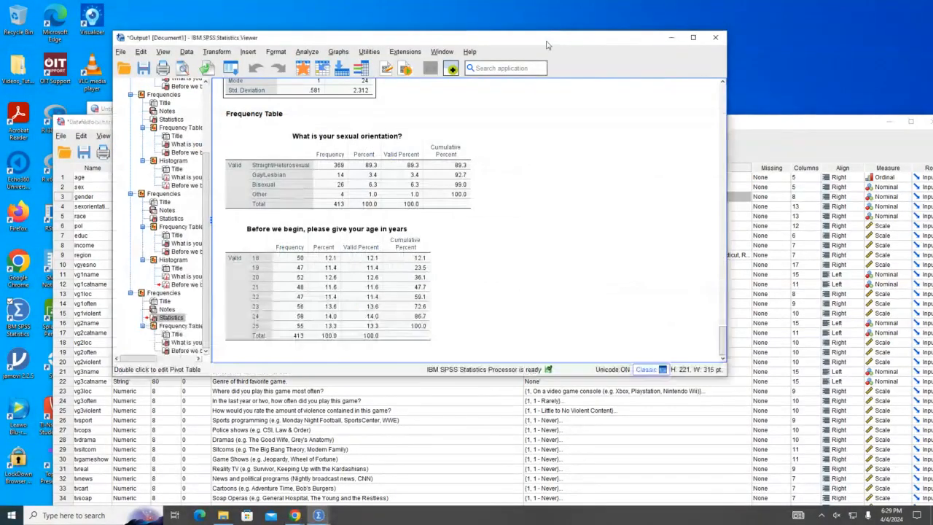
mouse_move(548, 45)
mouse_down()
mouse_move(518, 20)
mouse_move(499, 38)
mouse_move(514, 59)
mouse_move(625, 83)
mouse_move(593, 95)
mouse_move(553, 62)
mouse_up()
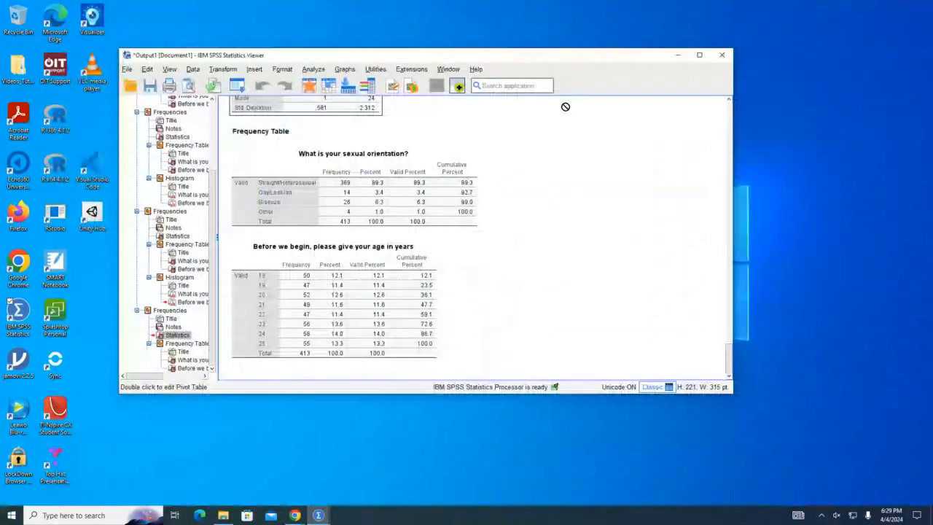
scroll(442, 281, down, 10)
scroll(404, 238, up, 10)
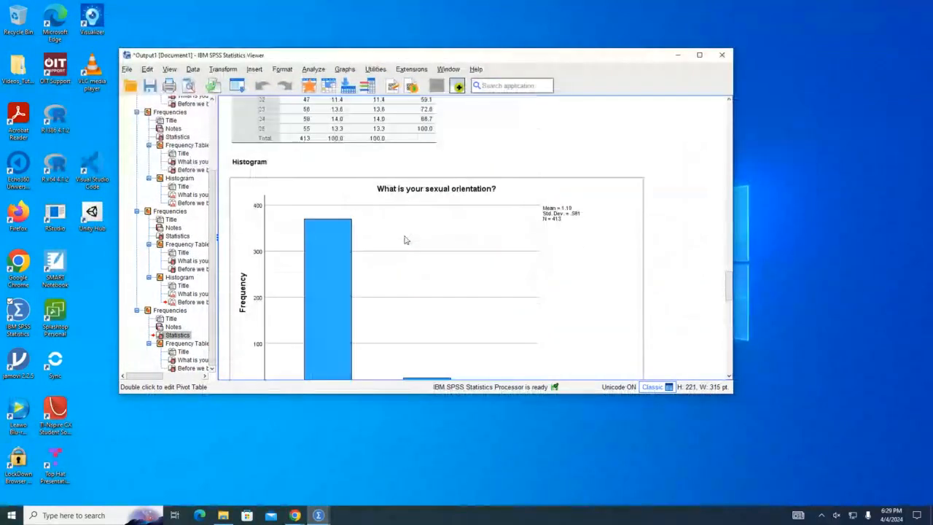
scroll(409, 233, down, 5)
- Bring the survey dataset's Data Editor window to the front and move it so the whole variable grid fits on screen
click(319, 515)
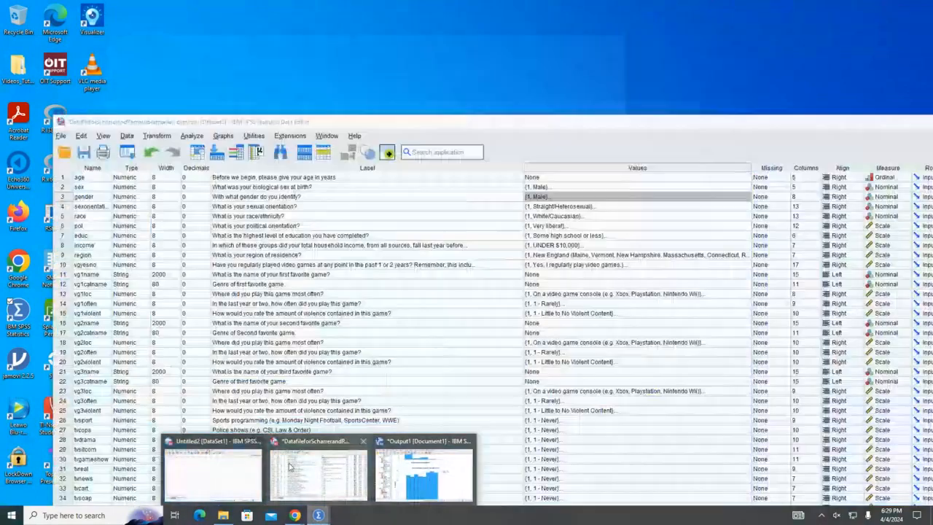
click(290, 466)
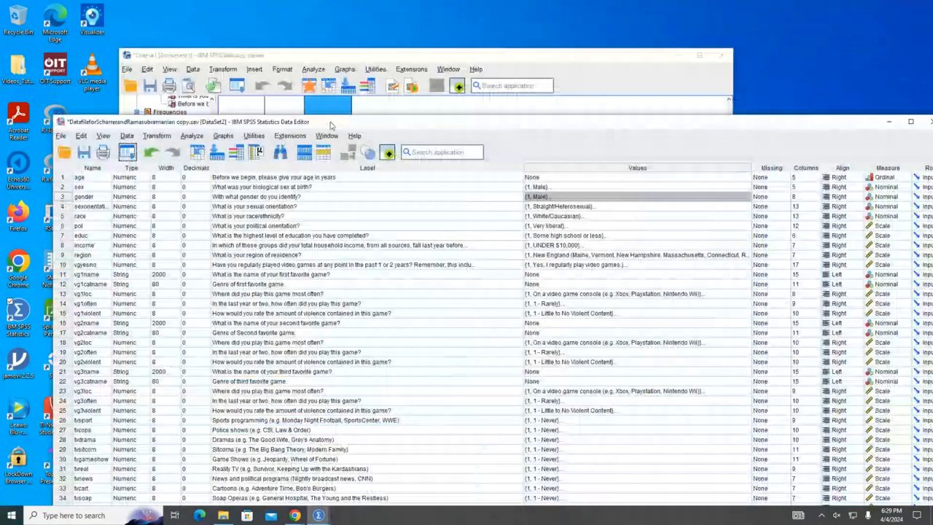
drag(331, 125, 287, 39)
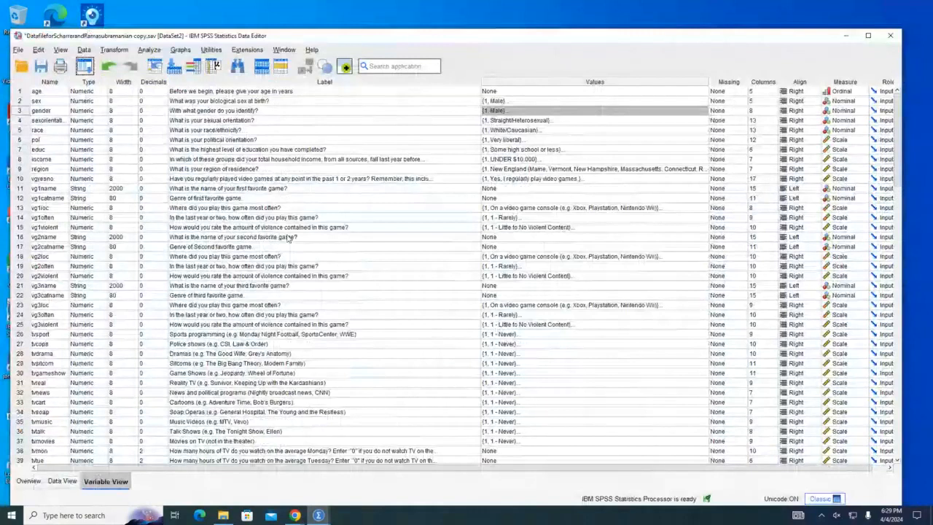
- Examine the dataset's overview and the case values across its variables in Data View
click(64, 481)
click(102, 482)
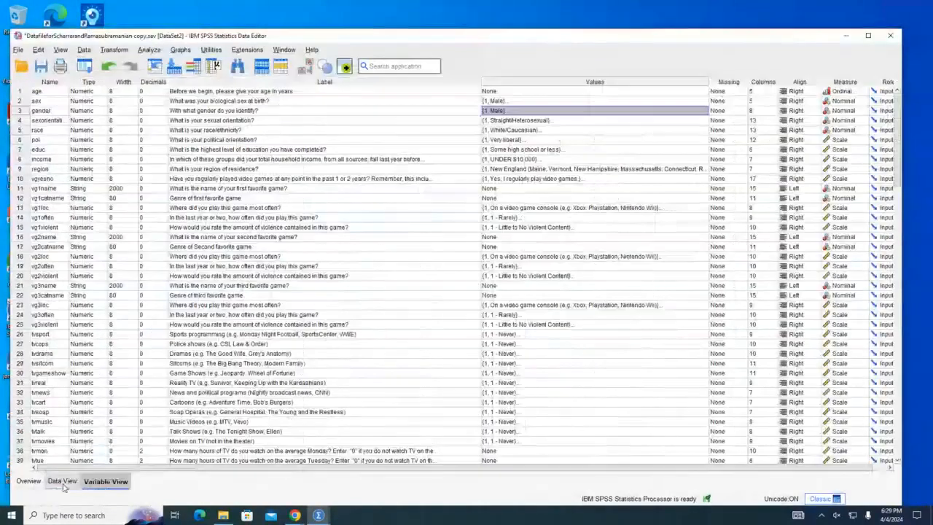
click(64, 481)
click(29, 483)
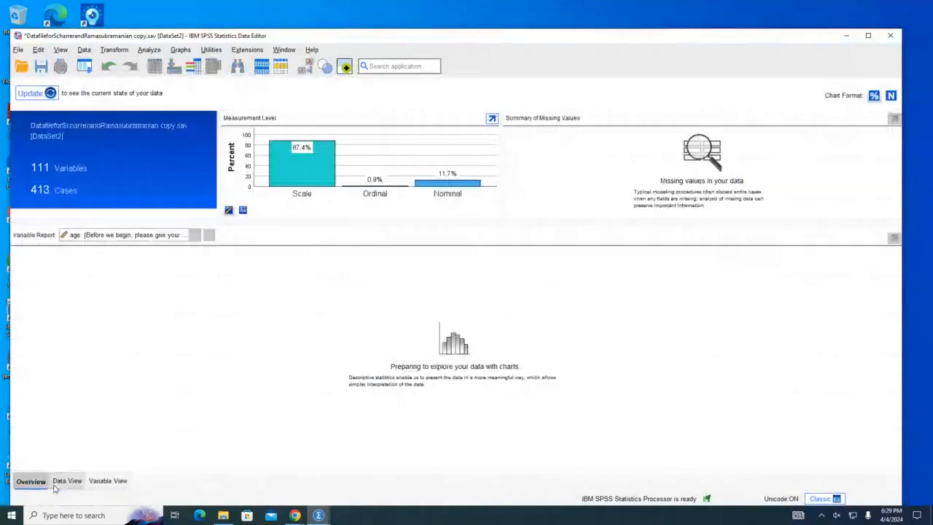
click(64, 482)
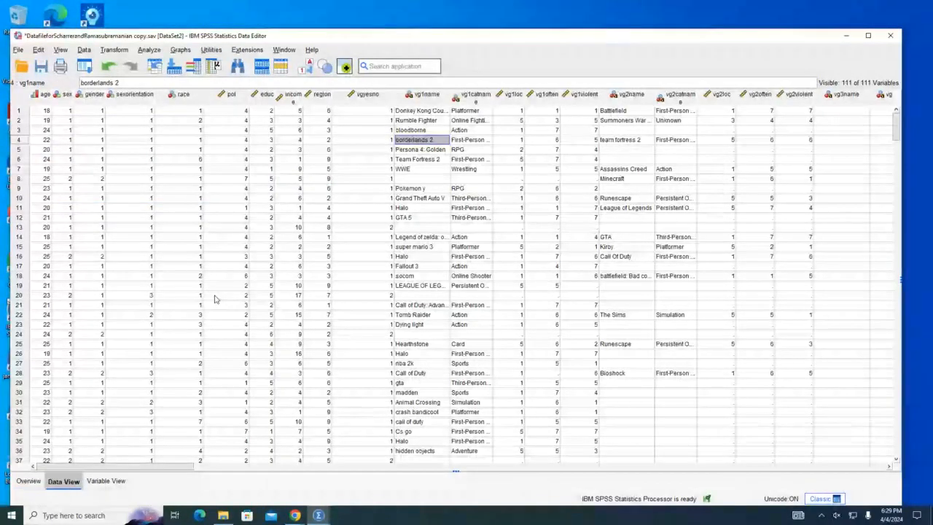
click(364, 149)
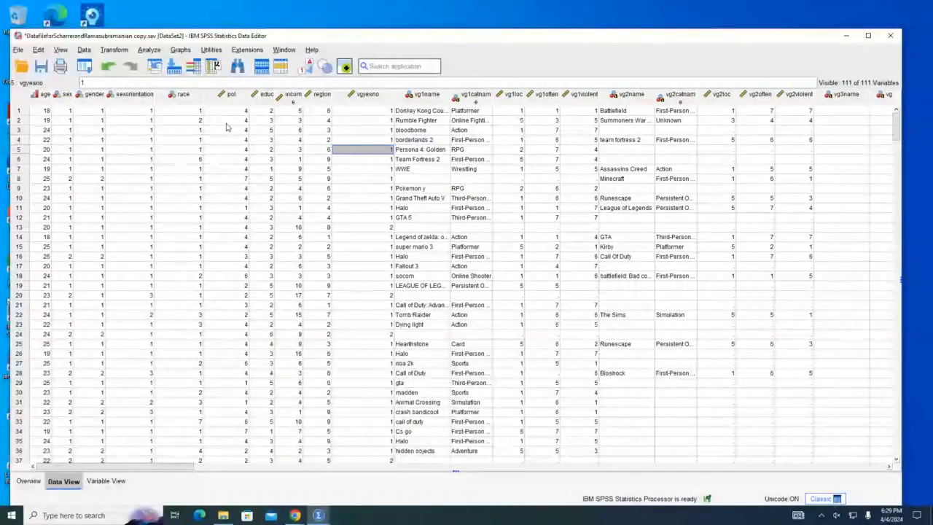
click(294, 515)
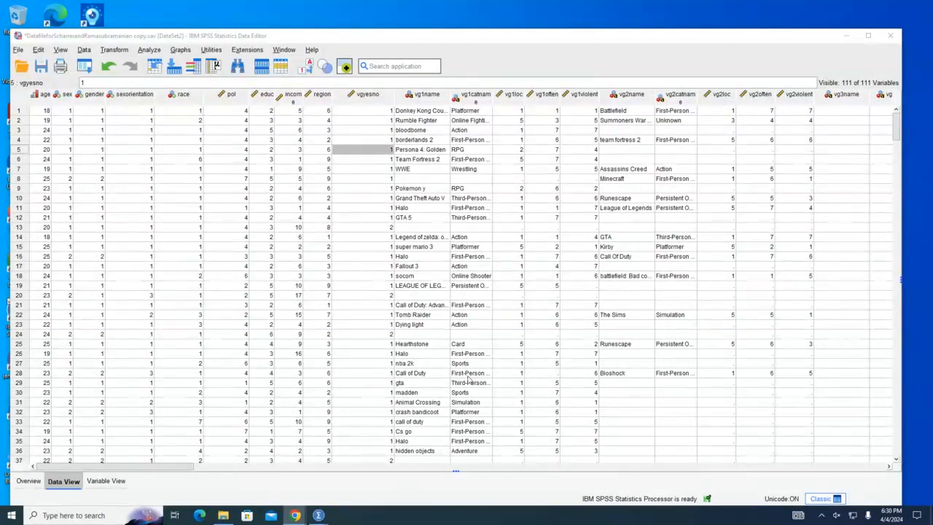
drag(145, 470, 325, 476)
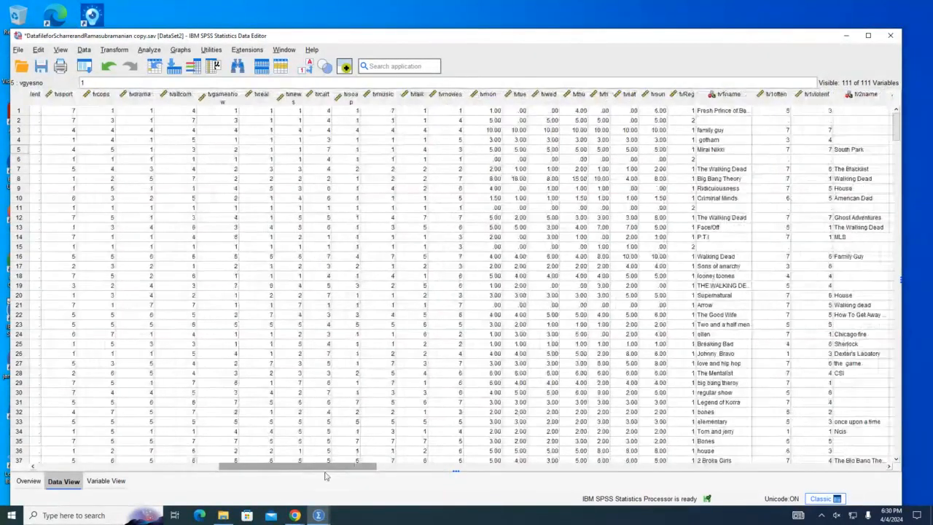
- Examine the complete list of variables and their labels in Variable View
click(106, 481)
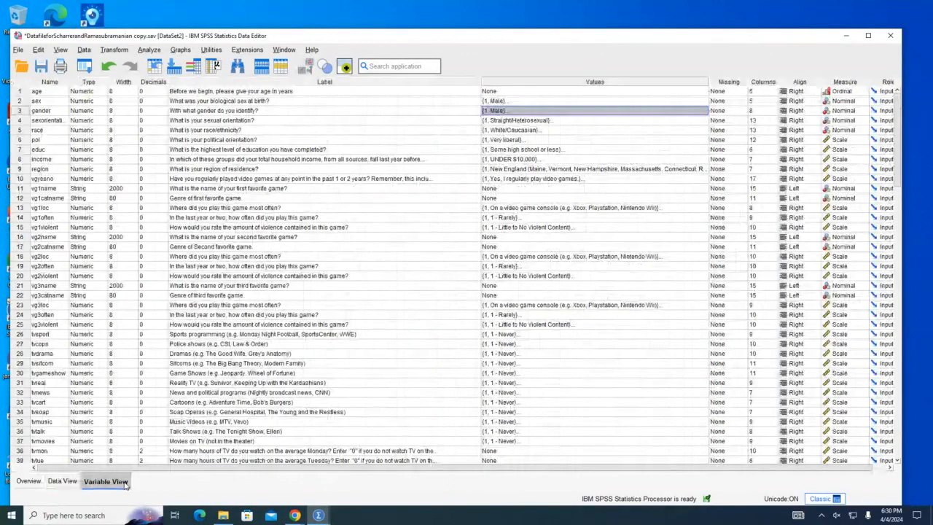
scroll(107, 230, down, 5)
scroll(107, 229, down, 12)
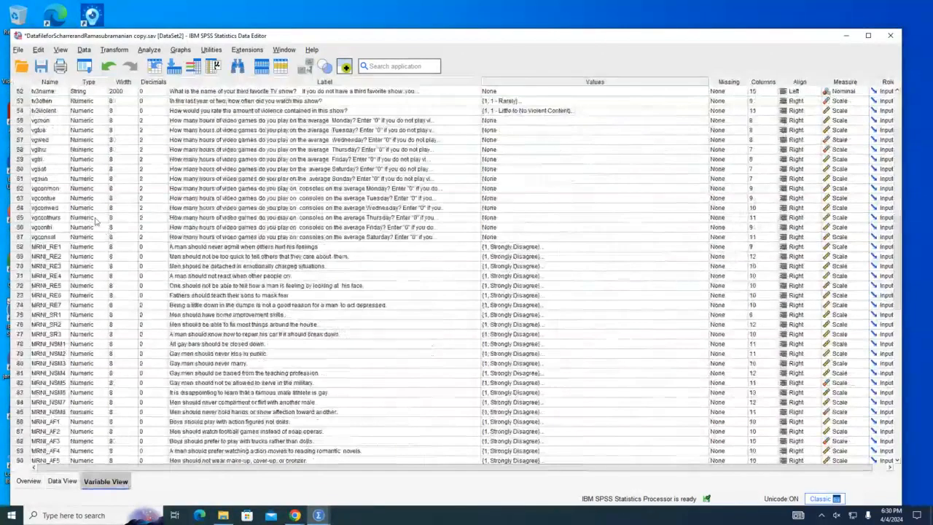
scroll(95, 223, down, 15)
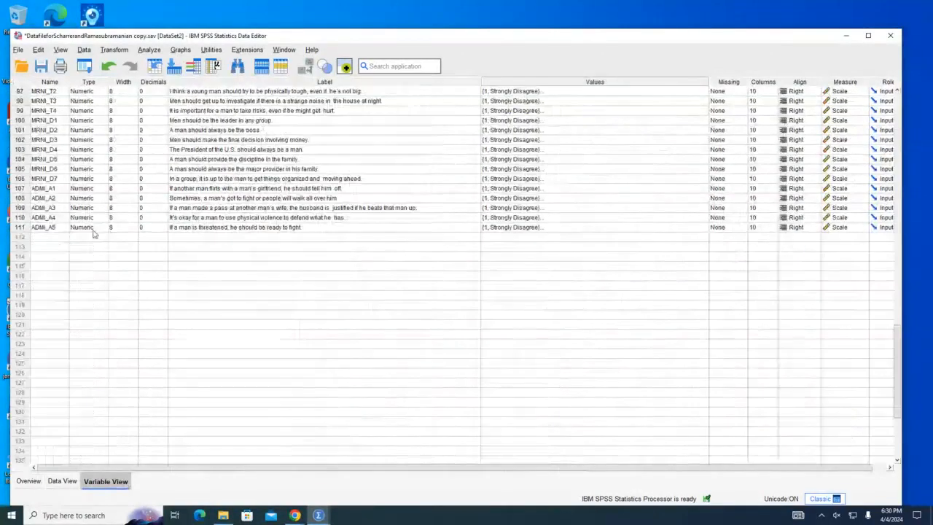
scroll(94, 238, up, 14)
scroll(94, 242, up, 15)
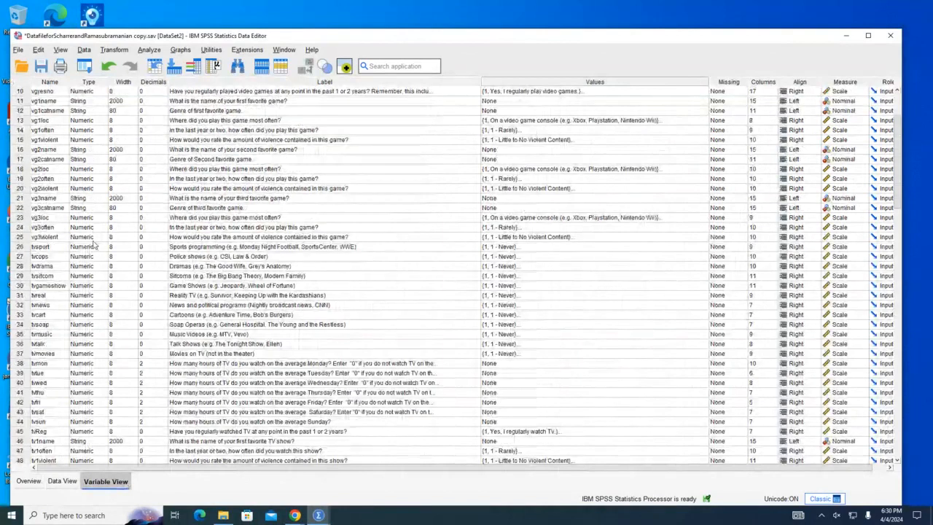
scroll(94, 246, up, 3)
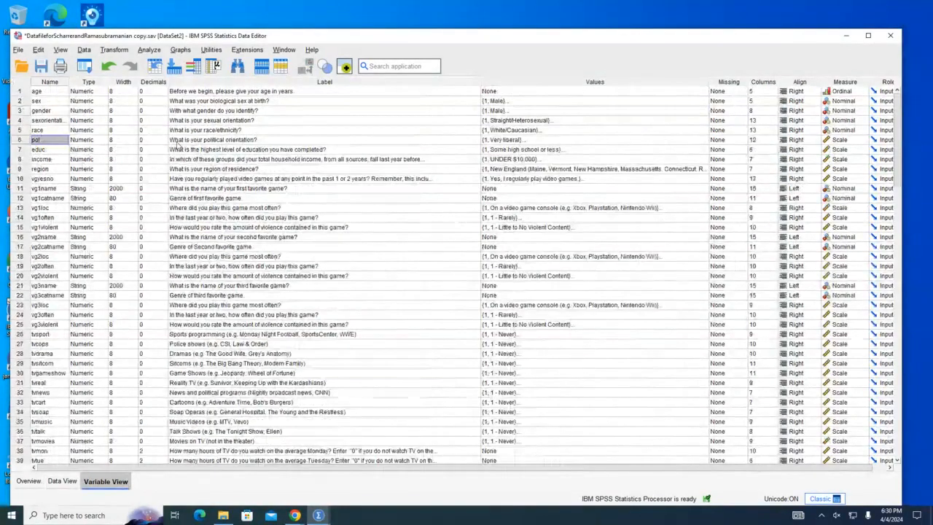
- Check the value labels defined for the political orientation variable pol, leaving them as they are
click(291, 140)
click(686, 140)
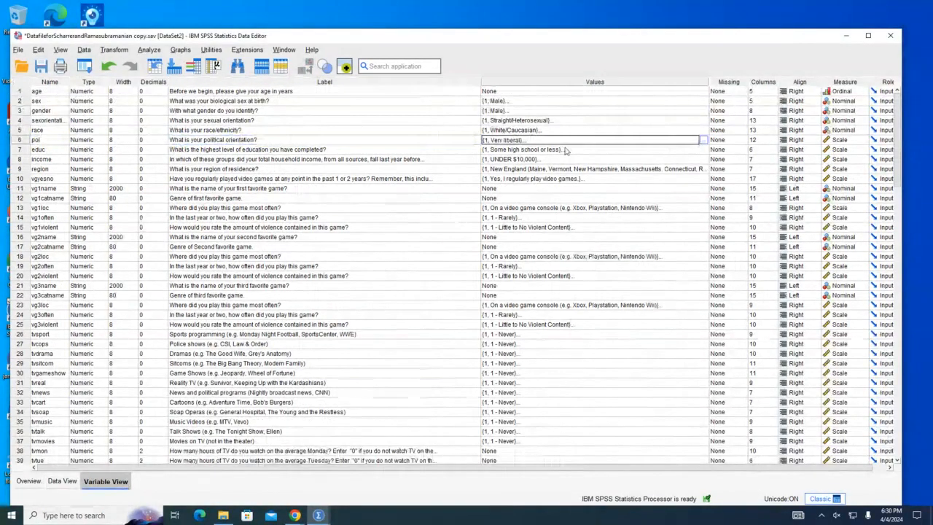
click(703, 140)
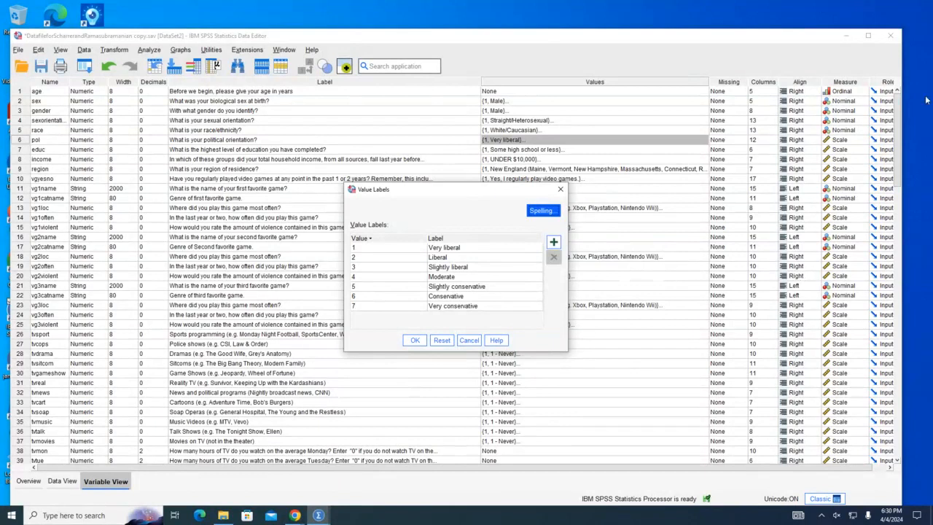
click(561, 190)
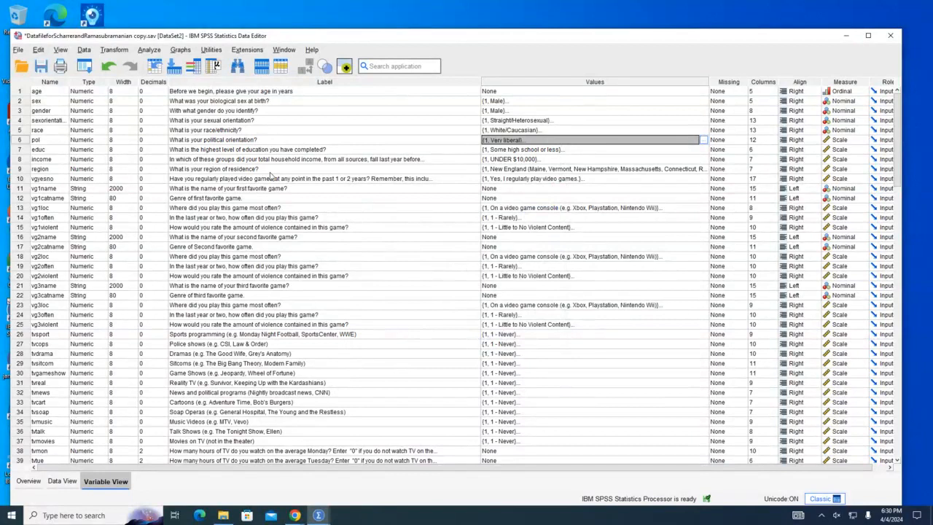
- Start Recode into Different Variables and add the political orientation variable pol as the input variable
click(114, 51)
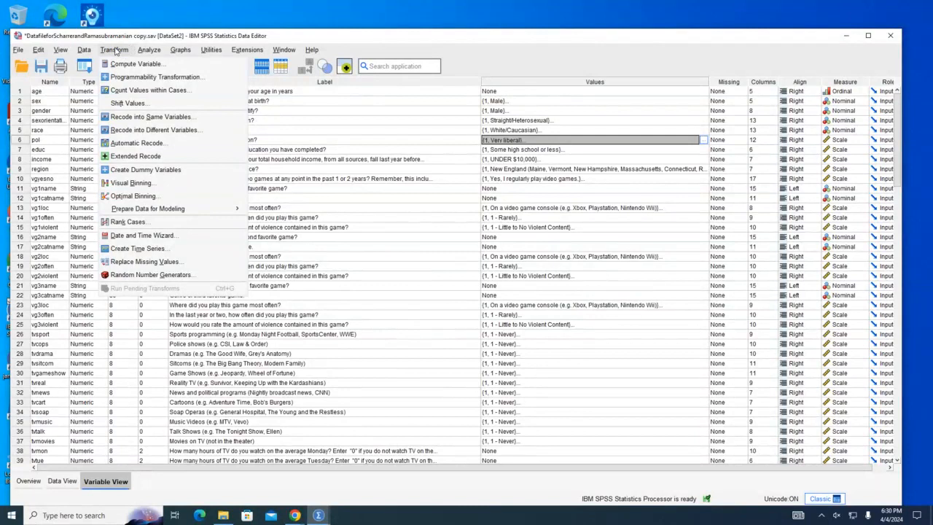
click(195, 131)
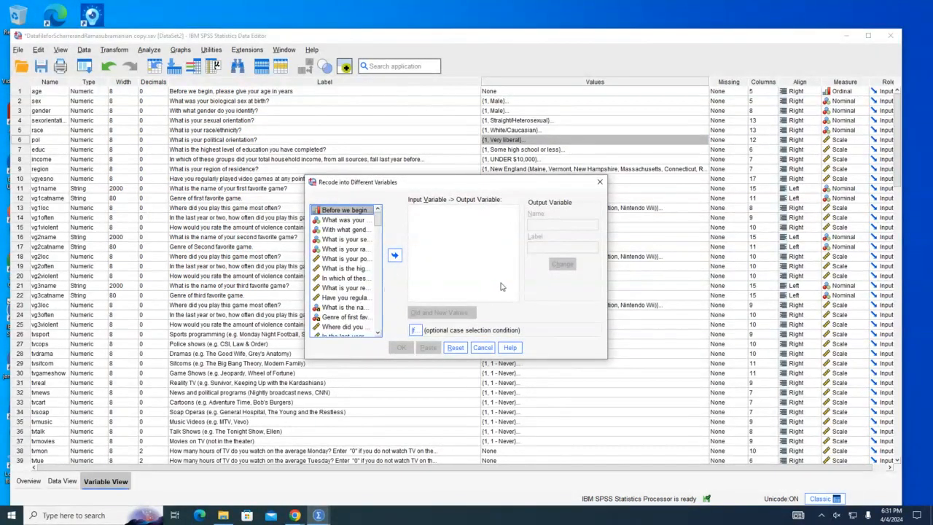
drag(606, 275, 860, 274)
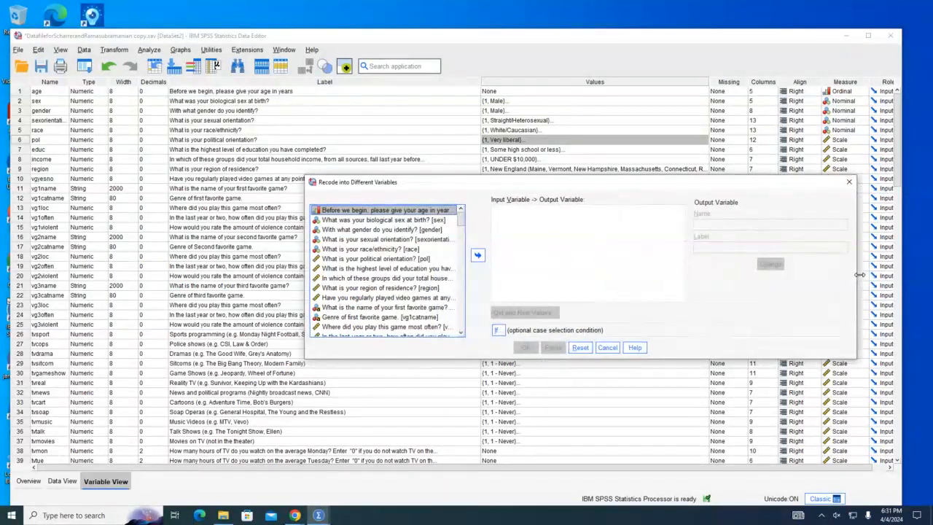
click(403, 260)
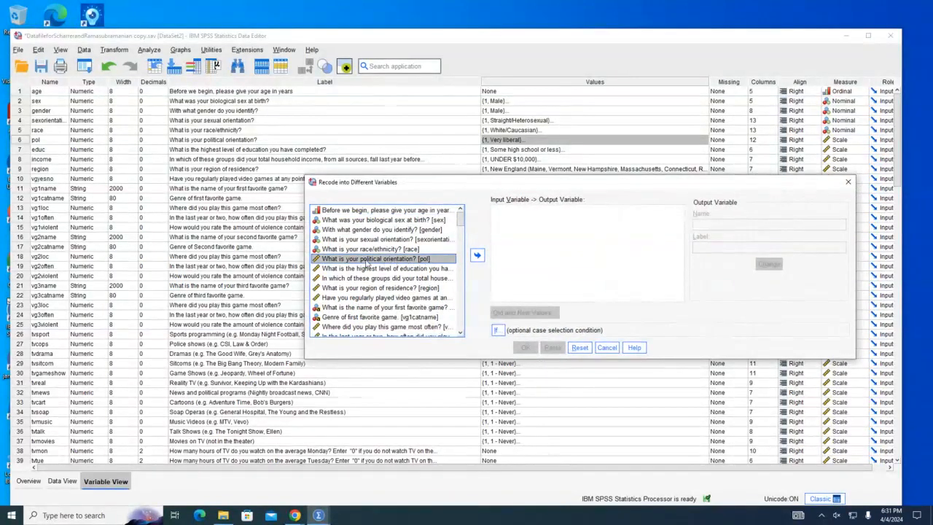
click(476, 254)
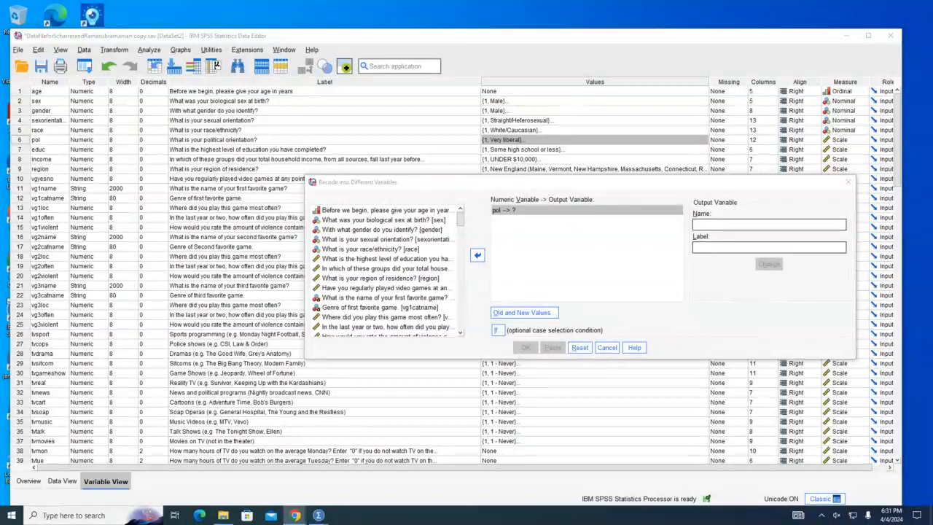
- Name the output variable pol_recode, label it "Recoded Pol Ideology" and assign it to pol
click(707, 226)
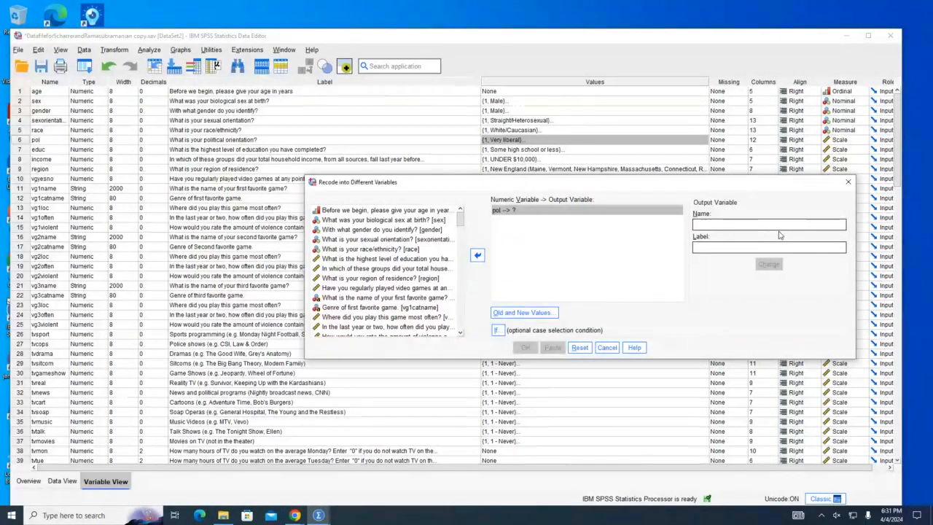
text(pol_re)
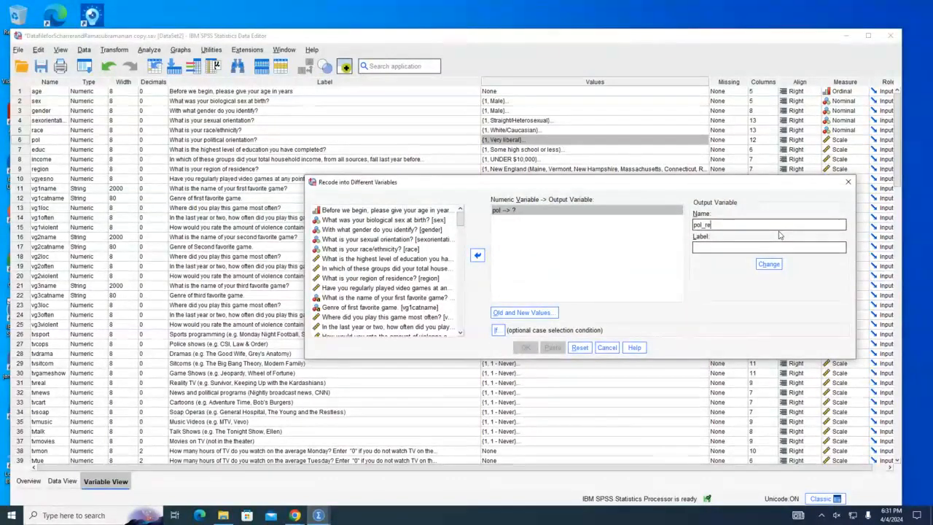
text(ca)
text(ode)
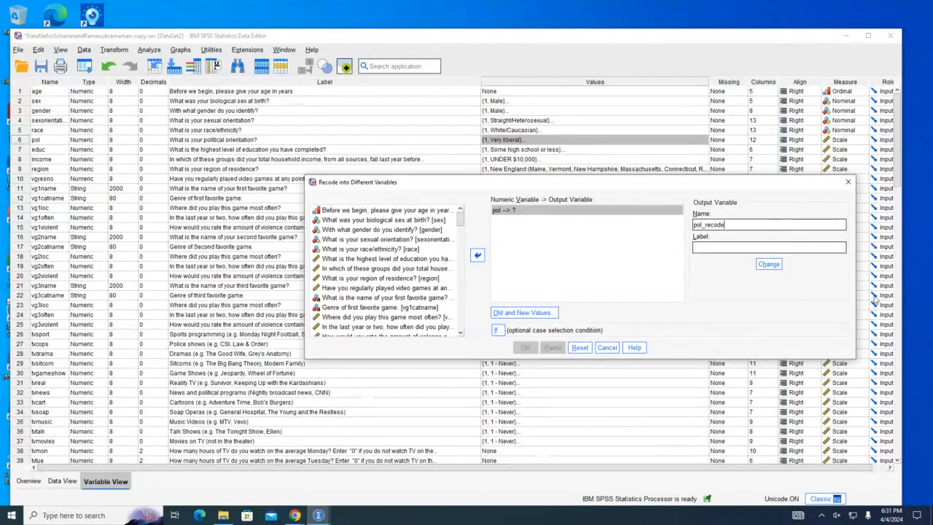
click(805, 248)
text(Recoded )
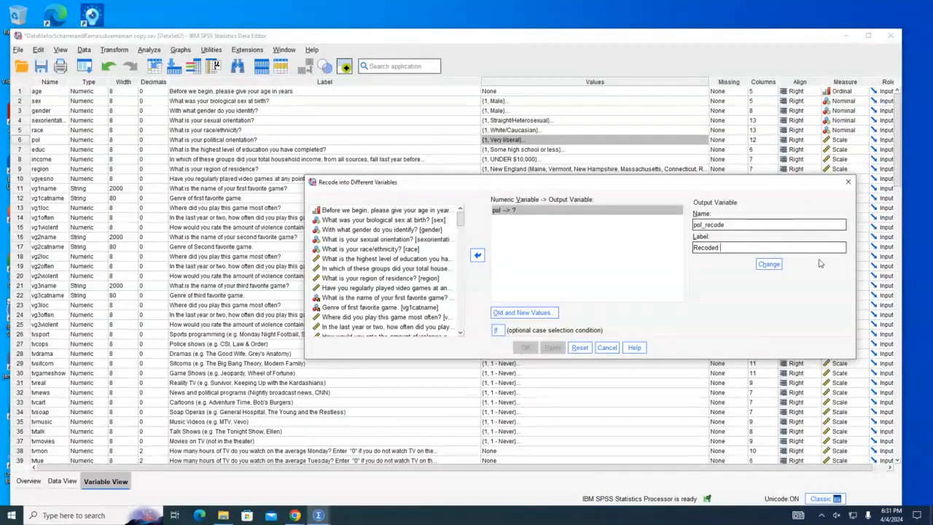
text(Pol Ideology)
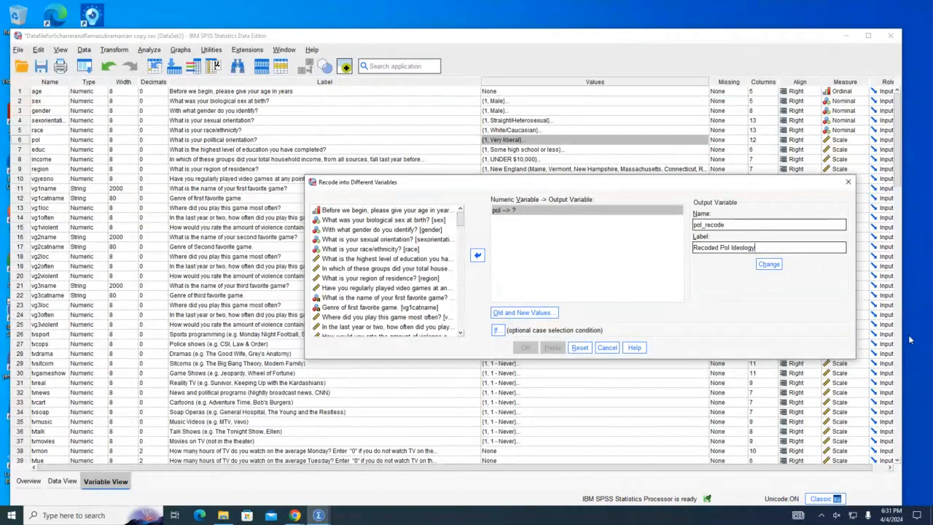
click(775, 264)
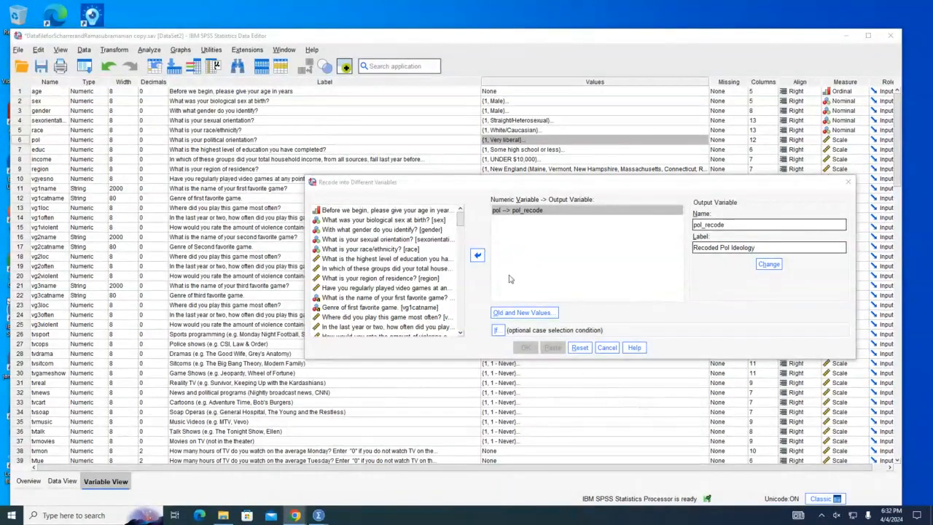
- Define the old and new values for the recode, adding a rule that keeps system-missing as system-missing
click(525, 314)
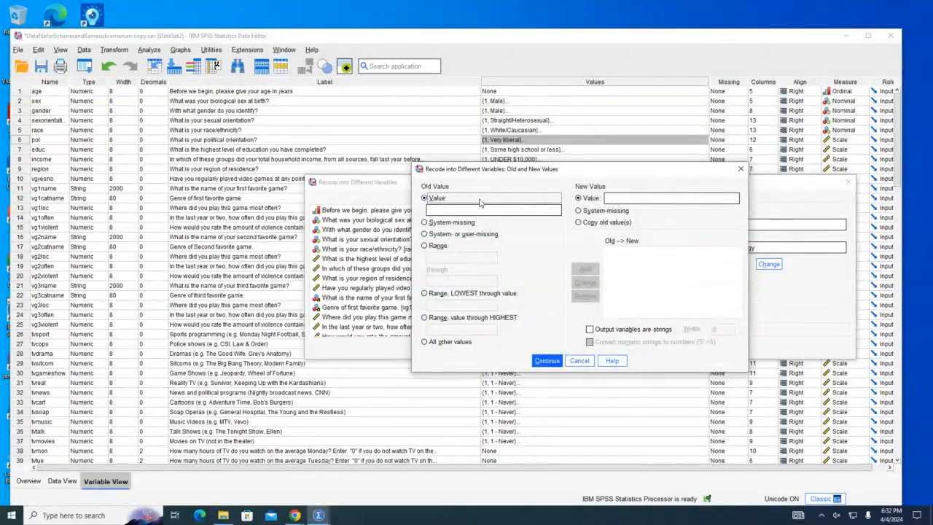
click(624, 195)
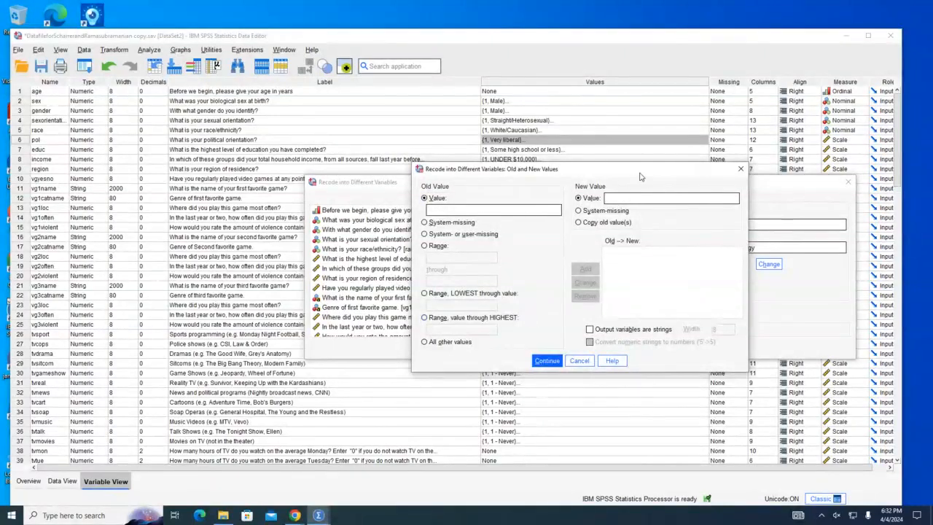
drag(643, 169, 619, 149)
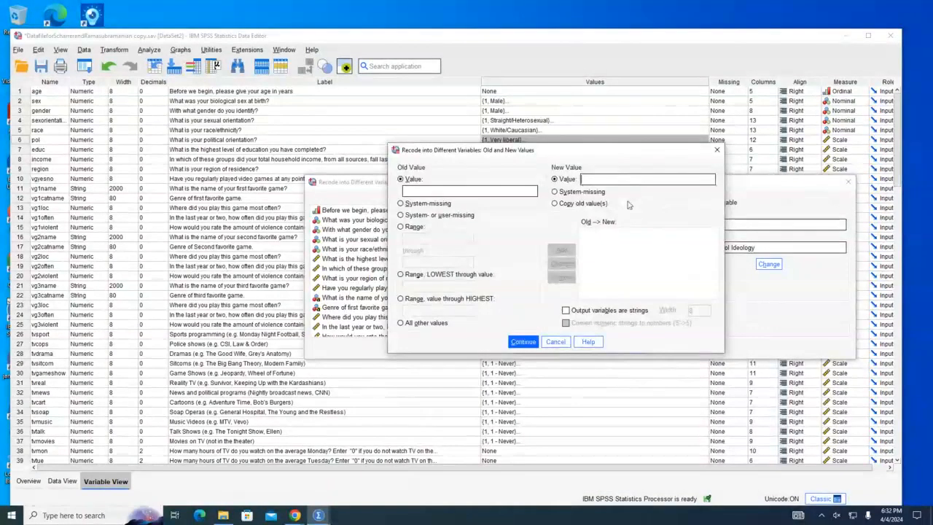
text(1)
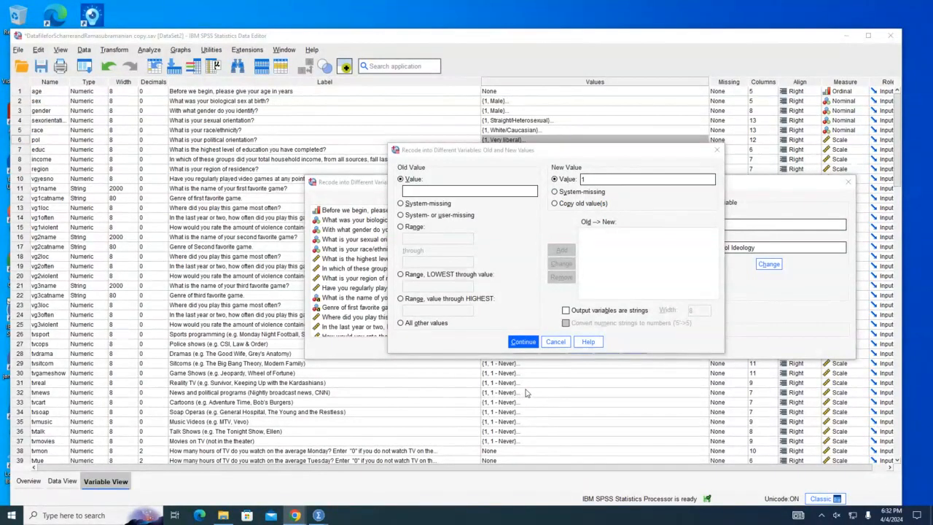
click(560, 192)
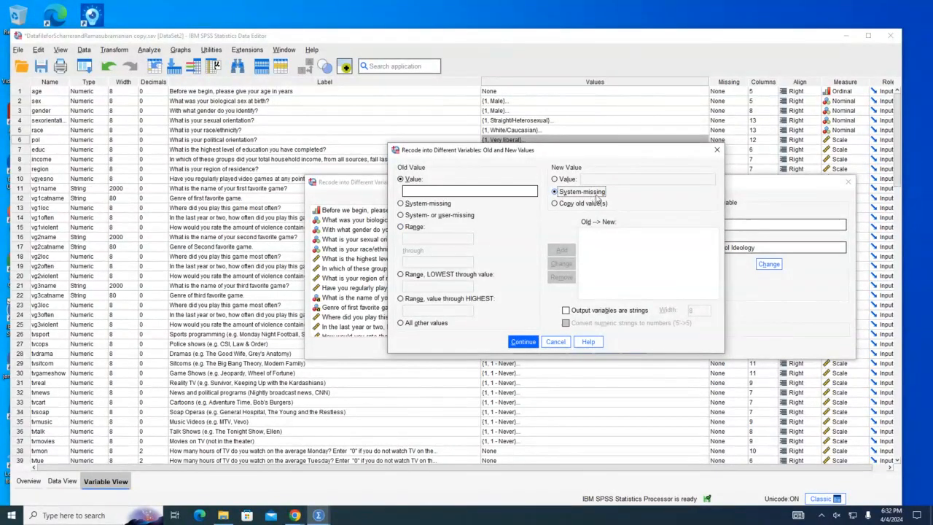
click(408, 203)
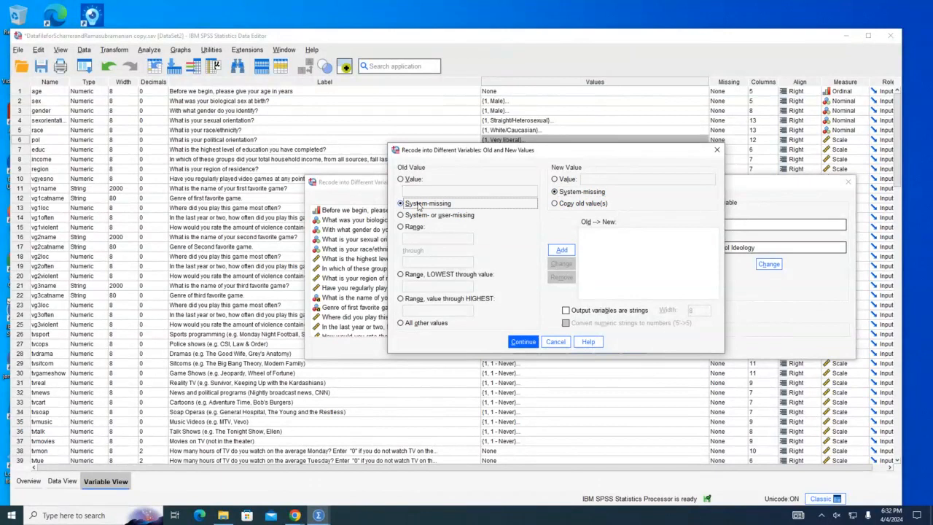
click(562, 251)
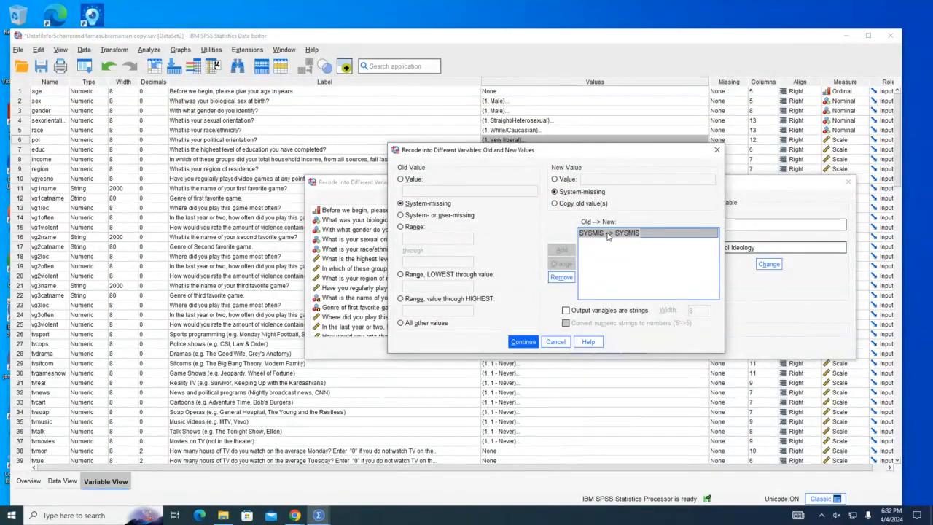
- Add a recode rule that maps old value 1 to new value 1
click(410, 180)
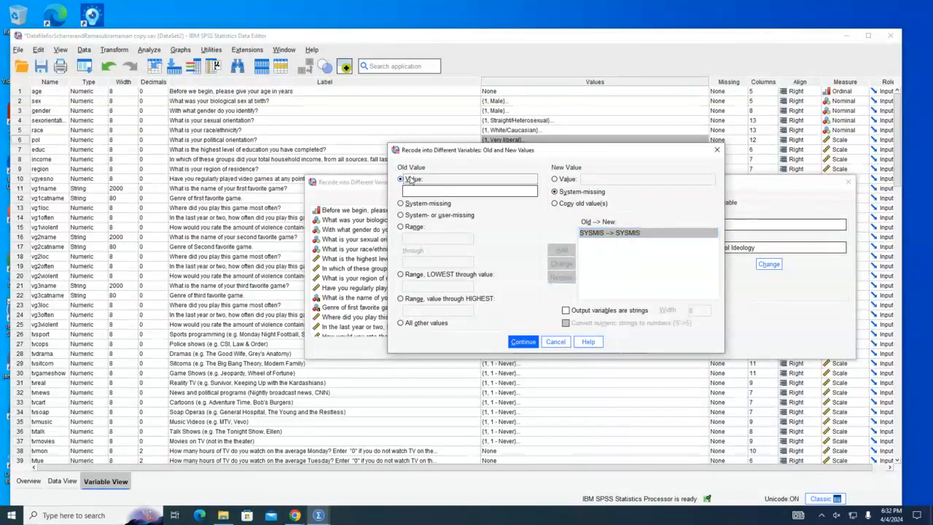
text(1)
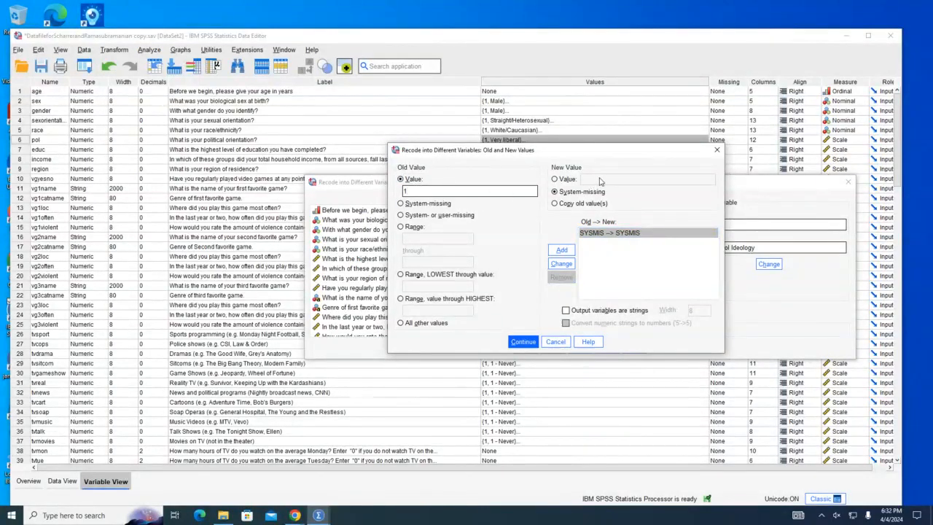
click(556, 180)
text(1)
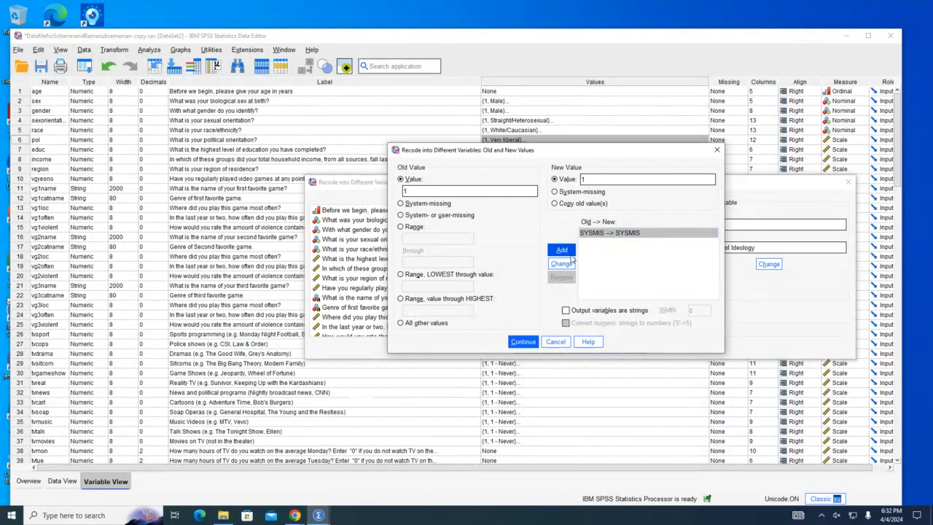
click(561, 250)
click(595, 243)
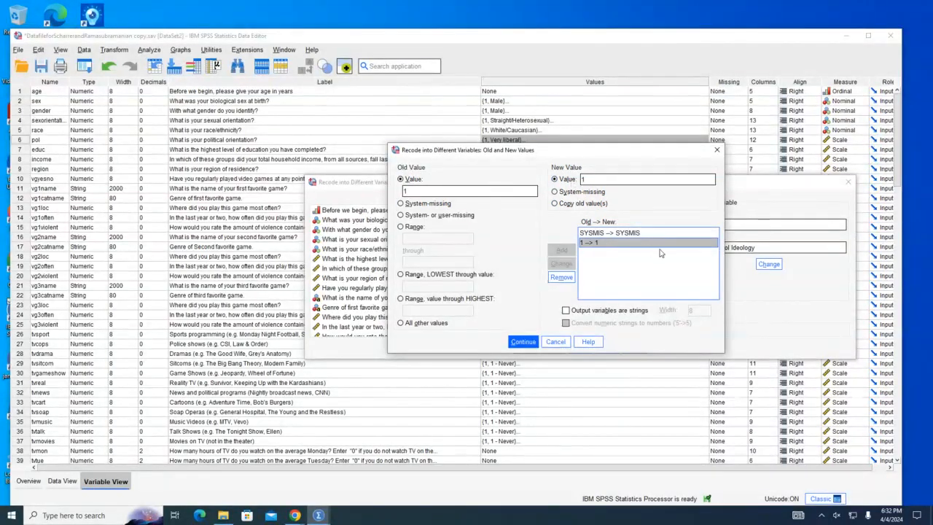
- Add a recode rule that maps old value 2 to new value 1
click(503, 182)
click(496, 189)
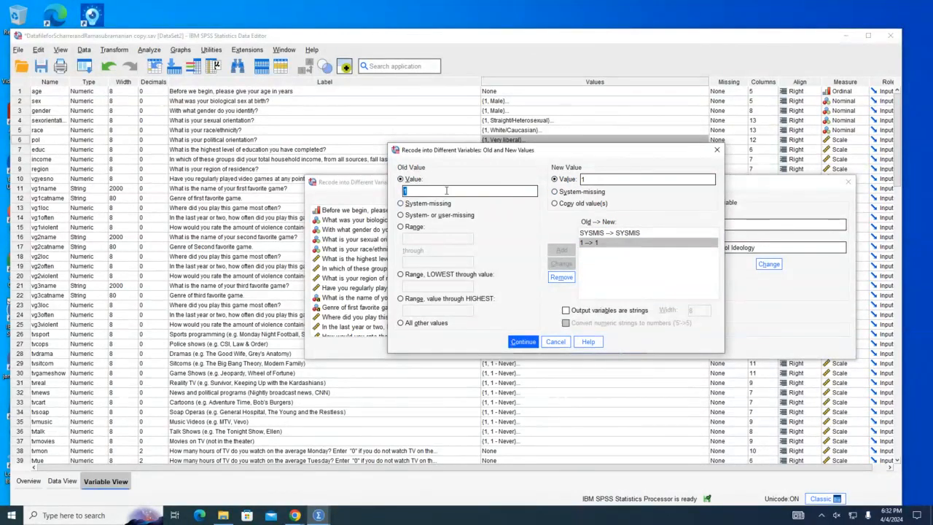
text(2)
click(611, 180)
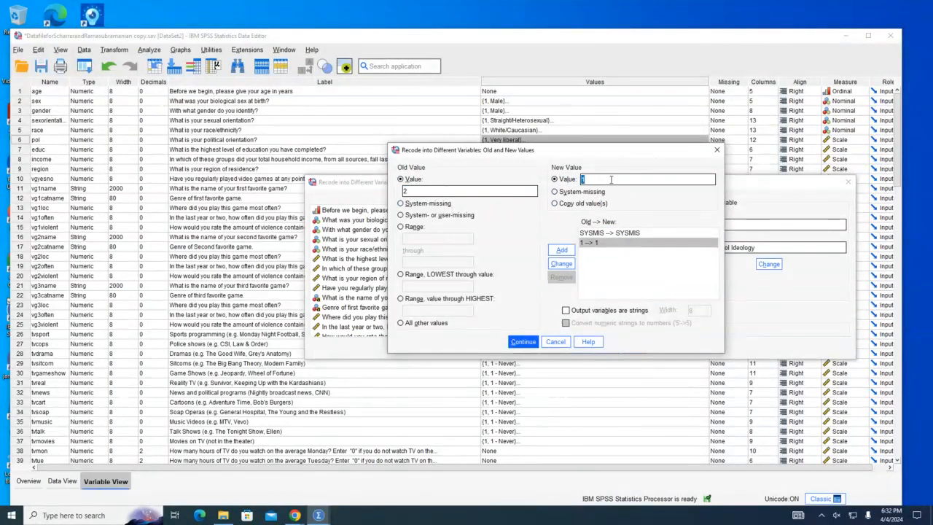
click(562, 249)
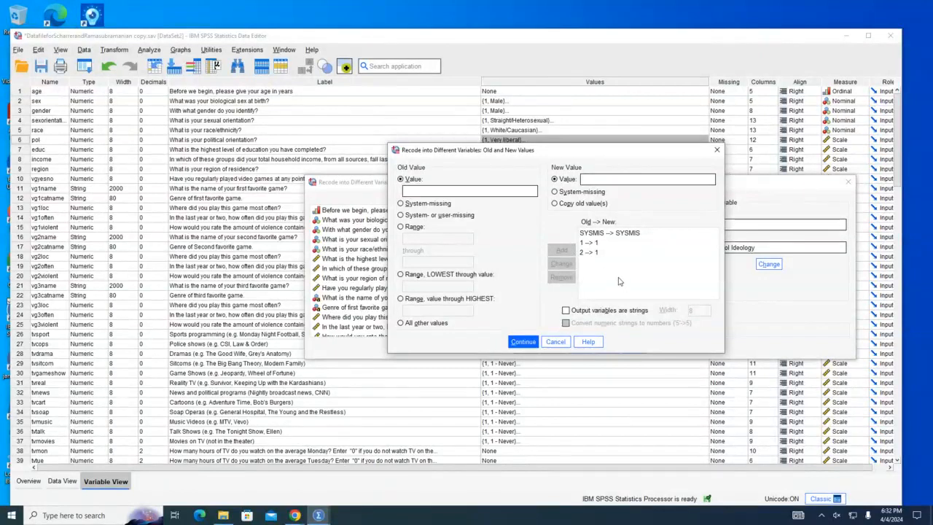
click(426, 189)
text(3)
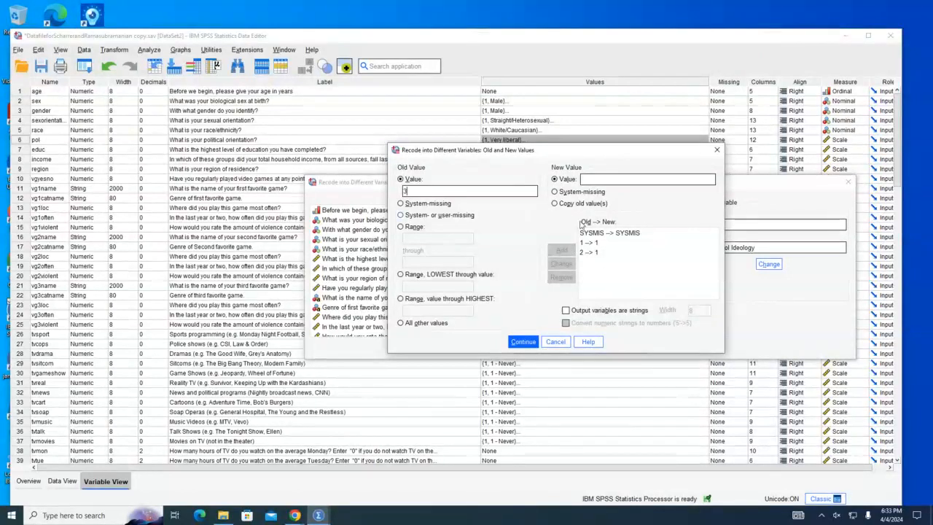
click(633, 180)
text(1)
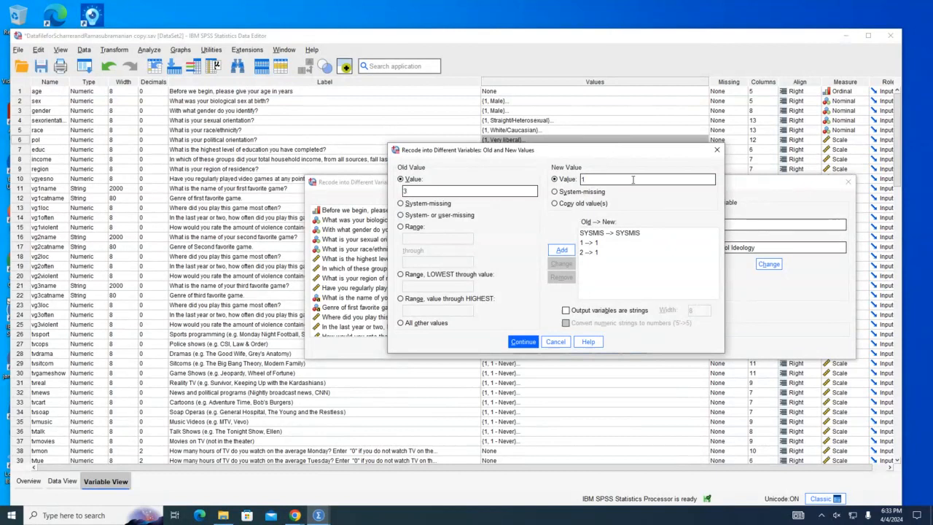
key(Return)
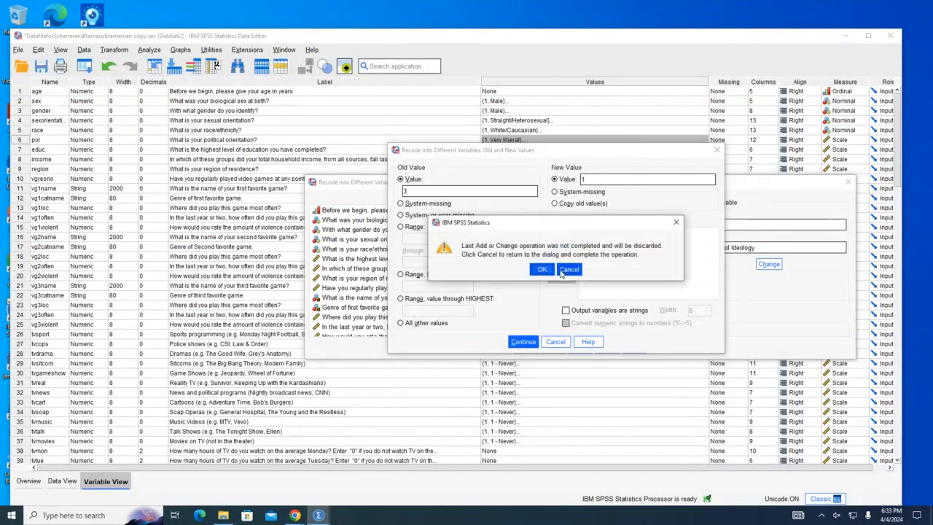
click(543, 269)
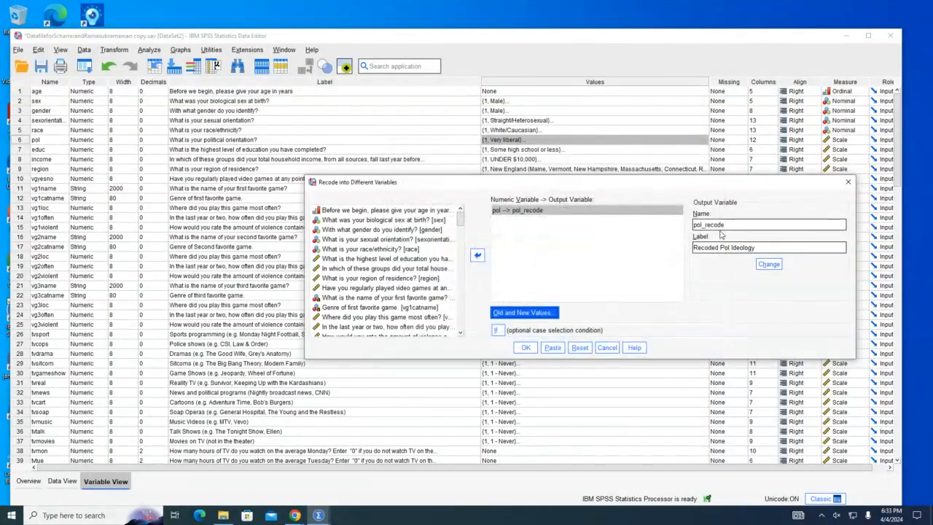
click(524, 312)
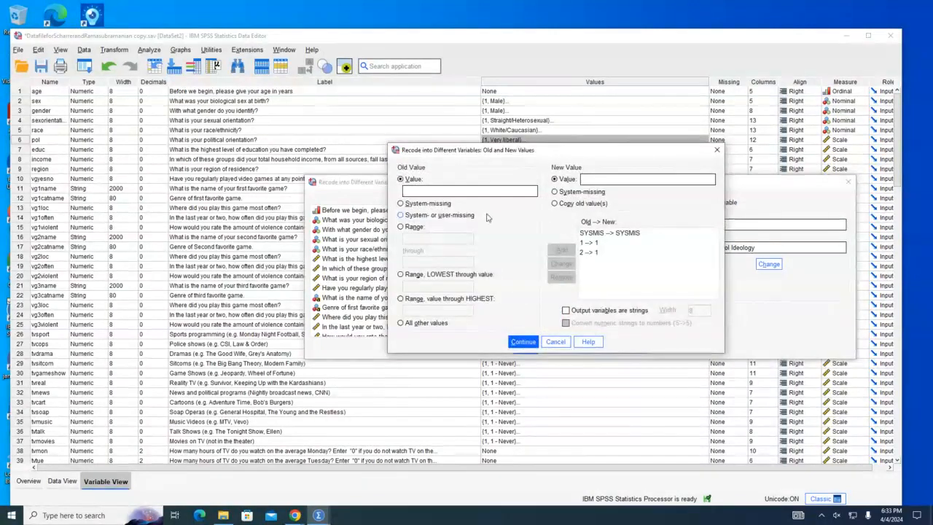
- Add recode rules that map old value 3 to new value 1 and old value 4 to new value 2
text(3)
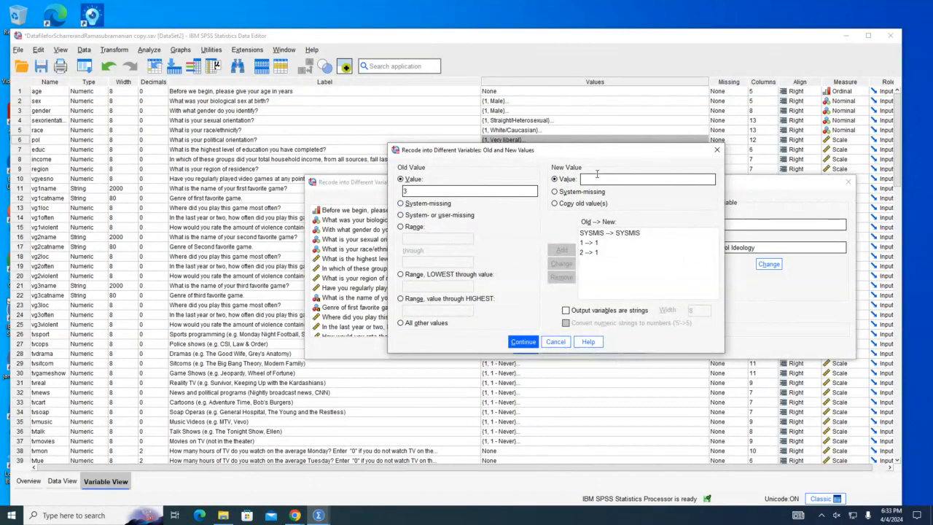
click(594, 179)
text(1)
click(561, 251)
text(2)
click(561, 251)
- Add recode rules that map old values 5, 6 and 7 each to new value 3
text(5)
text(3)
click(561, 250)
click(489, 190)
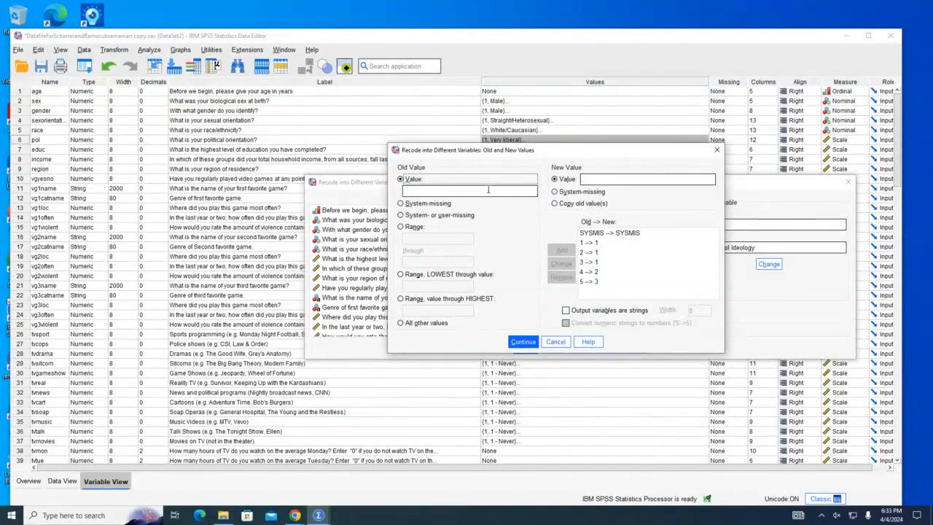
text(6)
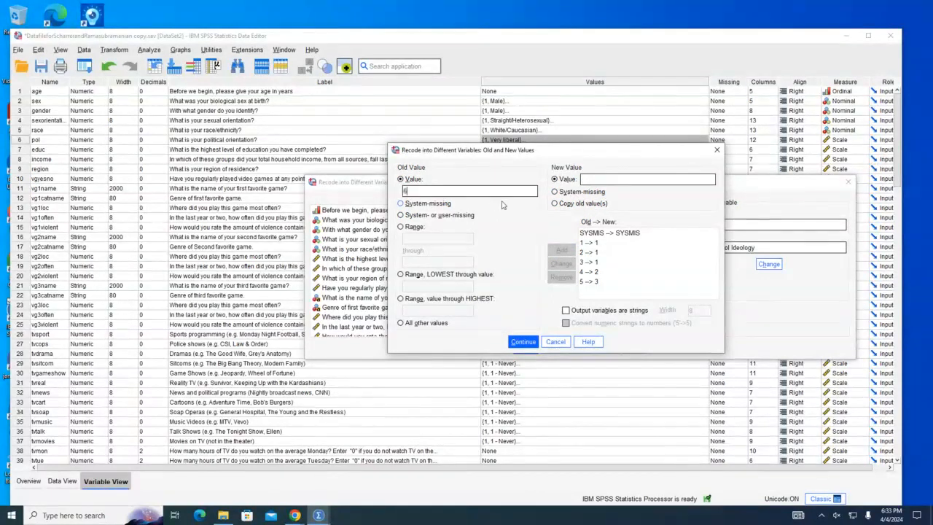
click(594, 179)
text(3)
click(562, 250)
text(3)
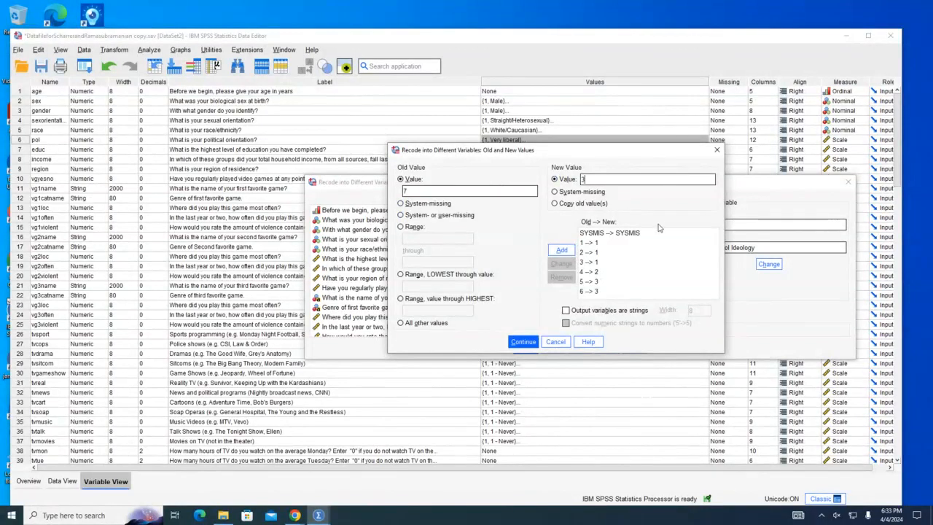
click(561, 250)
scroll(582, 254, down, 1)
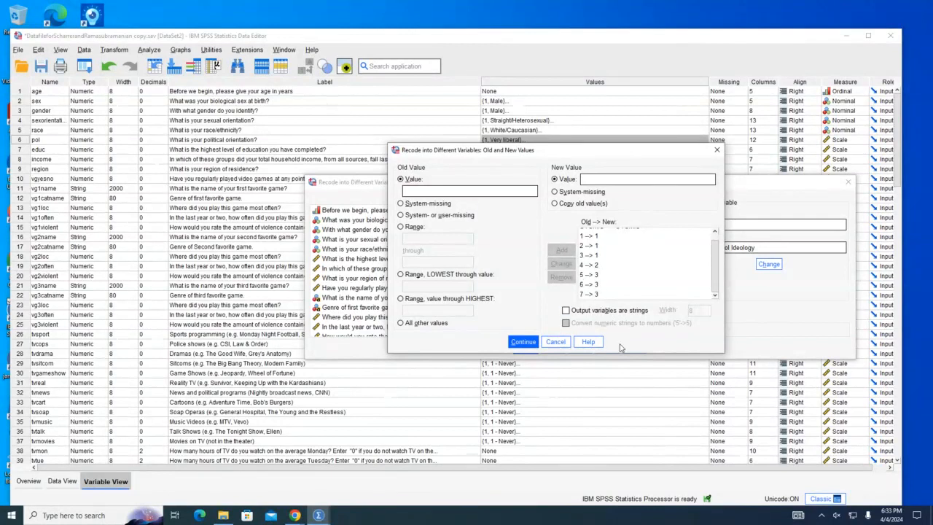
- Accept the old and new value rules and run the recode of pol into pol_recode
click(514, 342)
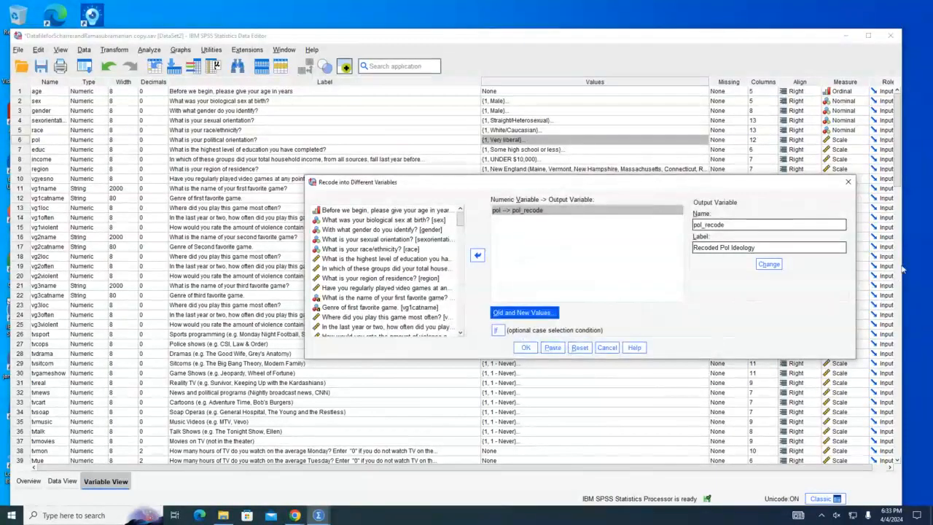
key(alt+Tab)
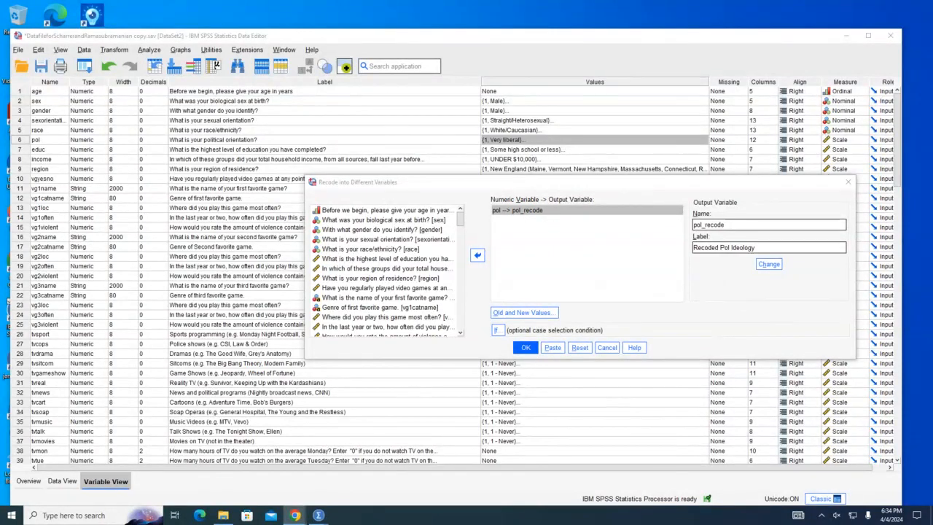
click(524, 347)
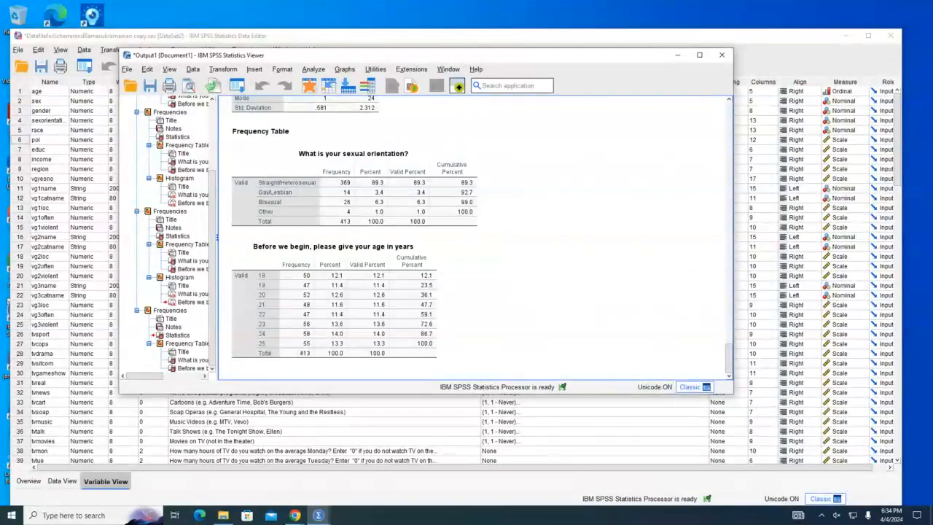
- Return to the Data Editor and locate the new pol_recode variable at the end of Variable View
key(alt+Tab)
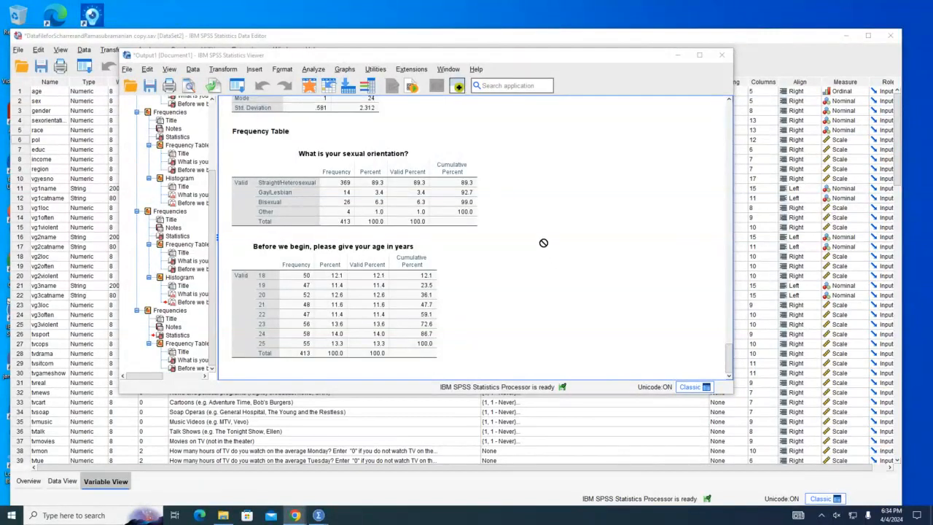
mouse_move(318, 516)
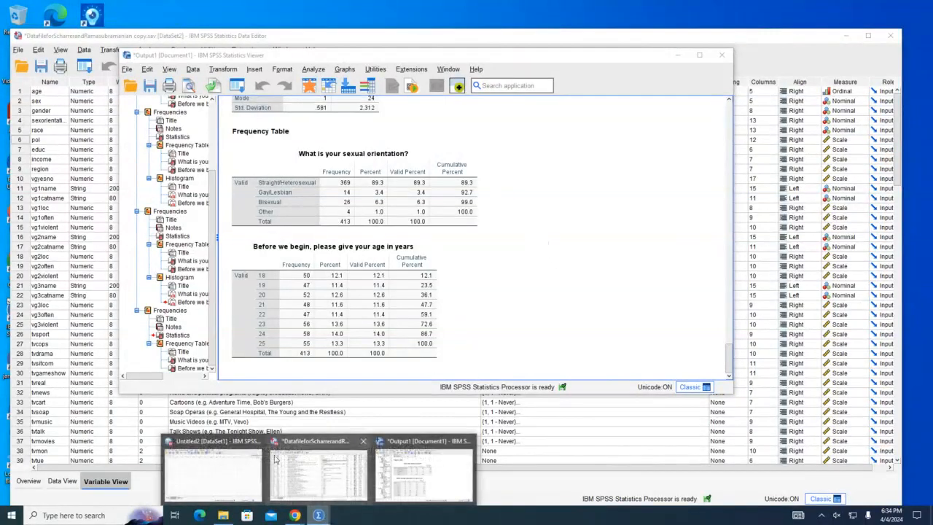
click(558, 41)
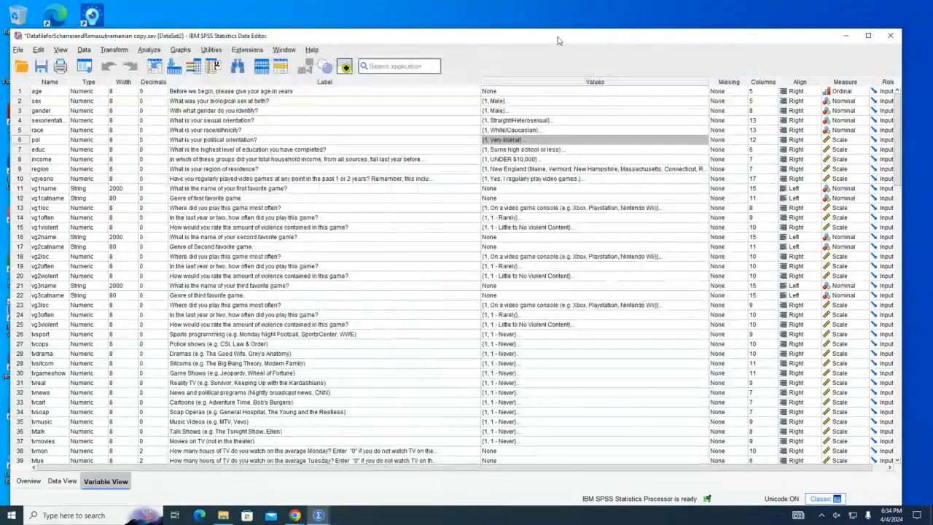
double_click(557, 40)
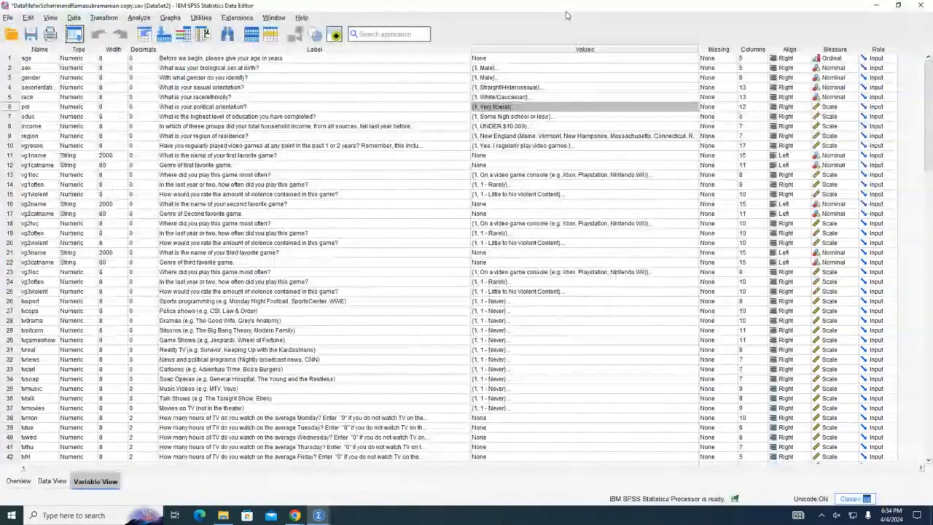
double_click(566, 15)
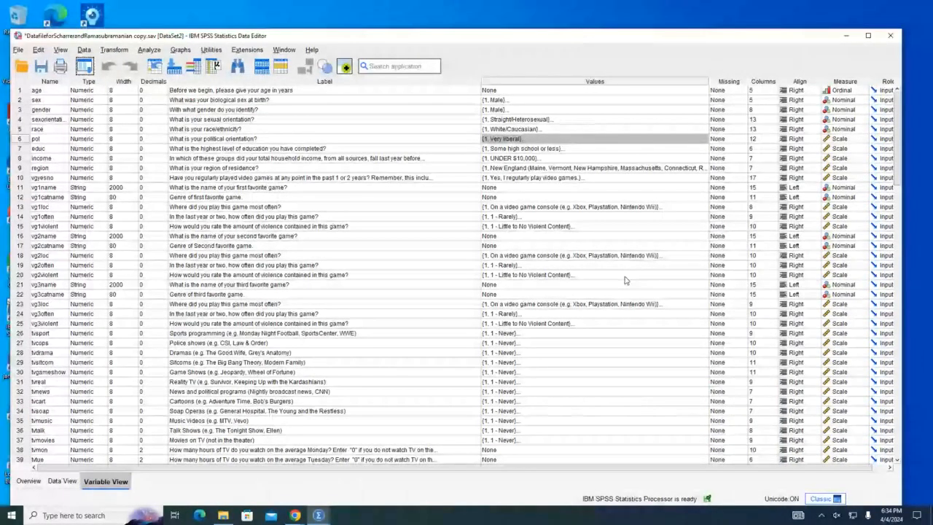
scroll(58, 168, down, 15)
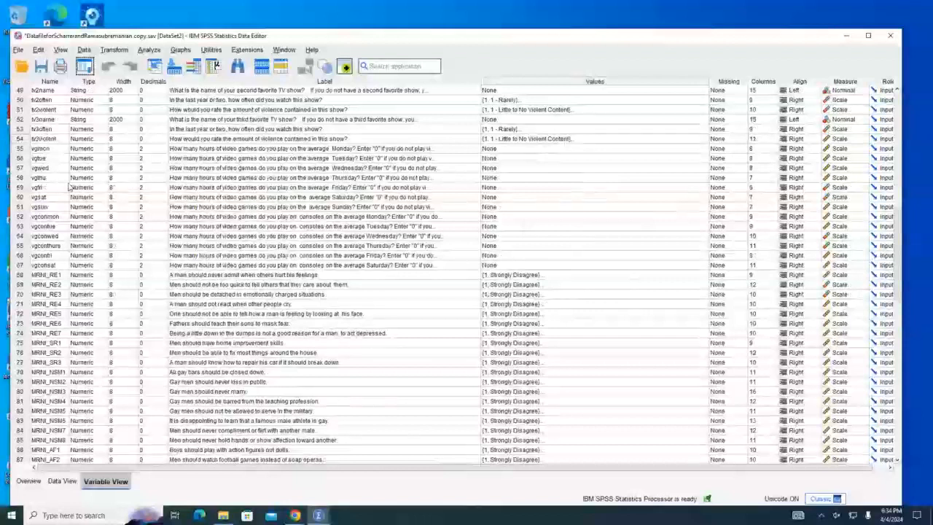
scroll(58, 167, down, 20)
click(46, 178)
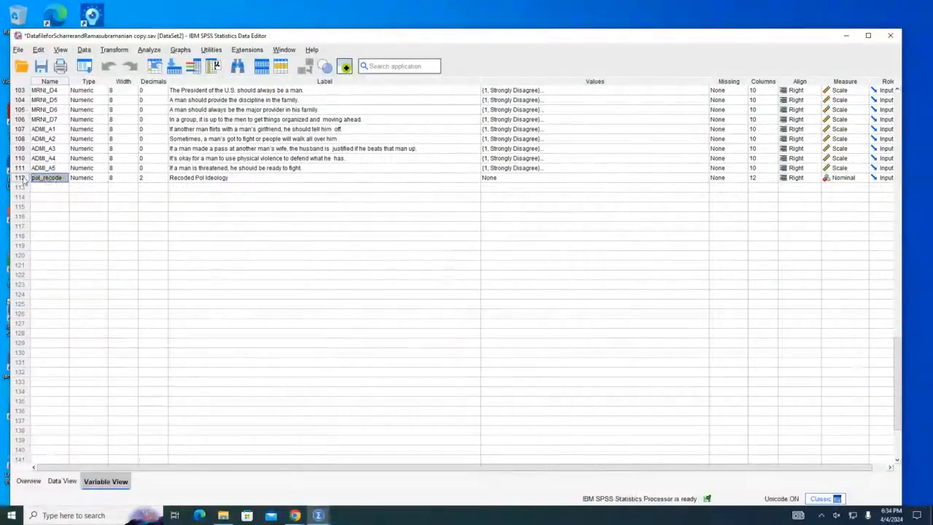
click(21, 178)
- Open the value labels of pol_recode and label value 1 as Liberal
click(637, 179)
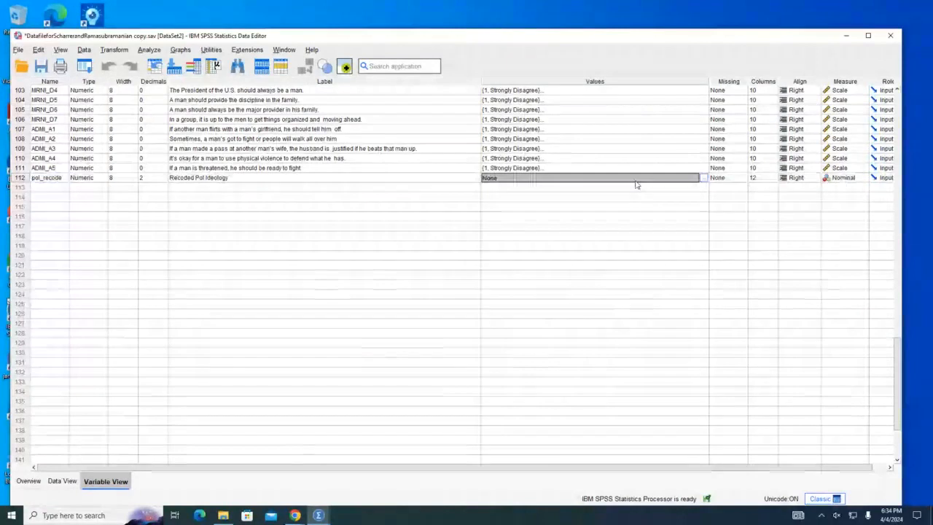
click(703, 177)
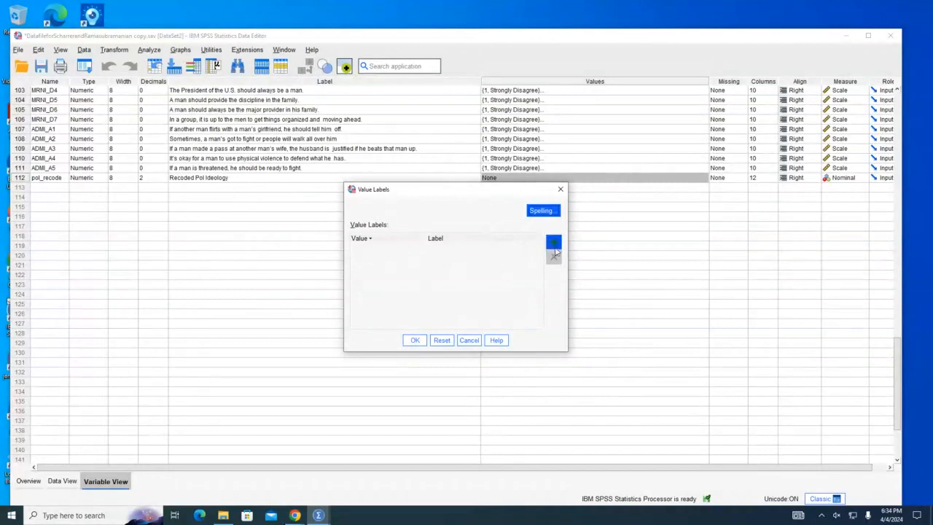
click(554, 248)
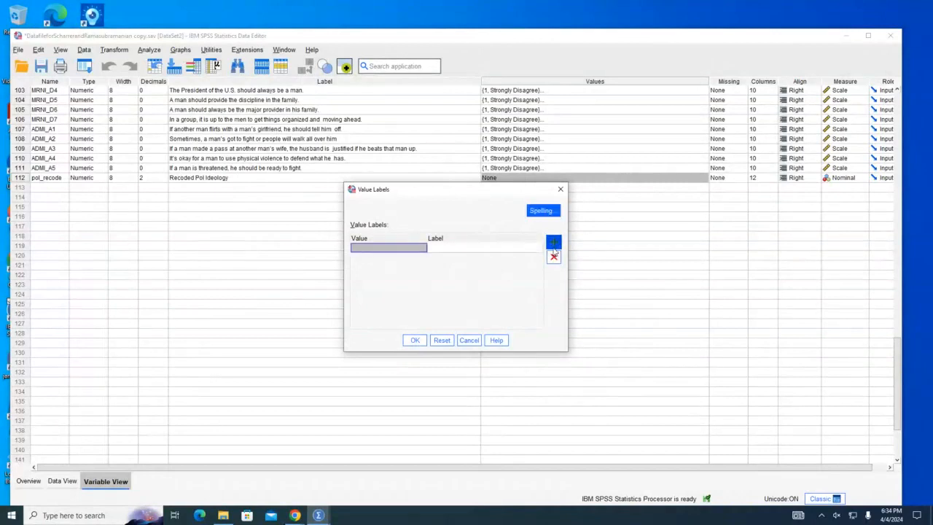
click(410, 250)
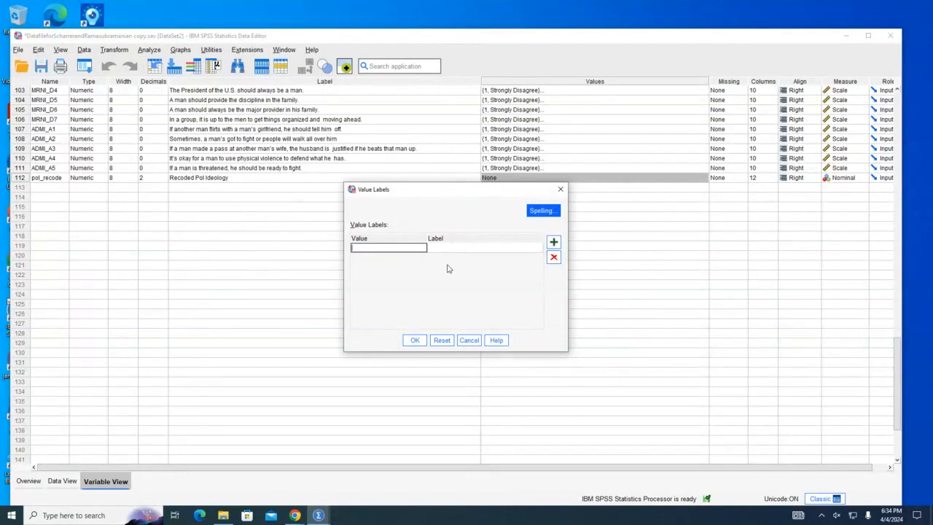
text(1)
click(496, 248)
click(496, 248)
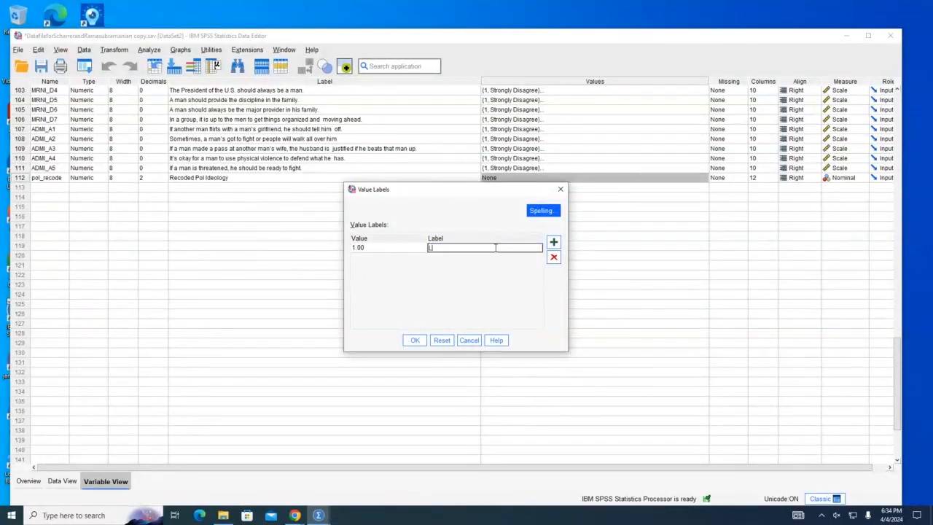
text(Liberal)
- Add a second value label to pol_recode, naming value 2 Moderate
click(554, 241)
click(412, 256)
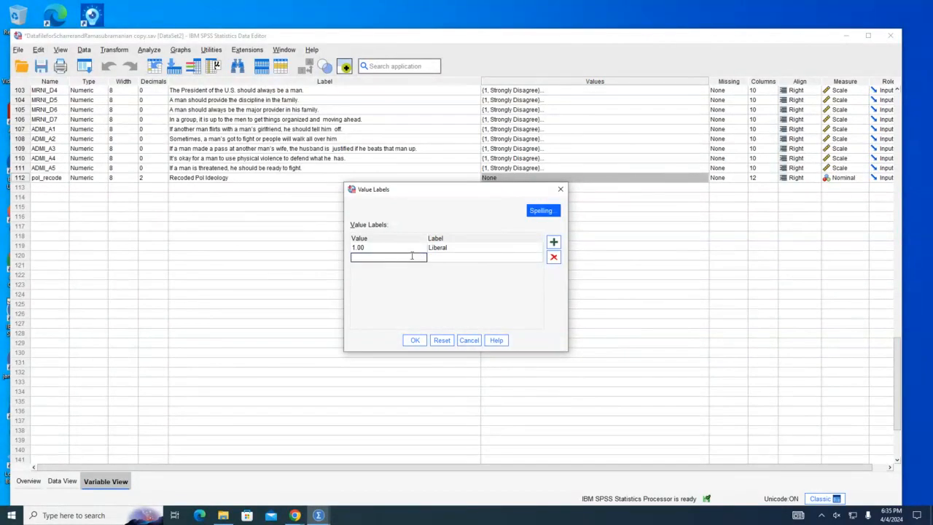
text(2)
click(438, 259)
click(443, 258)
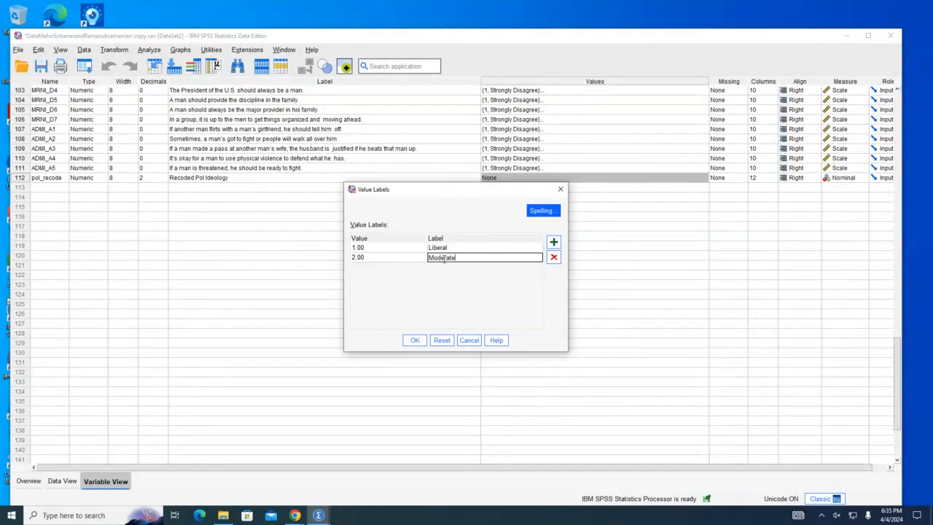
- Add a third value label naming value 3 Conservative and accept the value labels of pol_recode
click(553, 242)
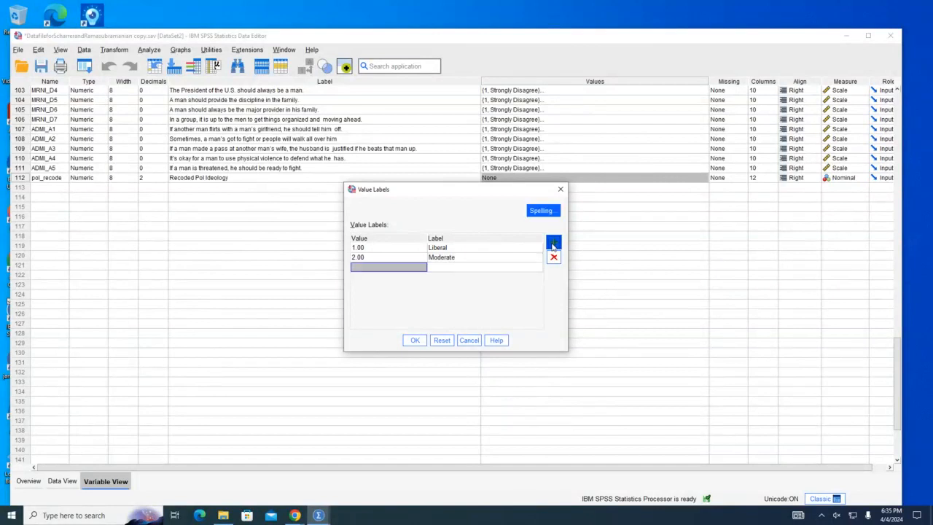
click(405, 266)
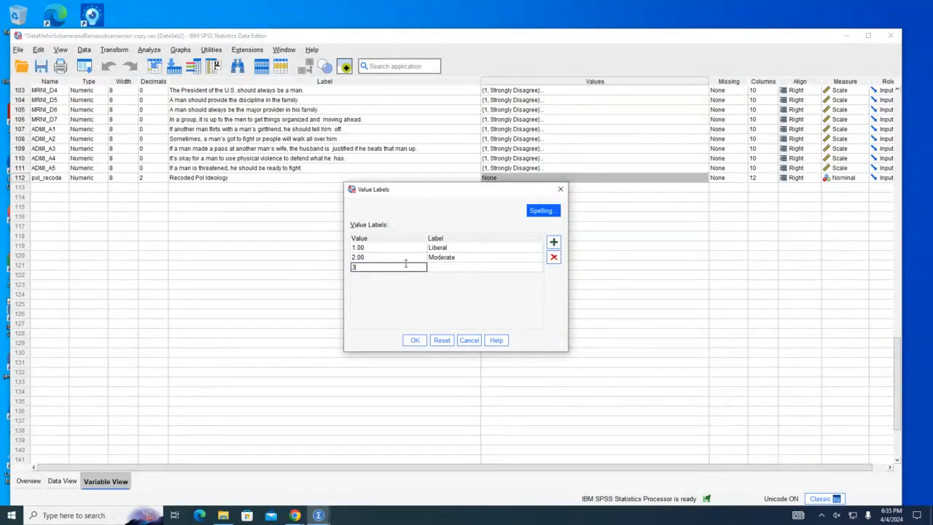
text(3)
click(494, 267)
click(503, 269)
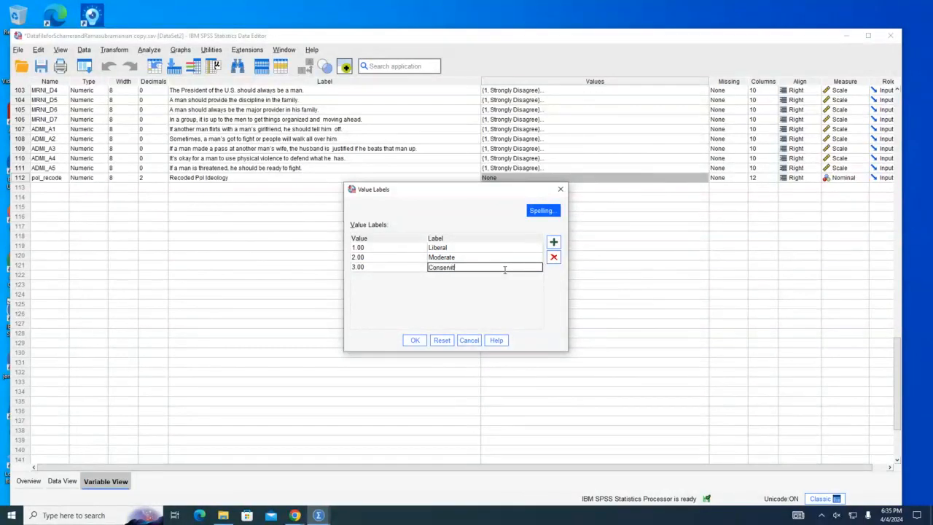
click(415, 340)
- Check the measurement level of pol_recode in Variable View
scroll(532, 182, up, 2)
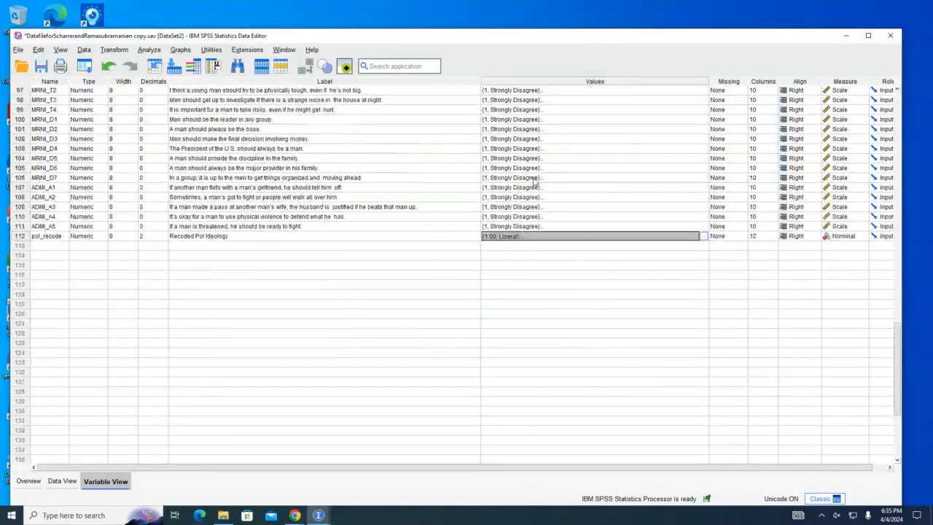
scroll(546, 244, up, 3)
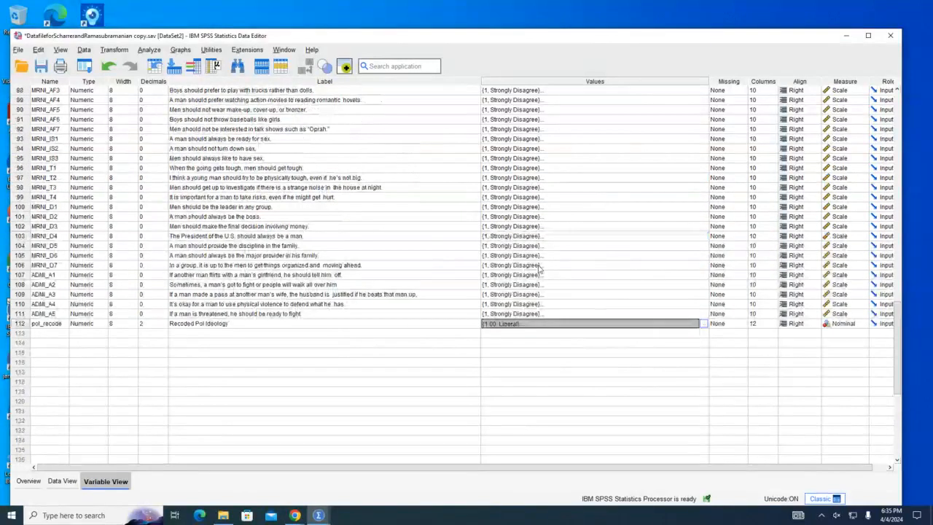
scroll(540, 270, up, 3)
scroll(528, 301, down, 3)
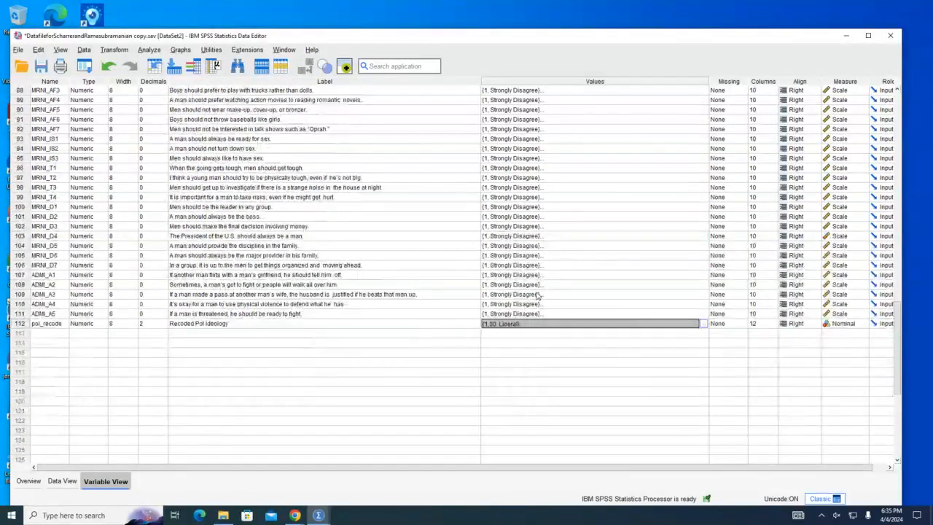
click(838, 324)
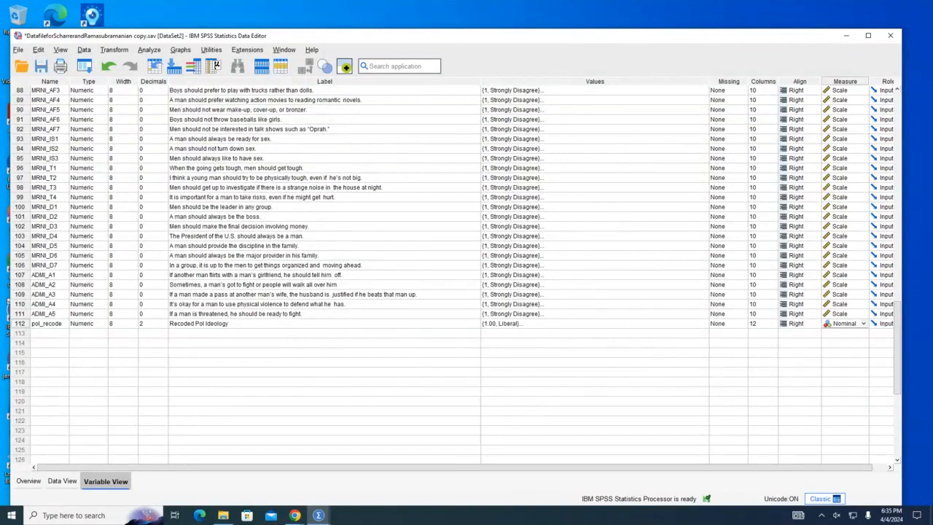
key(alt+Tab)
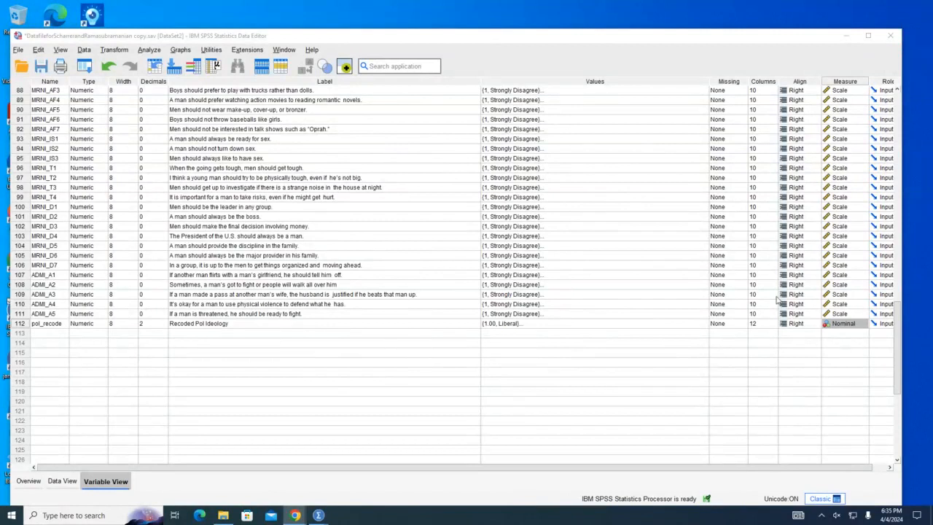
click(281, 352)
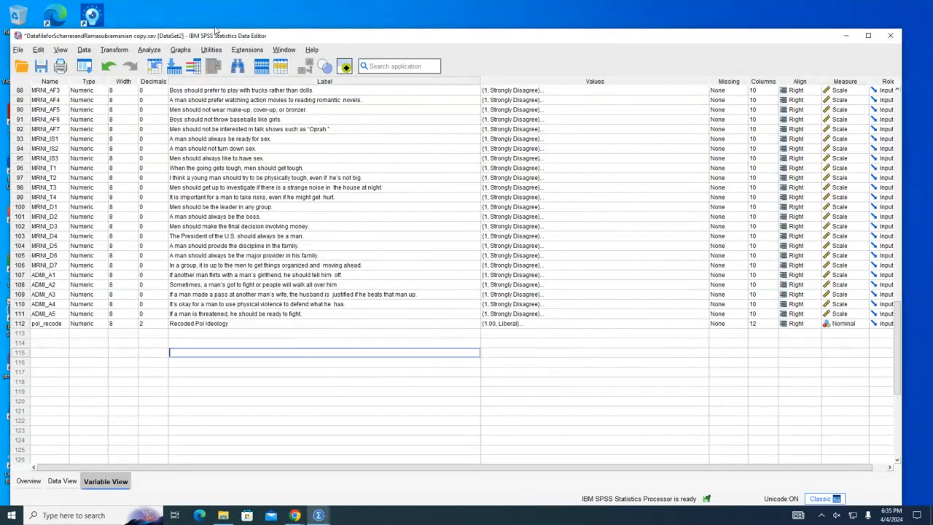
- Open the Frequencies analysis and remove the age and sexual orientation variables from its analysis list
click(146, 51)
mouse_move(124, 48)
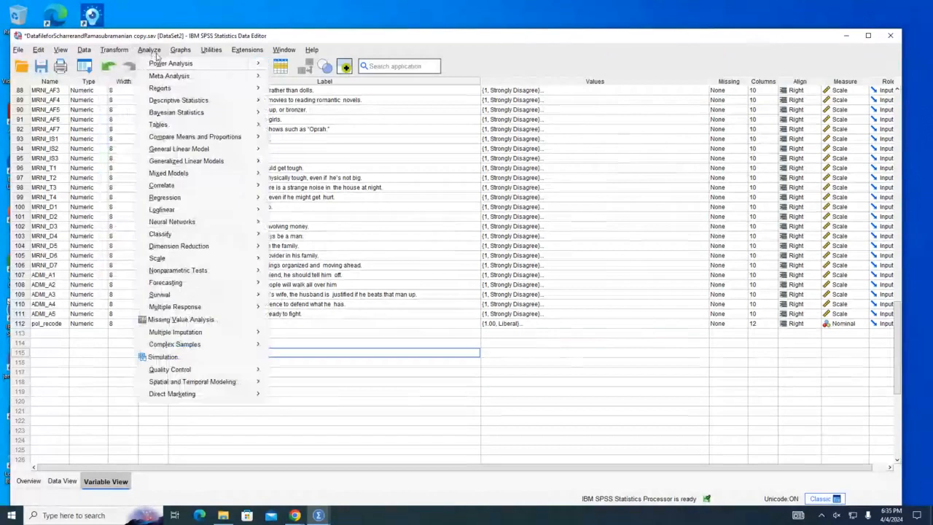
mouse_move(183, 99)
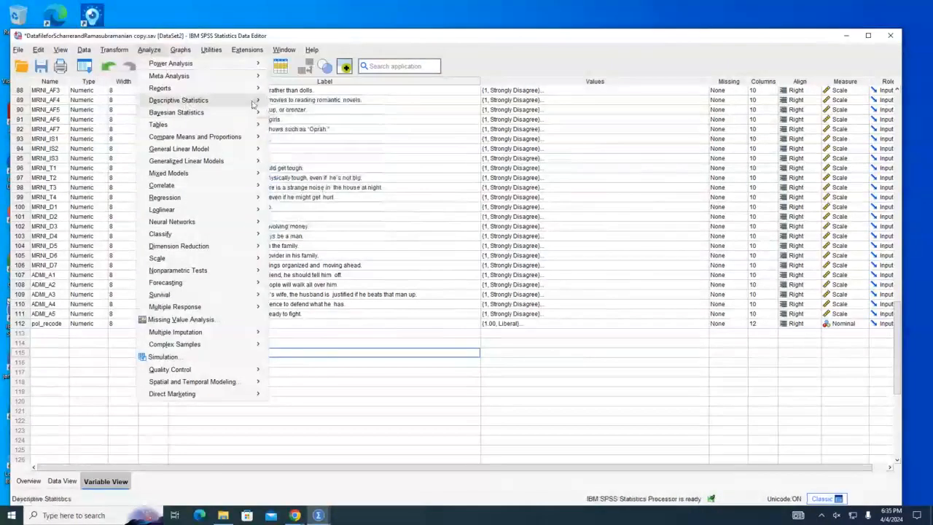
click(313, 105)
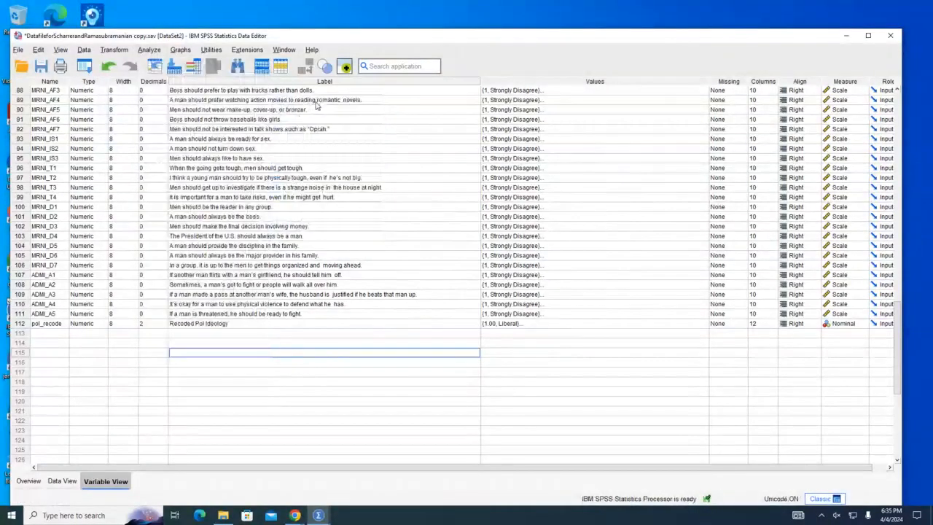
click(437, 176)
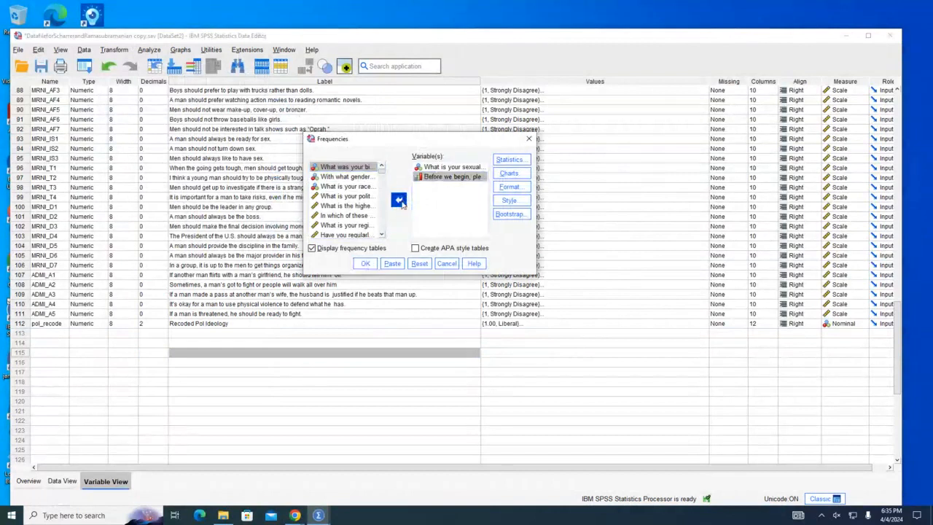
click(398, 200)
click(398, 199)
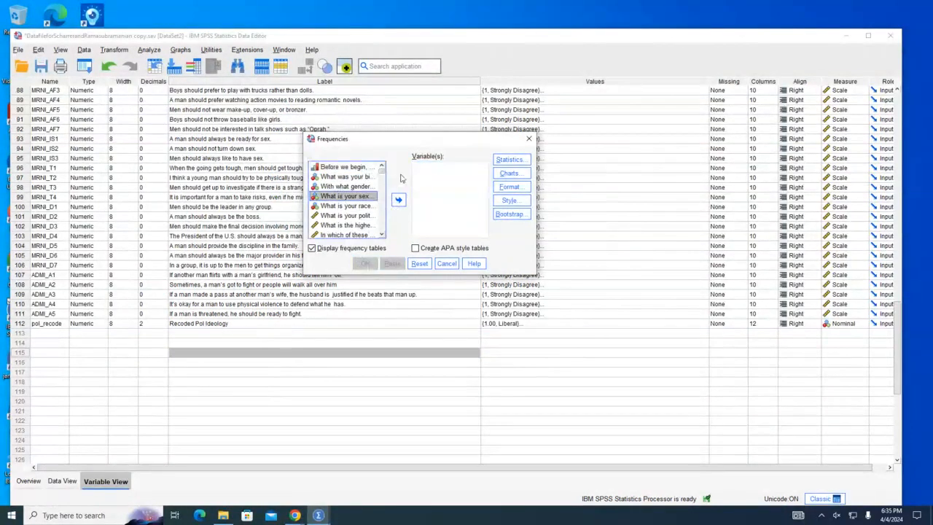
- Add the original pol and the recoded pol_recode to the Frequencies analysis and run it
drag(302, 187, 96, 188)
click(169, 216)
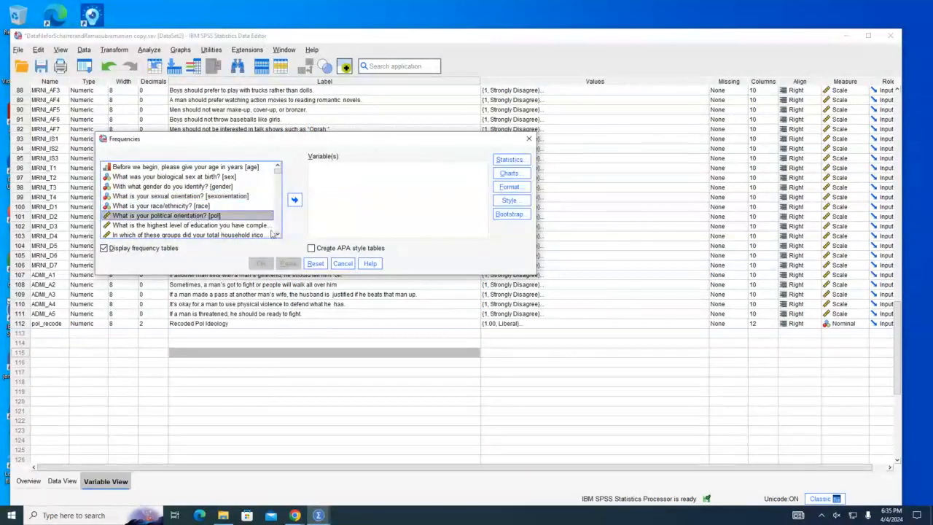
click(296, 198)
scroll(216, 203, down, 10)
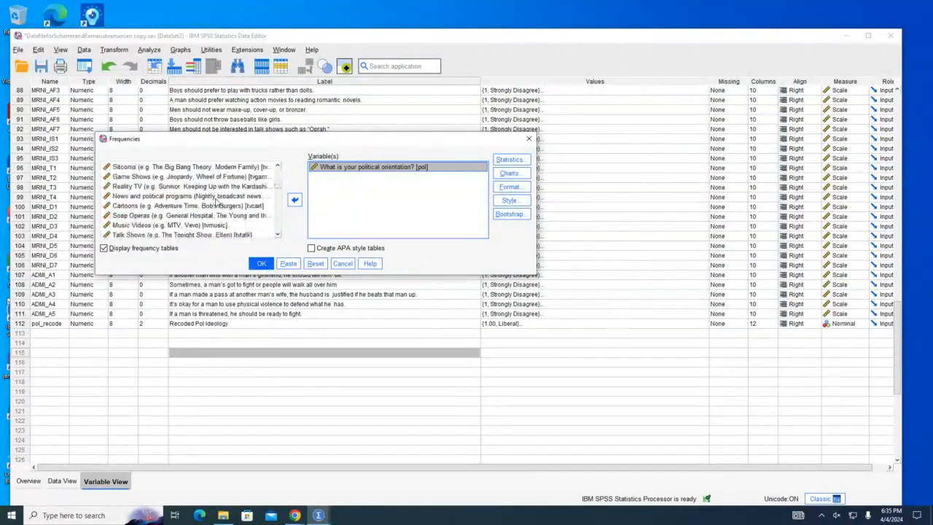
scroll(215, 202, down, 5)
click(175, 232)
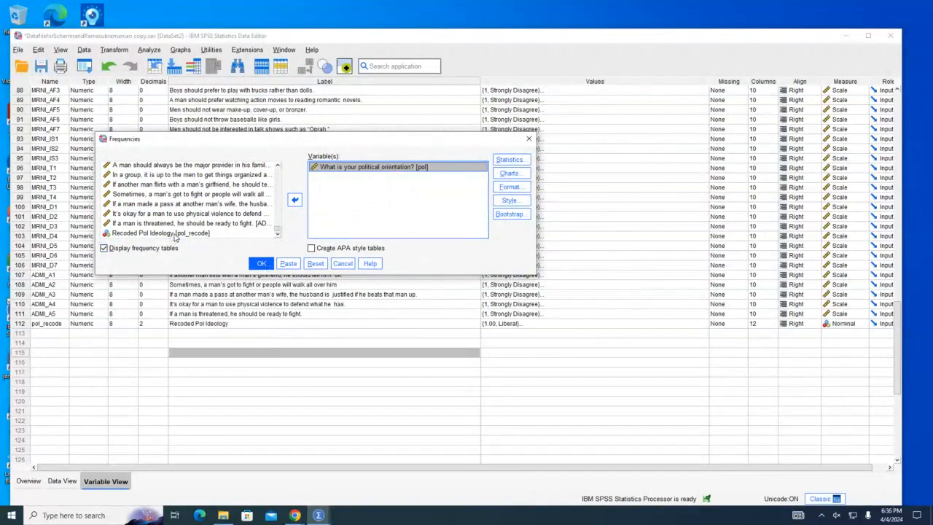
click(294, 200)
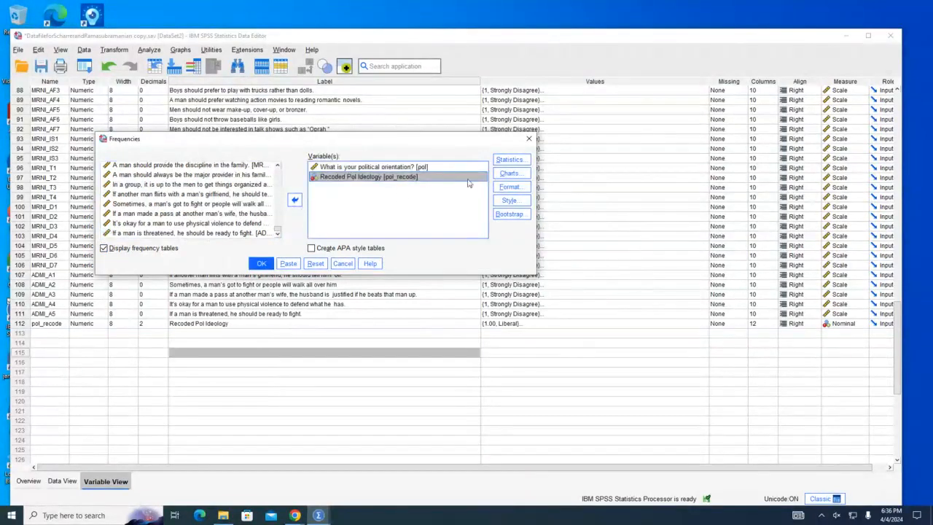
click(261, 264)
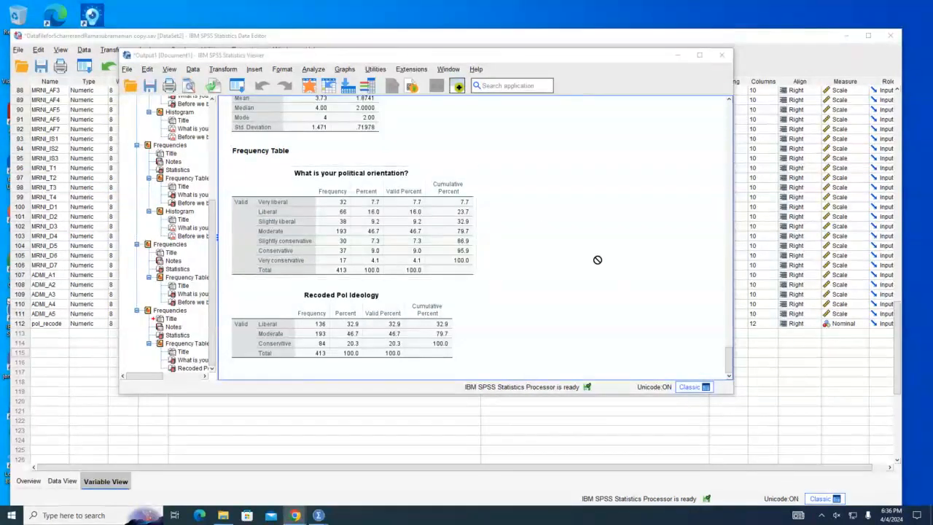
- Compare the frequency table of the original political orientation variable with that of Recoded Pol Ideology
mouse_move(631, 62)
mouse_down()
mouse_move(644, 96)
mouse_move(646, 63)
mouse_up()
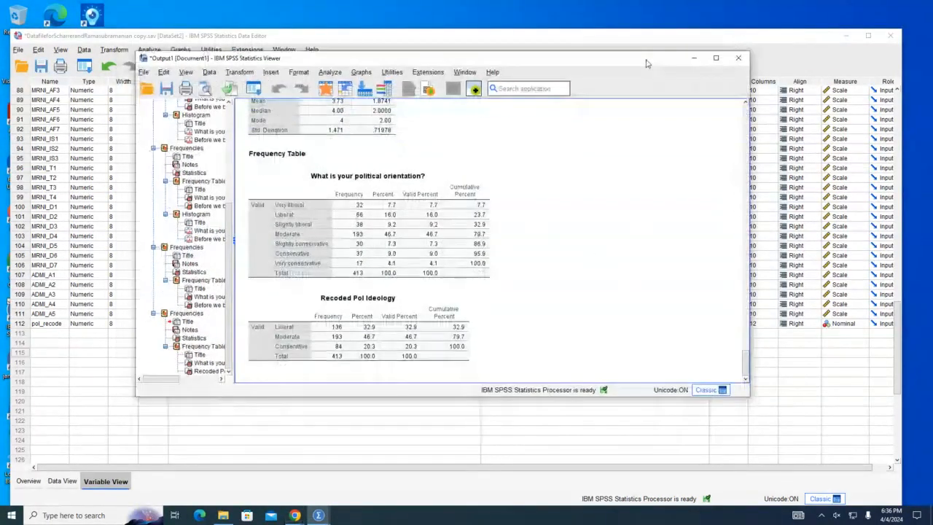
click(391, 239)
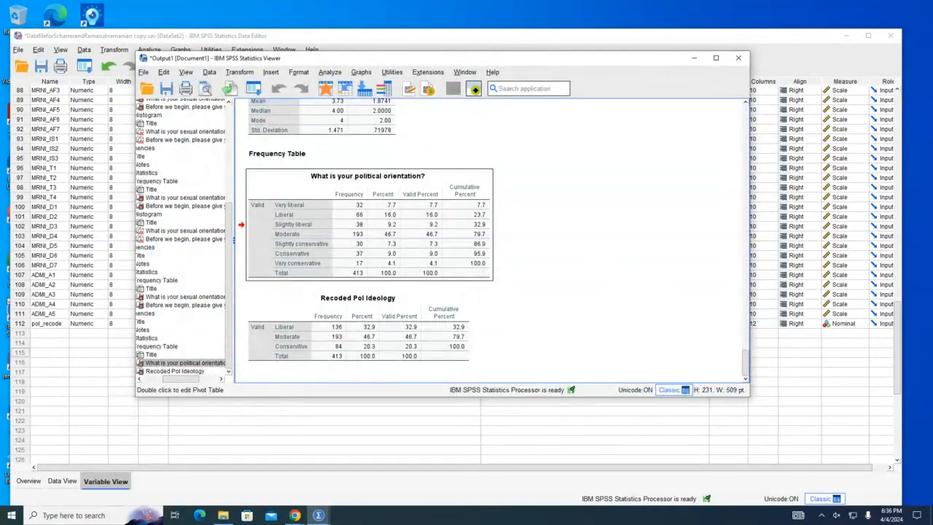
key(alt+Tab)
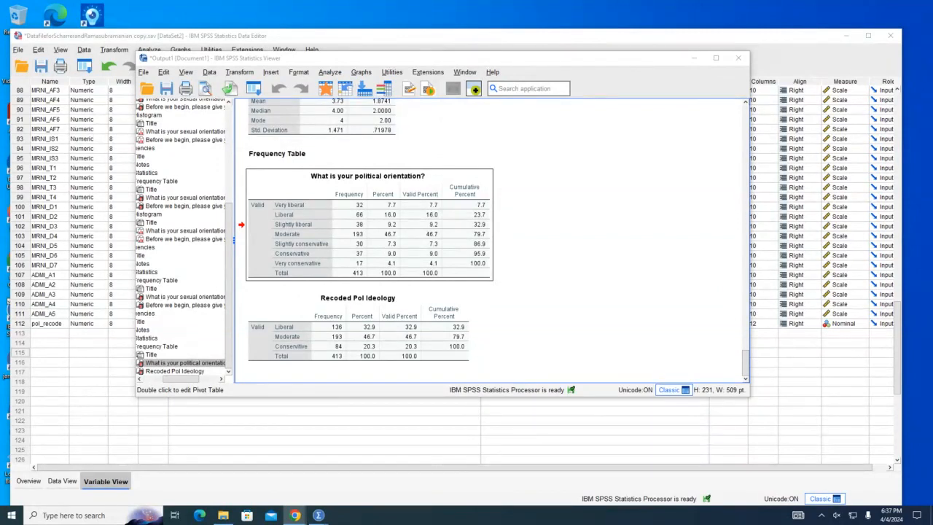
- Return to the Data Editor and examine the measurement level of the original pol variable in Variable View
click(538, 60)
click(527, 37)
mouse_move(527, 37)
mouse_down()
mouse_move(538, 8)
mouse_move(518, 22)
mouse_up()
scroll(417, 224, up, 9)
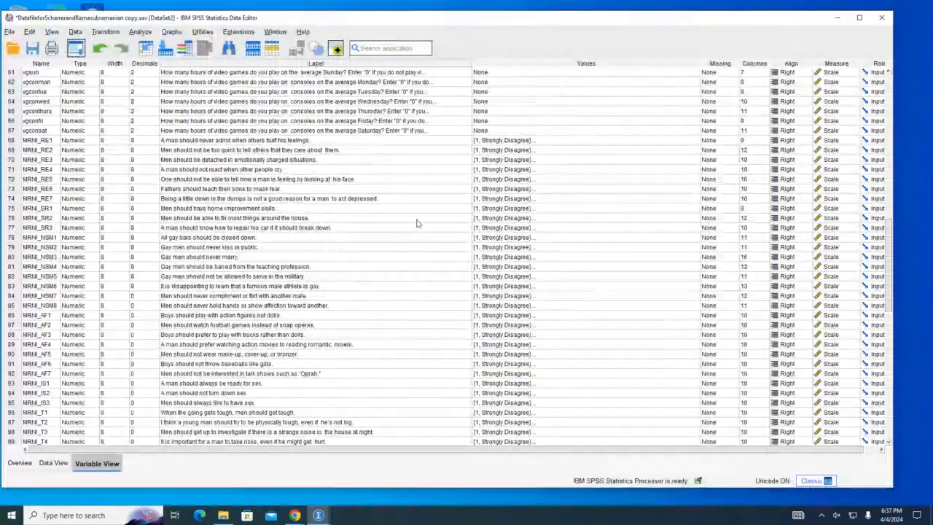
scroll(430, 236, up, 17)
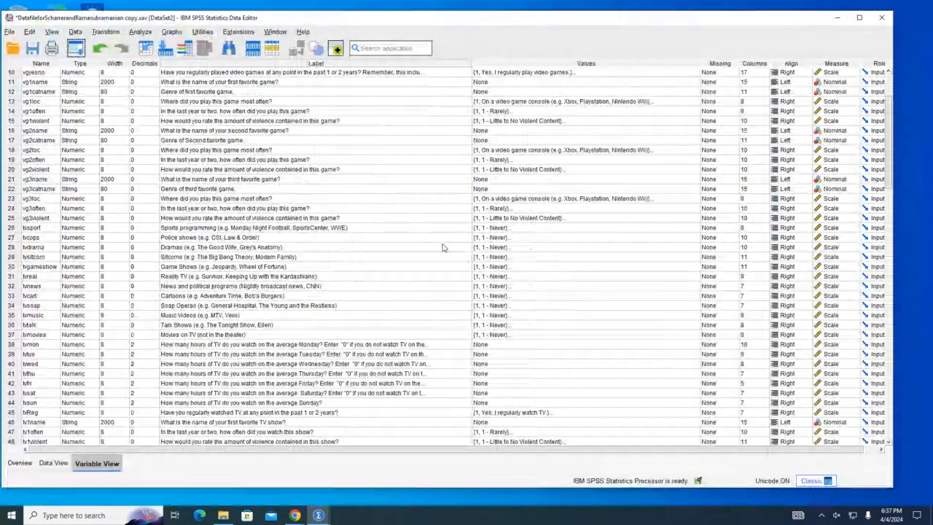
scroll(443, 248, up, 3)
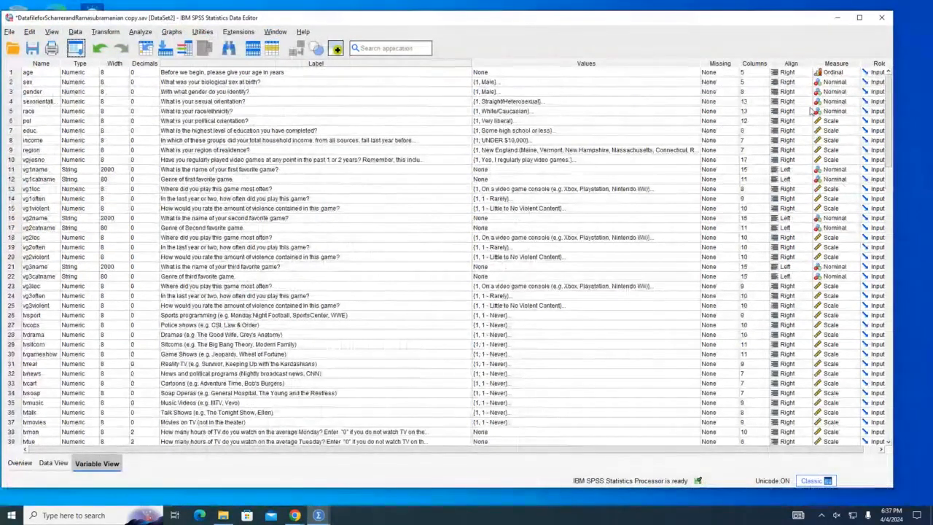
click(845, 121)
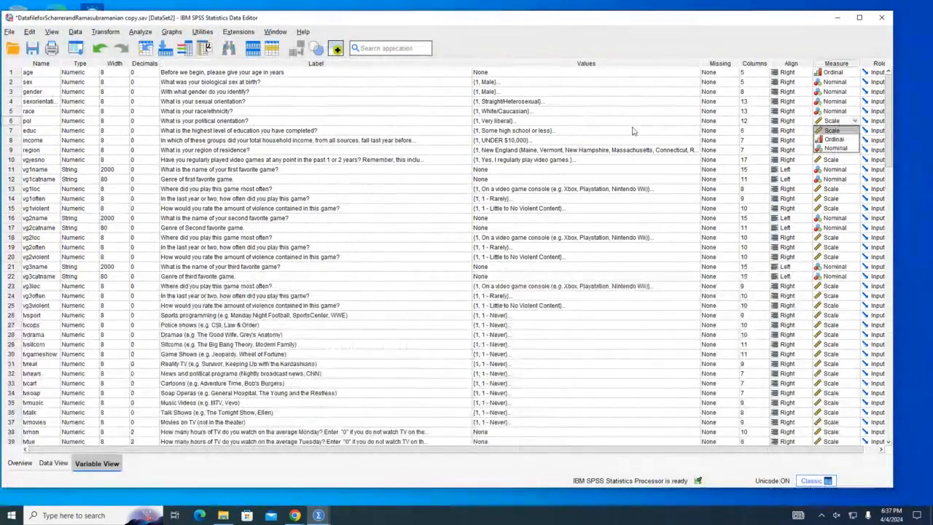
click(566, 129)
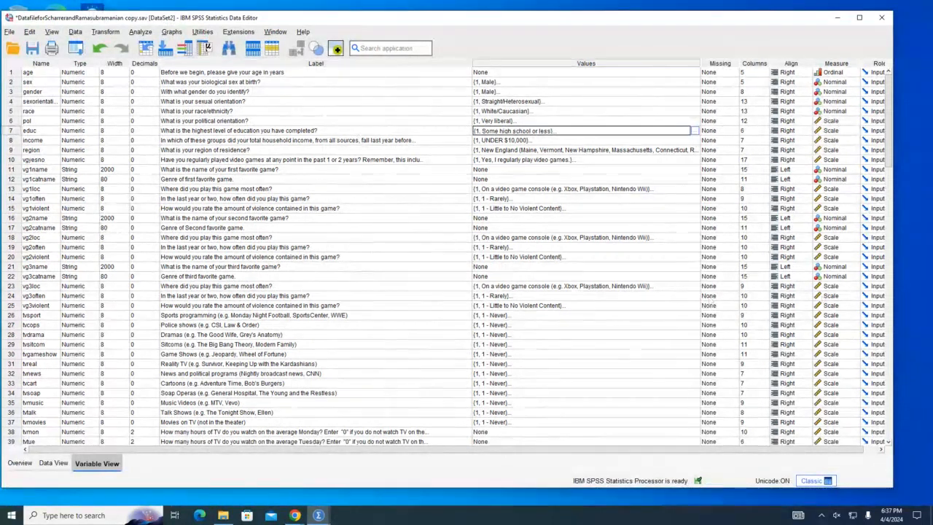
key(alt+Tab)
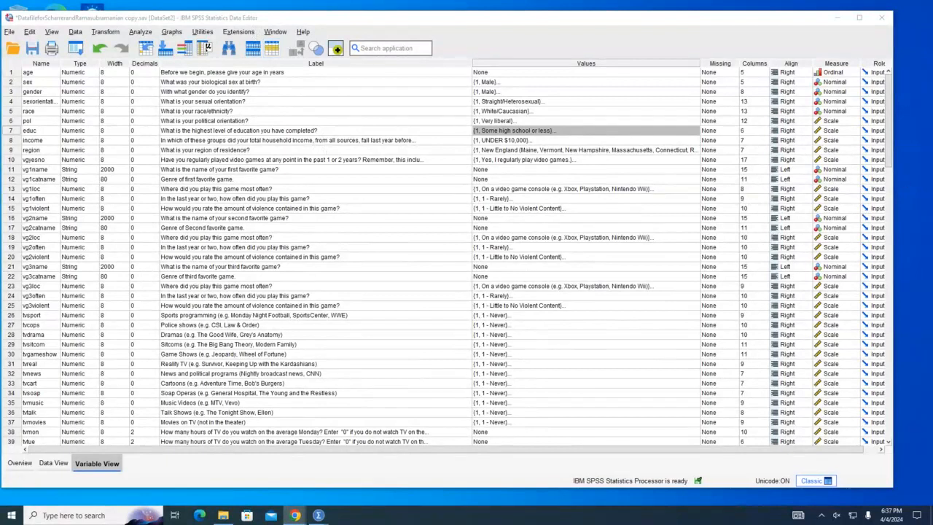
- Open the Independent-Samples T Test analysis and widen its dialog so the variable names are readable
click(281, 22)
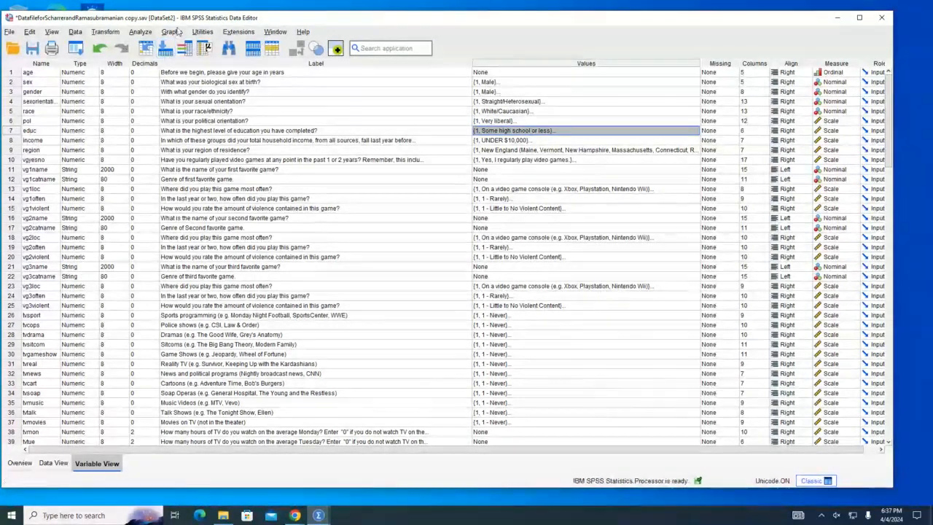
click(146, 32)
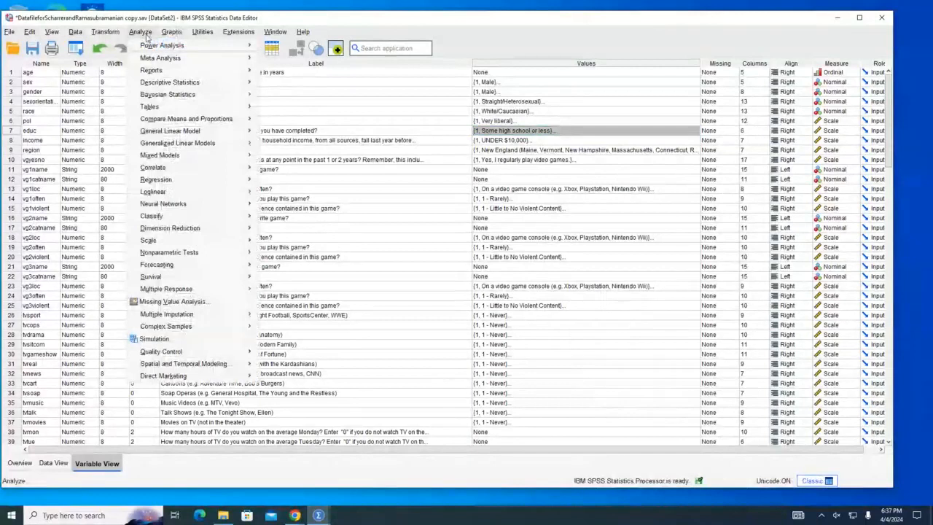
mouse_move(148, 46)
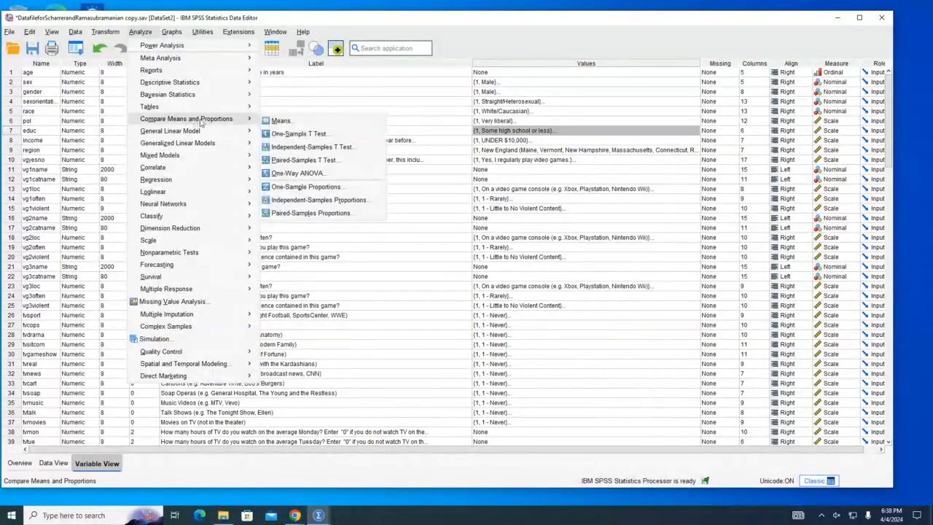
mouse_move(222, 135)
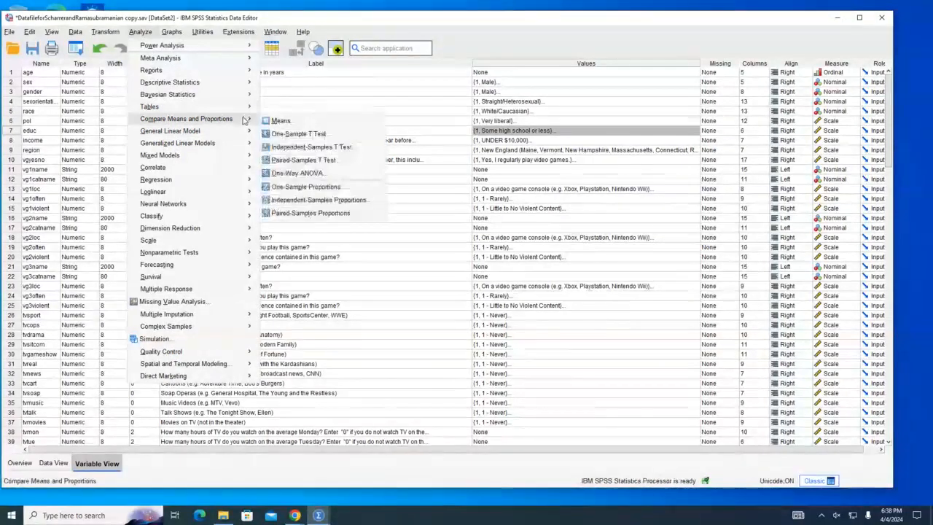
click(303, 149)
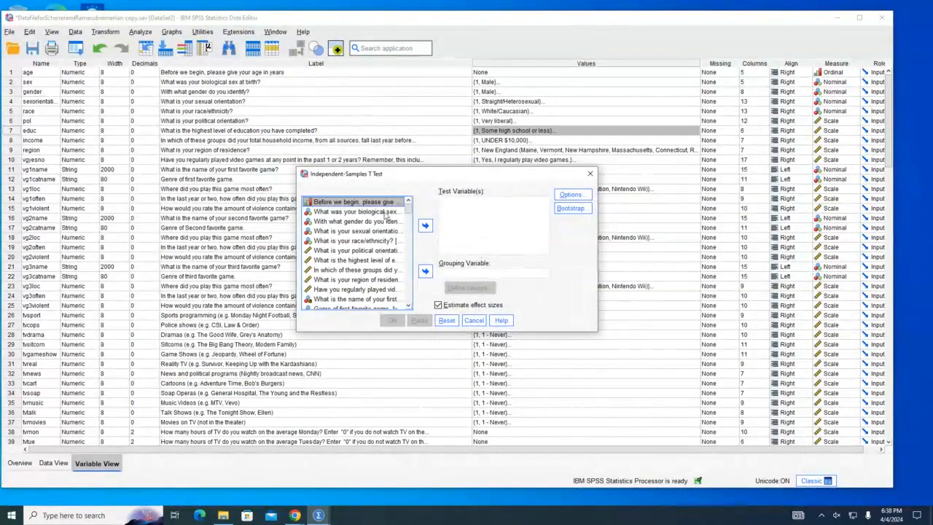
scroll(313, 281, down, 3)
scroll(309, 284, up, 3)
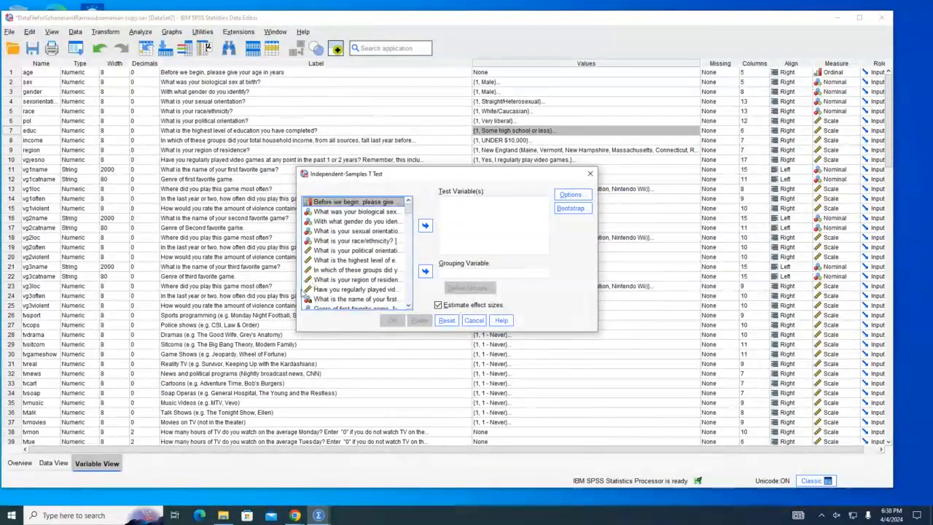
drag(298, 240, 176, 241)
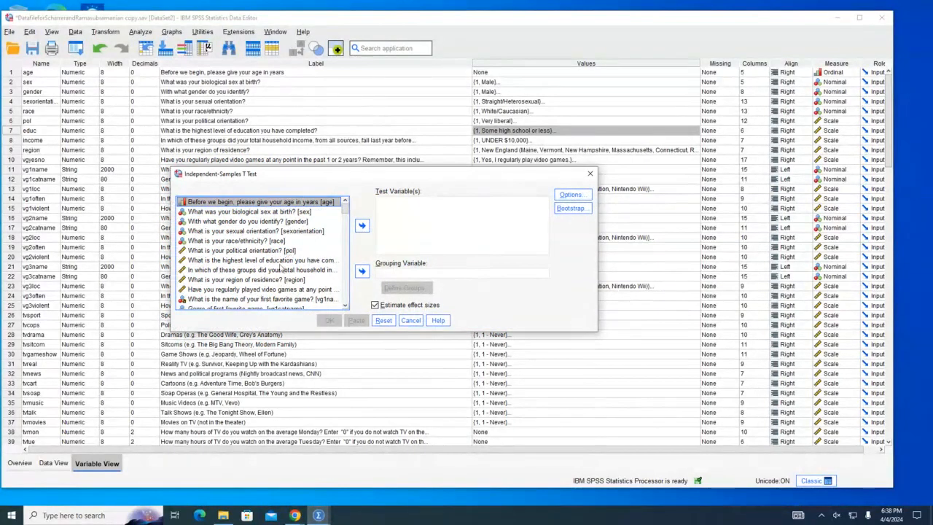
- Set gender as the grouping variable of the t test and define its groups as 1 and 2
click(263, 221)
click(363, 270)
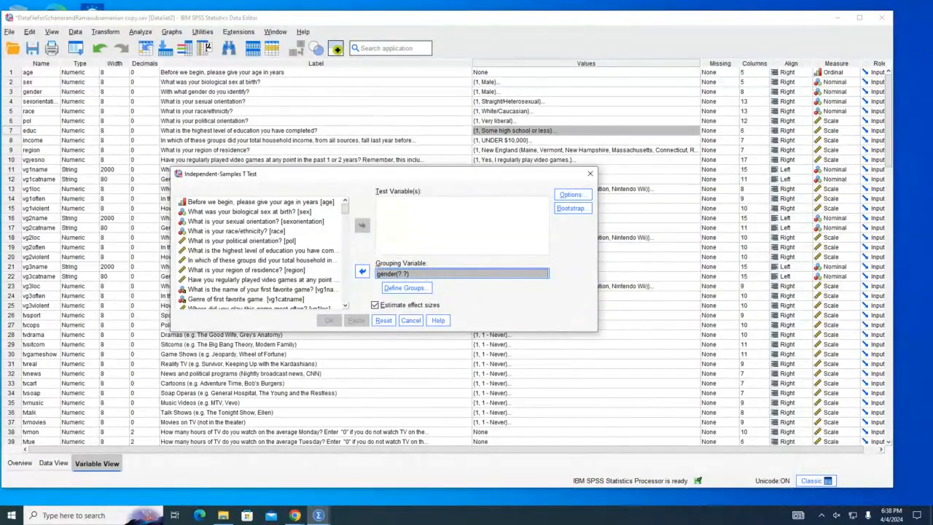
click(423, 289)
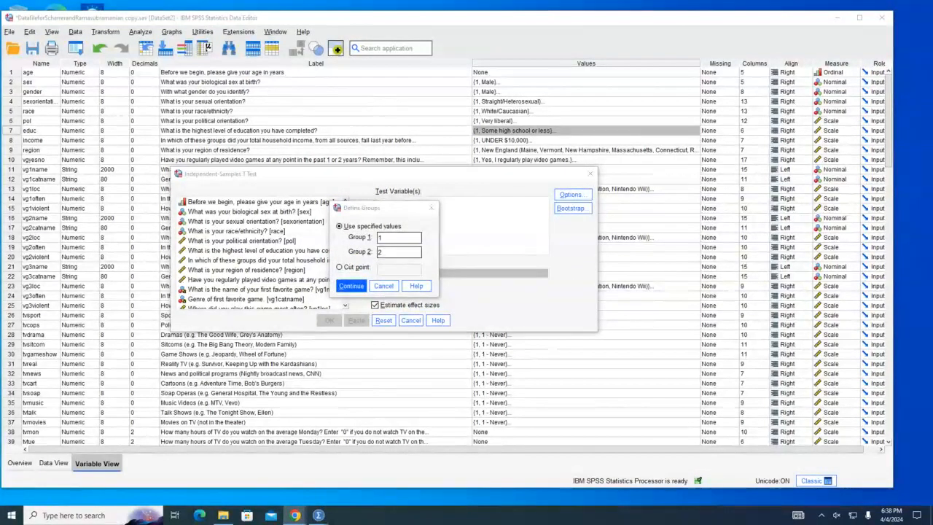
click(353, 284)
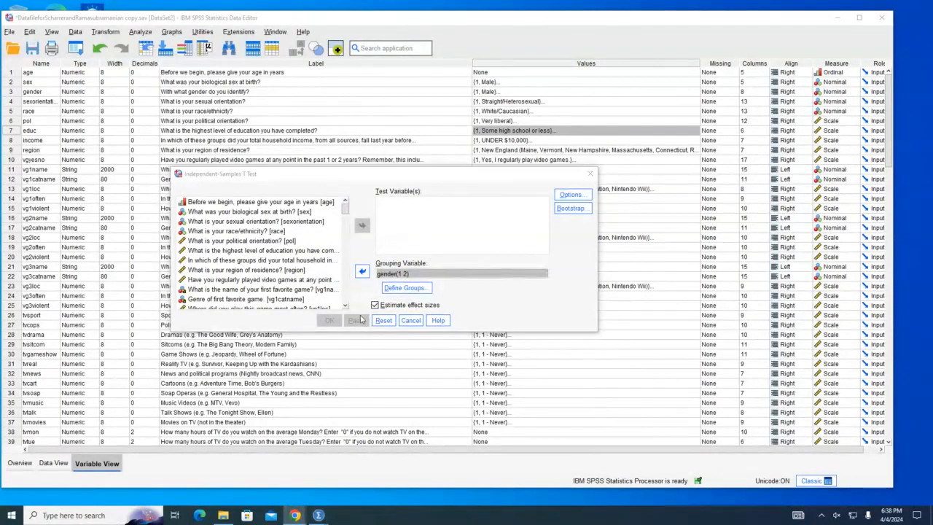
click(517, 316)
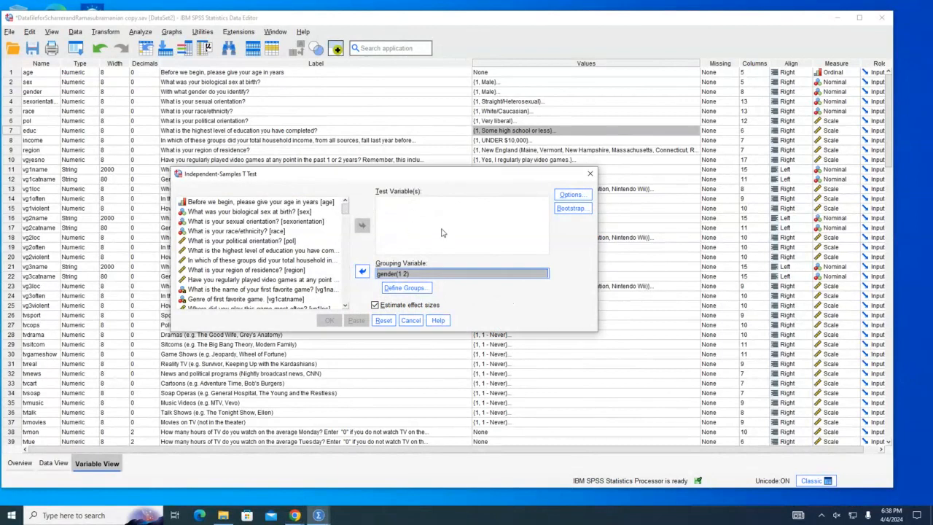
- Add the hours of video games played on the average Friday as the test variable and run the t test
click(378, 230)
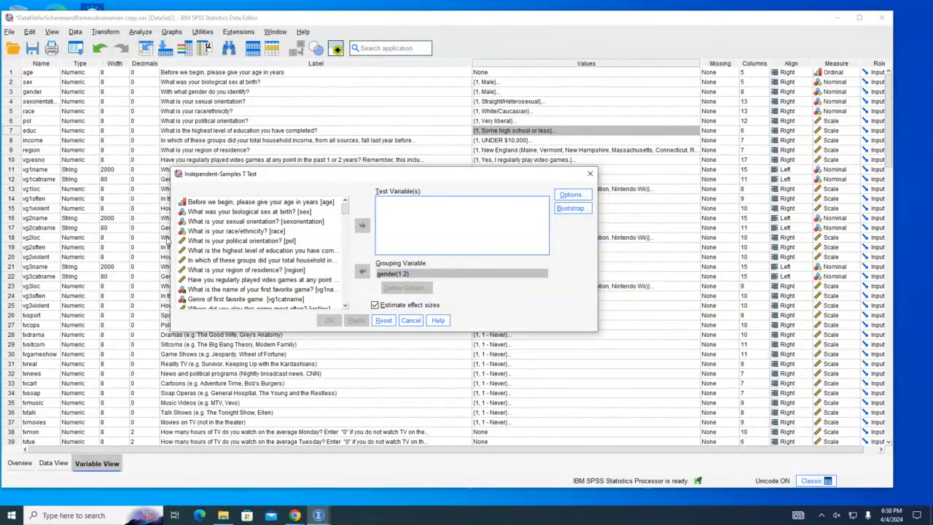
scroll(214, 246, down, 1)
scroll(281, 290, down, 1)
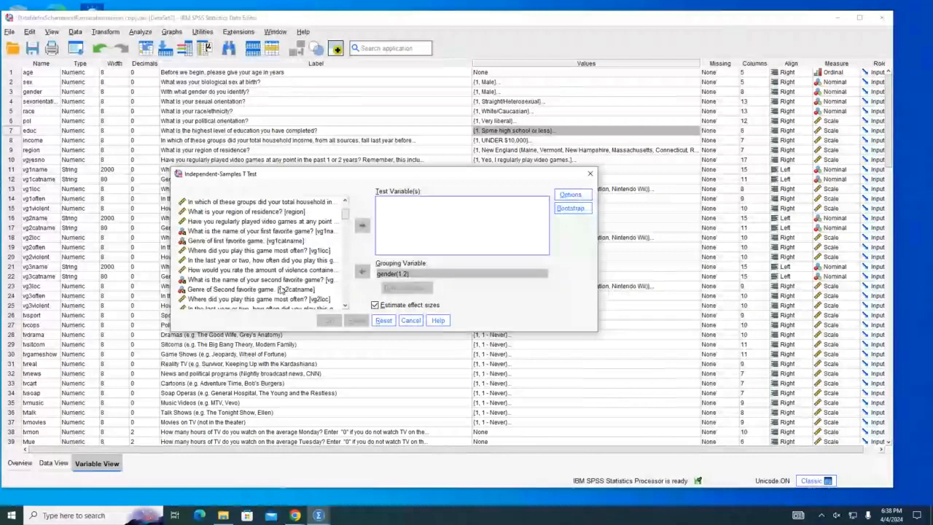
scroll(281, 290, down, 1)
scroll(273, 305, down, 3)
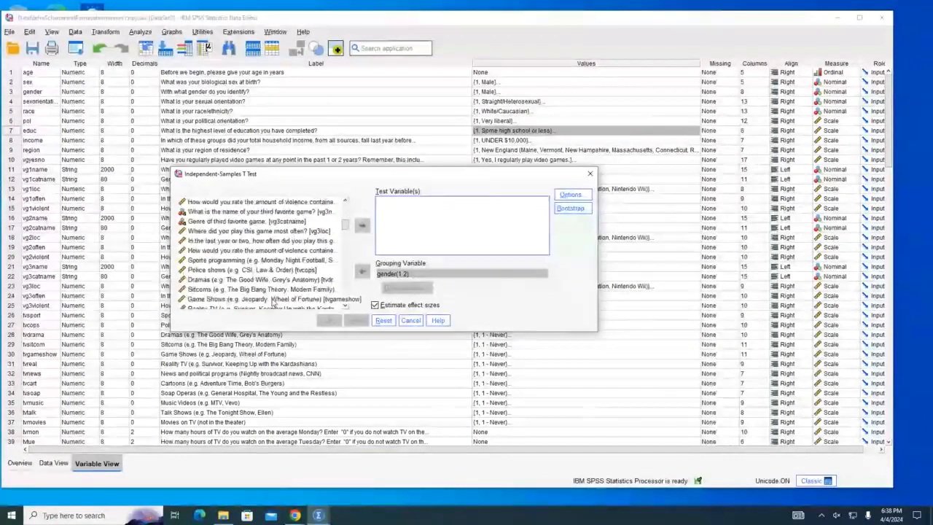
scroll(198, 275, down, 5)
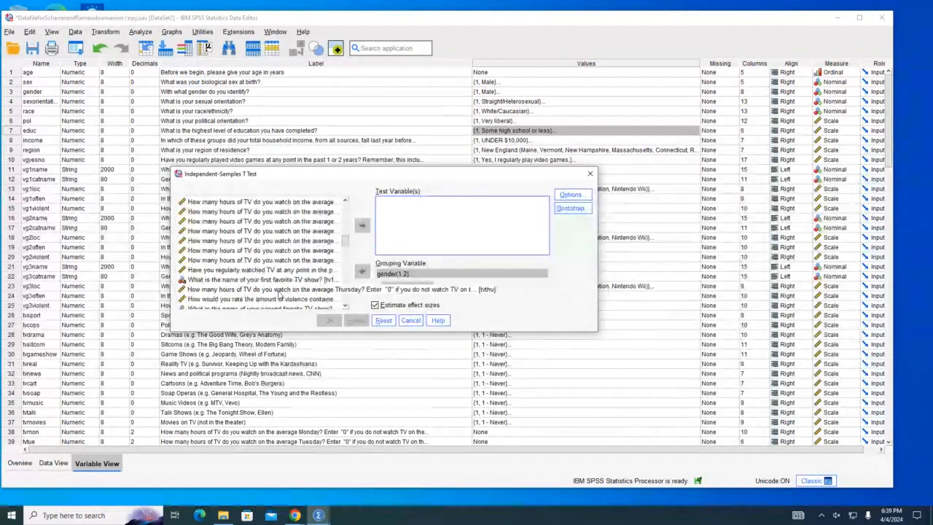
scroll(323, 250, down, 1)
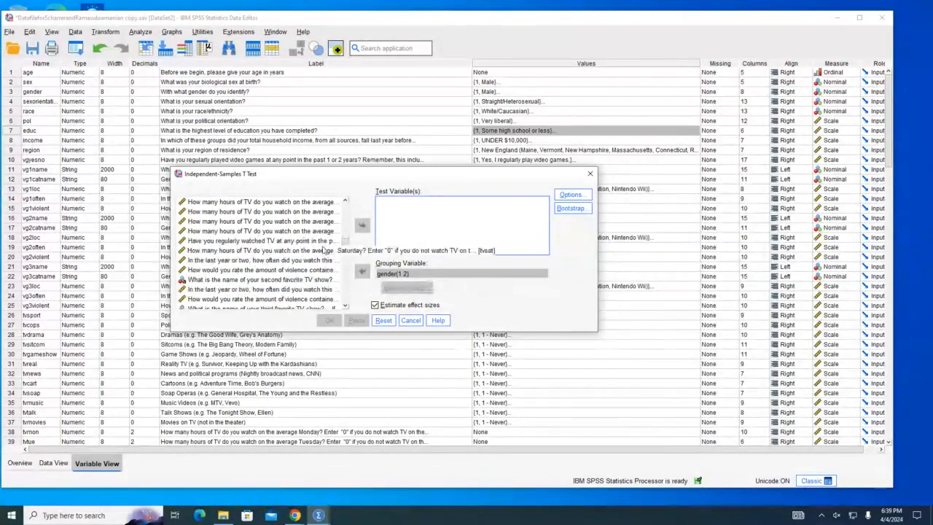
scroll(323, 250, down, 5)
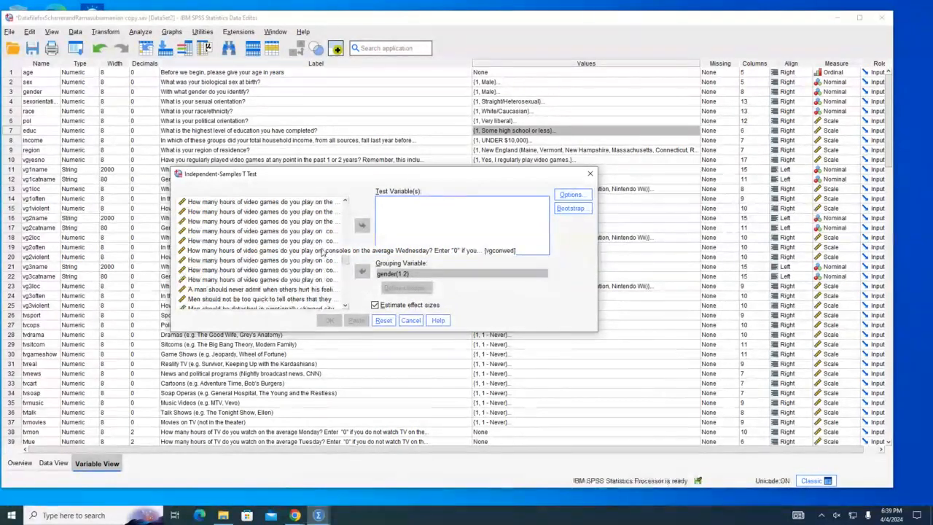
scroll(323, 250, up, 2)
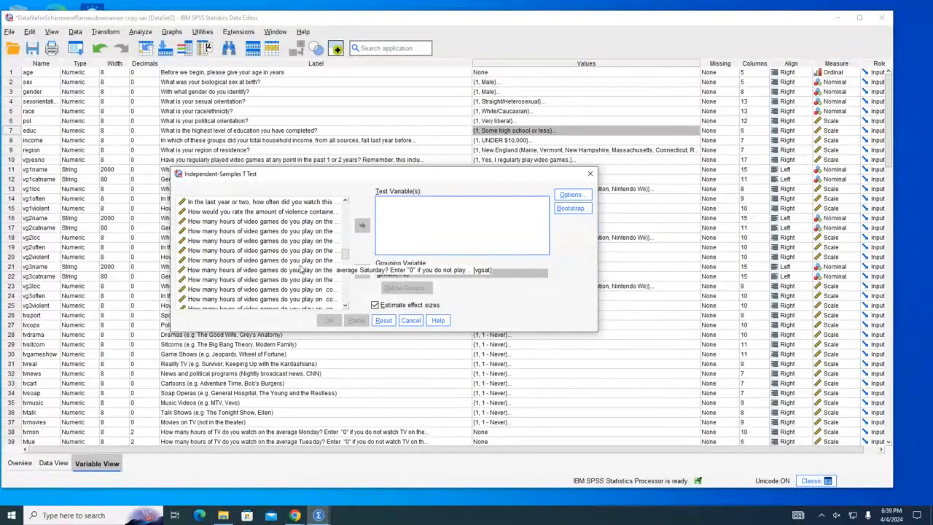
click(301, 261)
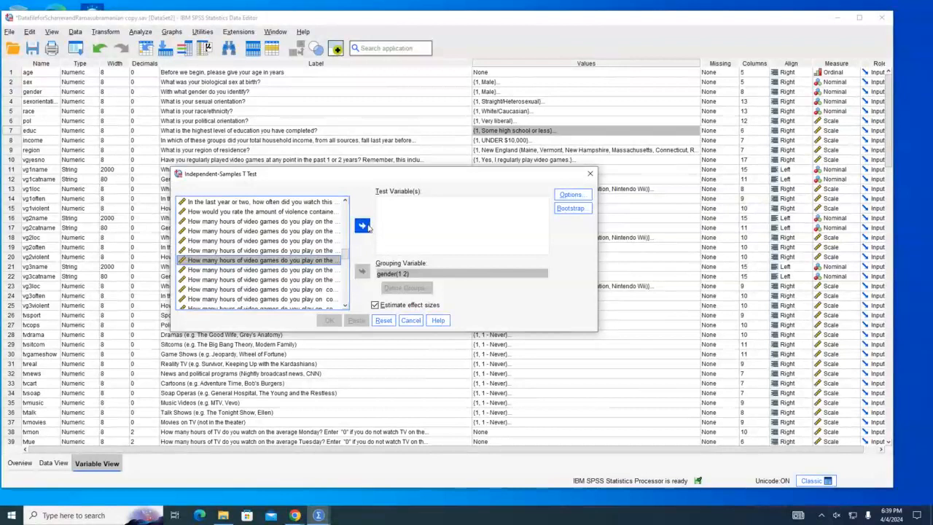
click(363, 226)
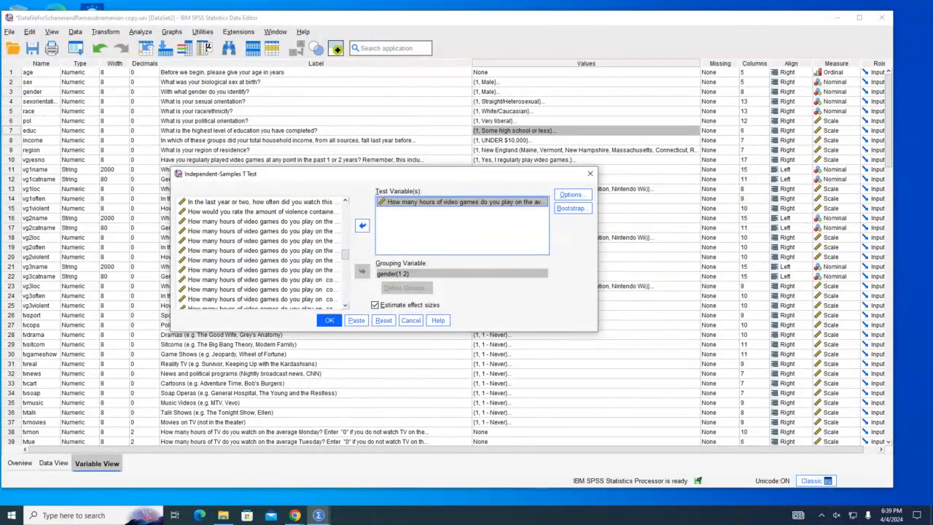
key(alt+Tab)
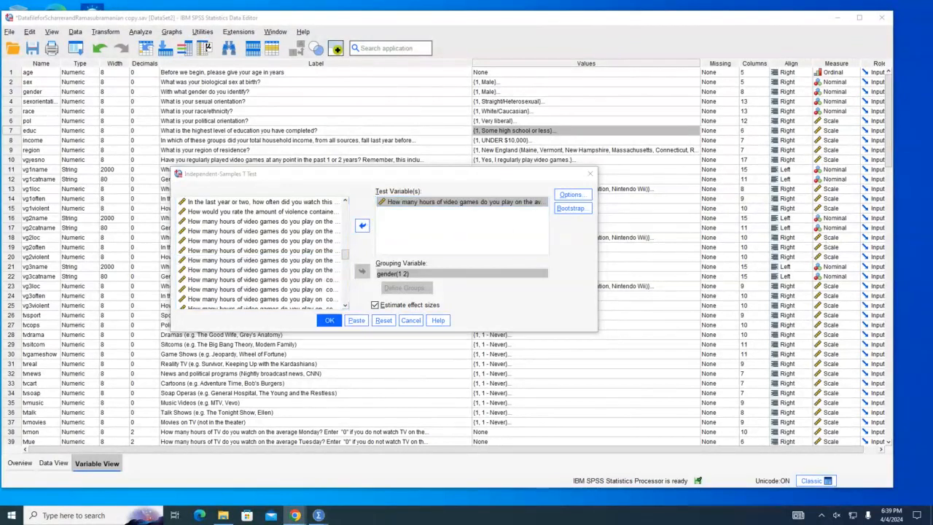
click(400, 275)
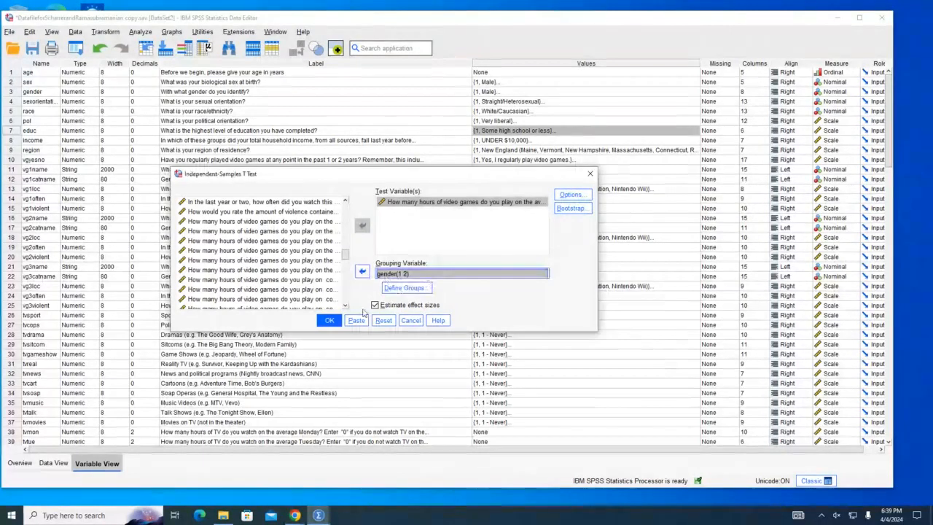
click(329, 322)
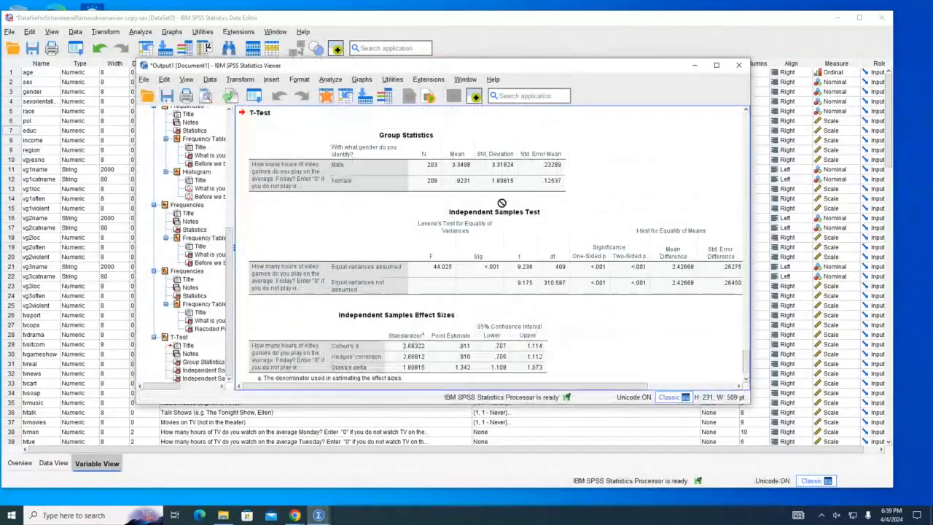
- Examine the T-Test output: the group statistics by gender, Levene's test, the t-test significance and the effect sizes
click(400, 198)
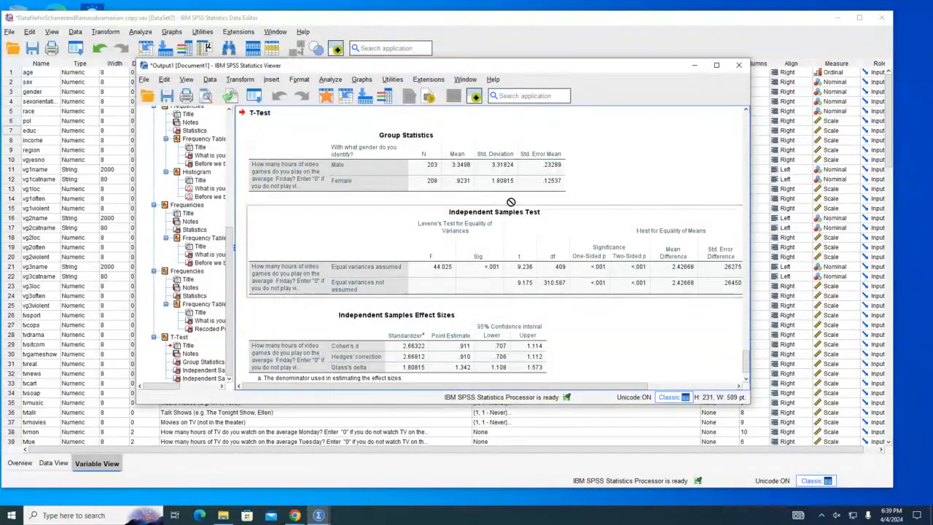
click(409, 181)
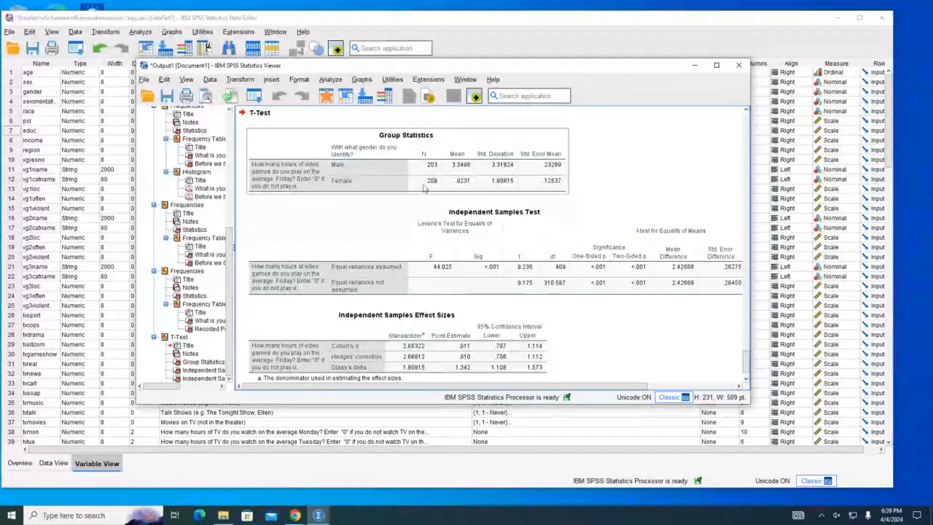
mouse_move(425, 189)
mouse_down()
mouse_move(423, 202)
mouse_move(435, 200)
mouse_up()
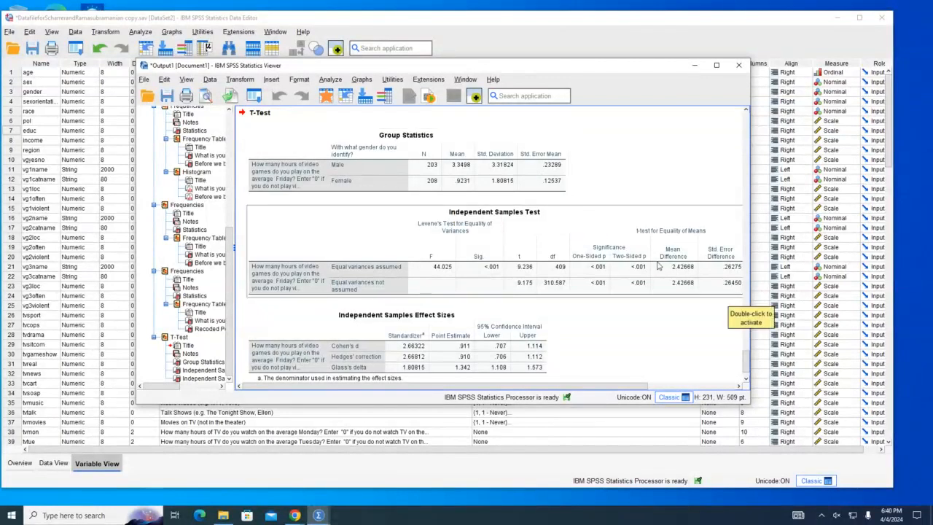
scroll(658, 267, up, 1)
scroll(656, 261, down, 2)
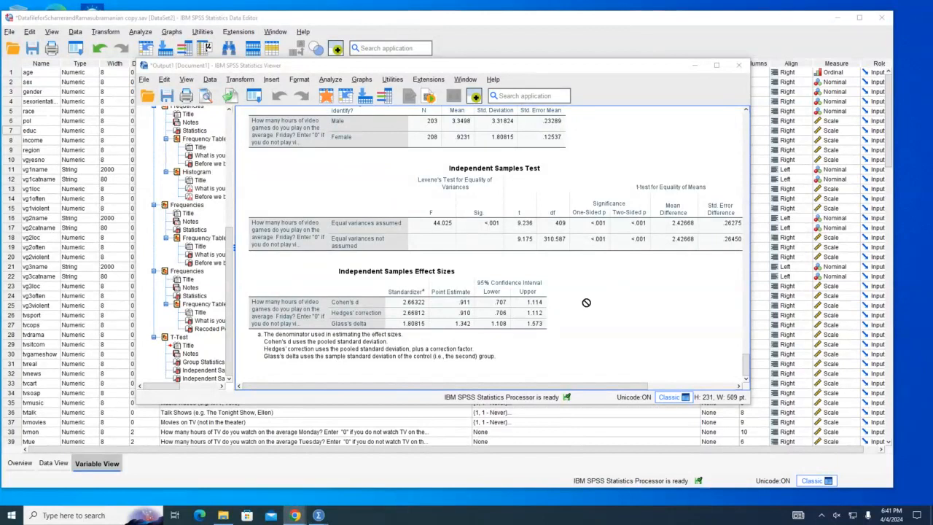
click(459, 226)
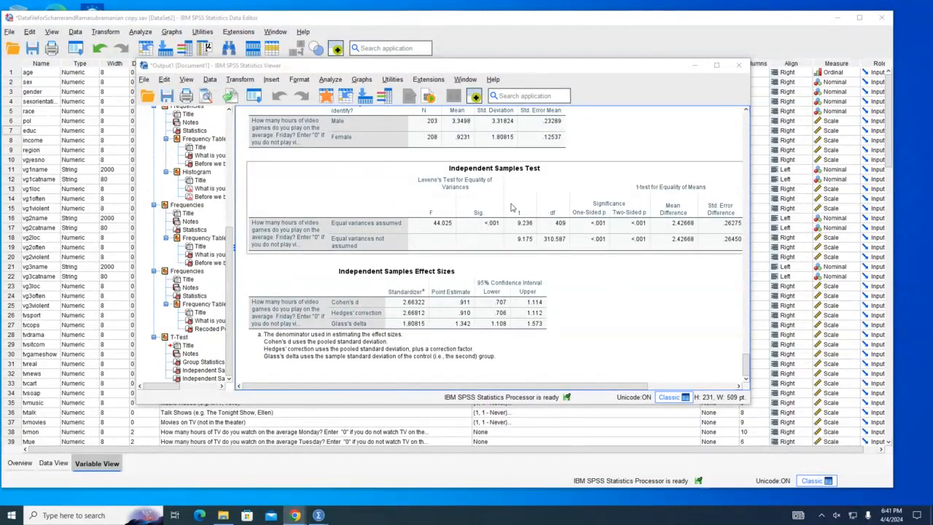
click(518, 260)
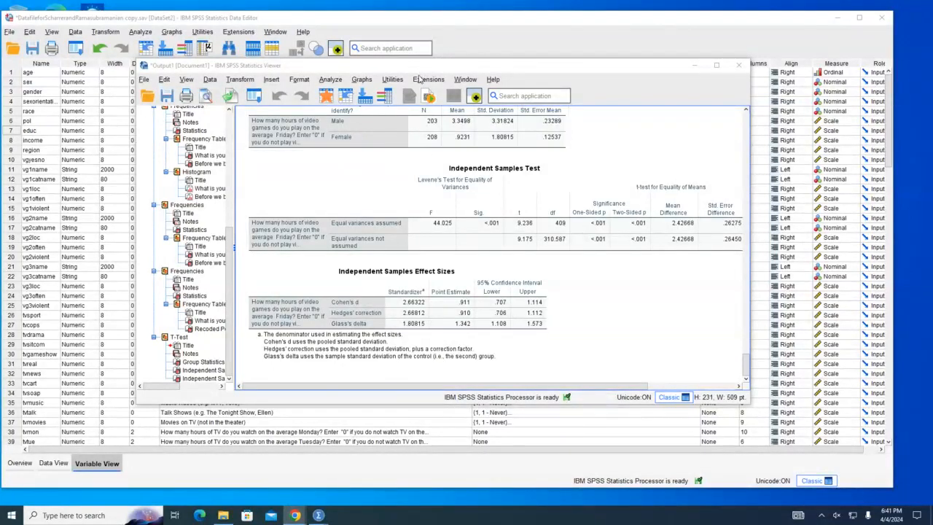
drag(424, 71, 361, 34)
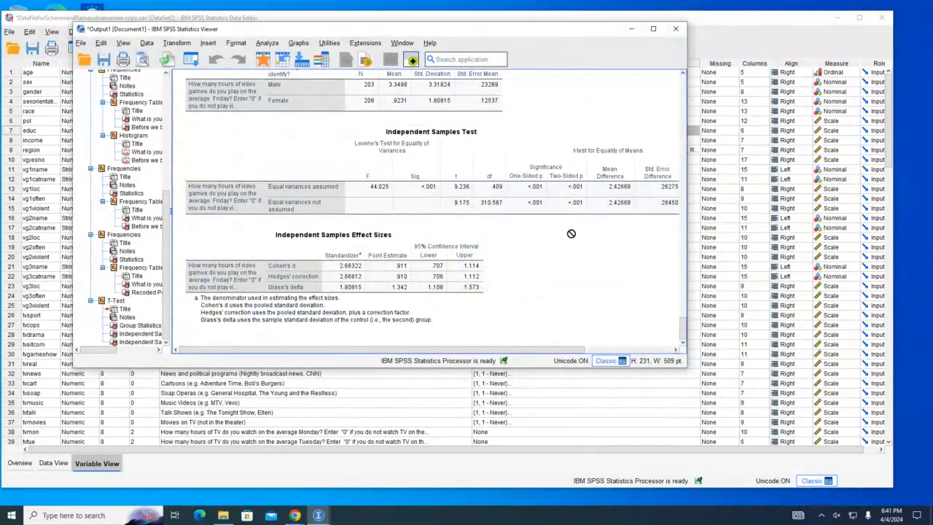
click(530, 218)
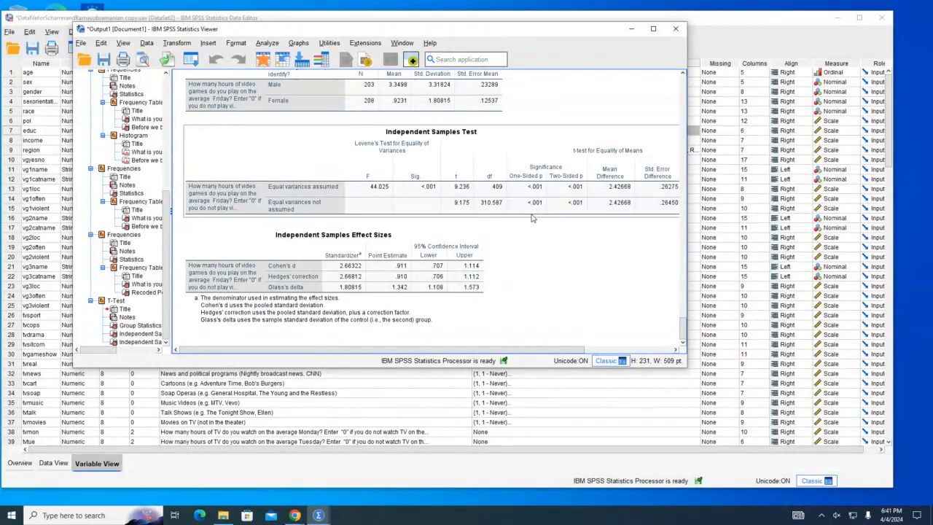
click(265, 43)
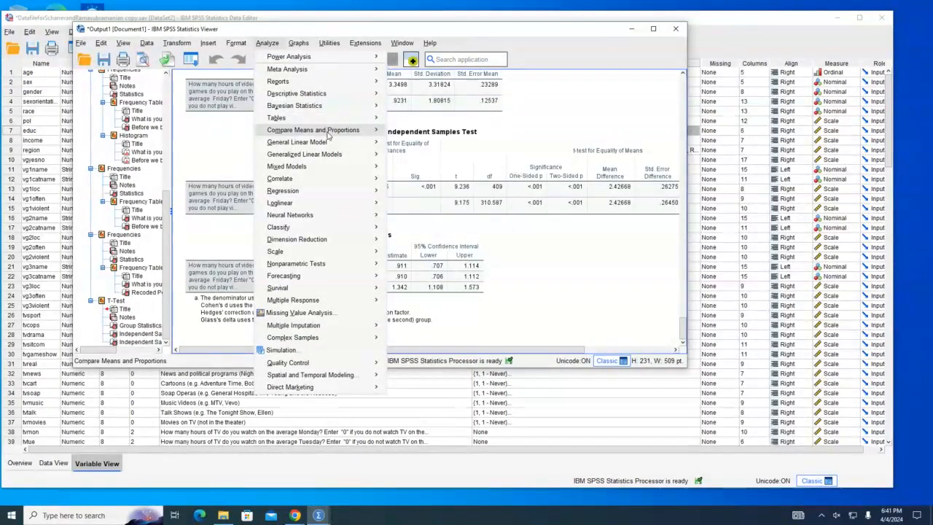
mouse_move(328, 142)
click(410, 142)
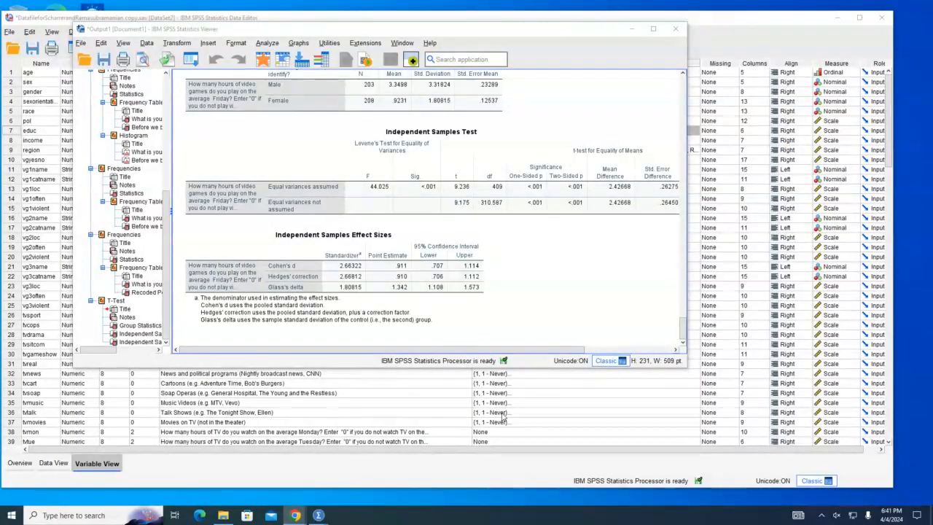
- Open the One-Way ANOVA analysis and enlarge its dialog so the variable names are readable
click(266, 43)
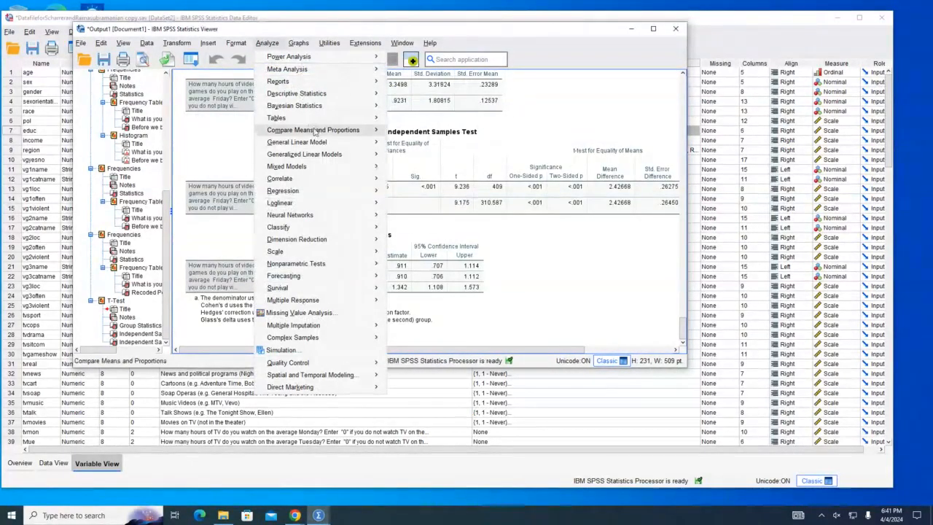
mouse_move(333, 132)
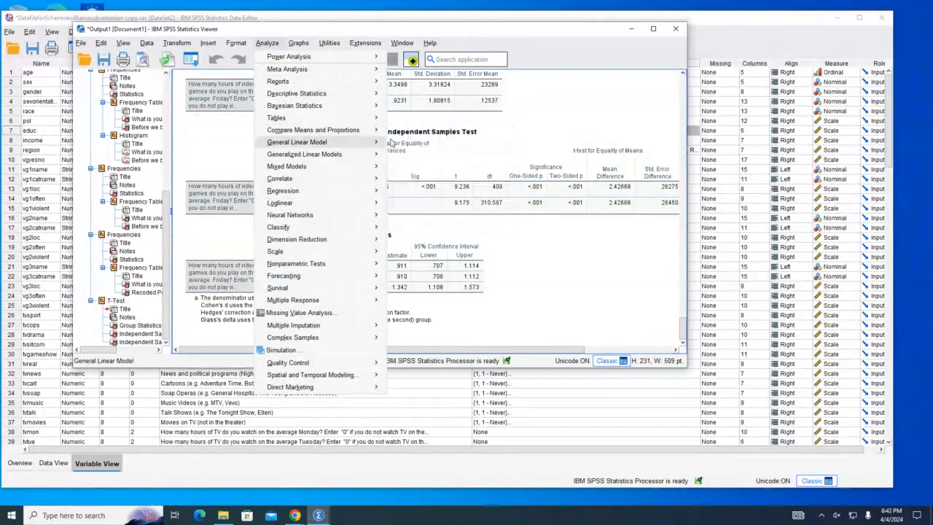
mouse_move(371, 142)
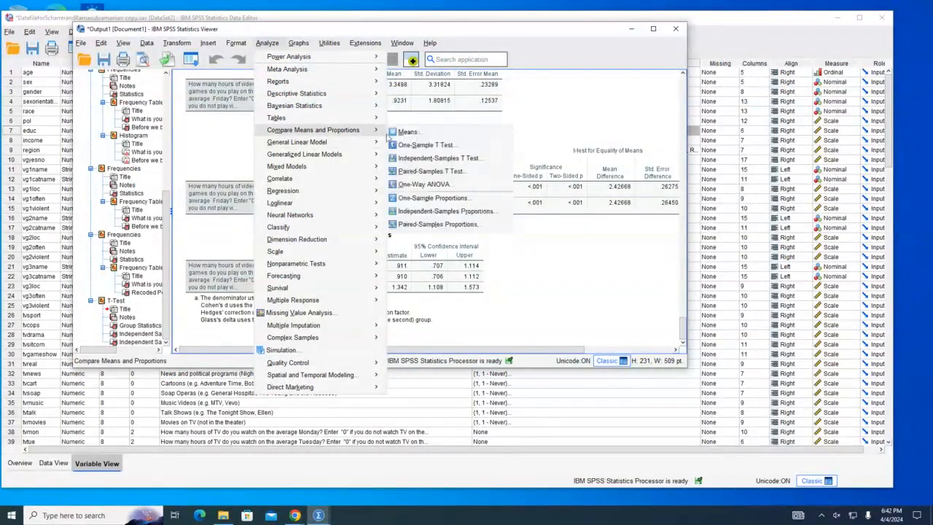
click(452, 186)
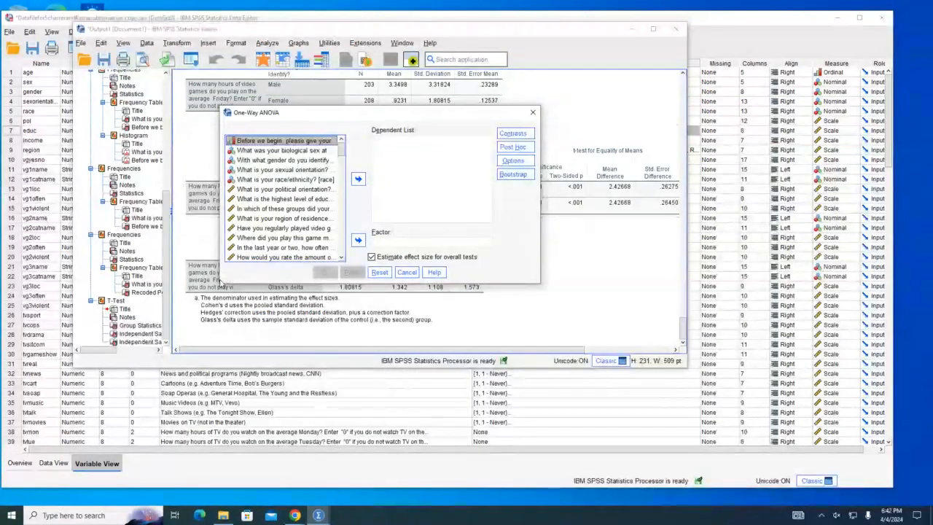
drag(219, 281, 79, 456)
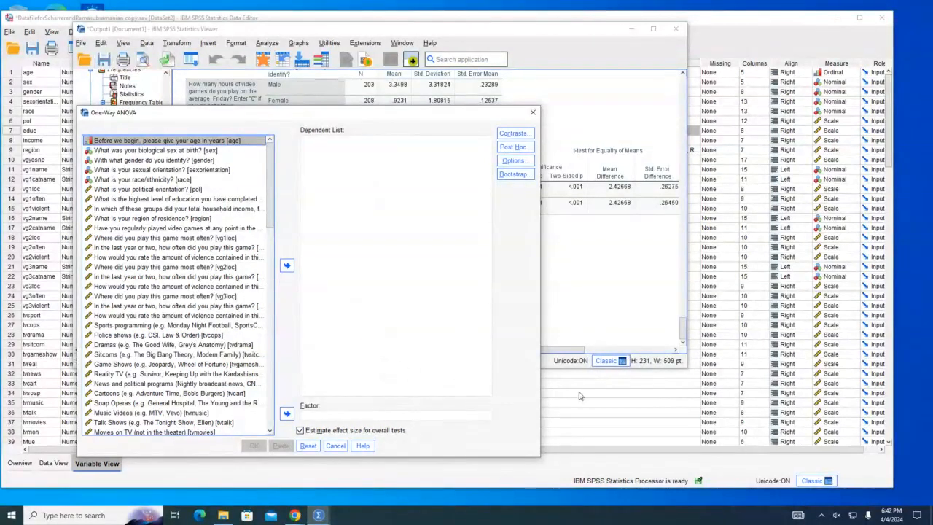
- Set Recoded Pol Ideology [pol_recode] as the ANOVA factor and "Boys should play with action figures not dolls." [MRNI_AF1] as the dependent variable
key(alt+Tab)
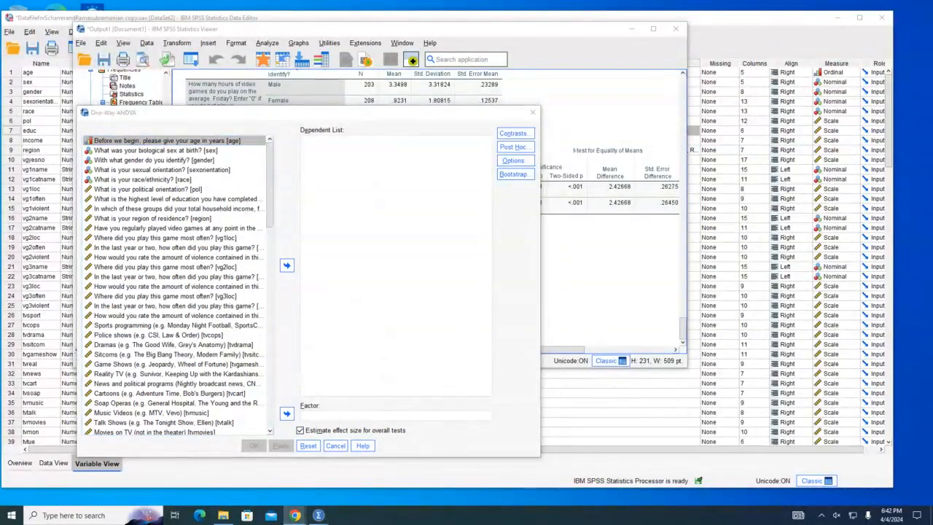
key(alt+Tab)
scroll(128, 339, down, 9)
scroll(128, 343, down, 10)
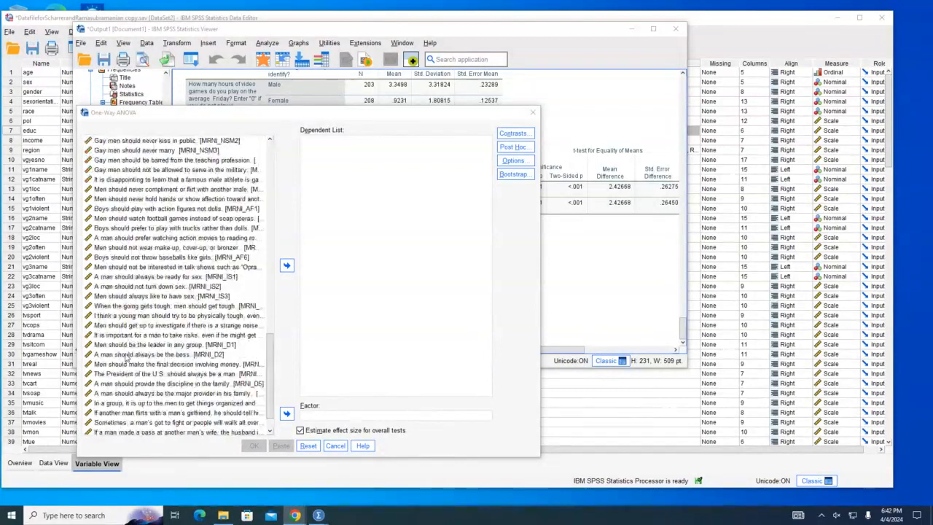
scroll(135, 387, down, 1)
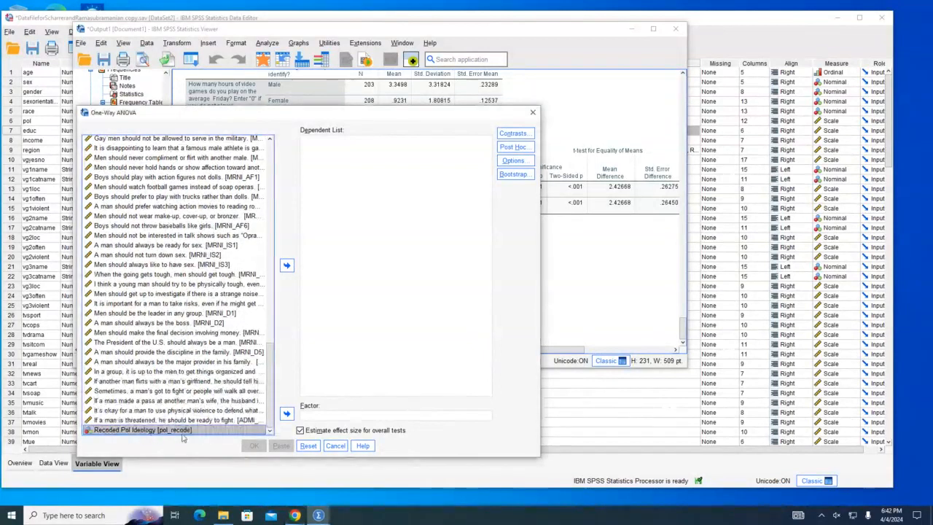
click(287, 414)
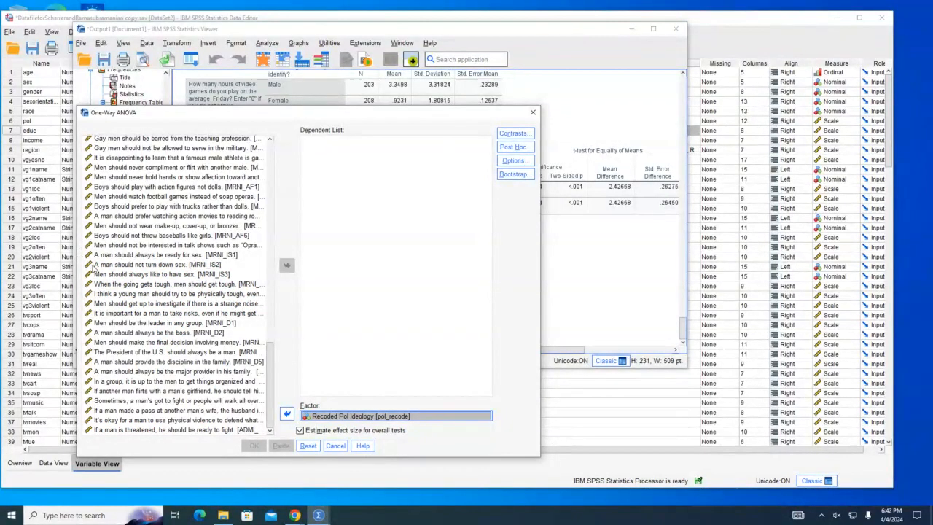
click(175, 188)
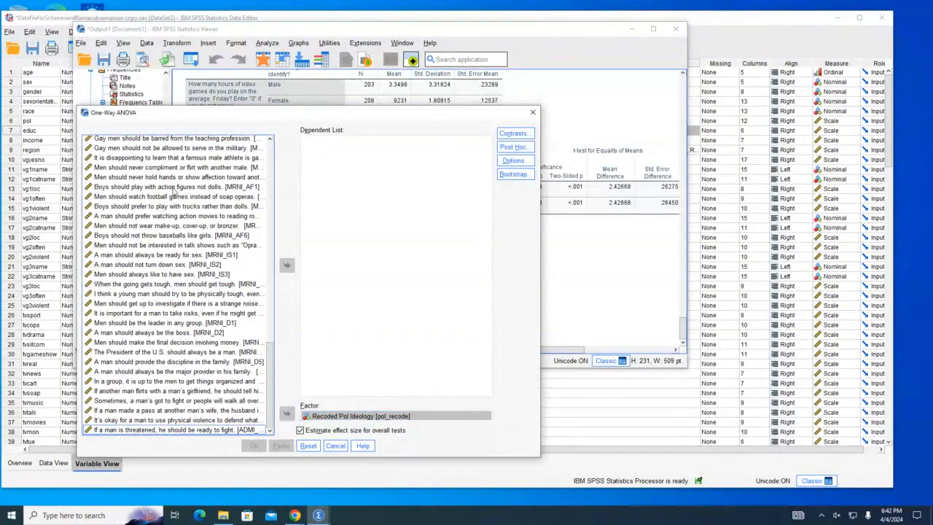
click(288, 266)
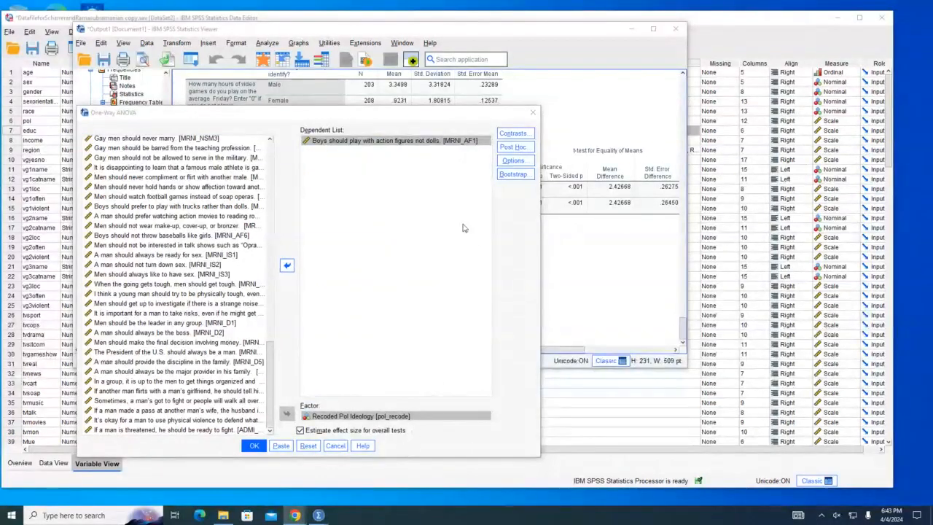
- Include descriptive statistics in the one-way ANOVA options and run the analysis
drag(419, 116, 426, 78)
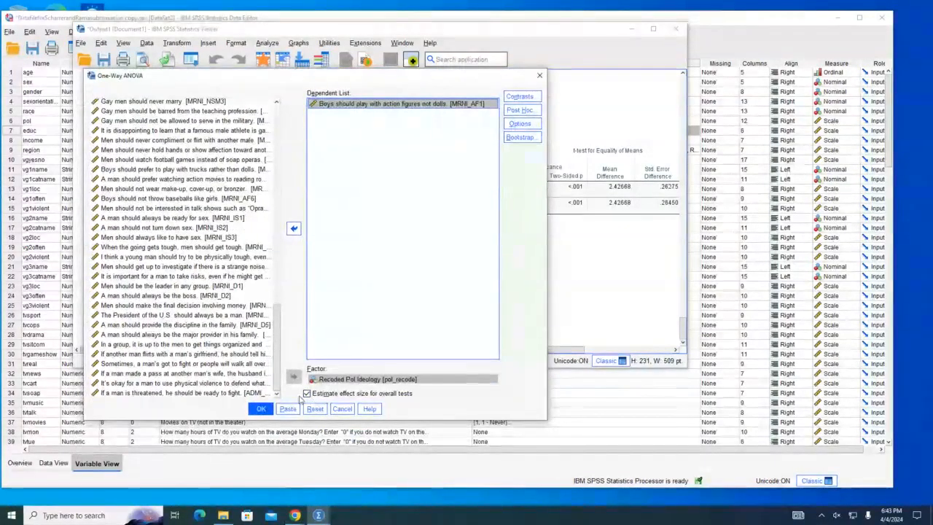
click(528, 123)
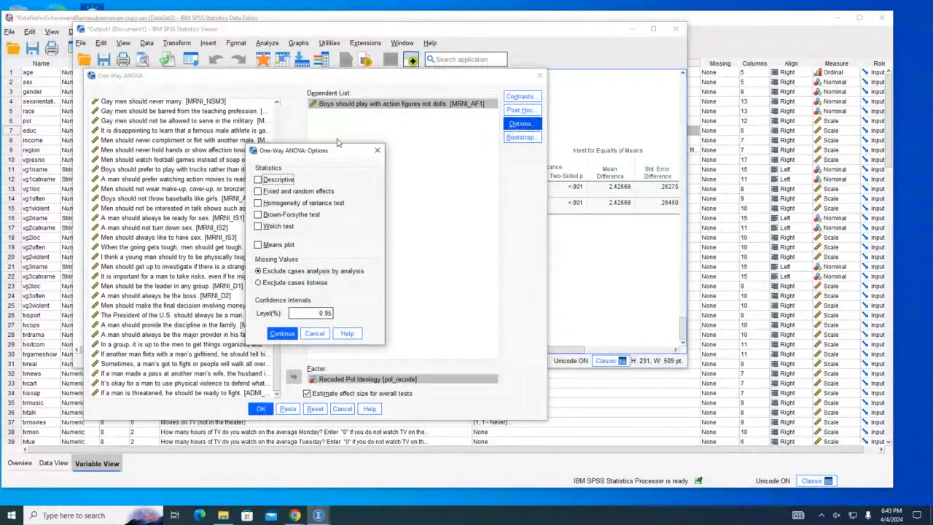
drag(329, 155, 335, 127)
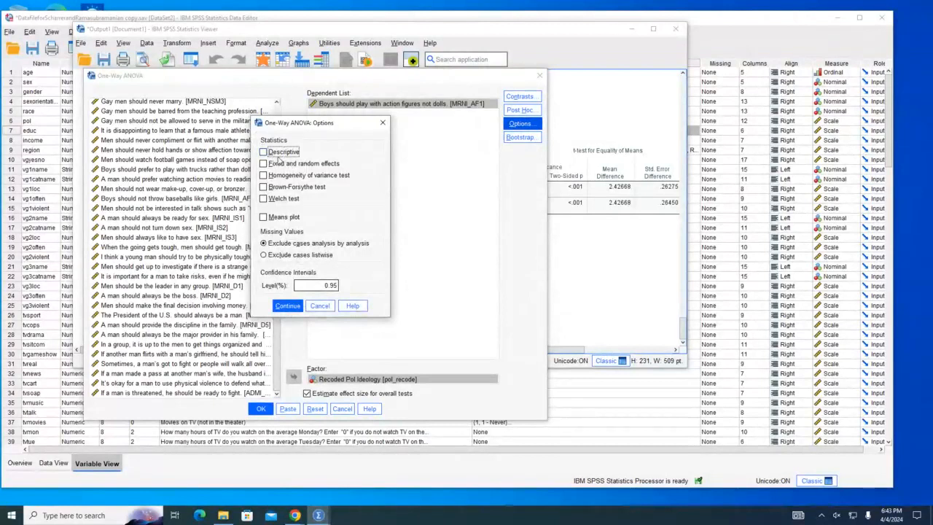
click(263, 152)
click(288, 307)
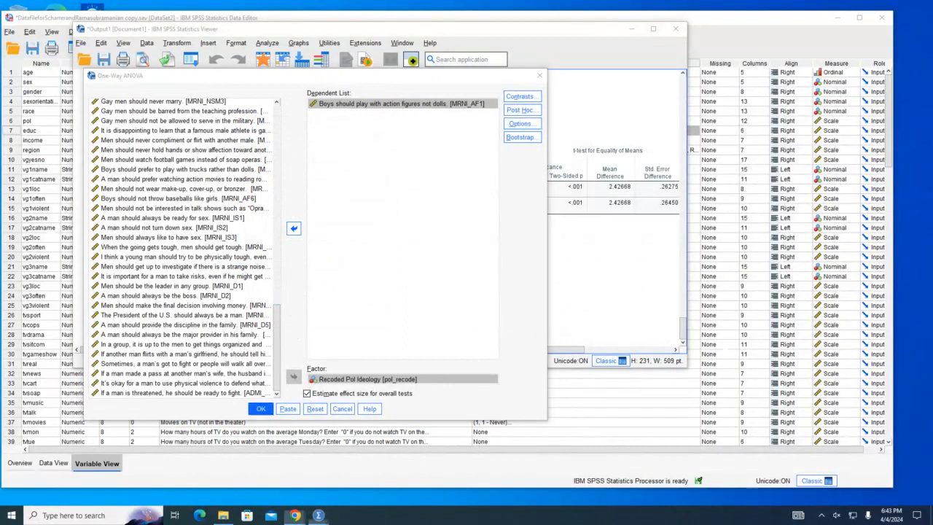
click(261, 409)
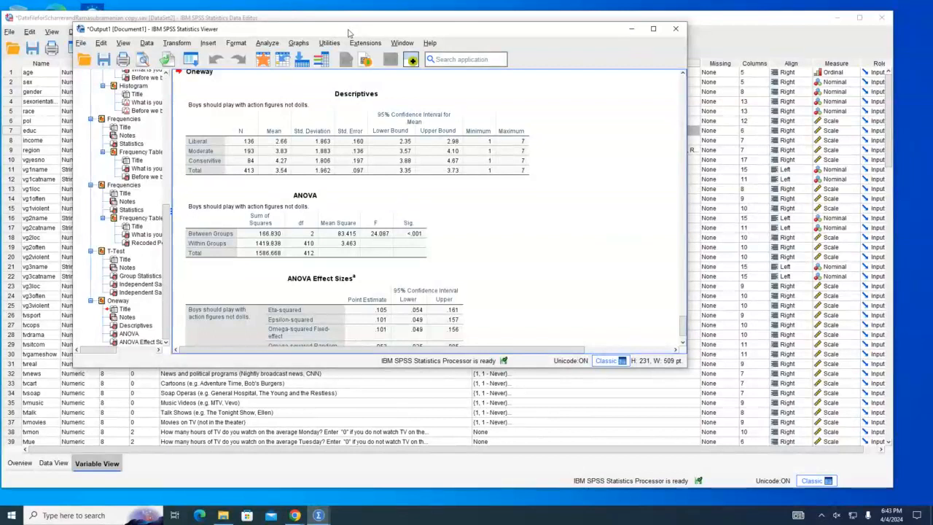
- Look up the value labels of MRNI_AF1 in the data file's variable list and close them without changes
drag(349, 33, 539, 37)
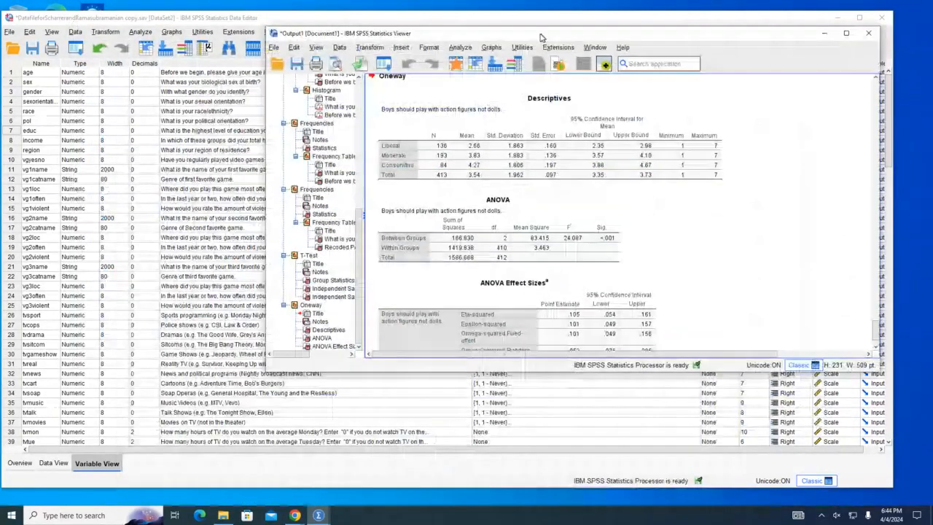
click(197, 31)
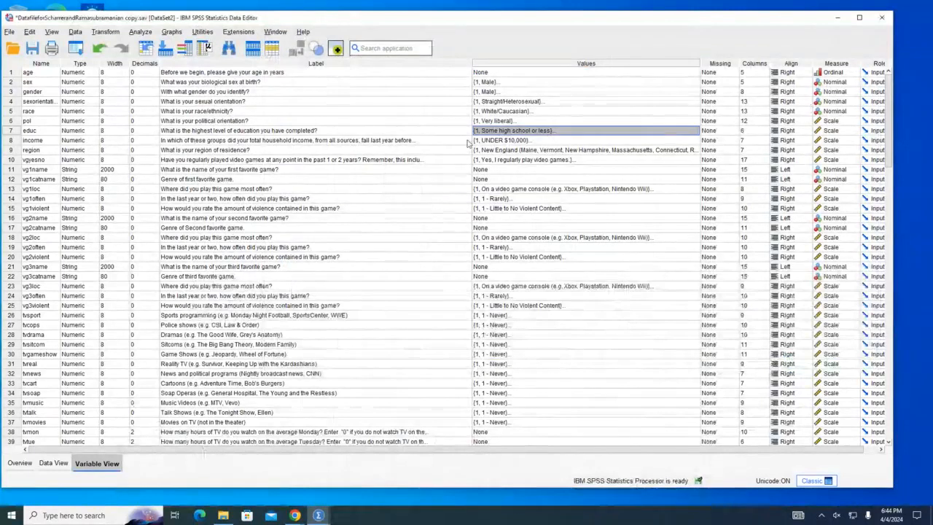
scroll(271, 175, down, 1)
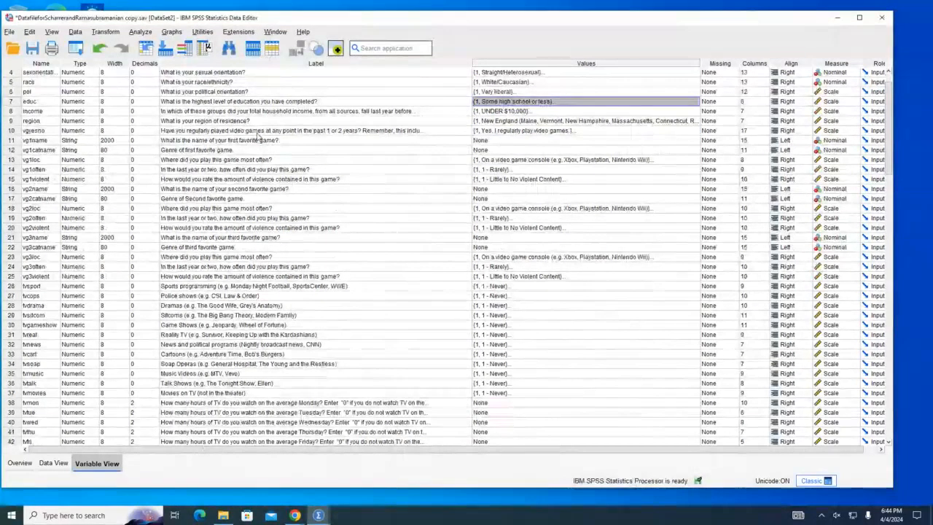
scroll(271, 175, down, 5)
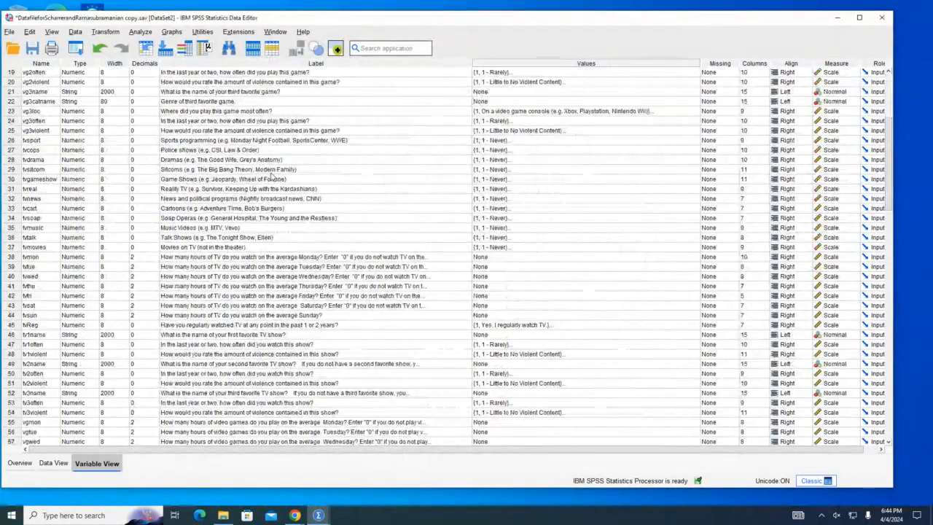
scroll(271, 175, down, 10)
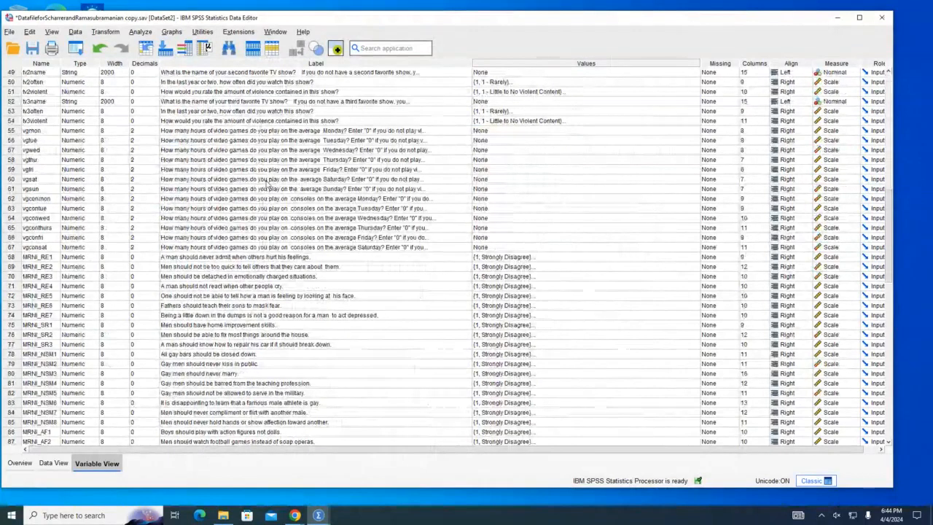
scroll(268, 182, down, 1)
click(281, 401)
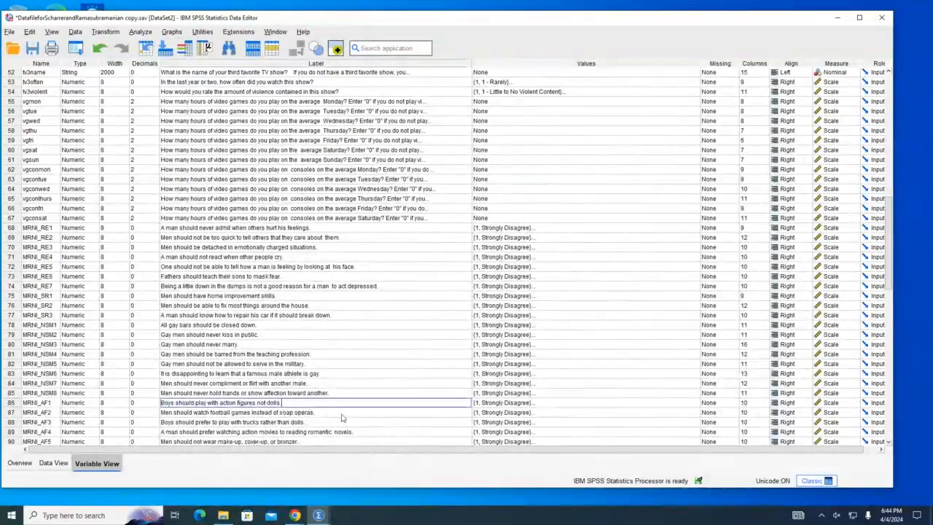
click(543, 406)
click(694, 406)
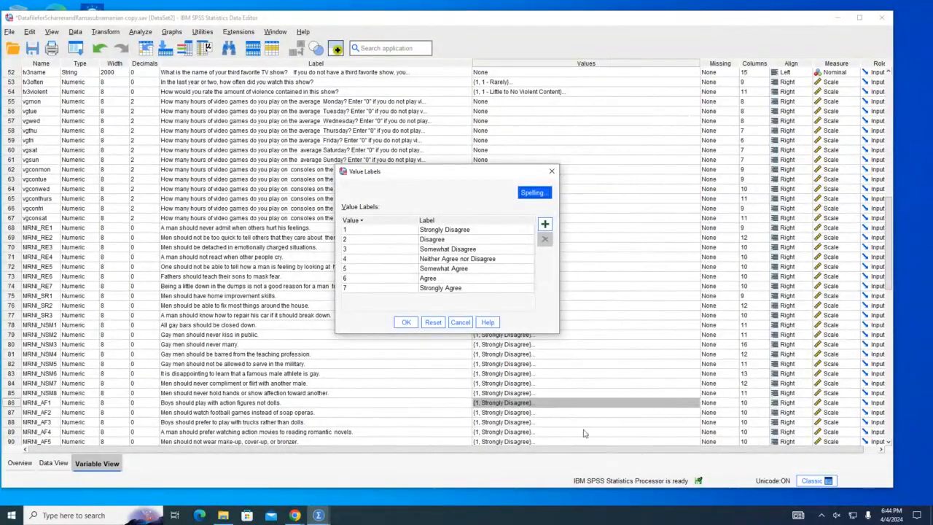
click(465, 321)
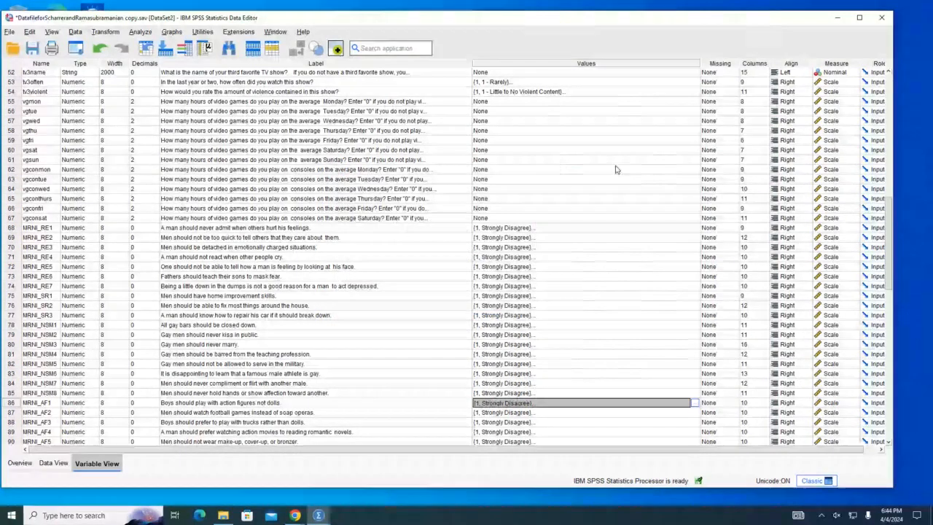
- Return to the output and examine the Oneway results: the group means by political ideology, the ANOVA significance and the effect sizes
mouse_move(325, 517)
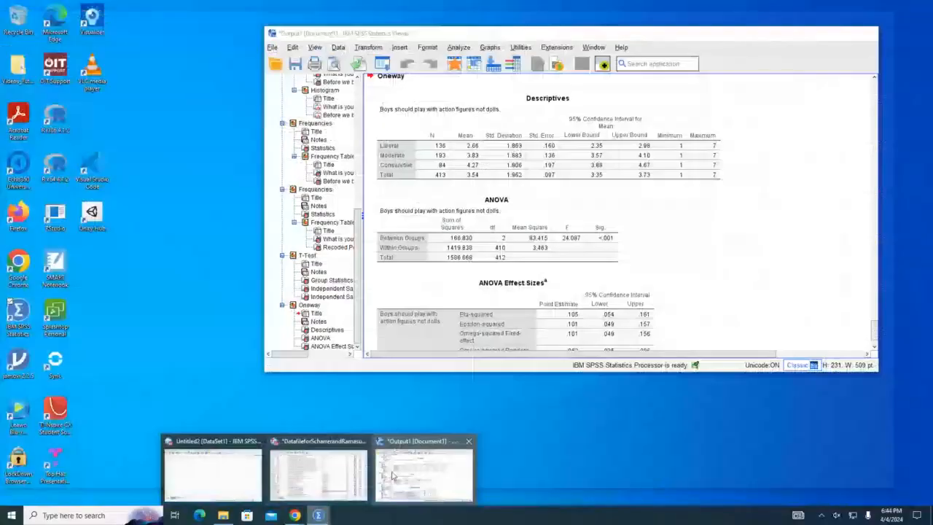
click(394, 475)
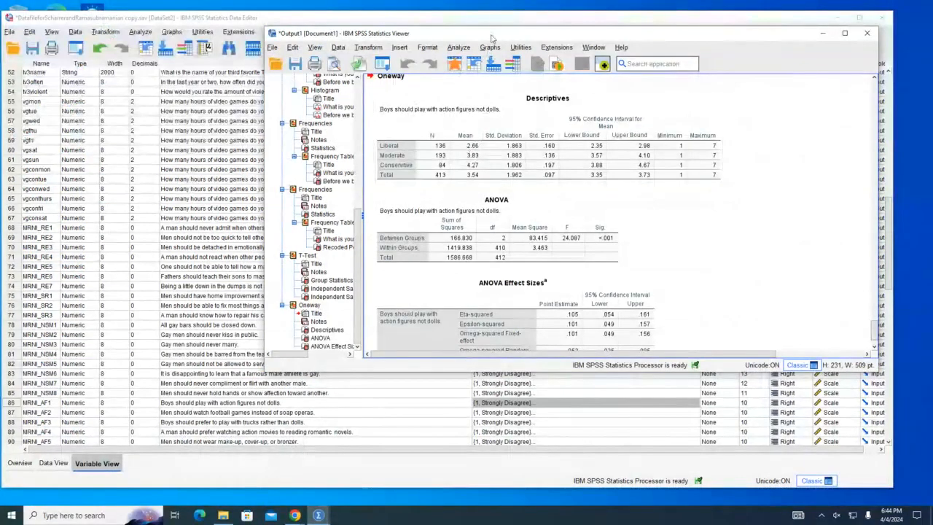
click(473, 145)
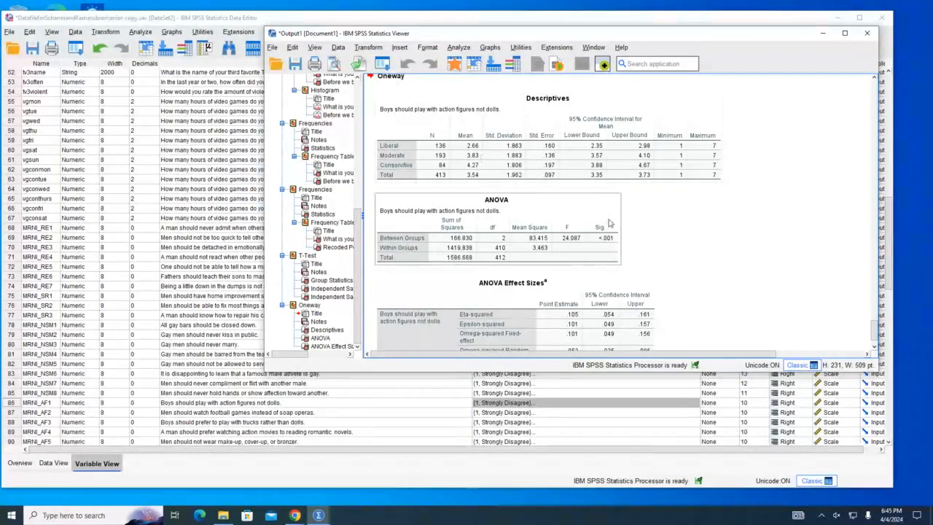
scroll(610, 223, down, 3)
key(alt+Tab)
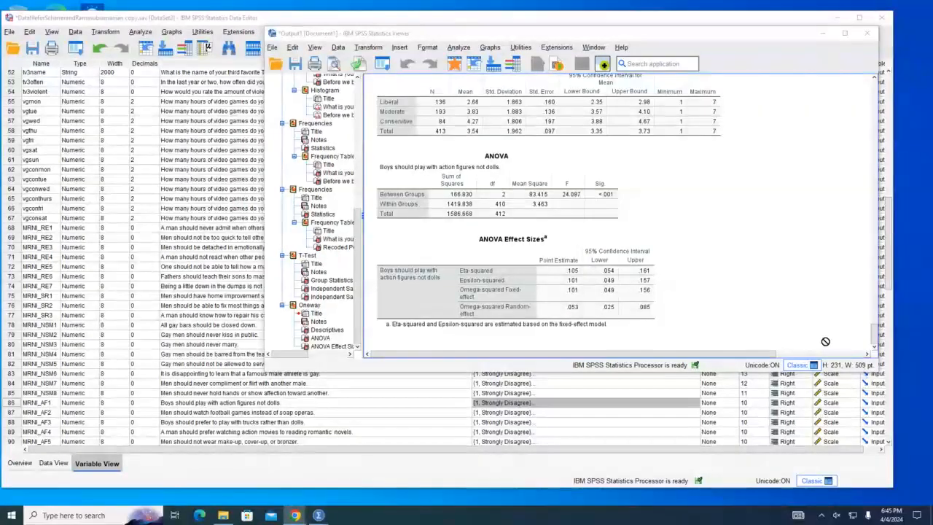
scroll(598, 272, up, 1)
scroll(598, 272, up, 1)
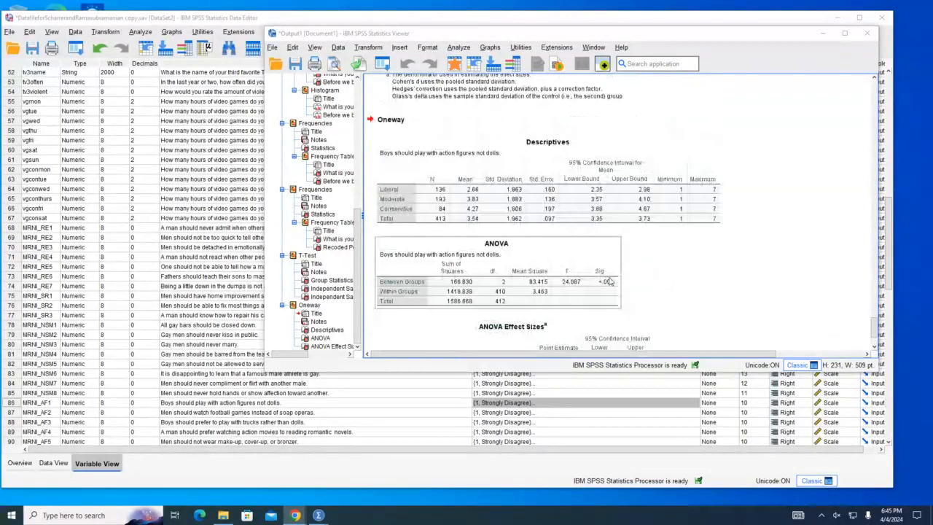
scroll(634, 295, down, 1)
scroll(634, 295, down, 1)
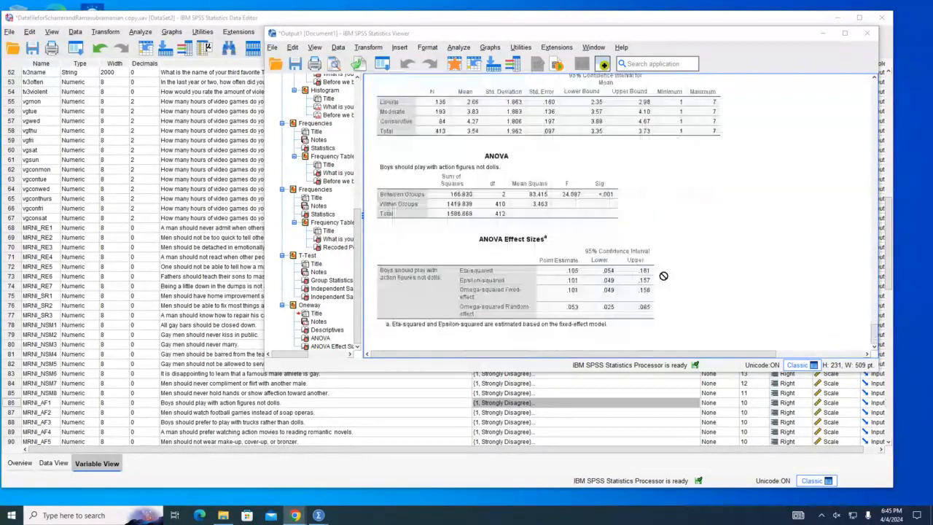
scroll(638, 236, up, 1)
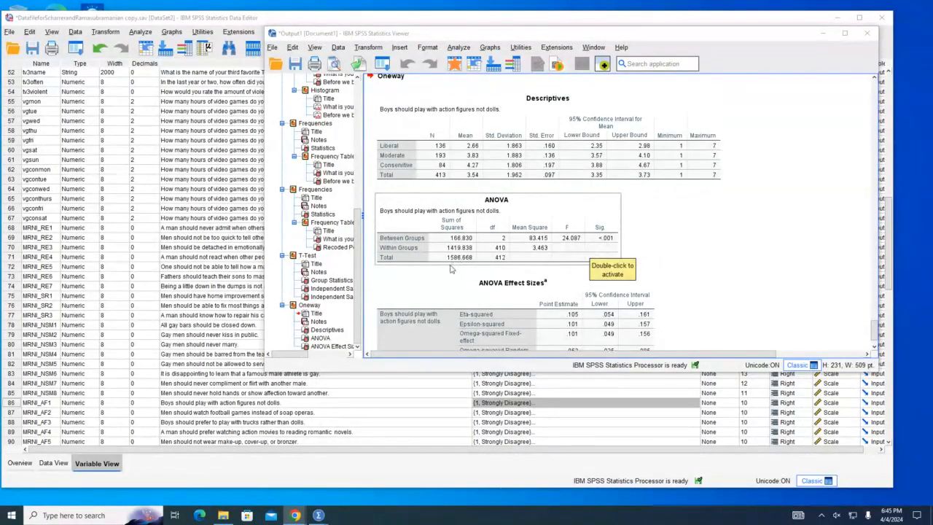
drag(452, 269, 470, 272)
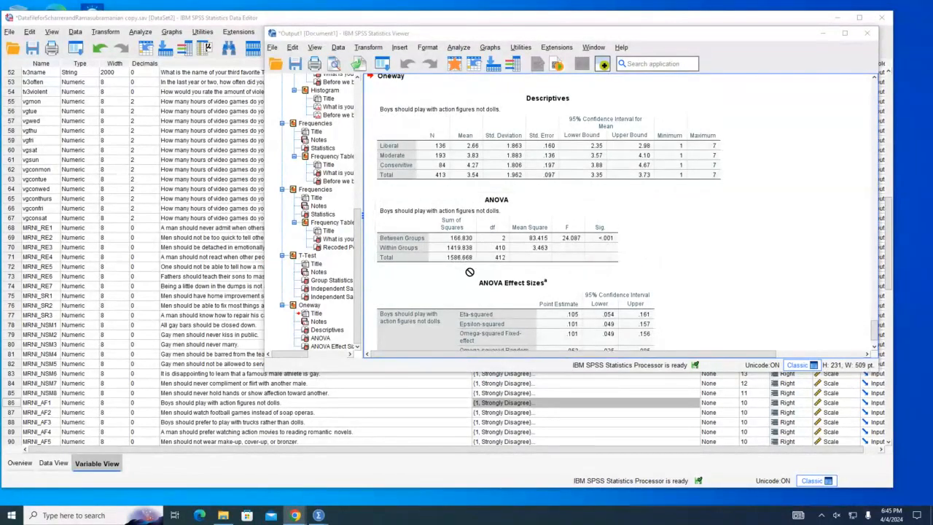
click(544, 242)
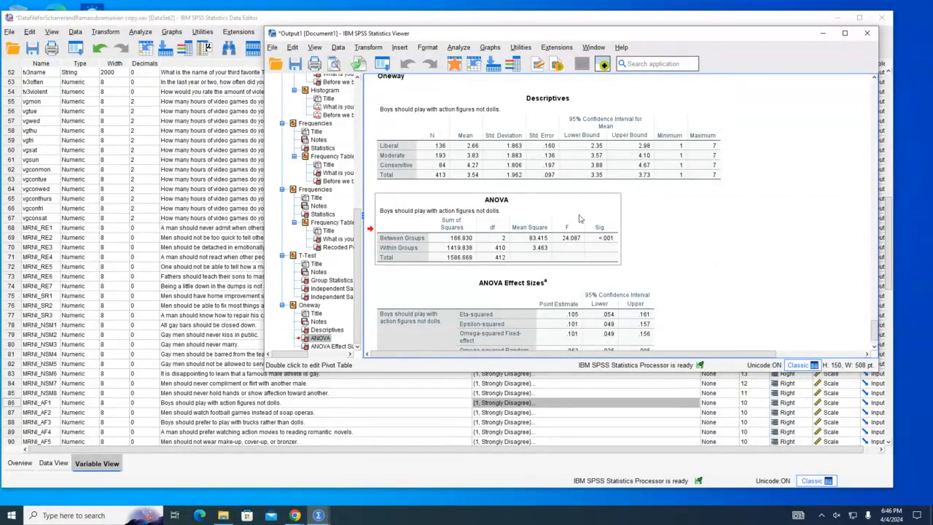
- Examine the ANOVA significance and the effect sizes for the action figures item
drag(611, 247, 621, 214)
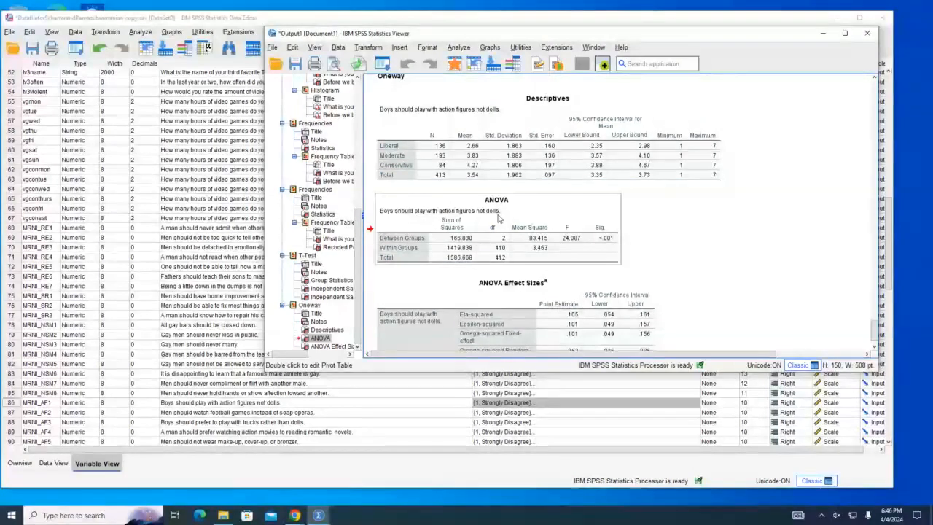
scroll(611, 246, down, 2)
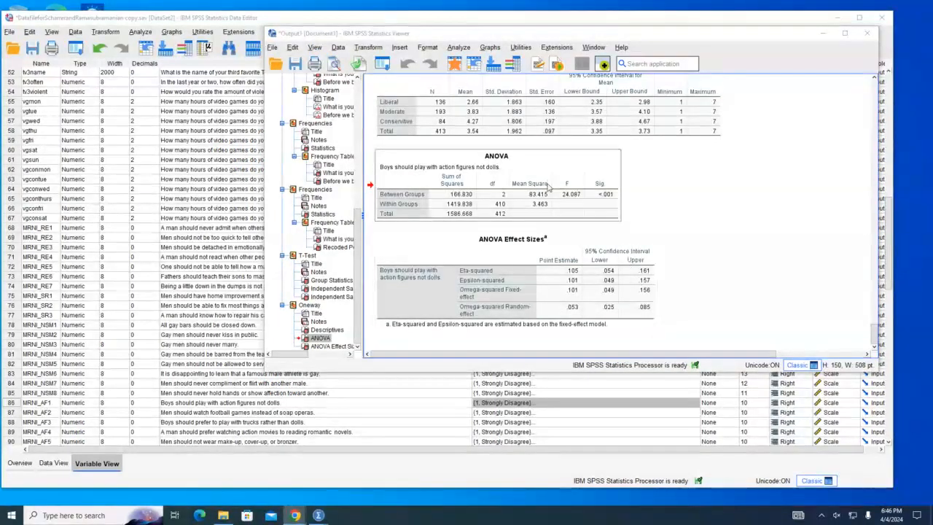
drag(619, 194, 636, 189)
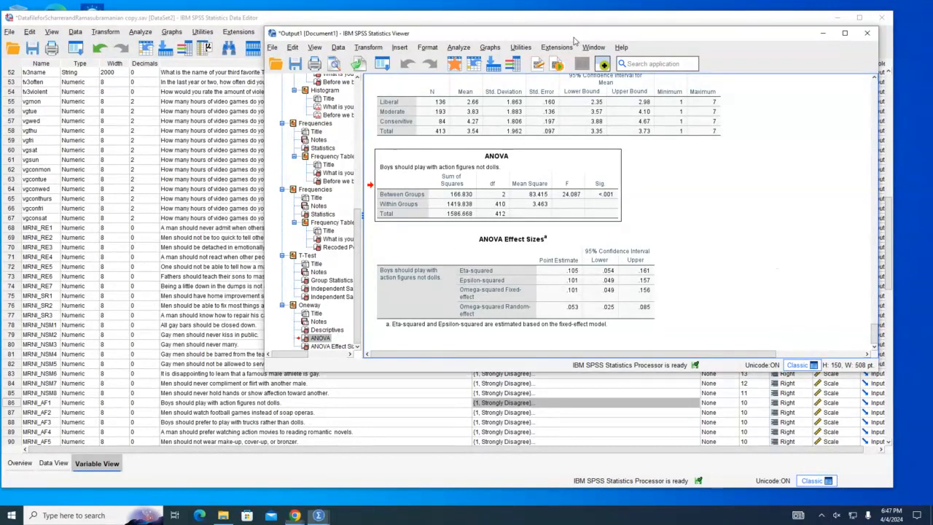
- Enlarge the output window and open the Crosstabs setup, widening its dialog to make the variable labels readable
drag(574, 40, 431, 23)
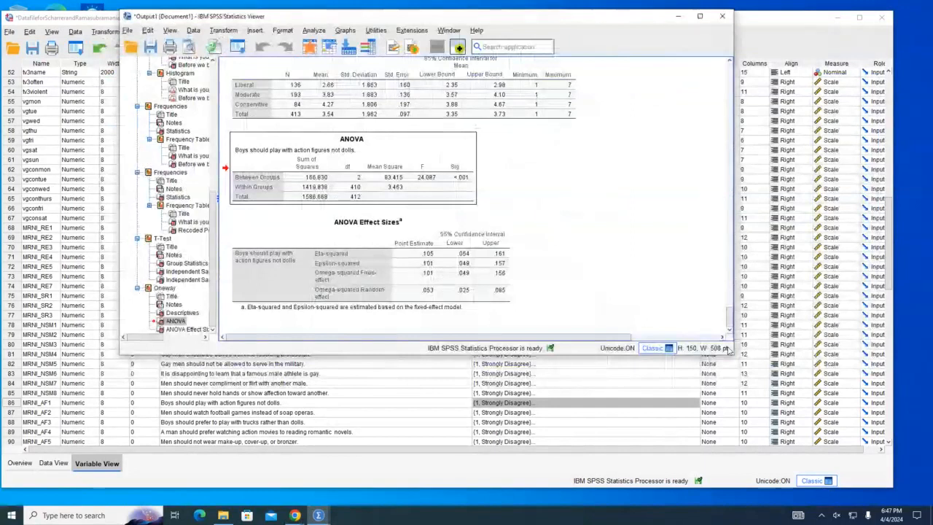
drag(731, 356, 806, 484)
click(314, 30)
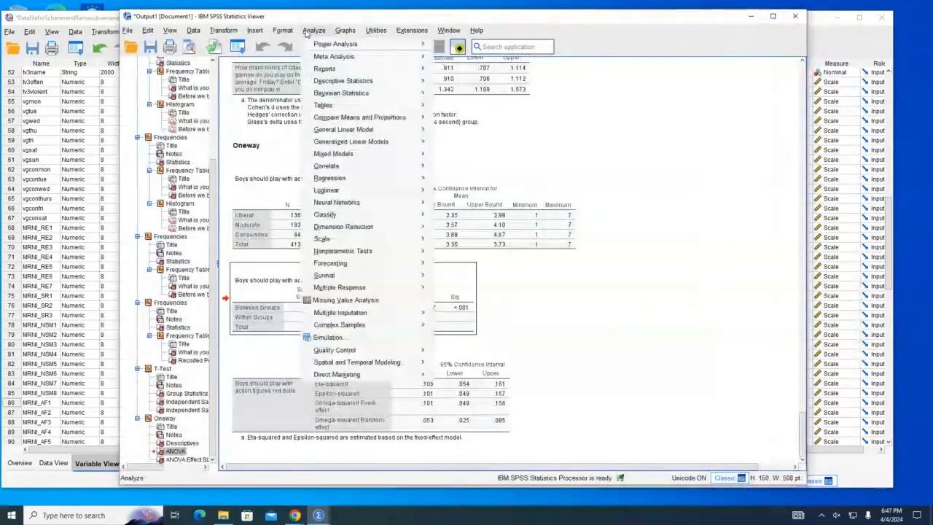
mouse_move(339, 86)
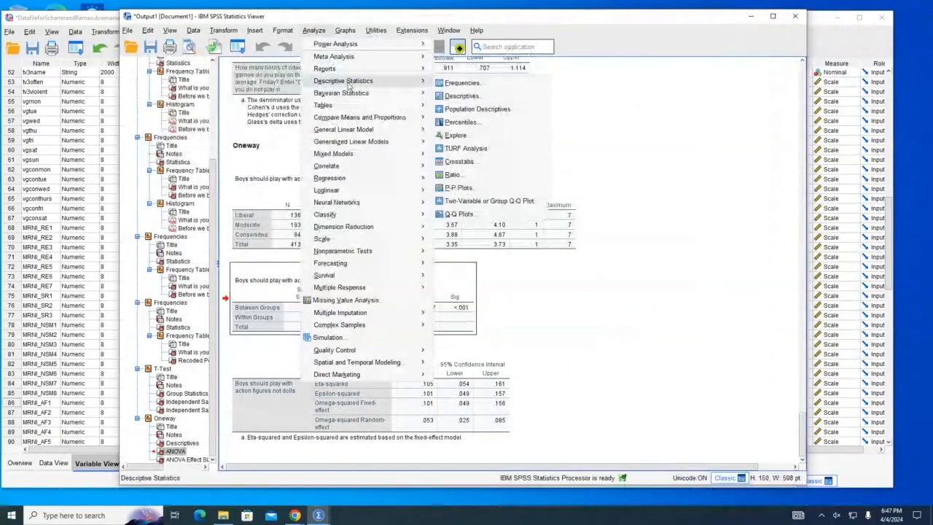
click(460, 162)
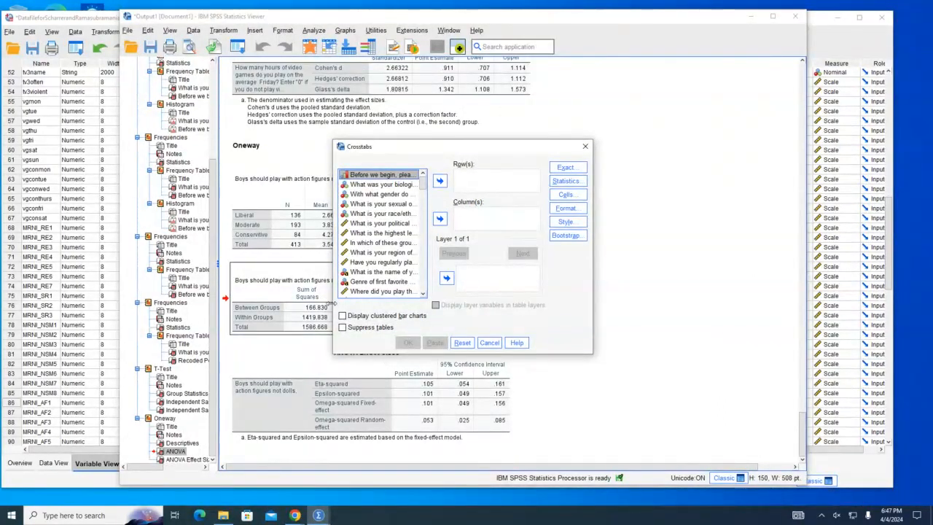
drag(330, 302, 197, 302)
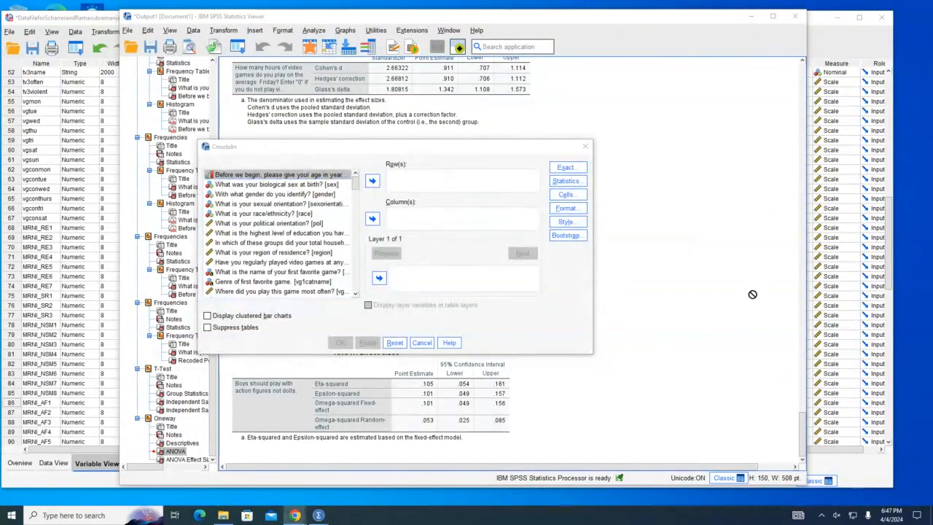
- Set Recoded Pol Ideology [pol_recode] as the crosstab row variable and "What is your sexual orientation?" [sexorientation] as the column variable
scroll(278, 240, down, 20)
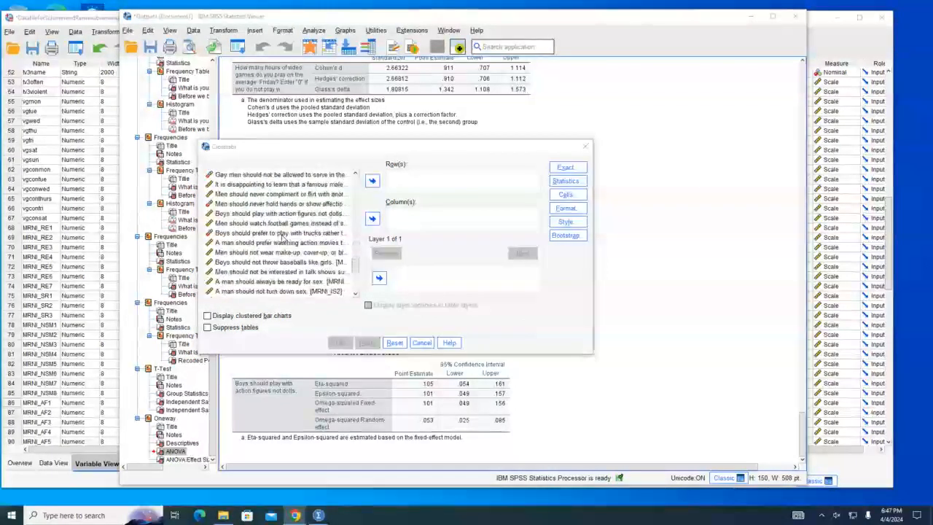
click(287, 293)
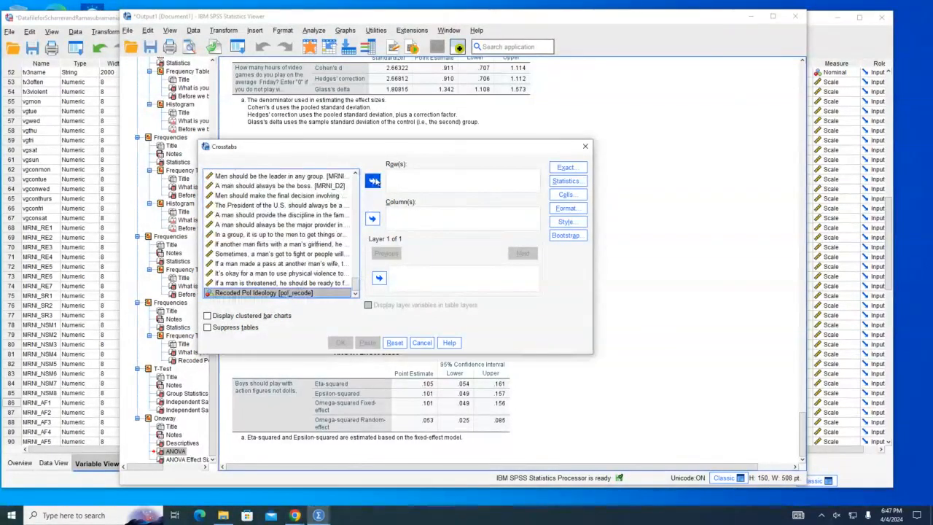
click(374, 182)
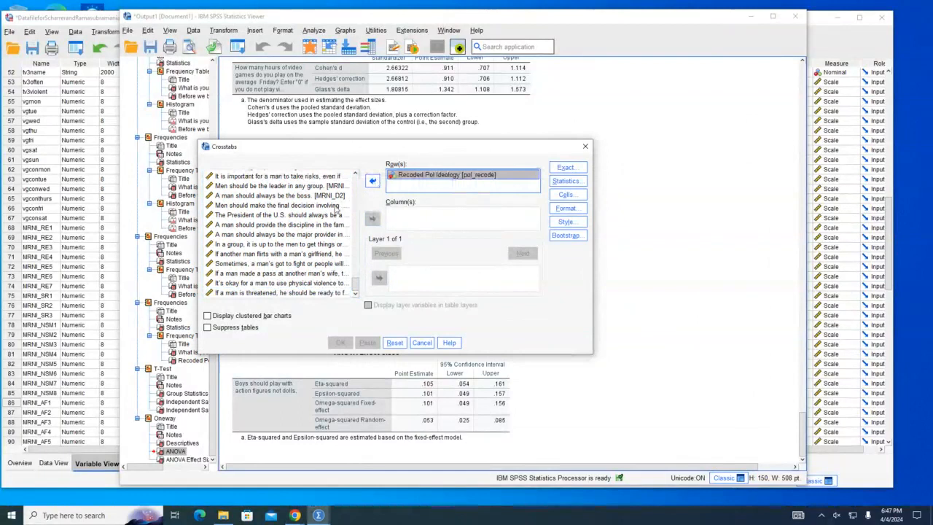
scroll(310, 207, up, 5)
scroll(316, 195, up, 5)
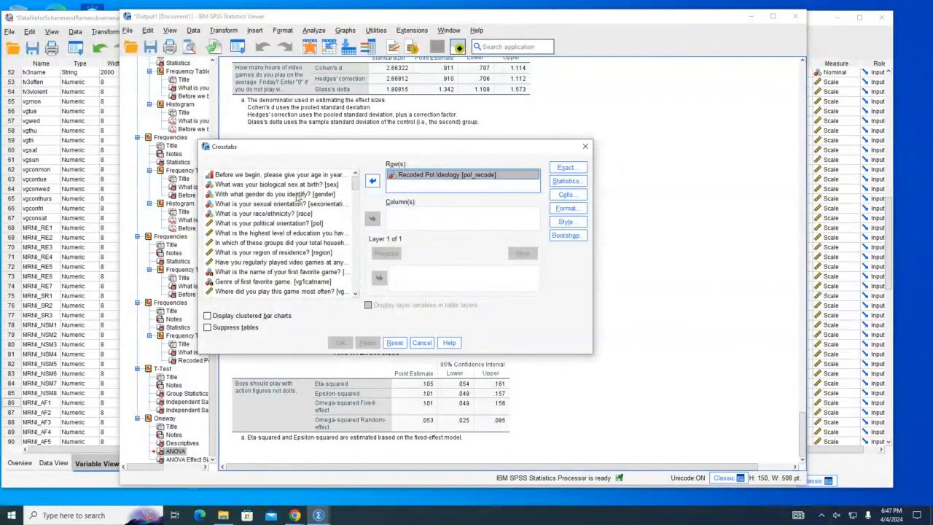
click(316, 205)
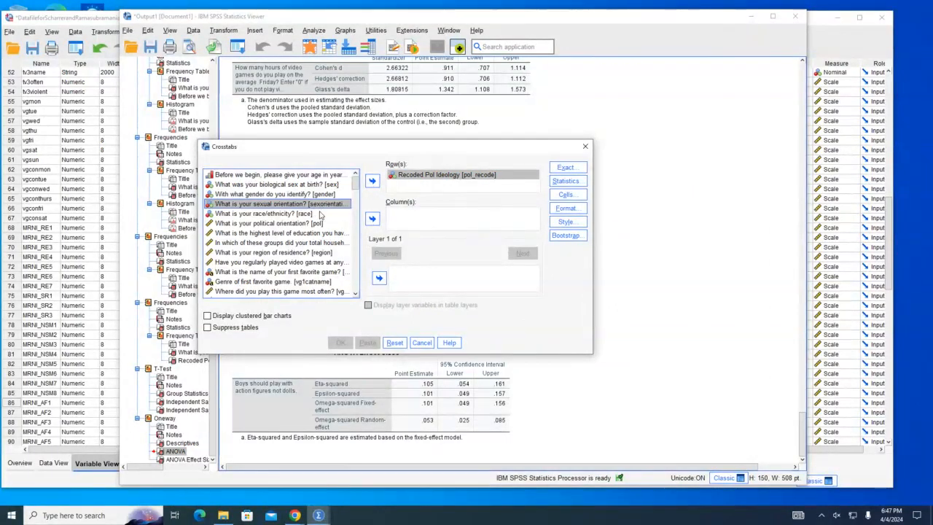
click(371, 218)
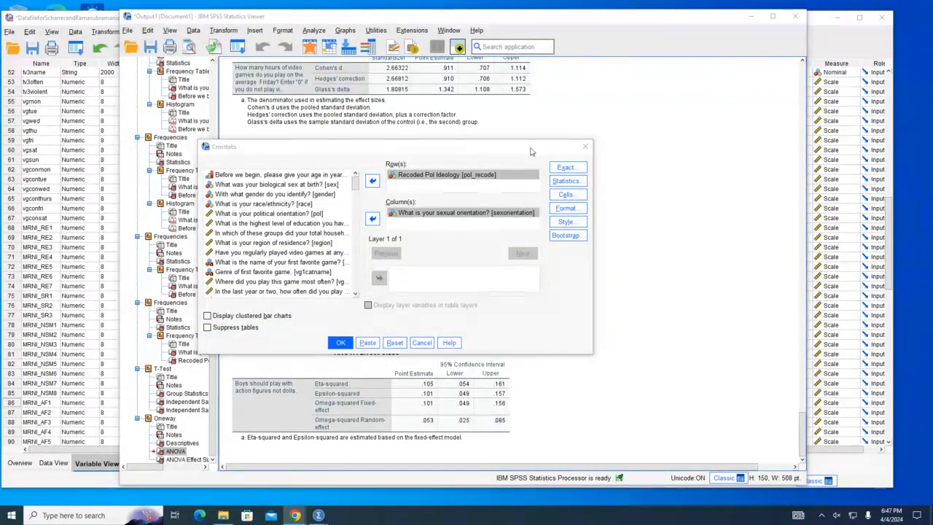
- Request the Chi-square statistic for the crosstab
click(573, 182)
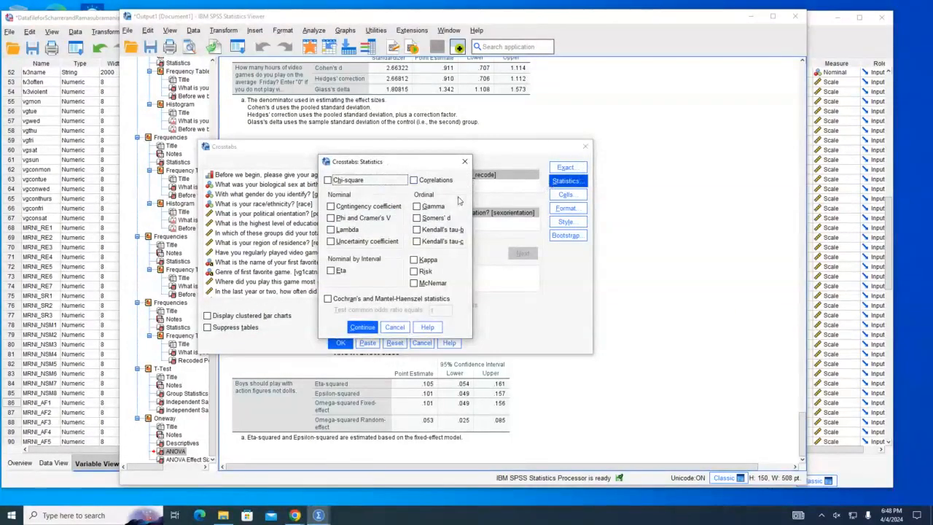
drag(377, 166, 399, 133)
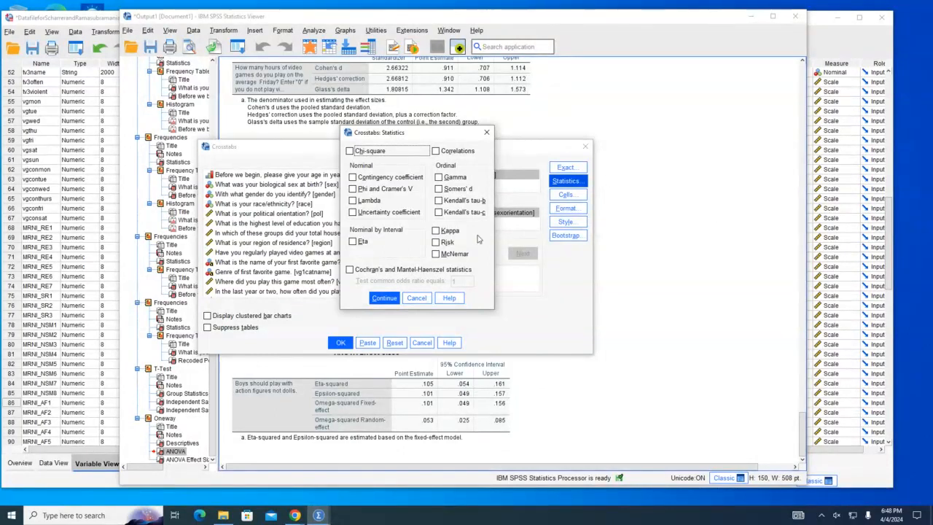
click(352, 152)
click(384, 298)
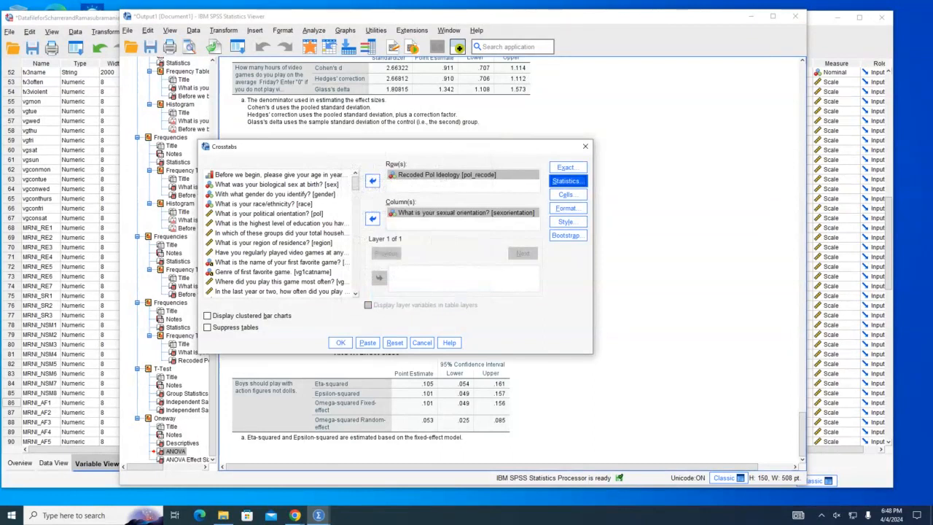
key(alt+Tab)
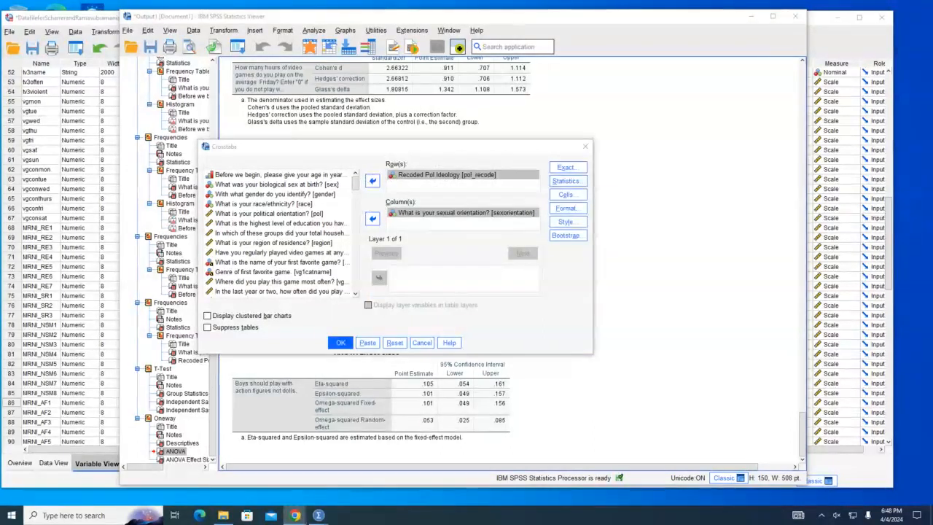
- Include column percentages with the observed counts in the crosstab cells and run the analysis
click(568, 196)
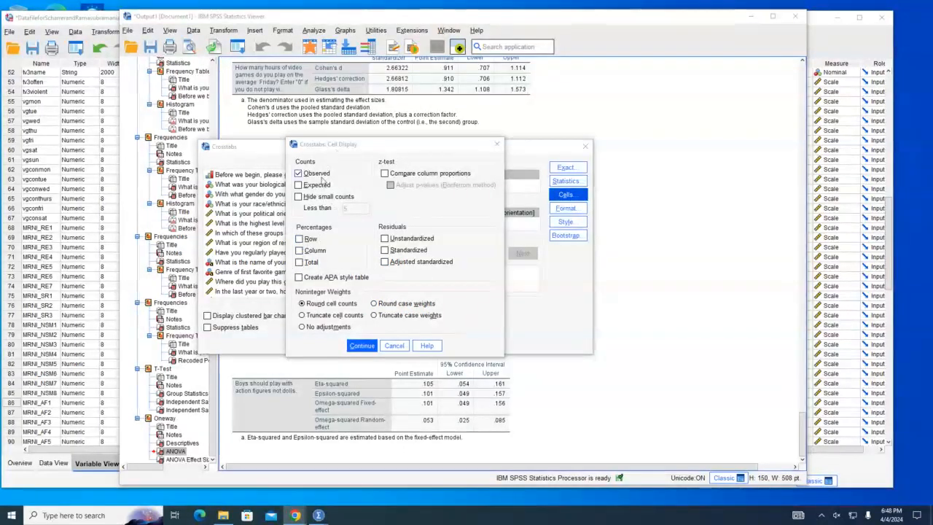
click(299, 250)
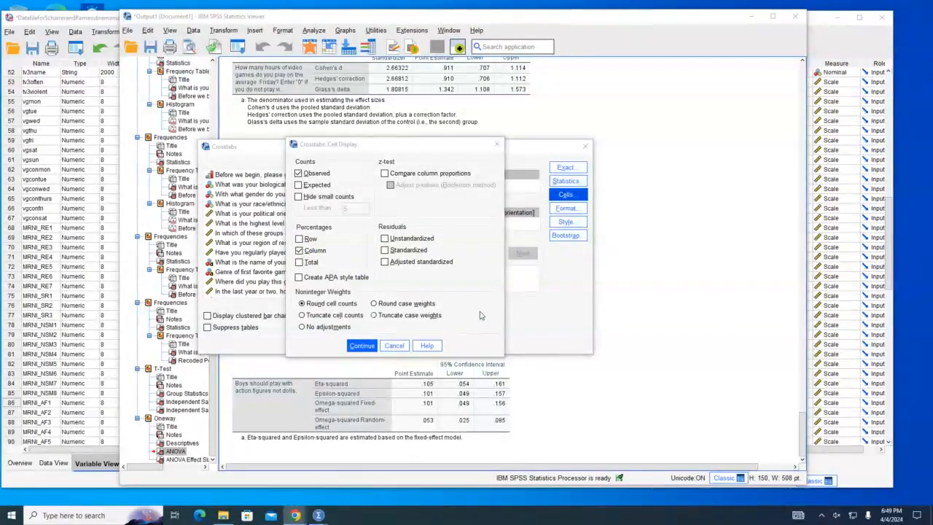
click(368, 345)
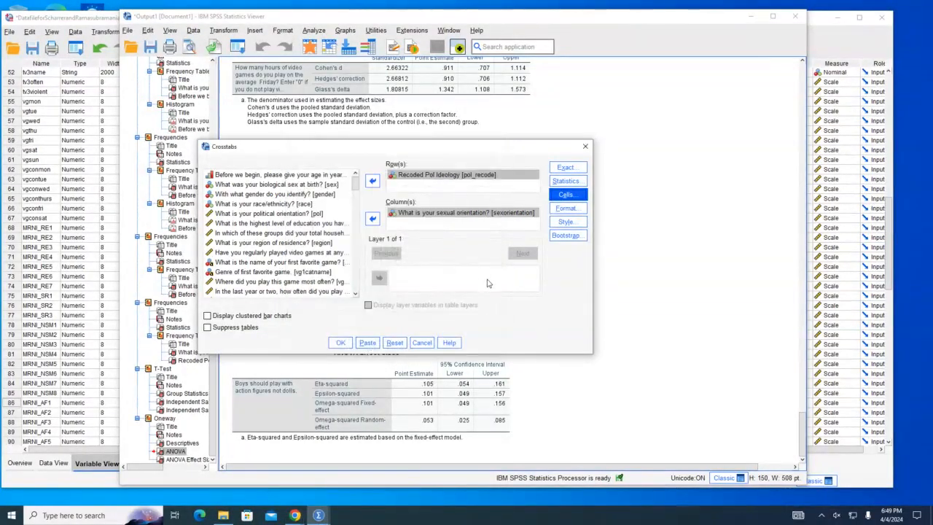
click(341, 344)
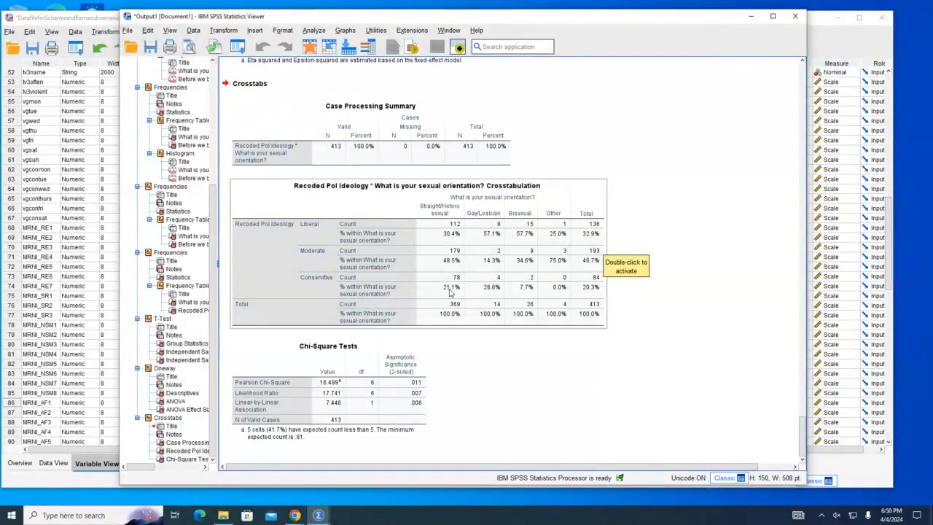
- Examine the ideology by sexual orientation crosstabulation, comparing column percentages, and the Pearson Chi-Square significance
click(453, 244)
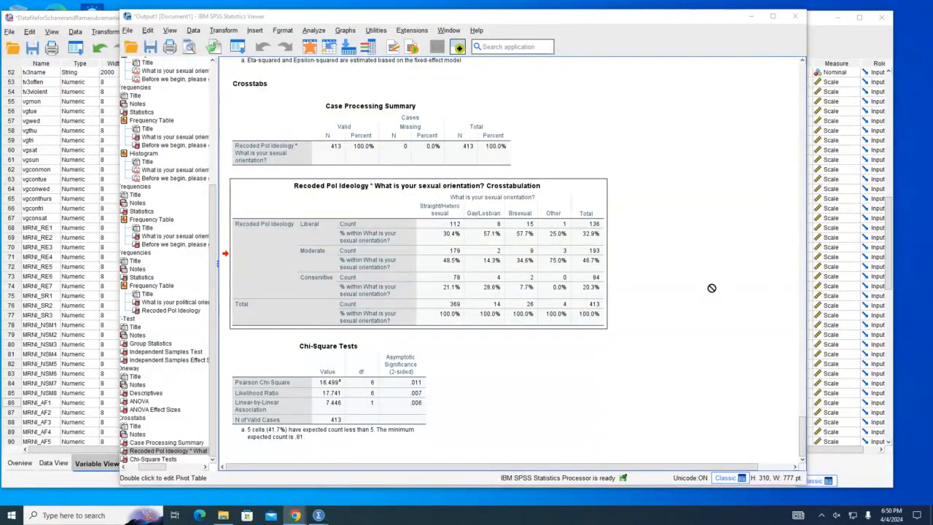
click(289, 414)
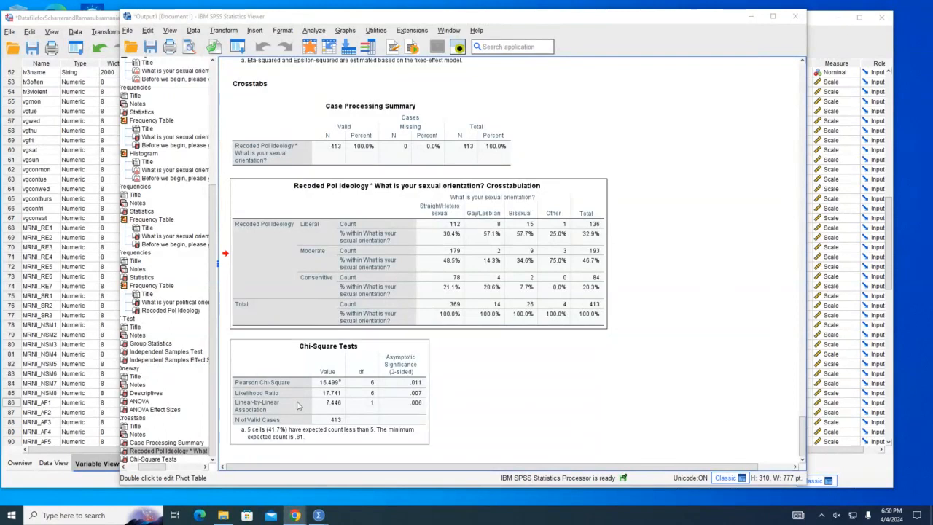
click(296, 387)
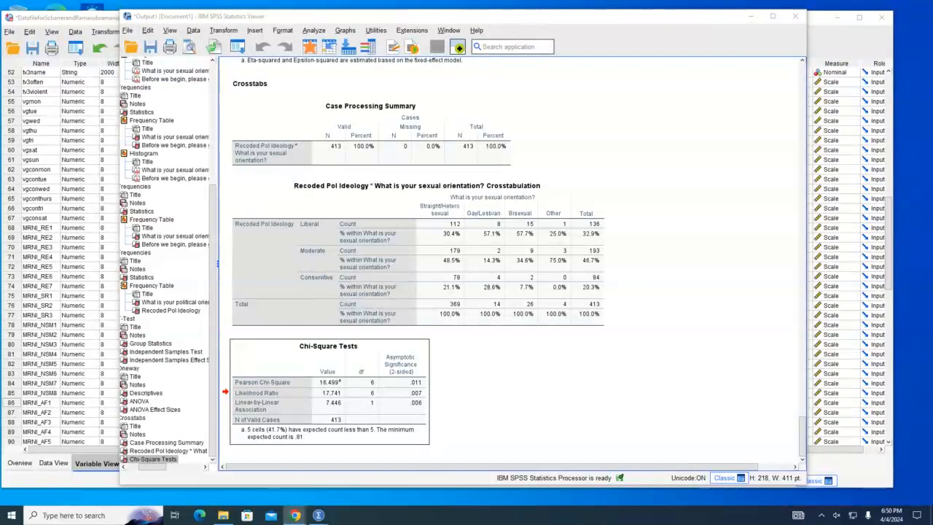
click(465, 228)
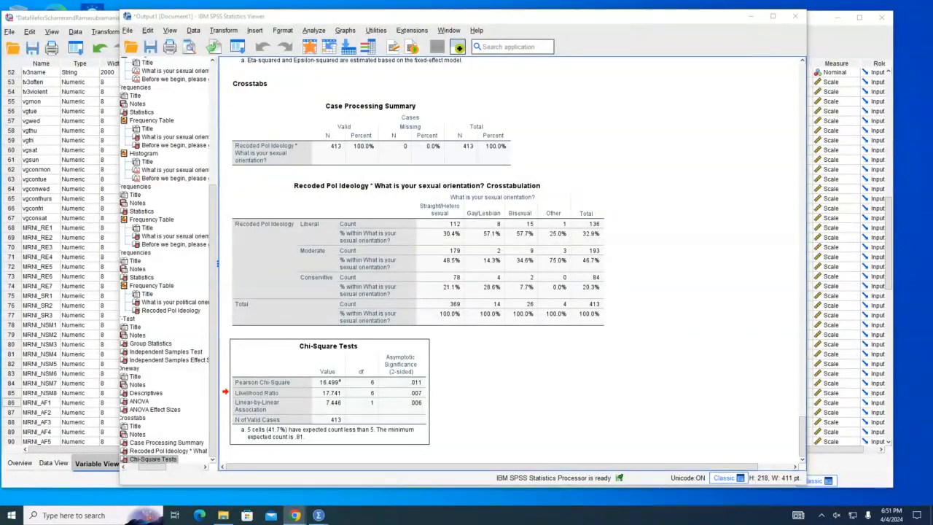
click(465, 284)
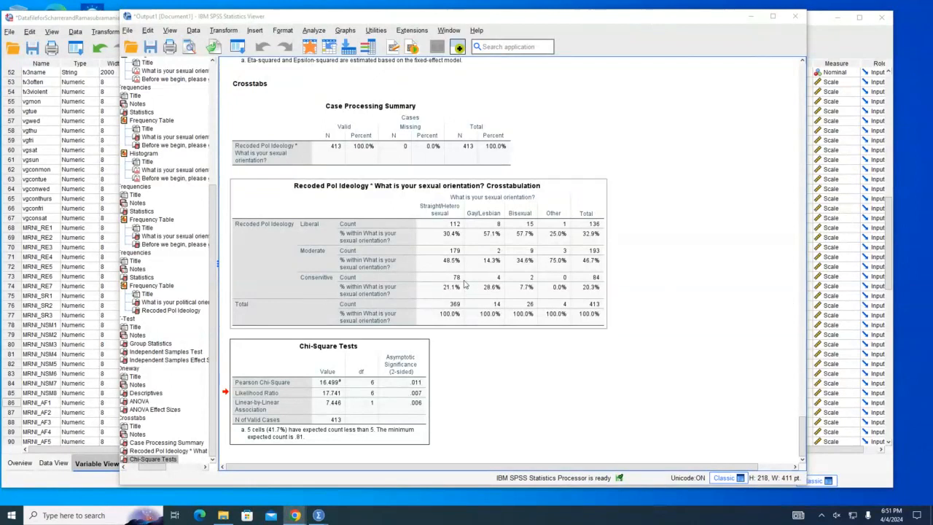
- Return to the beginning of the output and widen the output window and its outline so full entry names fit
scroll(371, 243, up, 20)
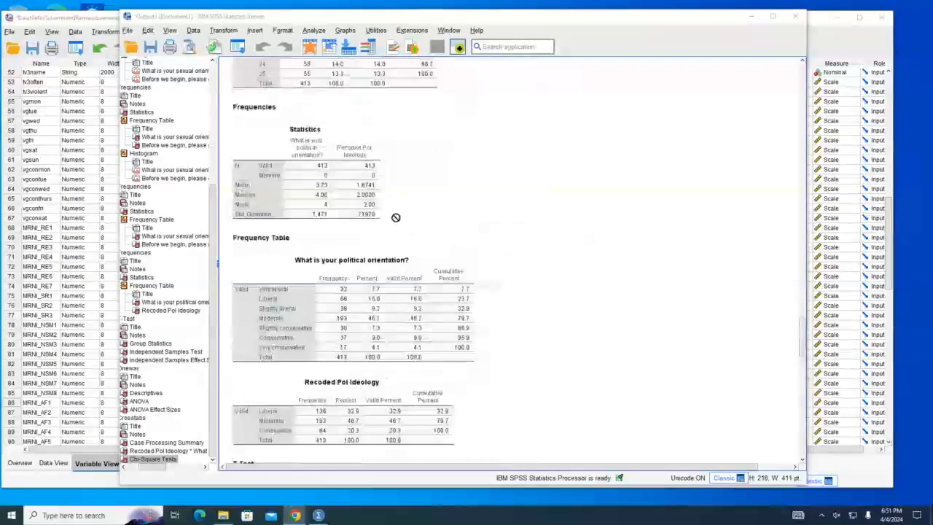
scroll(395, 215, down, 3)
scroll(394, 233, up, 10)
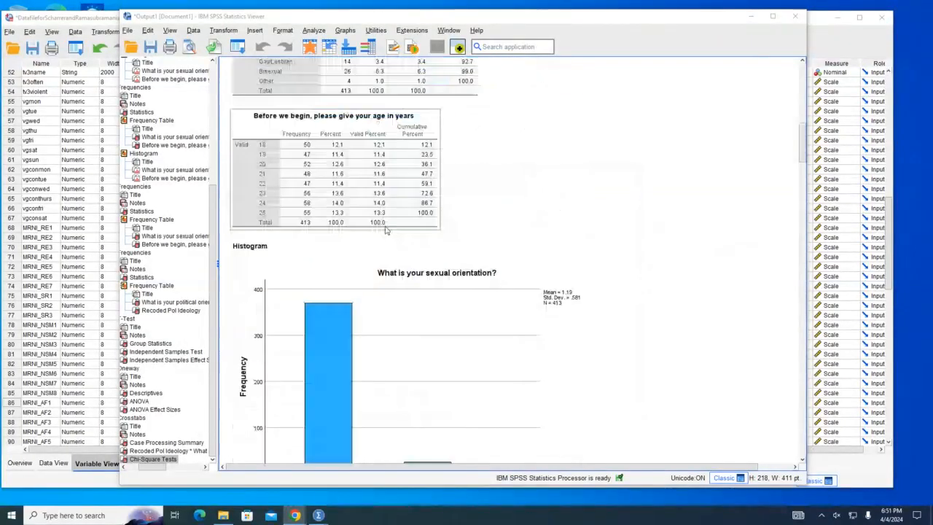
scroll(394, 241, up, 1)
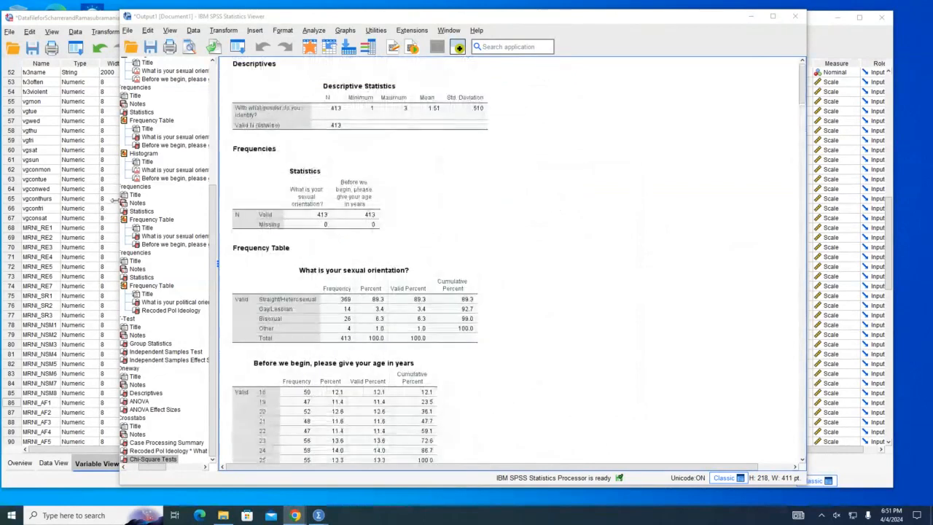
drag(119, 199, 46, 198)
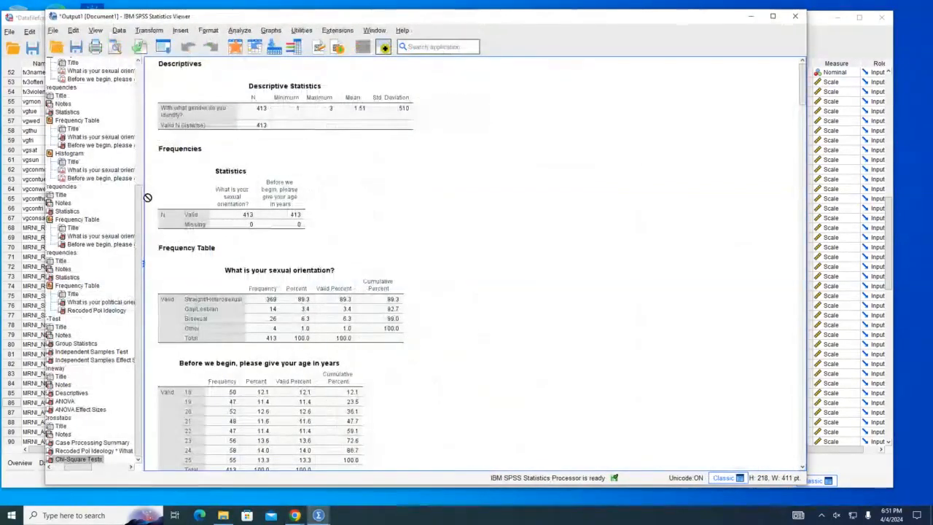
click(210, 220)
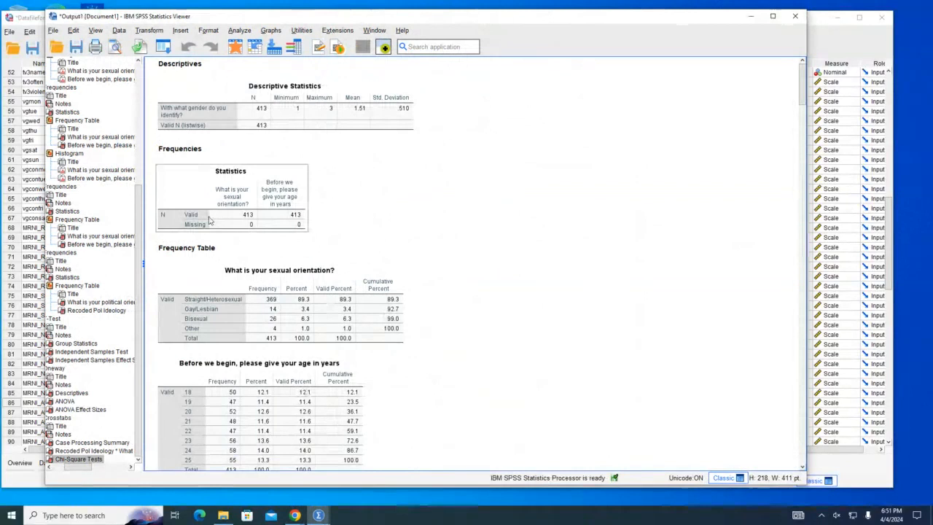
drag(143, 219, 213, 219)
- Browse the output outline from its first entries and review the initial frequency tables and histogram
scroll(175, 230, up, 4)
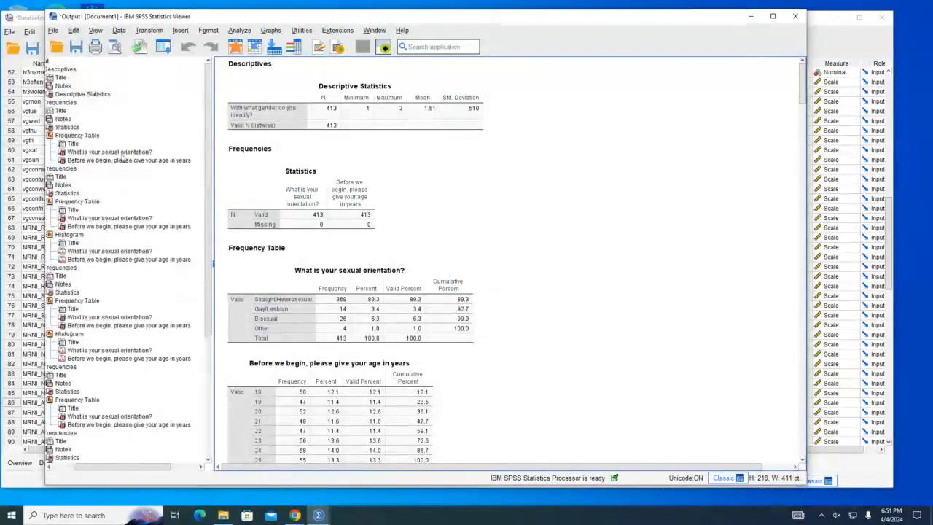
click(81, 135)
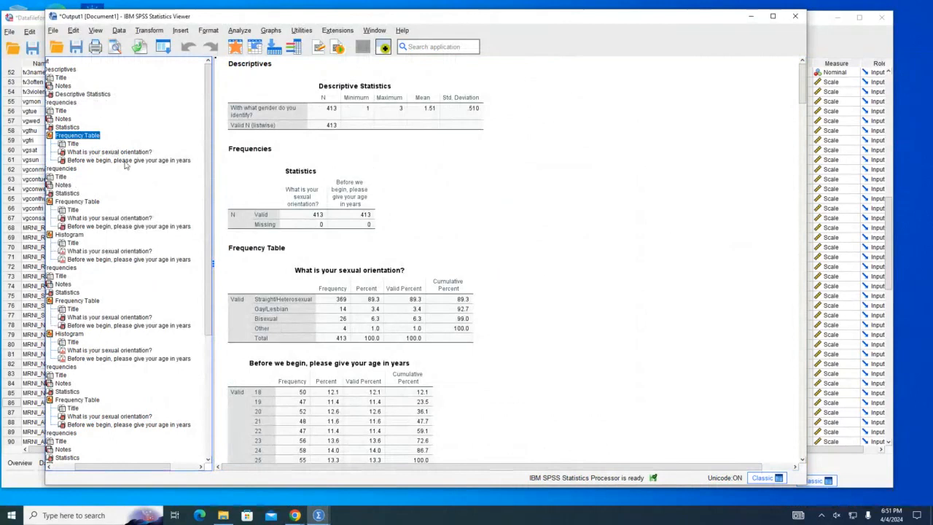
click(196, 163)
scroll(510, 244, down, 10)
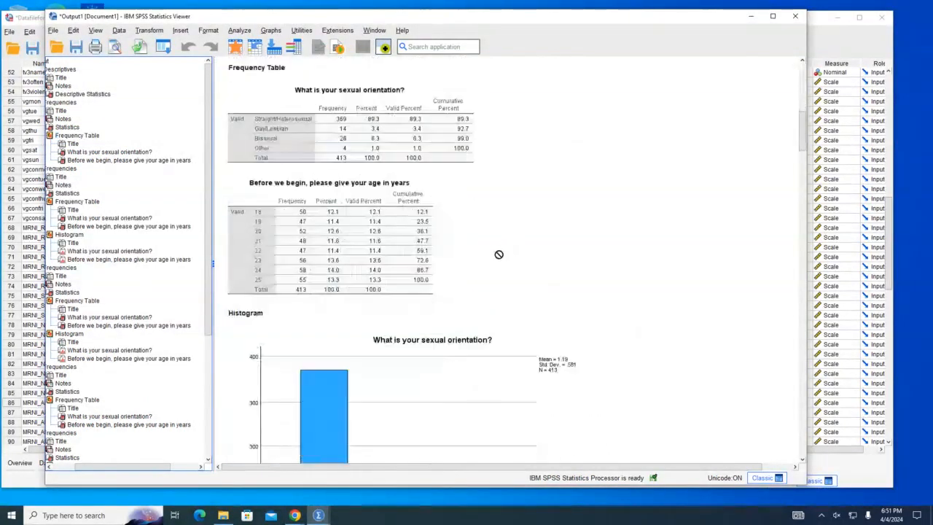
- Delete the last two Frequencies blocks before the T-Test from the output outline, including the political orientation and Recoded Pol Ideology tables
scroll(490, 269, down, 10)
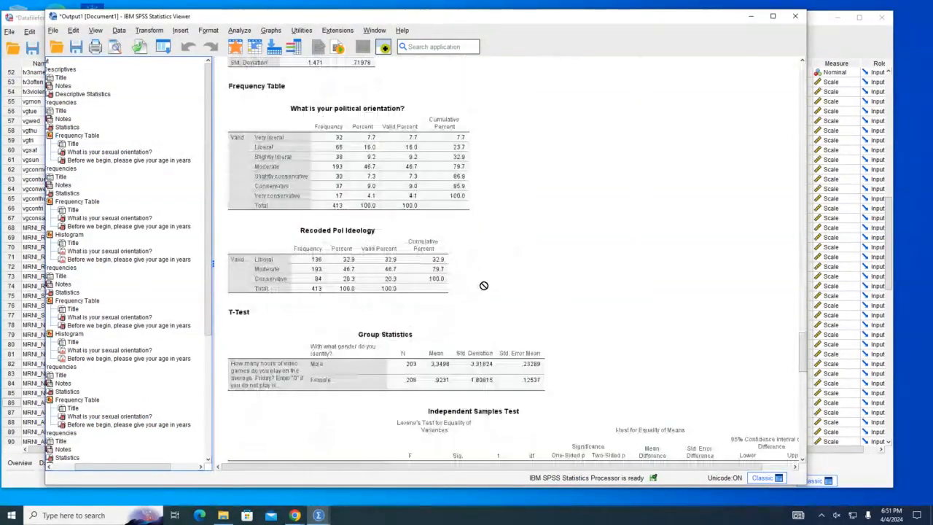
scroll(476, 296, down, 10)
scroll(319, 313, up, 5)
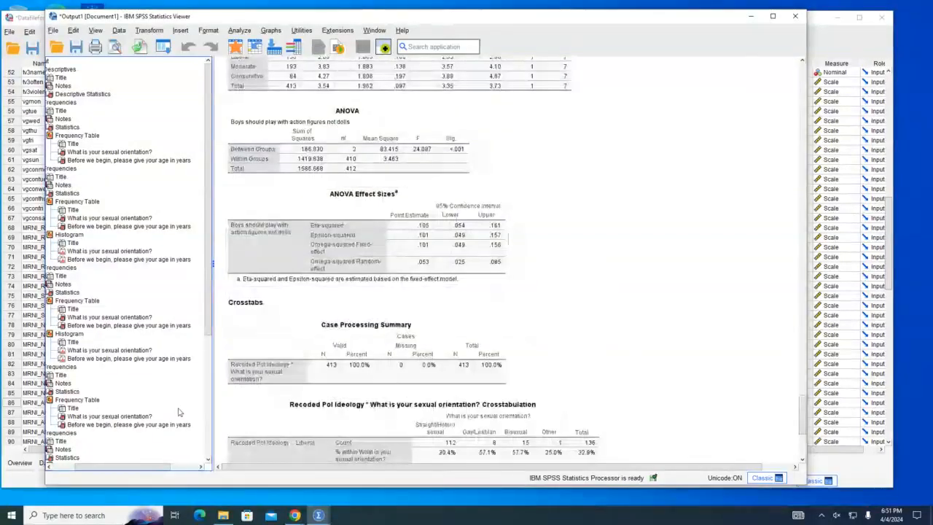
click(67, 366)
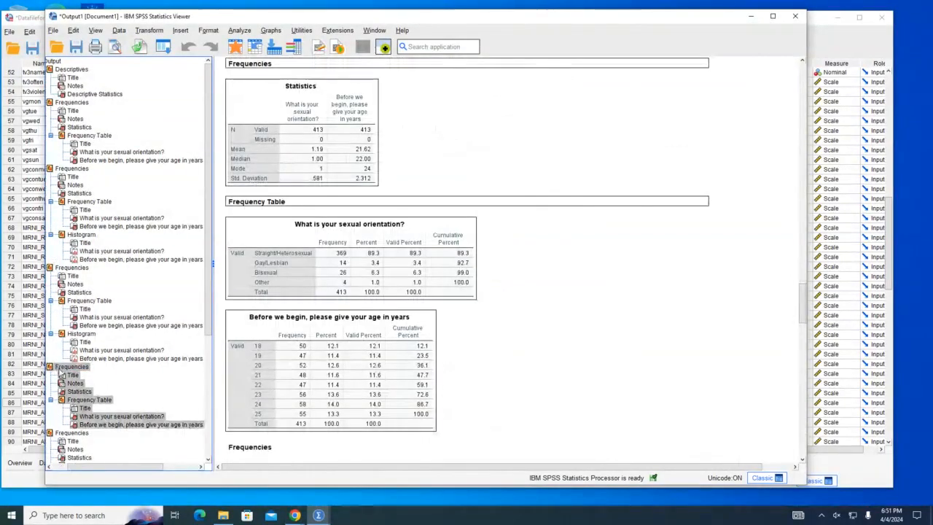
key(Delete)
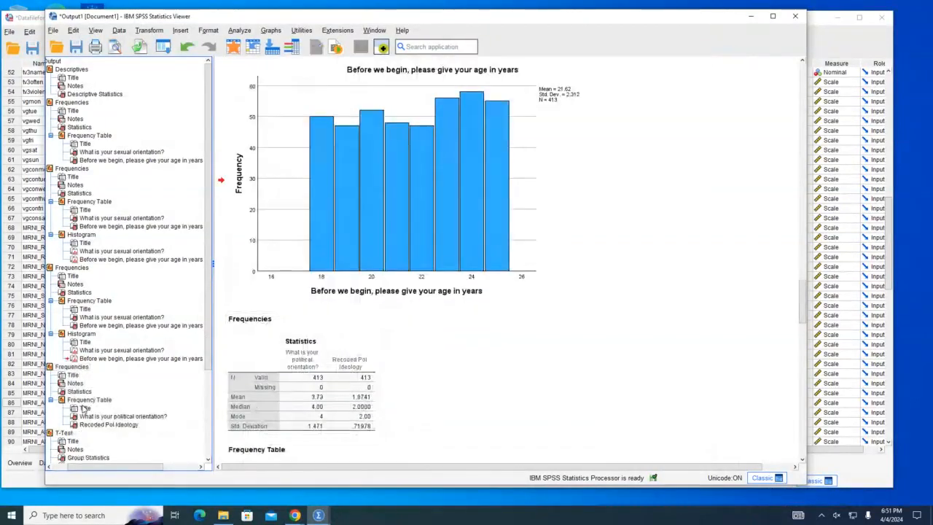
click(51, 367)
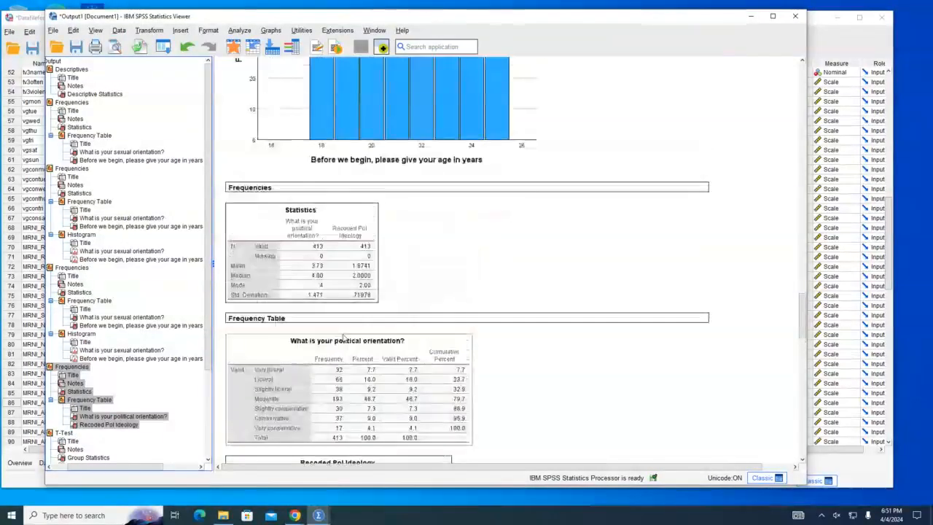
key(Delete)
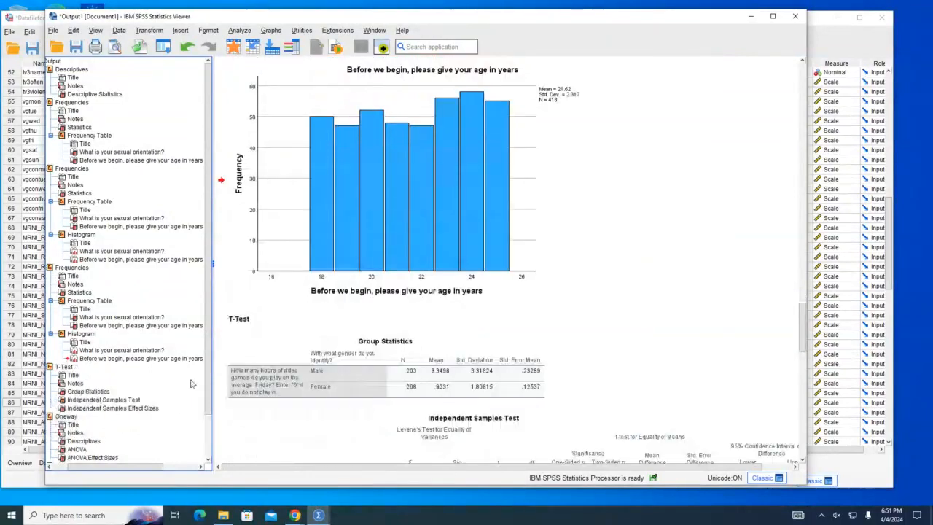
- Start Word with a blank document and shrink its window so the sexual orientation histogram in the output stays partly visible
scroll(388, 361, up, 5)
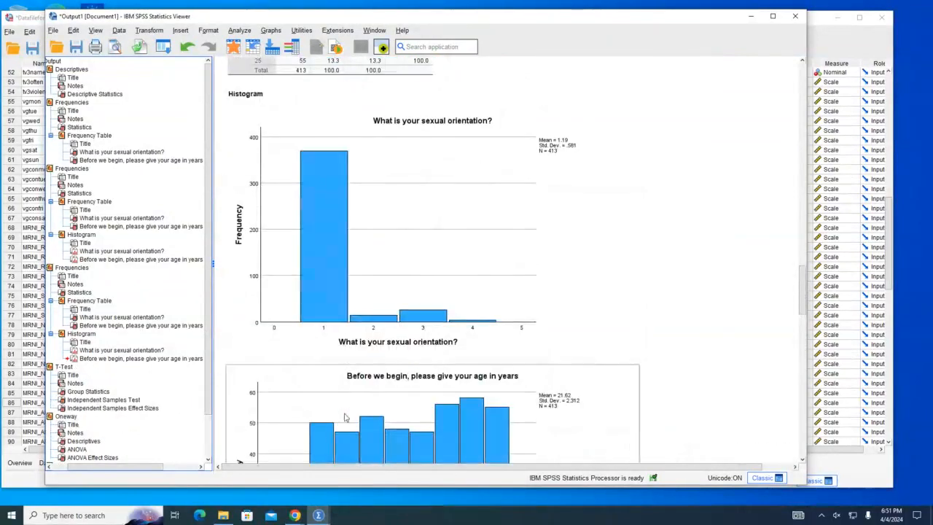
click(11, 514)
scroll(55, 416, down, 10)
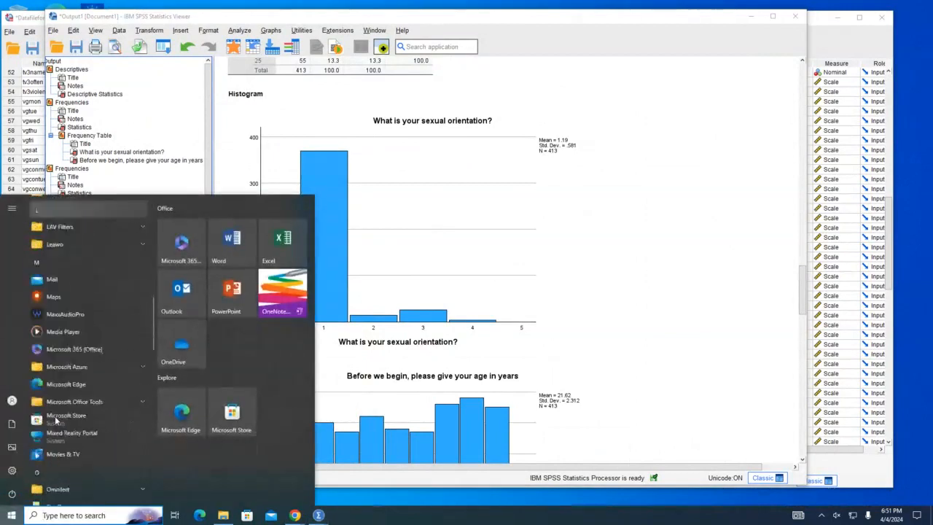
scroll(55, 415, down, 15)
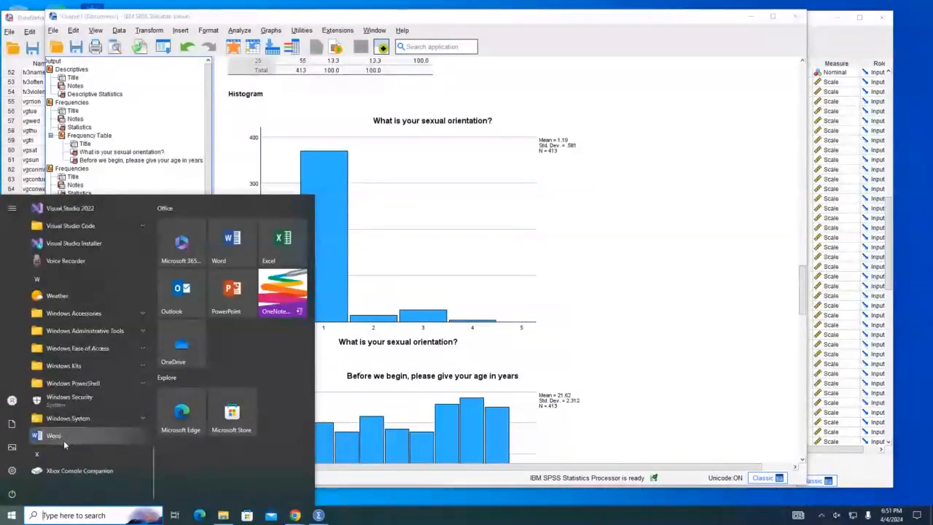
click(63, 436)
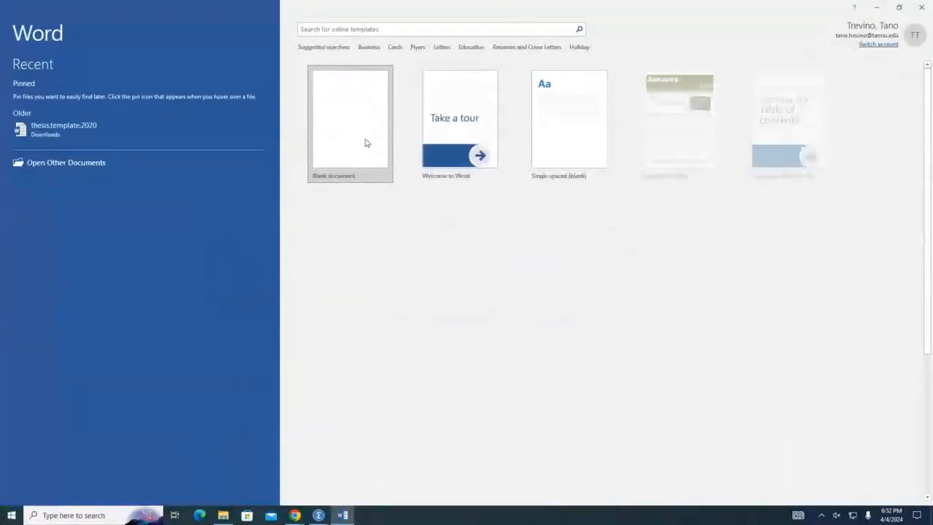
click(367, 143)
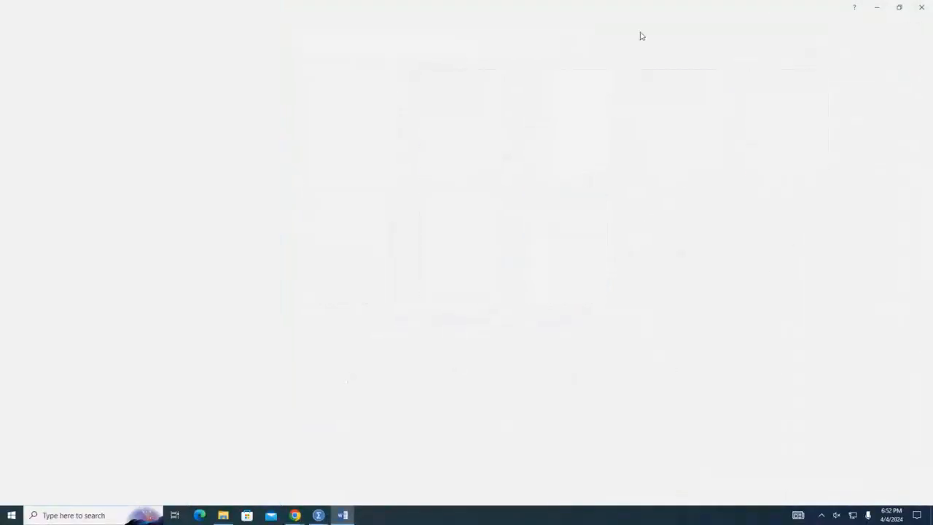
click(900, 8)
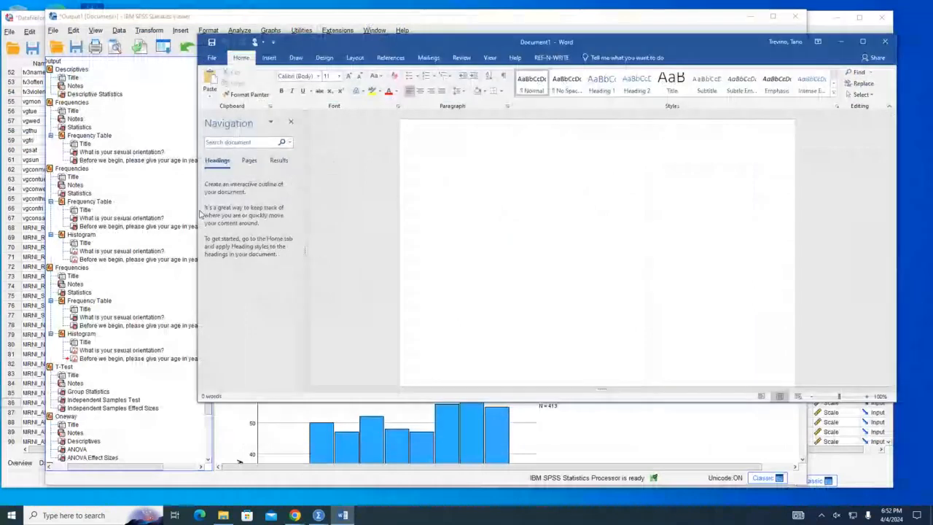
drag(194, 212, 418, 235)
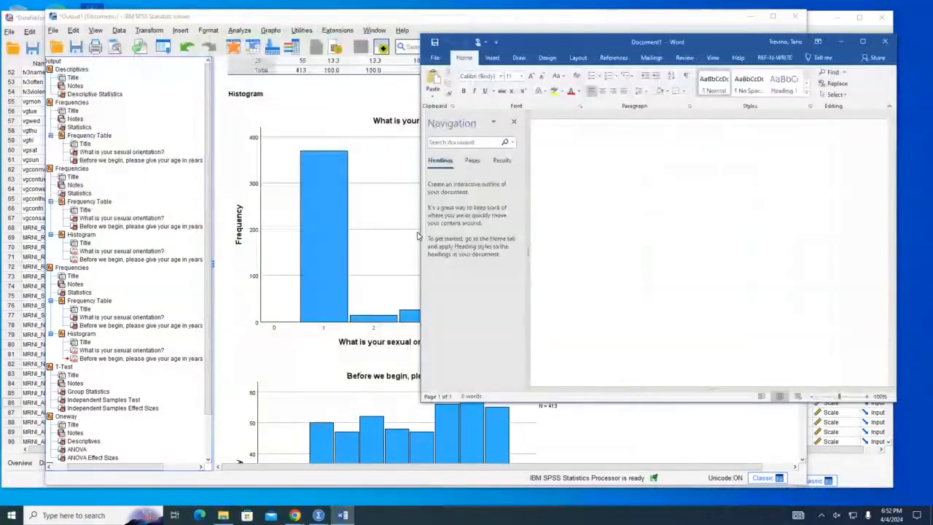
- Copy the sexual orientation histogram as a Microsoft Office Graphics Object and paste it into the blank Word document
click(385, 269)
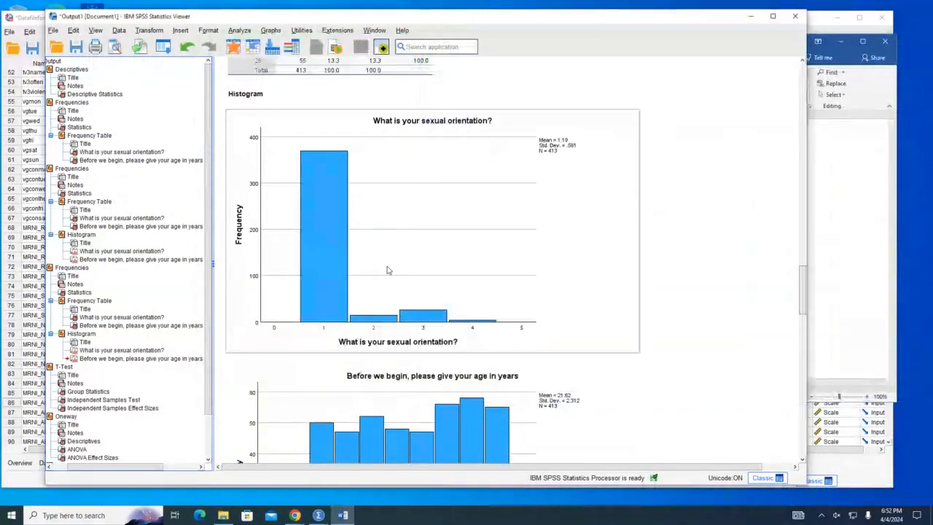
right_click(513, 229)
mouse_move(536, 232)
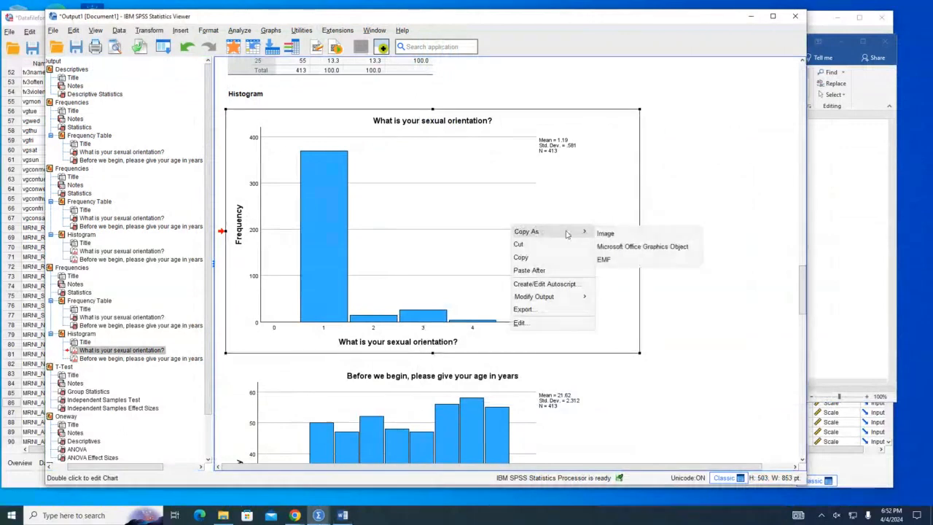
click(653, 249)
right_click(469, 227)
mouse_move(482, 231)
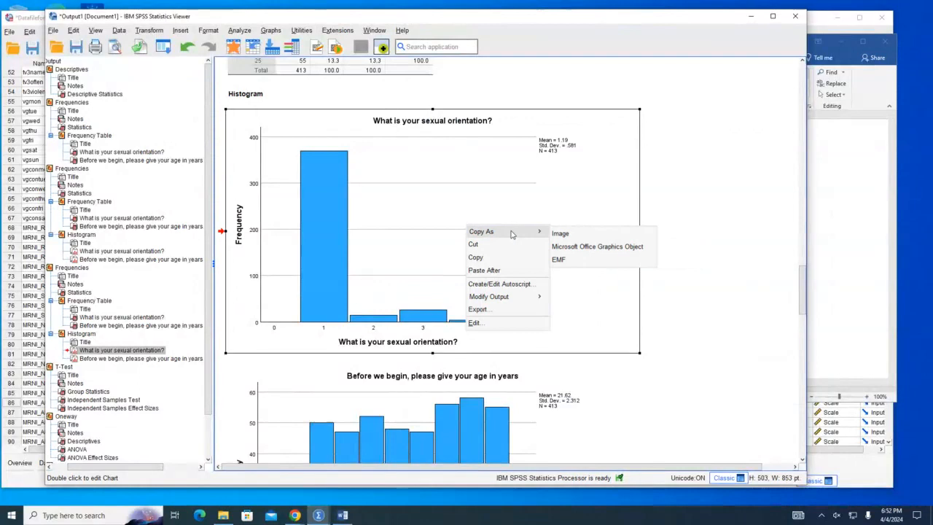
click(577, 248)
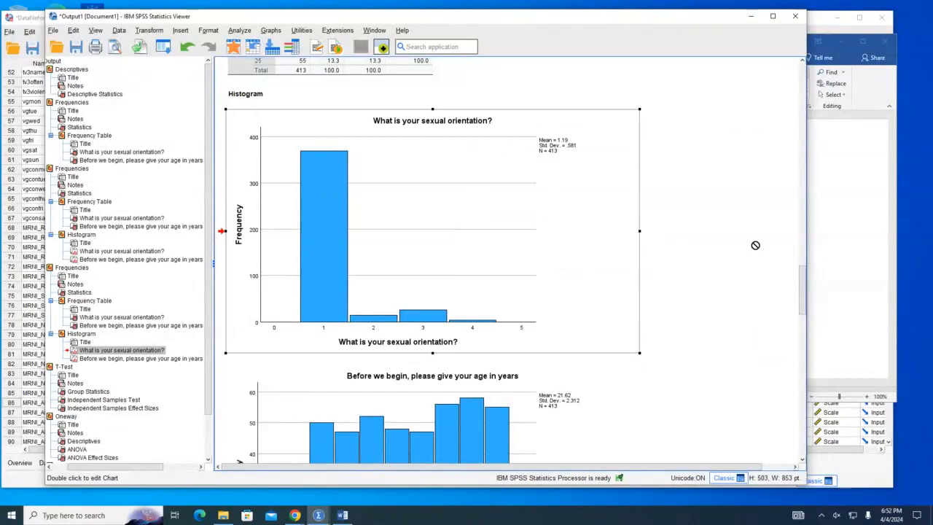
click(834, 209)
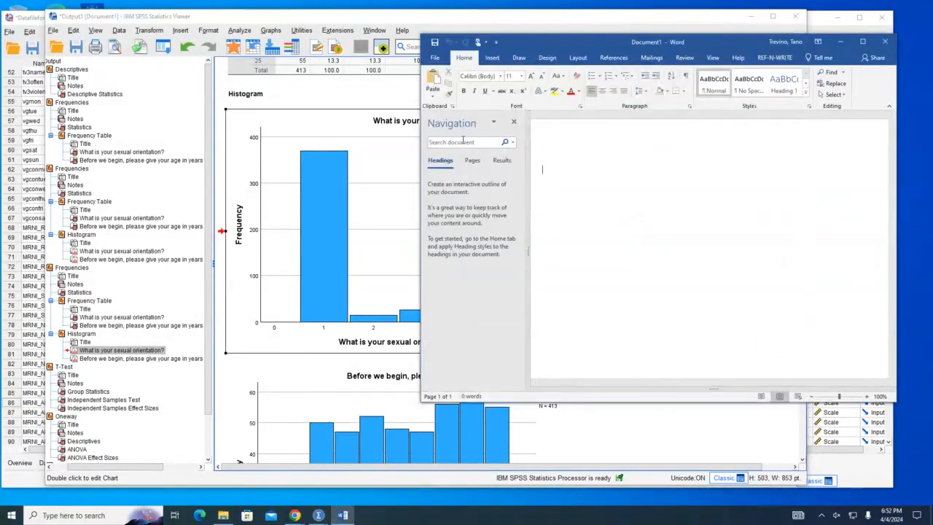
key(ctrl+v)
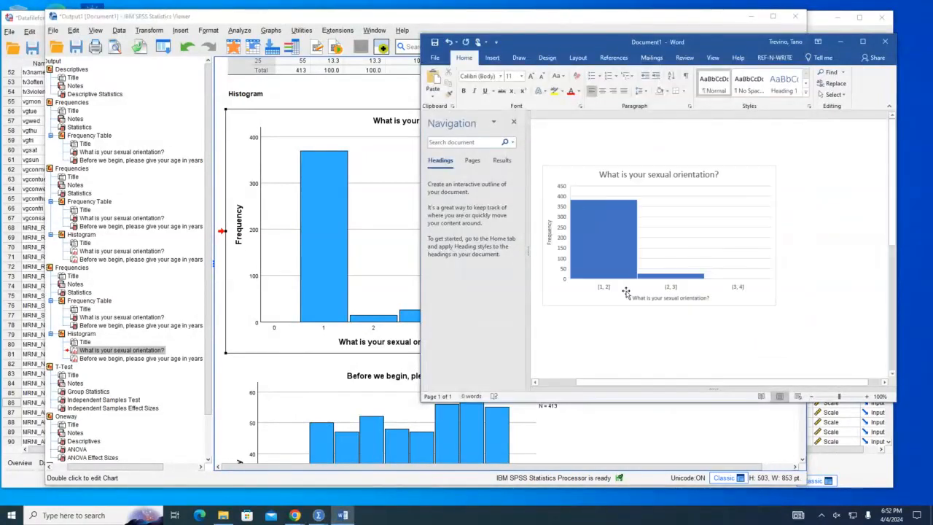
- Move the Word window over the output, close the axis formatting pane and enlarge the window to show the whole pasted chart
double_click(604, 290)
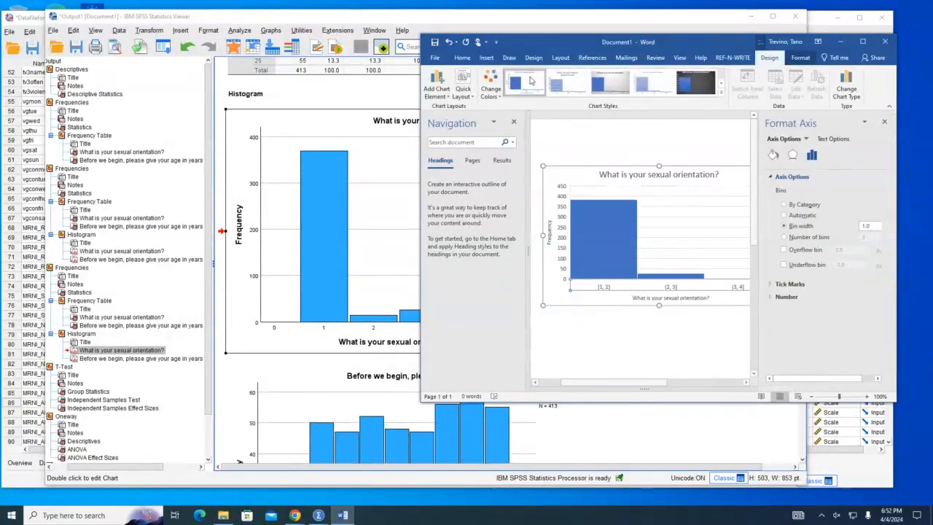
drag(592, 49, 410, 57)
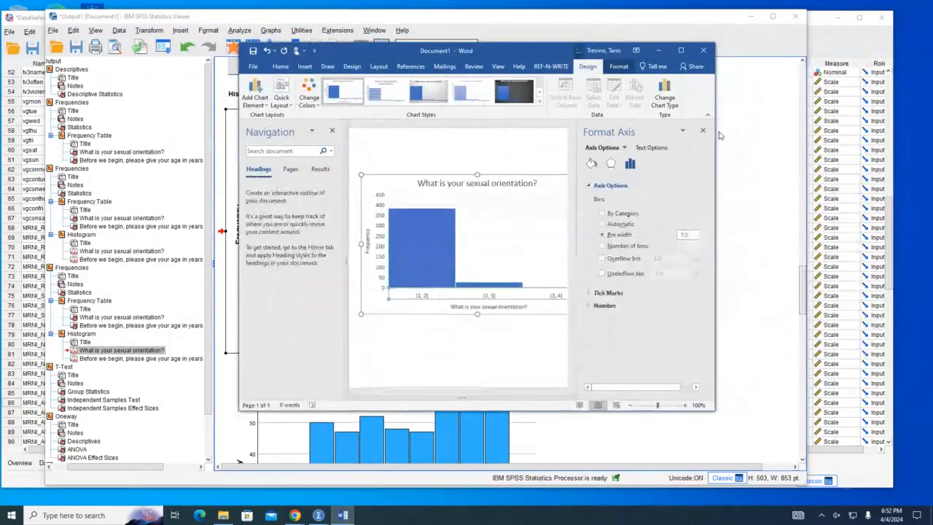
click(702, 131)
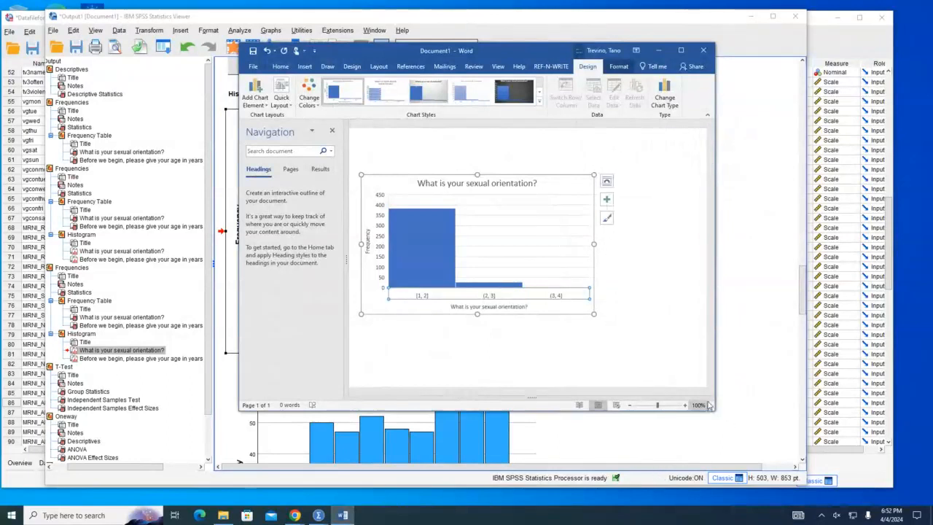
drag(720, 406, 866, 439)
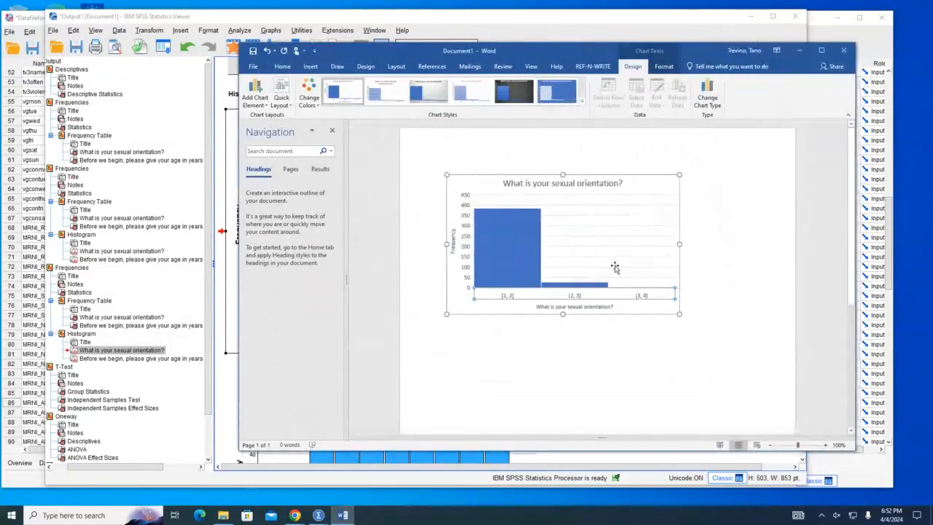
double_click(642, 299)
double_click(641, 297)
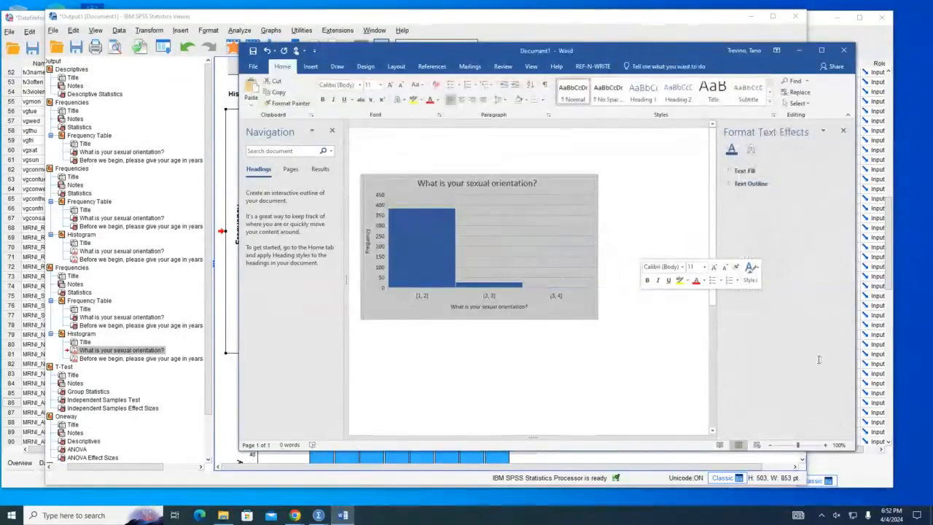
click(535, 300)
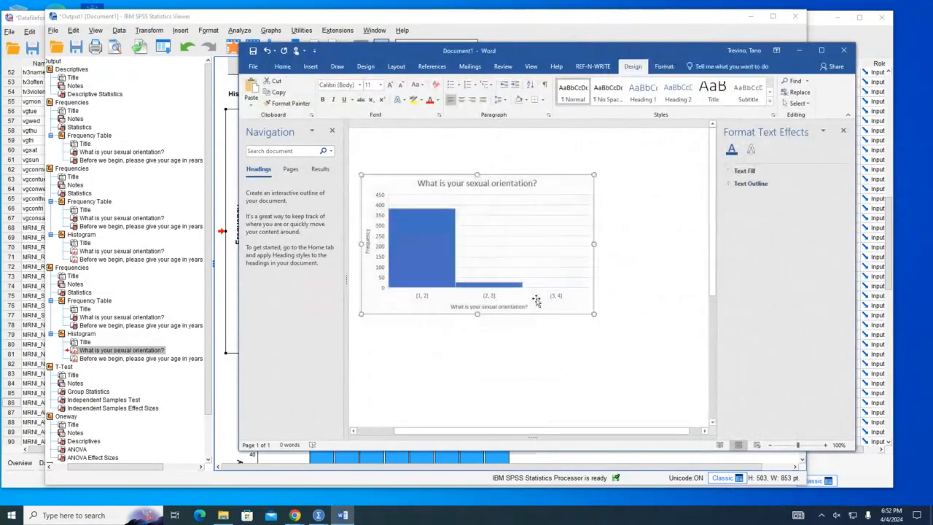
click(559, 297)
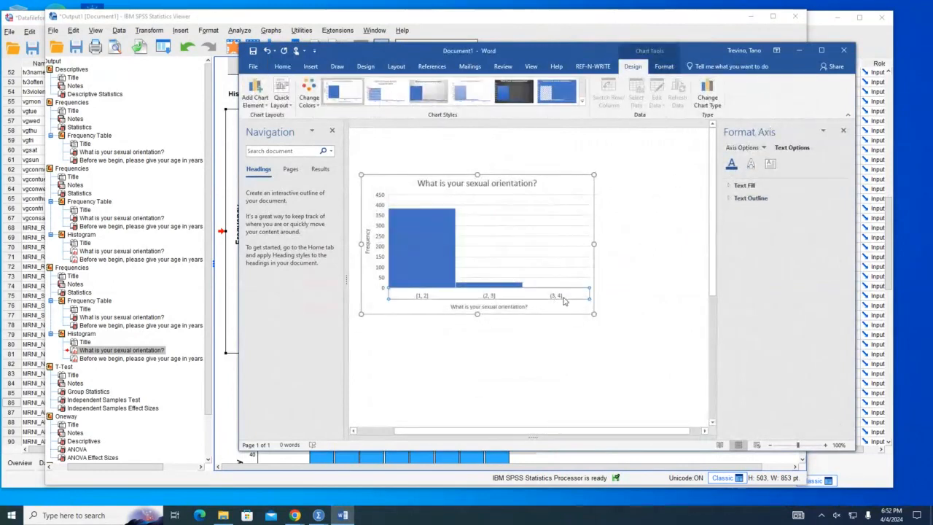
click(580, 306)
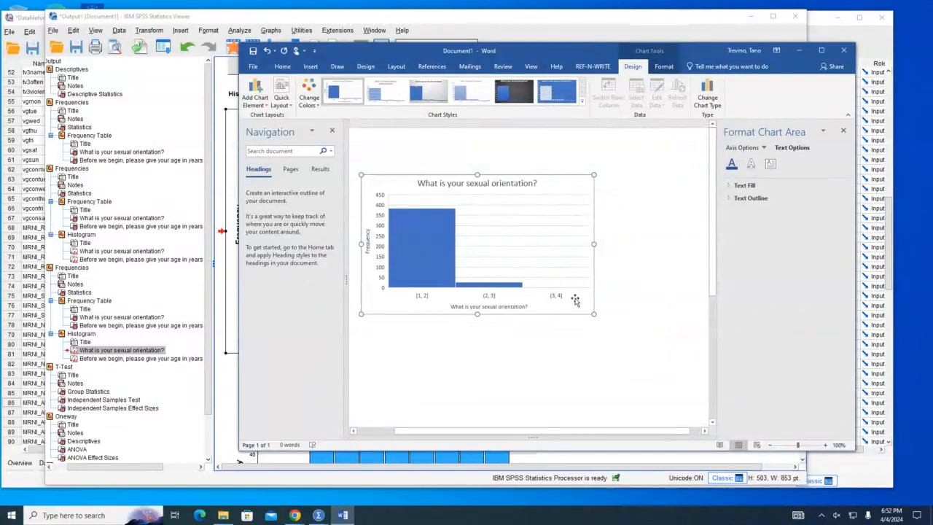
click(556, 296)
right_click(555, 297)
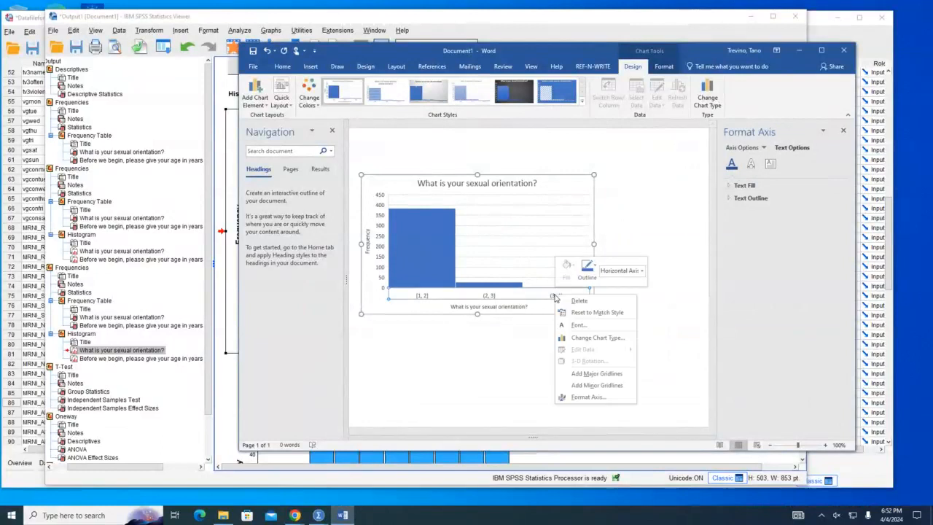
key(Escape)
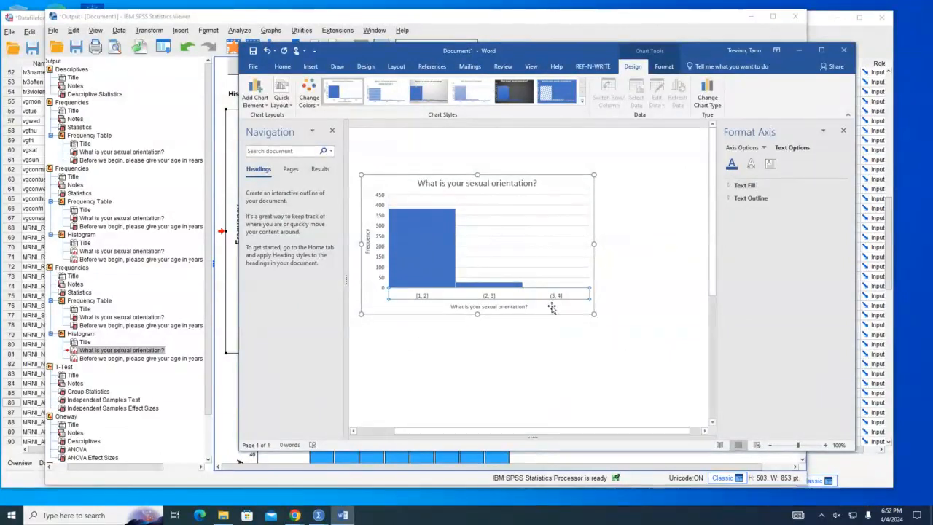
right_click(558, 299)
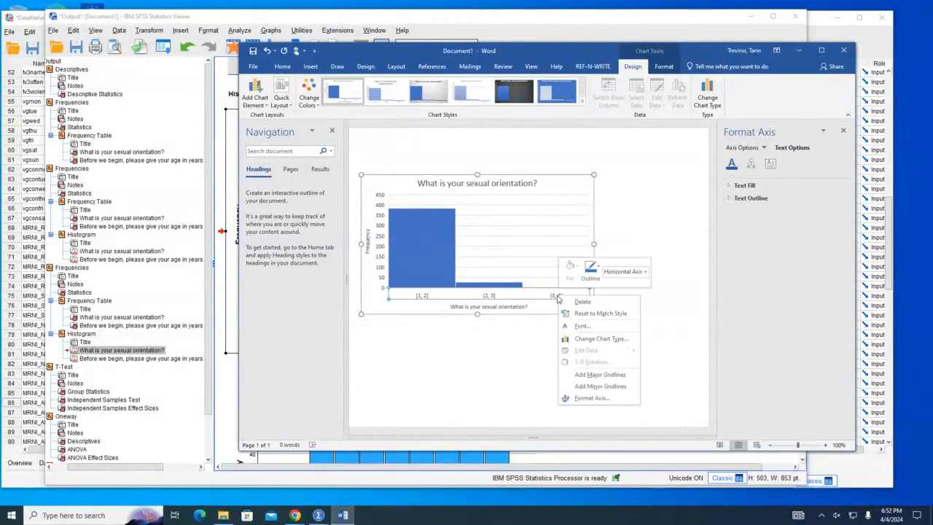
key(Escape)
click(519, 295)
right_click(520, 299)
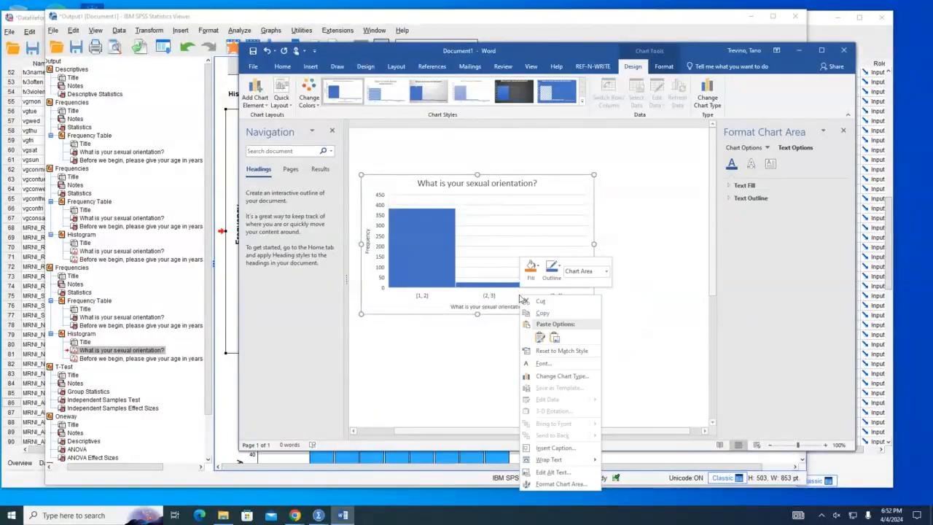
- Open the Format Axis options for the pasted histogram's horizontal axis and keep that axis selected
click(491, 296)
right_click(490, 296)
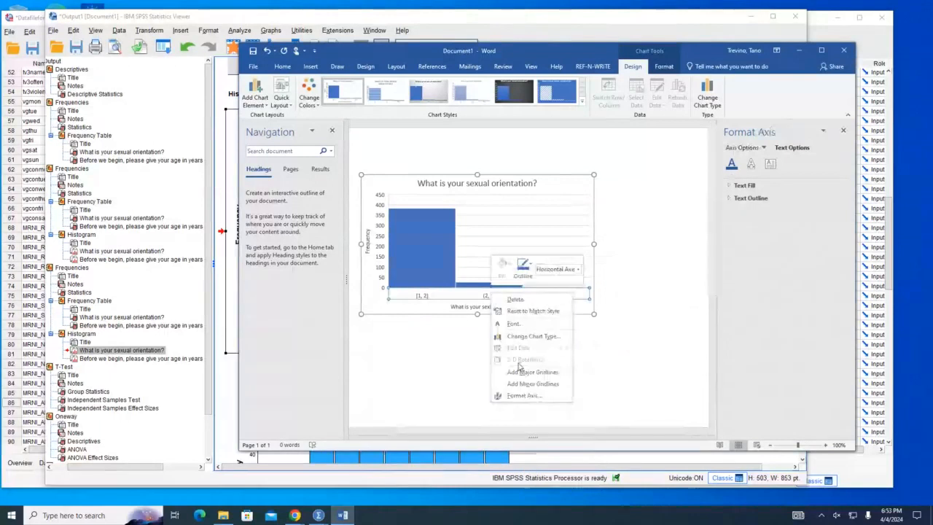
click(520, 393)
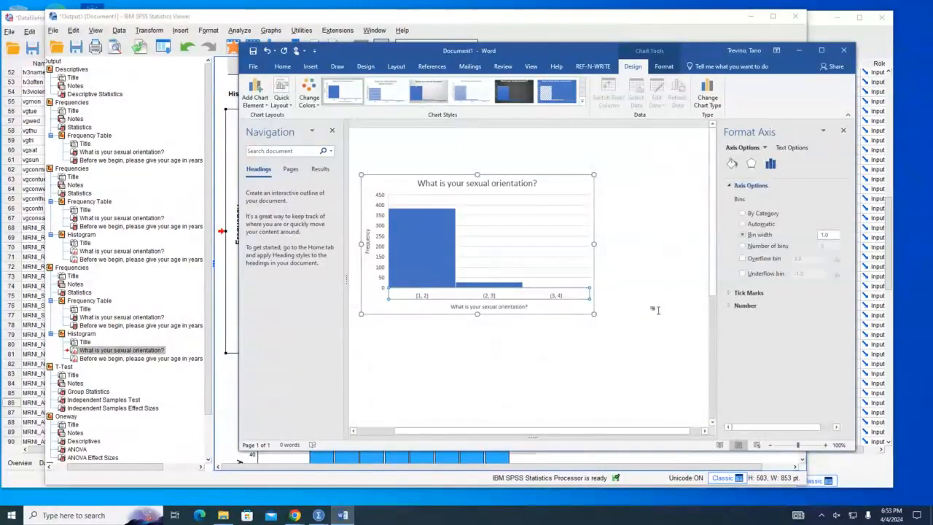
click(588, 302)
click(558, 296)
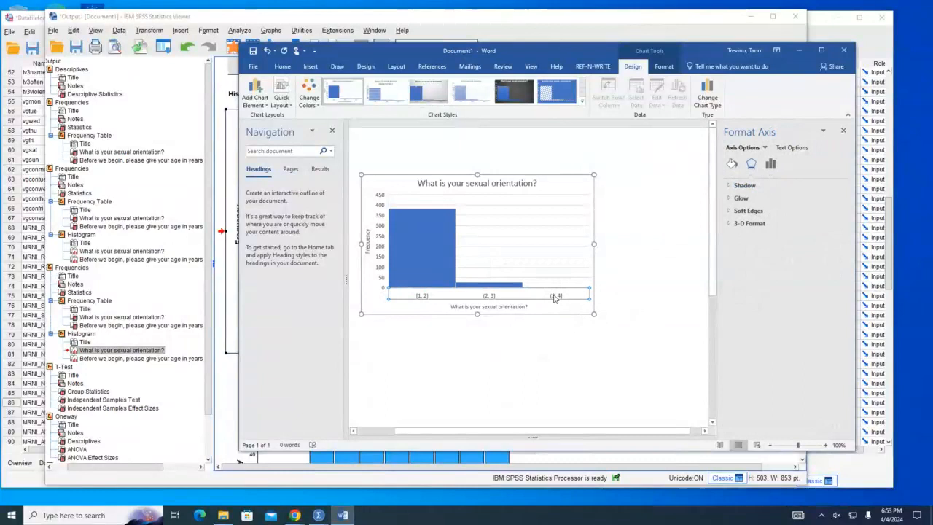
- Close the Navigation pane to give the document more room and select the pasted histogram's chart area
click(331, 130)
click(378, 296)
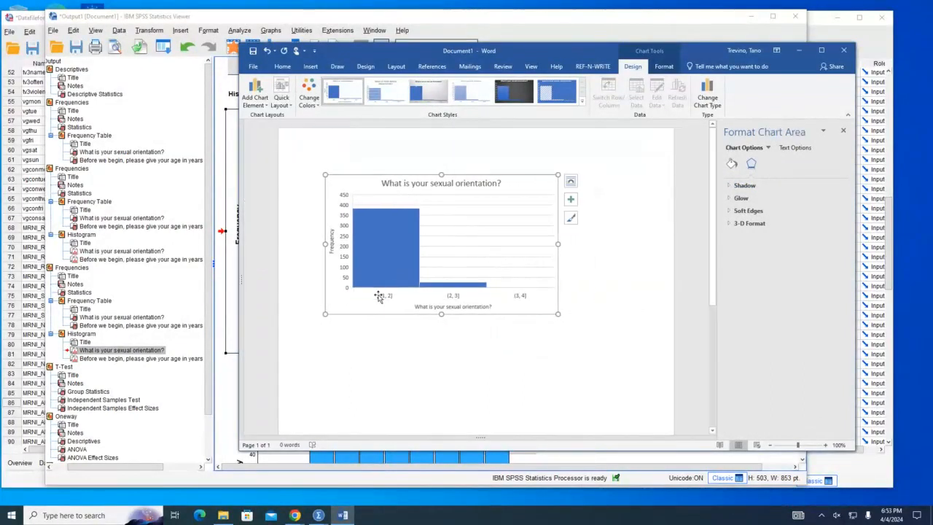
- Try to edit the category labels on the horizontal axis of the pasted sexual orientation histogram
click(388, 296)
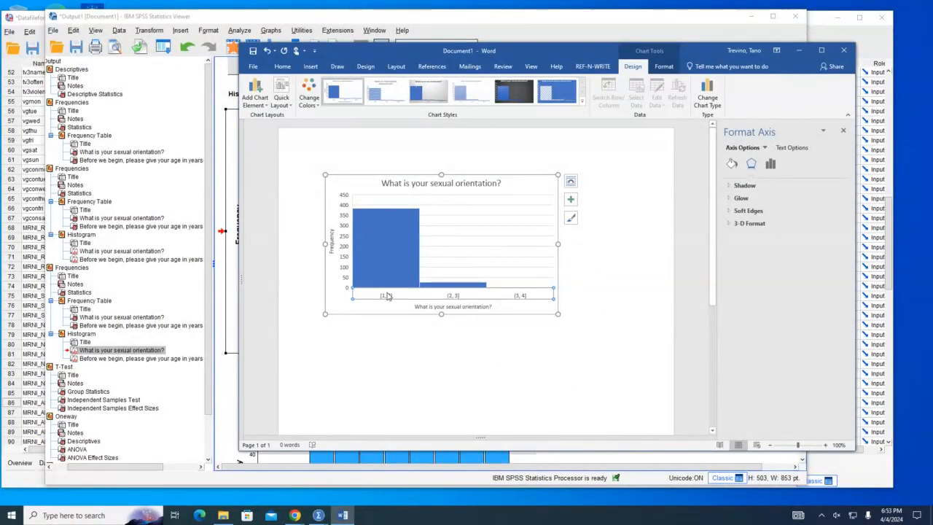
click(532, 35)
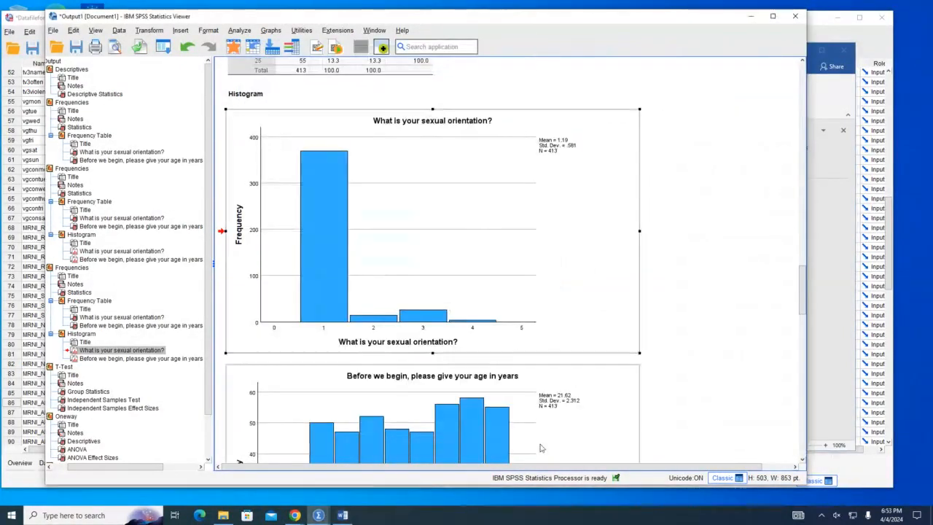
click(819, 226)
click(660, 65)
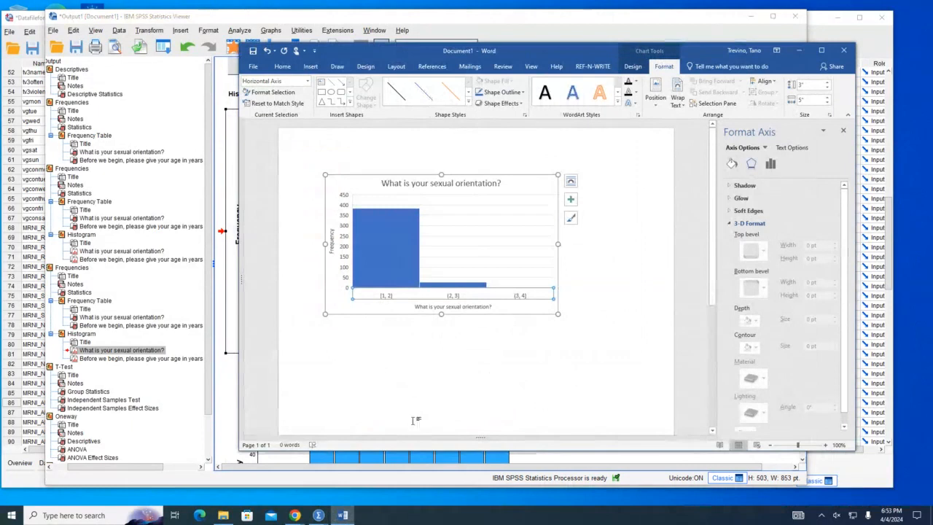
click(456, 307)
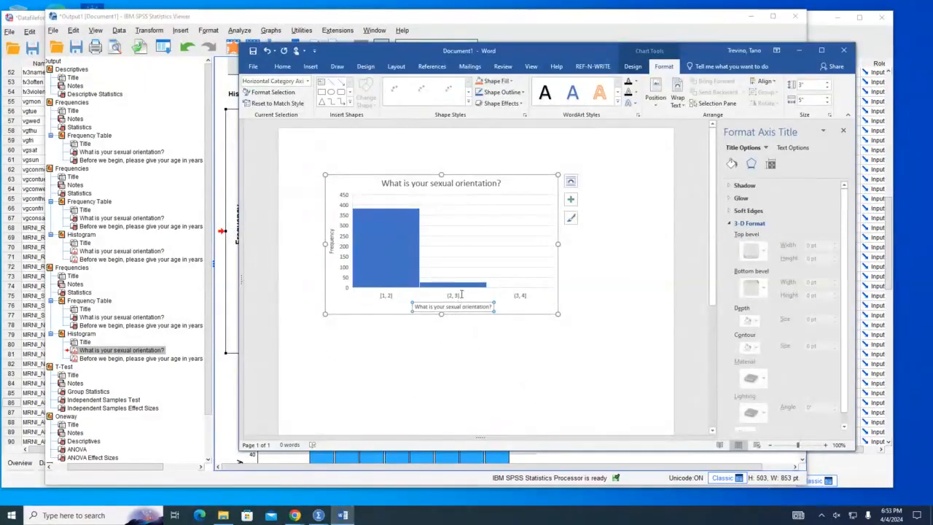
click(454, 301)
click(452, 298)
double_click(452, 299)
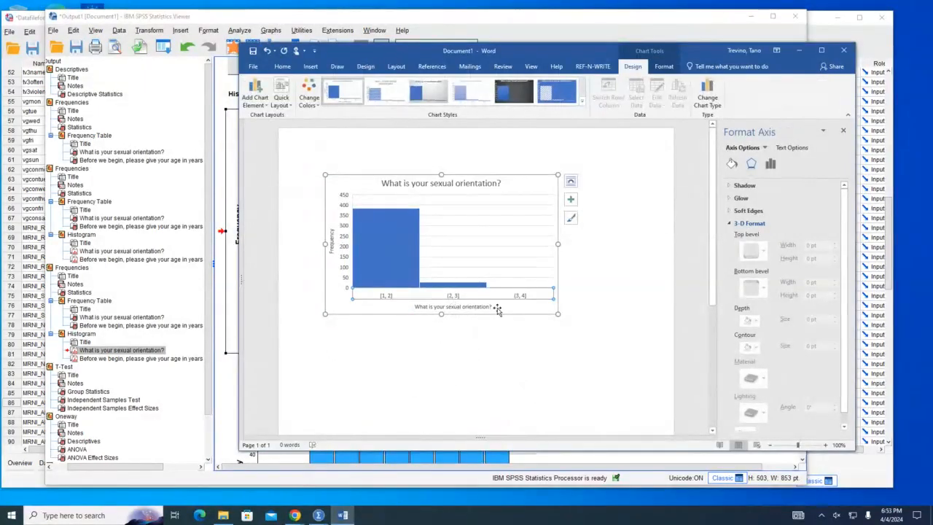
- Delete the histogram from the Word document and paste it in again
click(515, 301)
key(Delete)
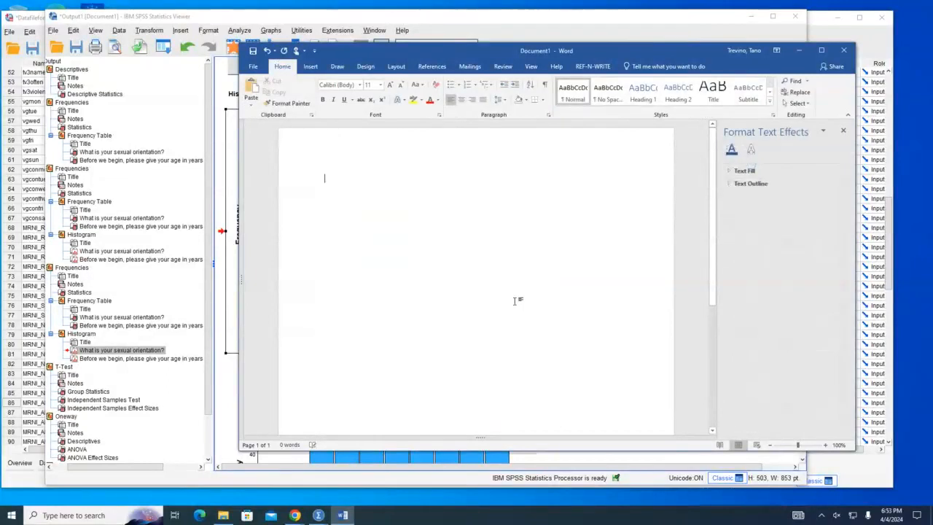
key(ctrl+v)
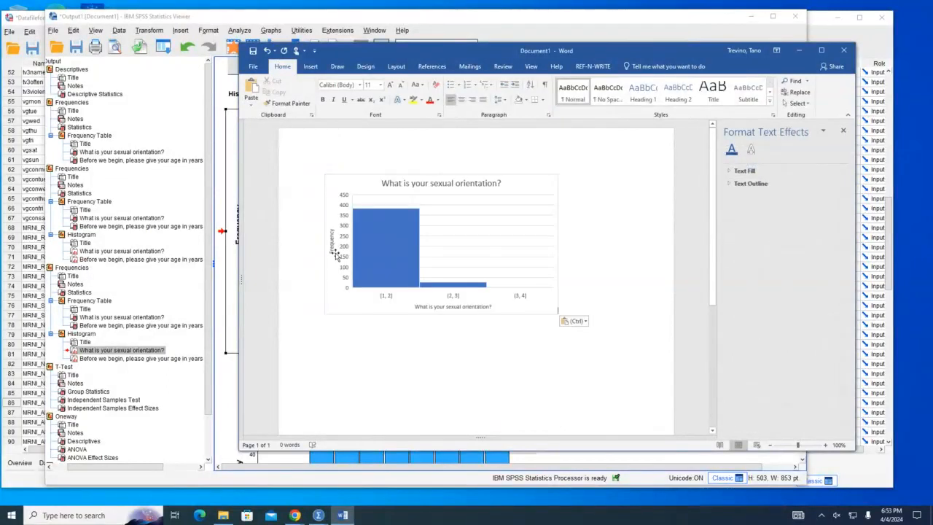
- Add a legend to the pasted histogram through its chart elements and remove it again
click(382, 298)
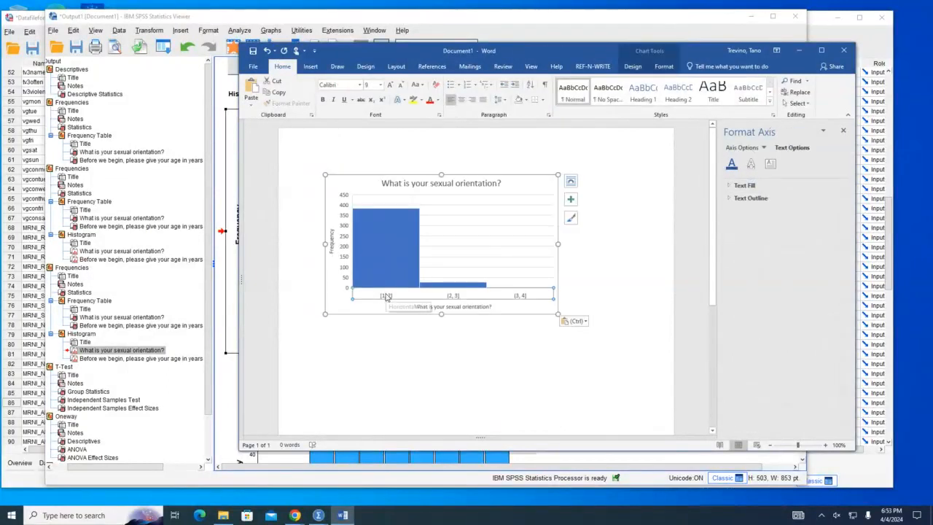
click(571, 201)
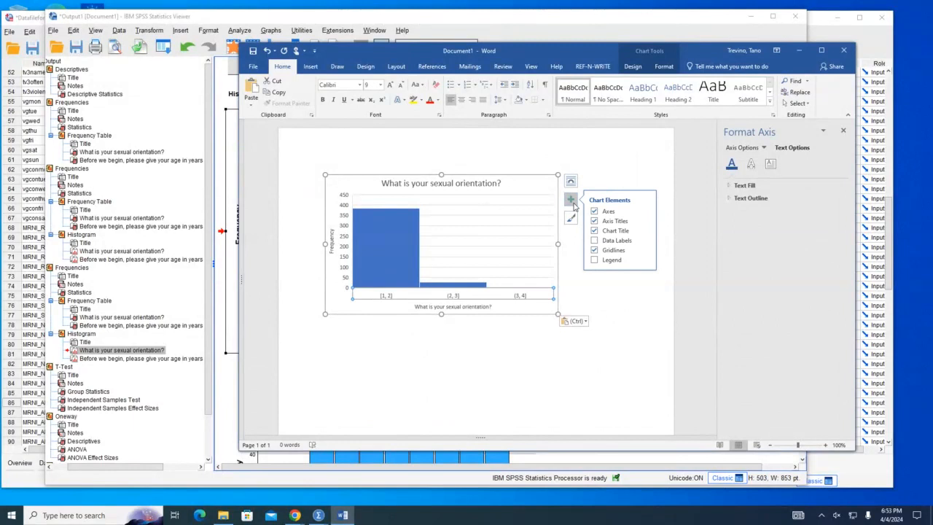
click(611, 260)
click(611, 261)
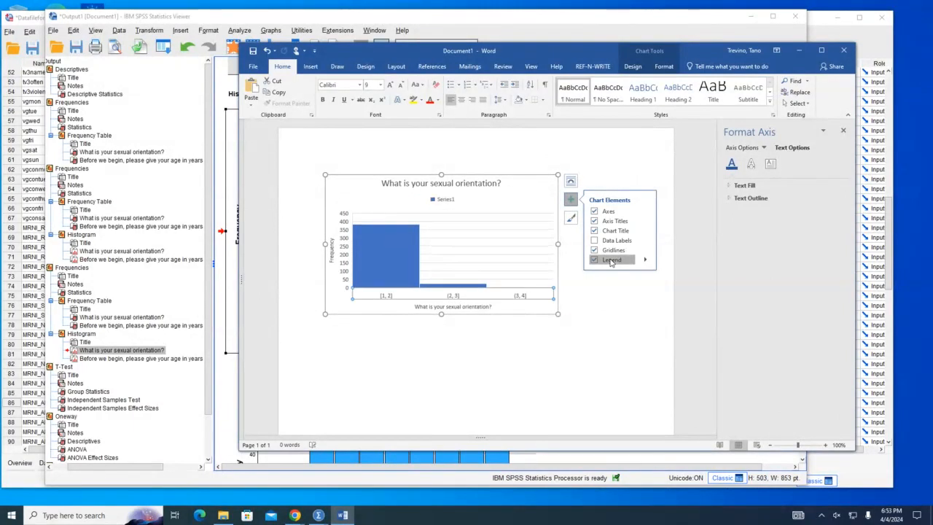
- Try to open the histogram's horizontal axis labels for editing, and reselect the chart area
click(448, 292)
click(452, 302)
double_click(454, 296)
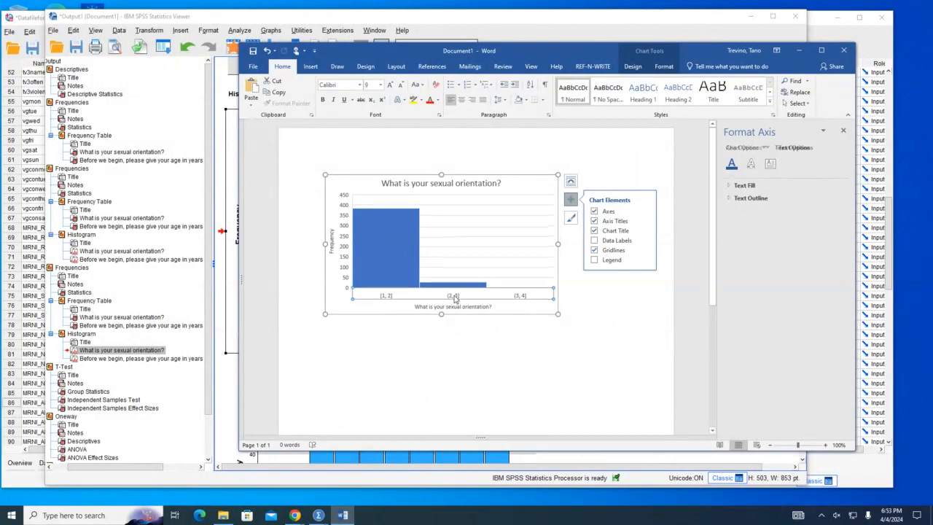
click(552, 307)
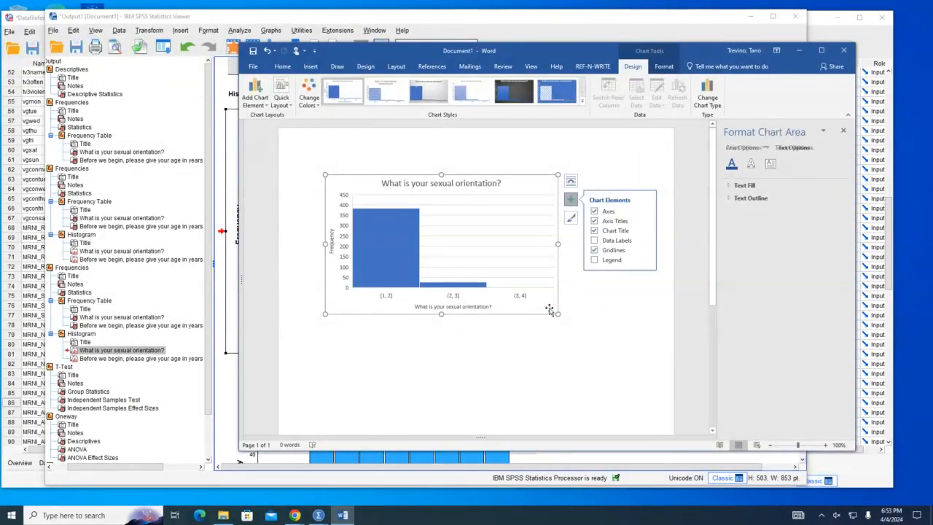
- Move the Word window aside and copy the "What is your sexual orientation?" frequency table from the SPSS output
drag(324, 50, 444, 23)
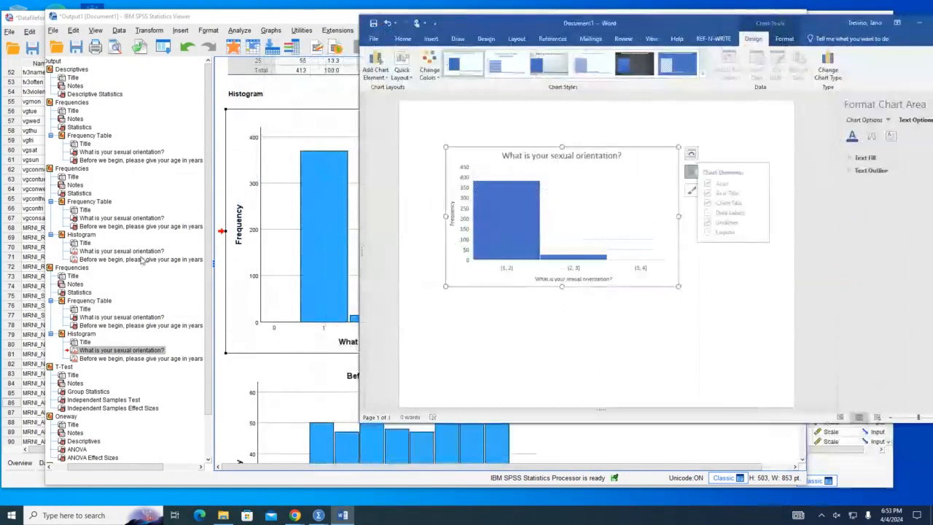
click(283, 223)
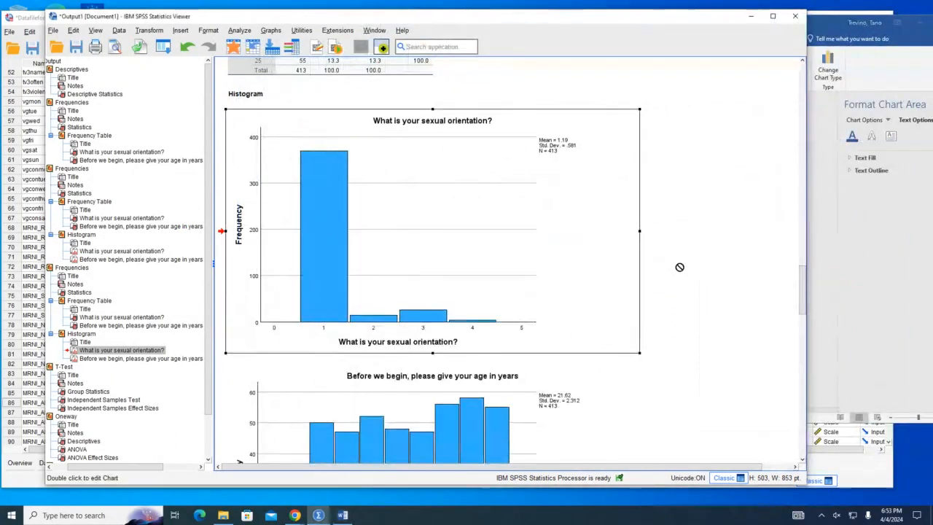
scroll(679, 265, down, 3)
scroll(682, 263, down, 3)
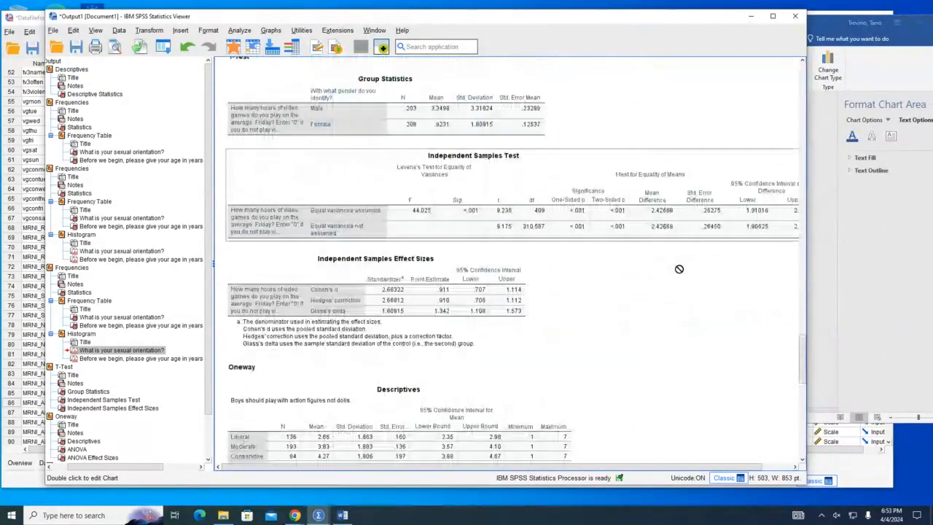
scroll(678, 270, up, 10)
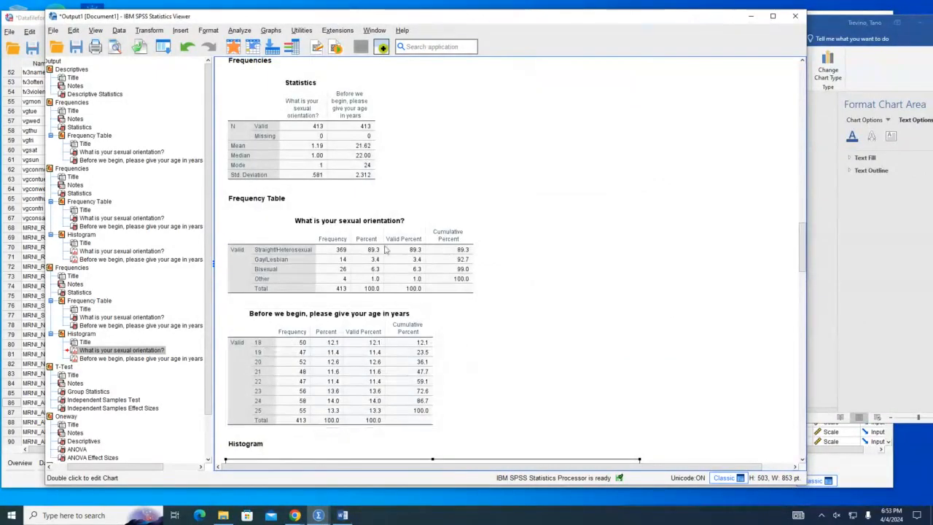
click(313, 136)
click(293, 288)
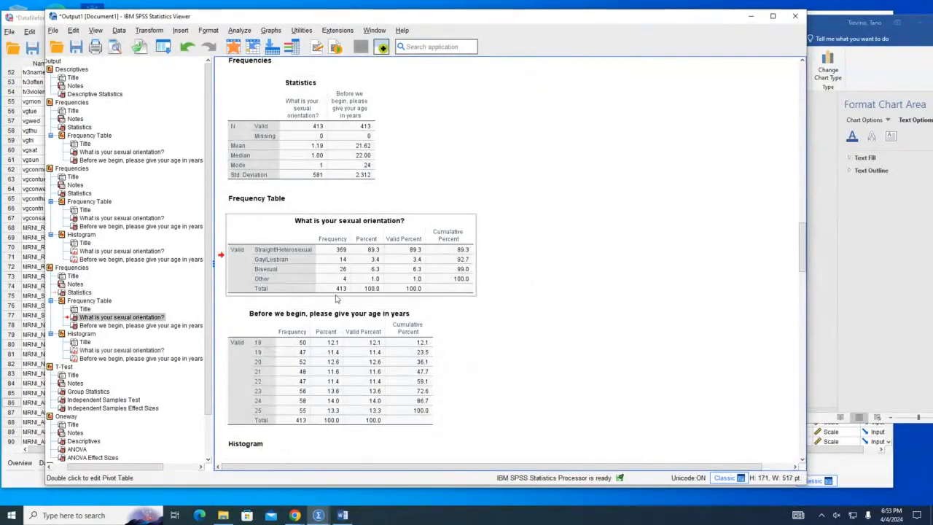
- Switch to Word and paste the copied frequency table on a new line below the histogram
key(alt+Tab)
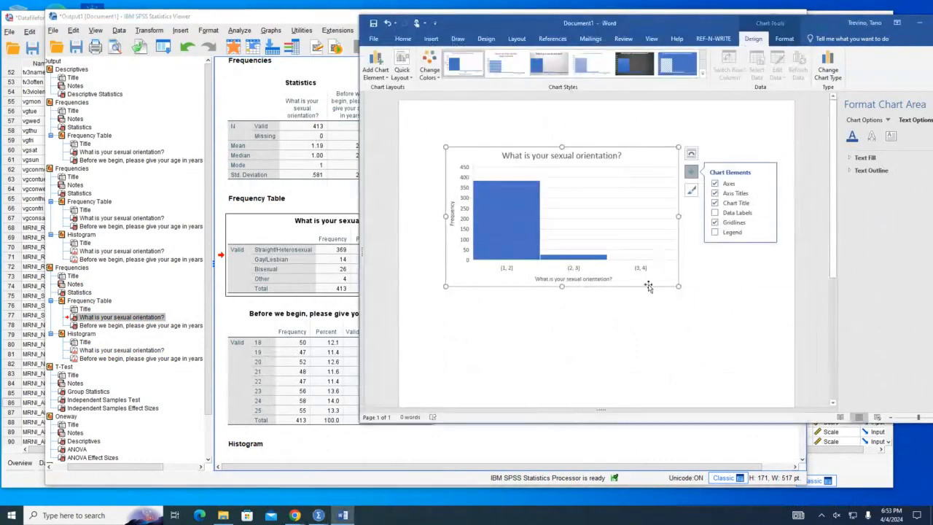
click(720, 272)
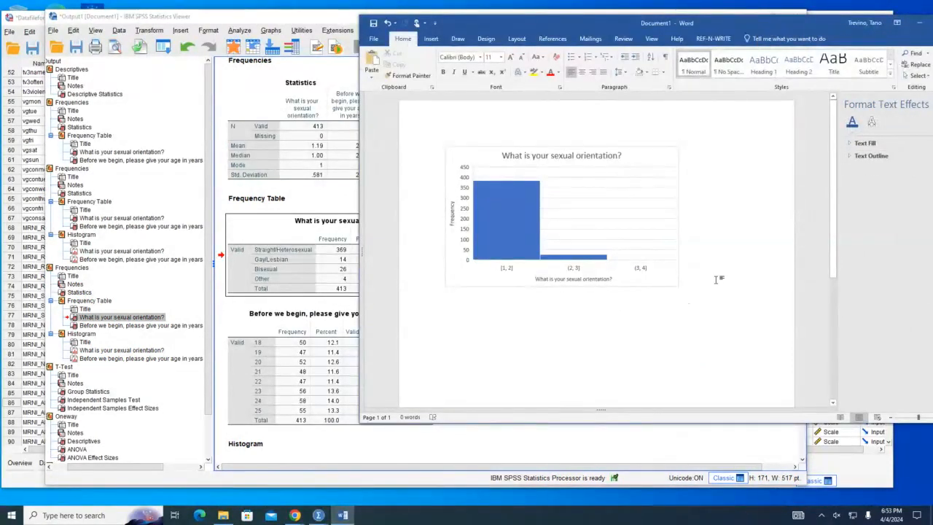
key(Return)
text(What is your sexual orientation? 		Frequency	Percent	Valid Percent	Cumulative Percent Valid	Straight/Heterosexual	369	89.3	89.3	89.3 	Gay/Lesbian	14	3.4	3.4	92.7 	Bisexual	26	6.3	6.3	99.0 	Other	4	1.0	1.0	100.0 	Total	413	100.0	100.0)
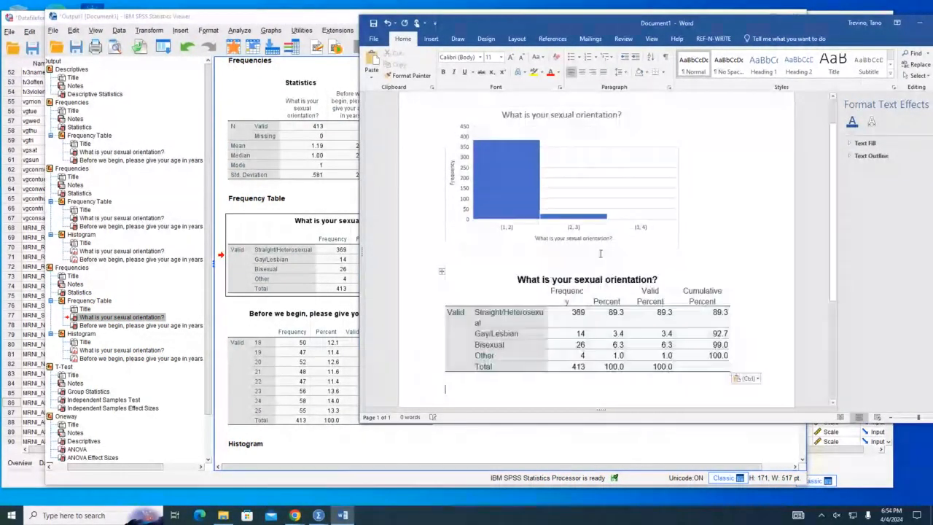
- Adjust the pasted table's column widths so that Straight/Heterosexual, Frequency and Percent each fit on one line
click(522, 319)
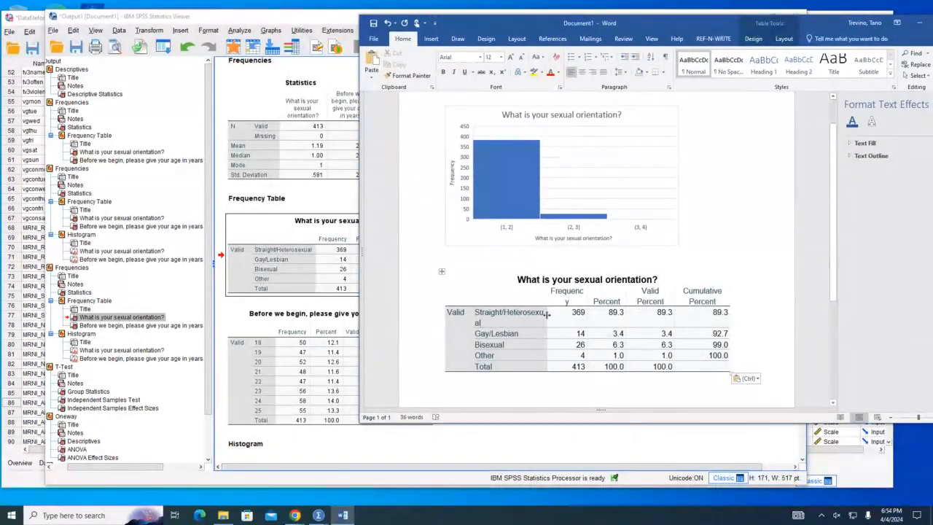
drag(546, 314, 601, 302)
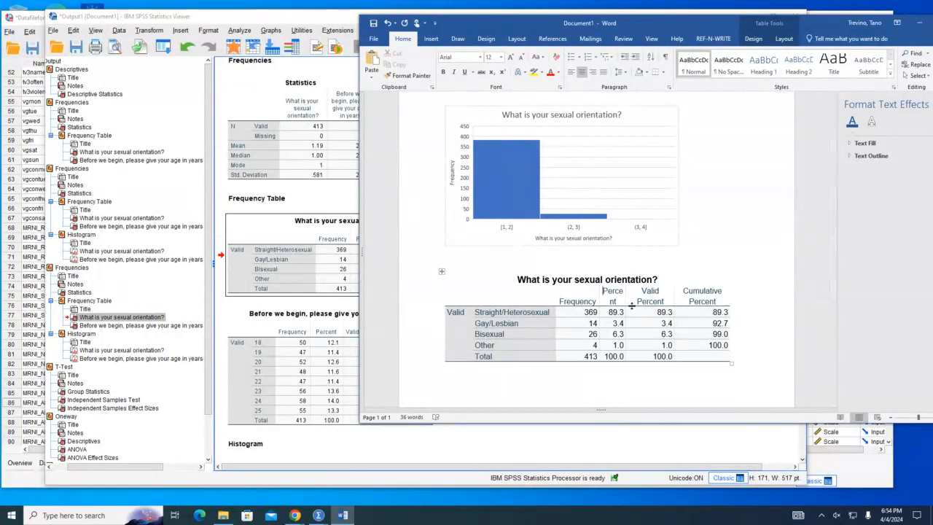
drag(624, 302, 634, 302)
scroll(729, 289, down, 2)
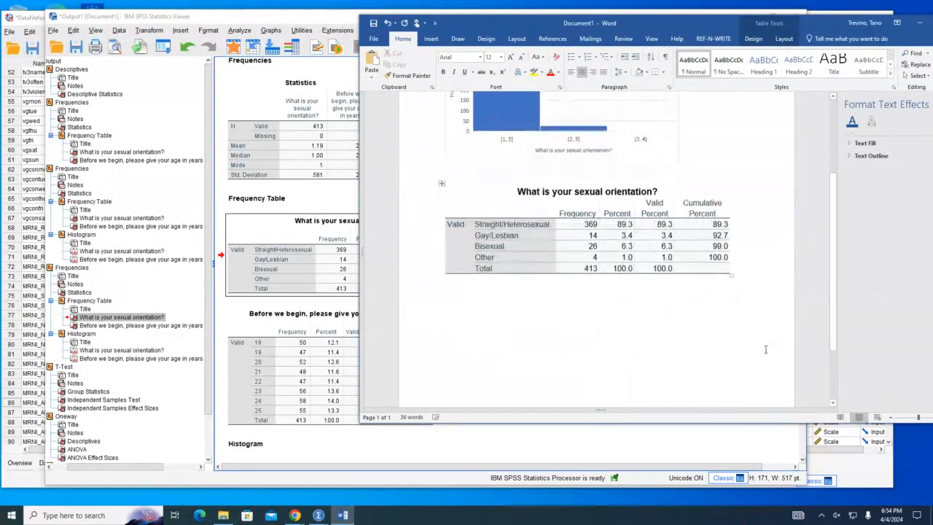
- Move the Word window back over the output and insert a blank line between the histogram and the frequency table
click(708, 289)
click(604, 459)
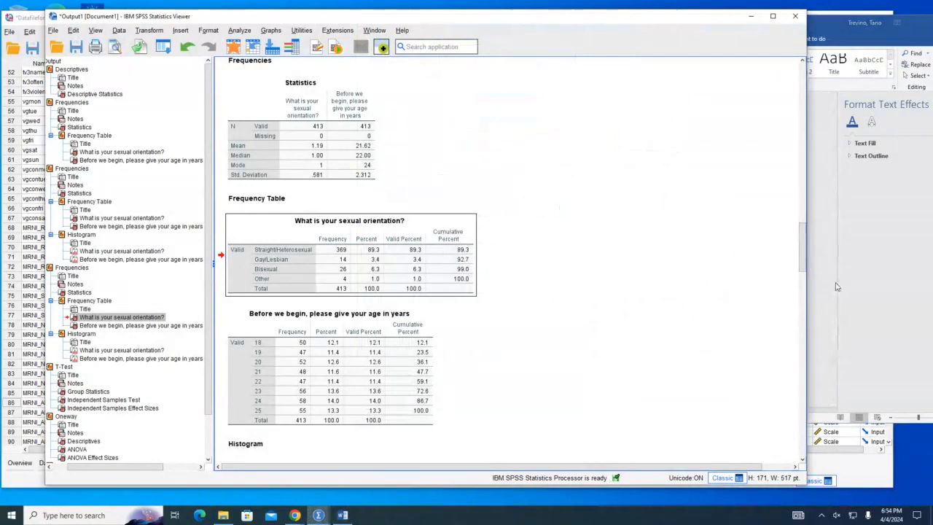
click(837, 286)
drag(576, 21, 576, 34)
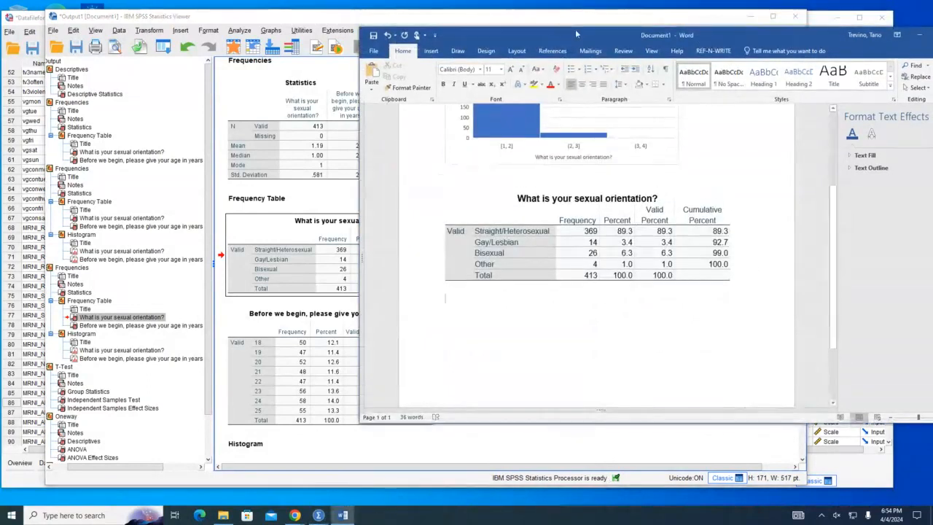
drag(695, 35, 683, 36)
drag(601, 32, 594, 46)
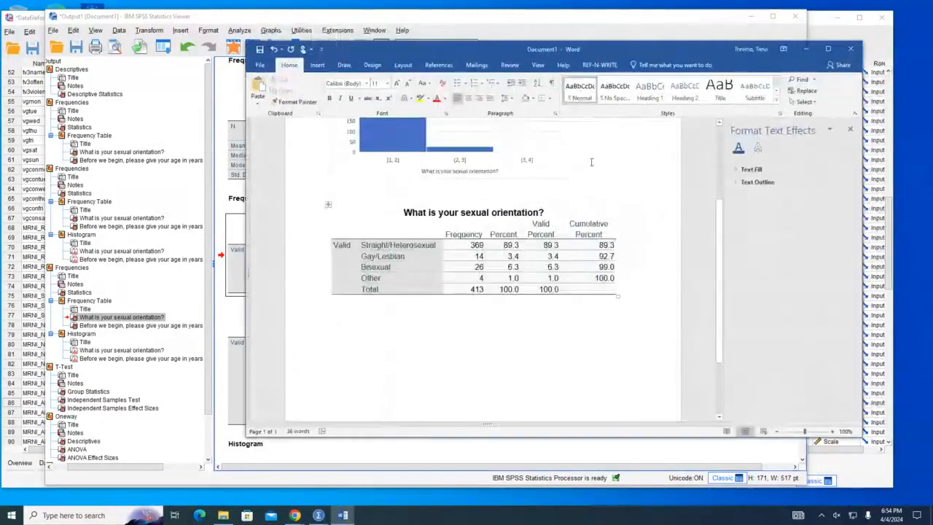
key(Return)
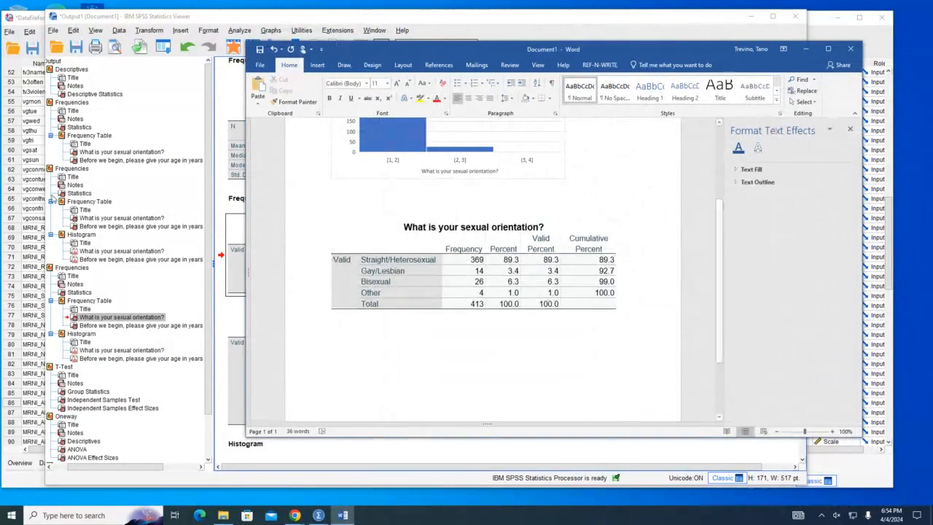
scroll(503, 250, up, 3)
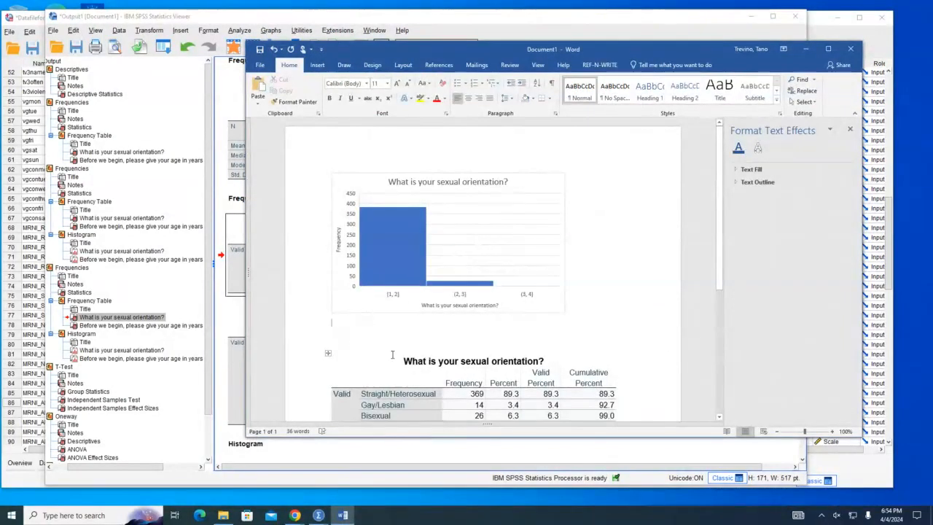
- Switch back to SPSS and look through the remaining output and the data file's variable list up to its first variable
drag(636, 46, 660, 69)
click(792, 46)
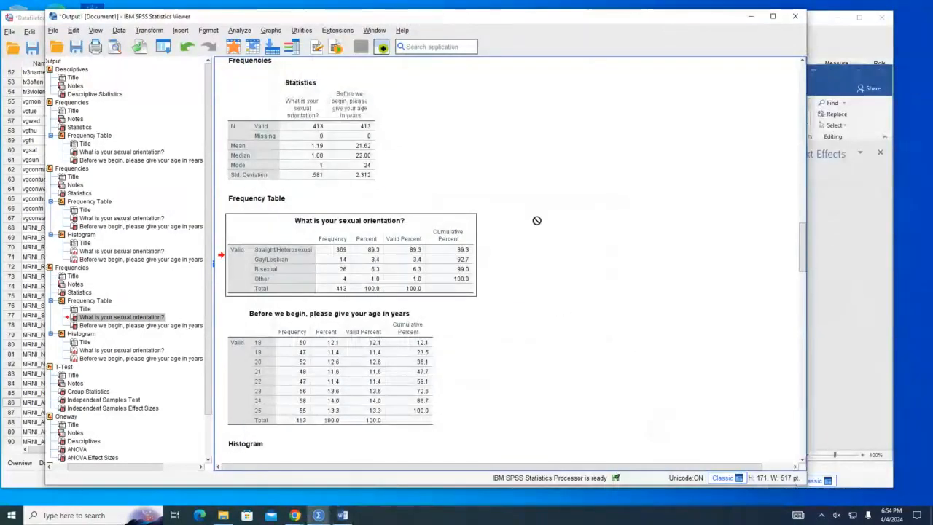
scroll(537, 219, down, 10)
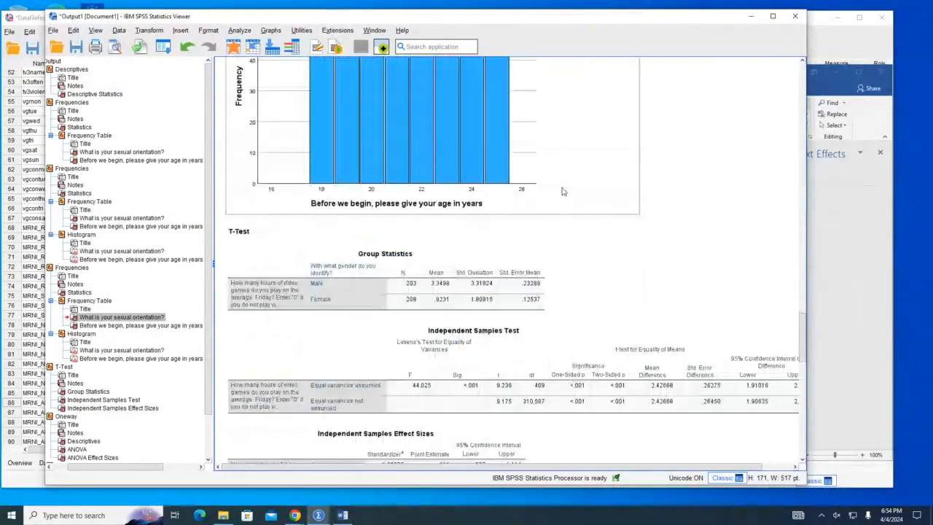
scroll(562, 192, down, 10)
click(823, 36)
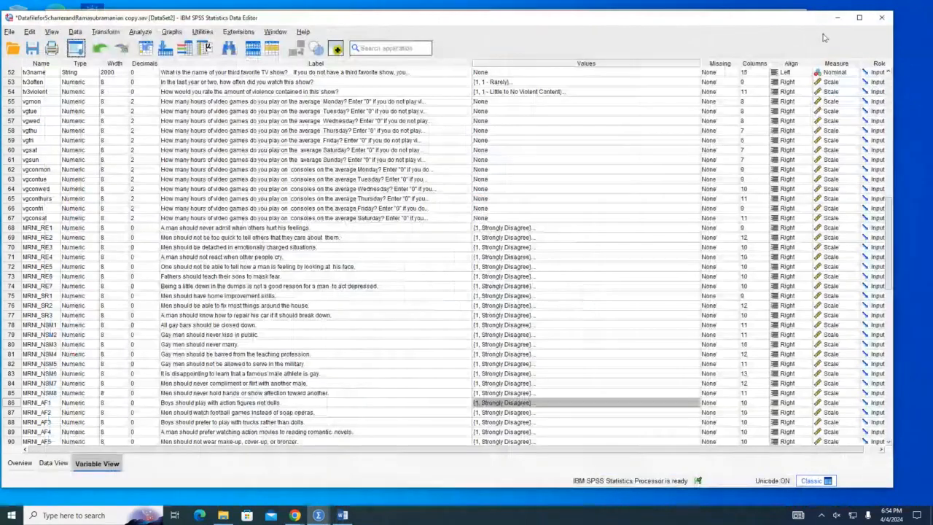
scroll(652, 266, up, 5)
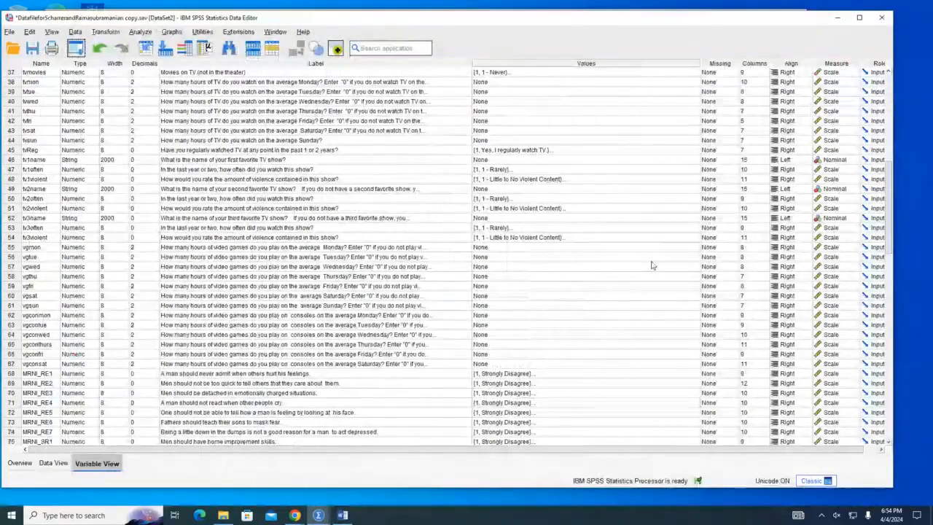
scroll(657, 263, up, 12)
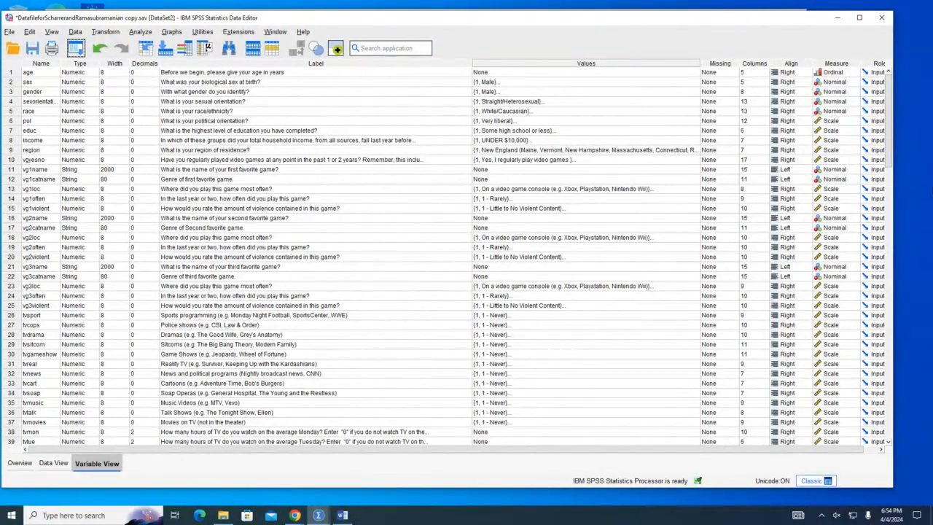
key(alt+Tab)
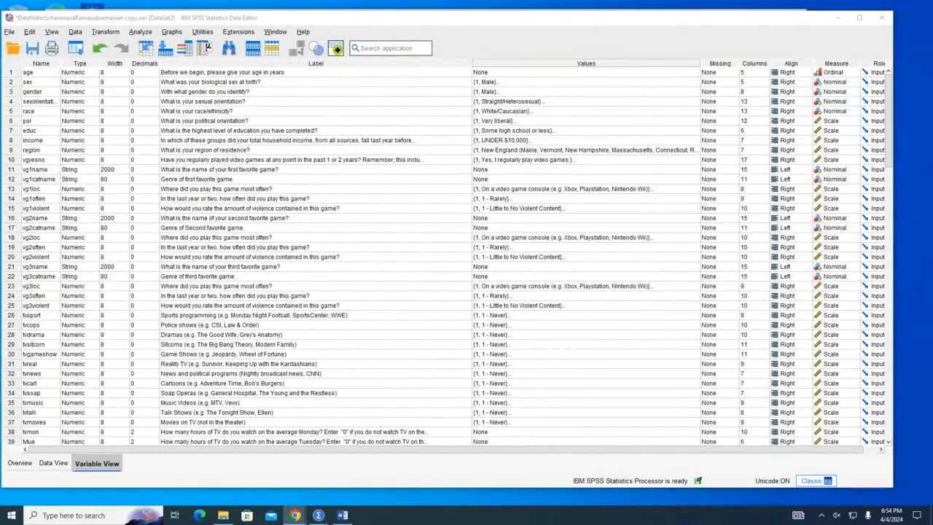